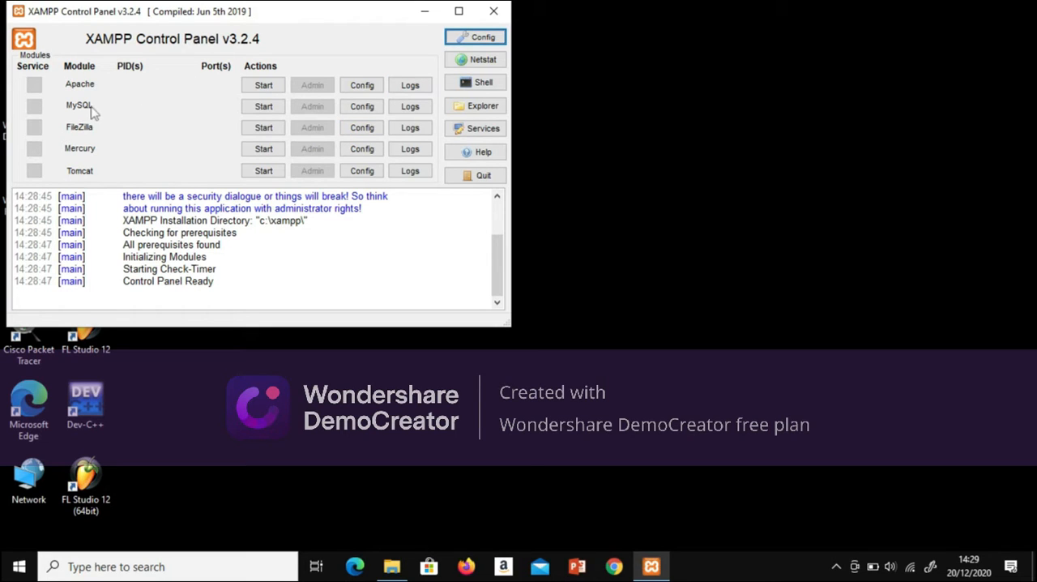
# Step: Start the Apache and MySQL modules and switch to Google Chrome
pyautogui.click(263, 85)
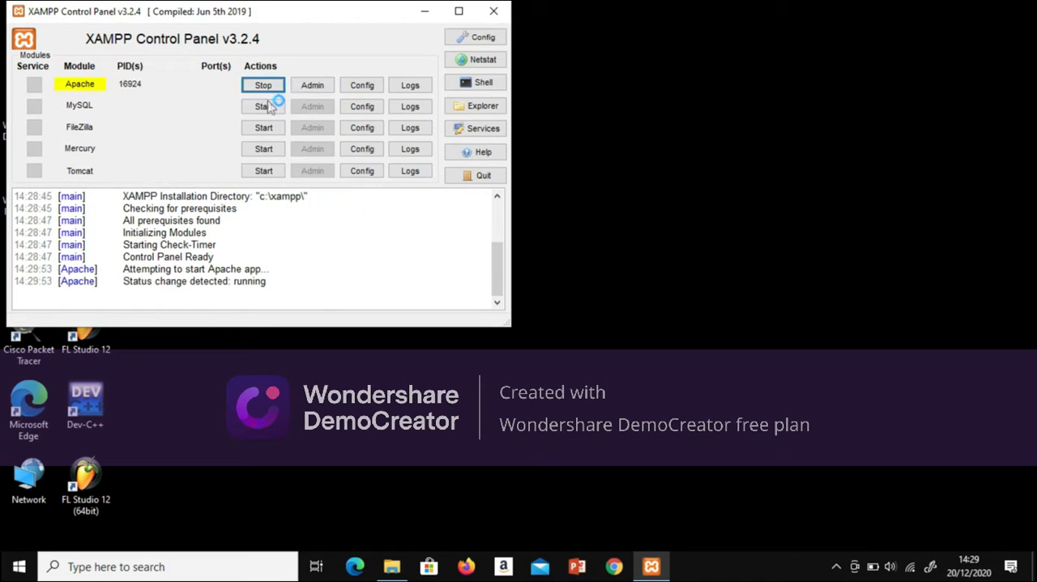
pyautogui.click(272, 106)
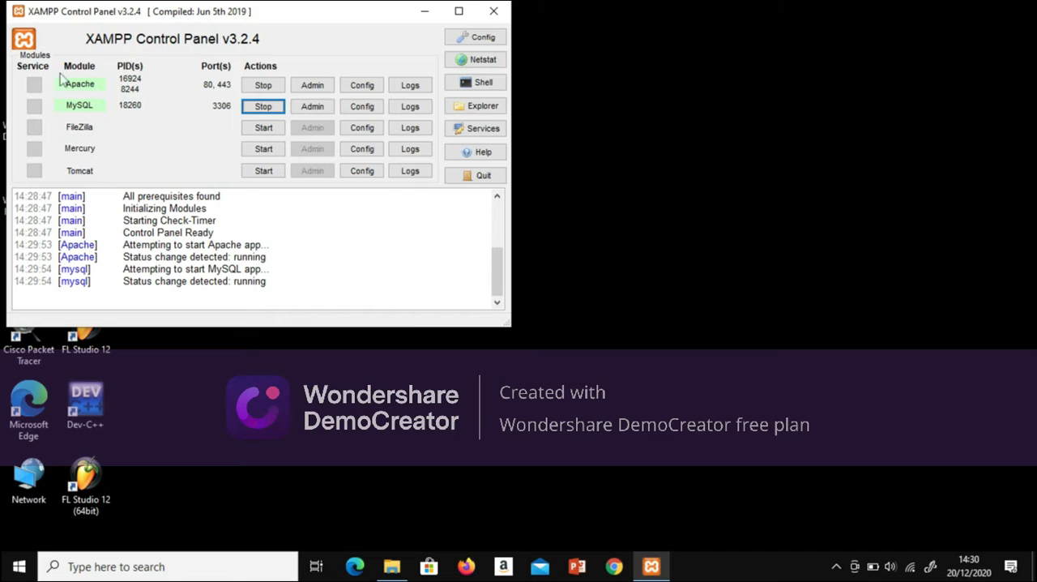
pyautogui.click(425, 11)
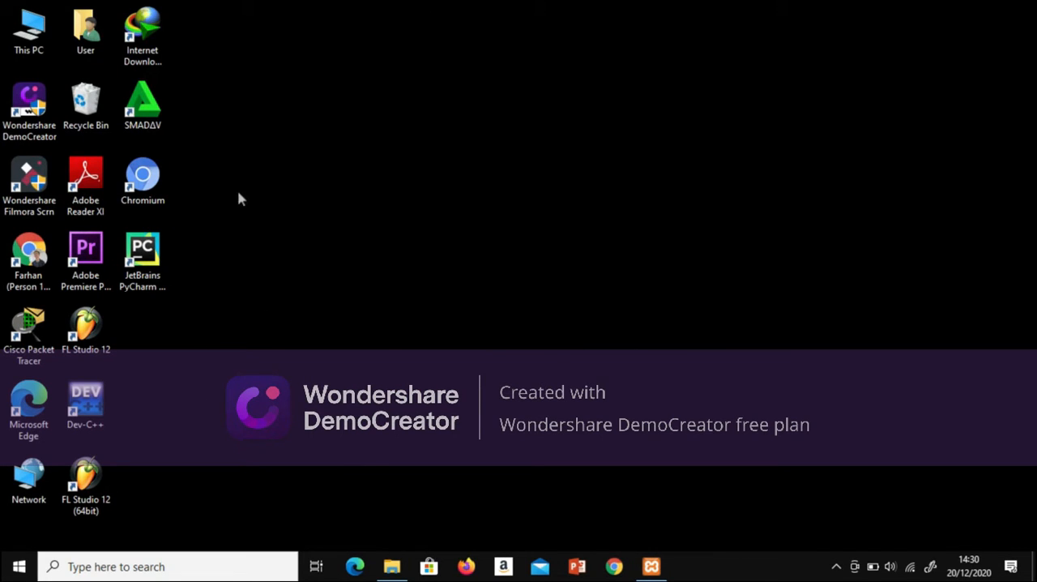
pyautogui.click(616, 569)
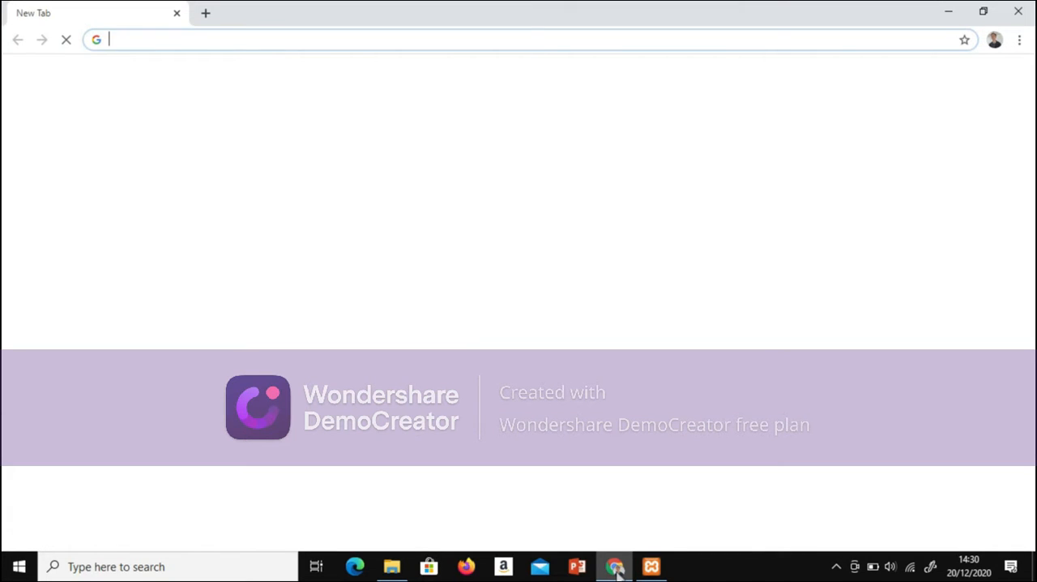
pyautogui.click(423, 45)
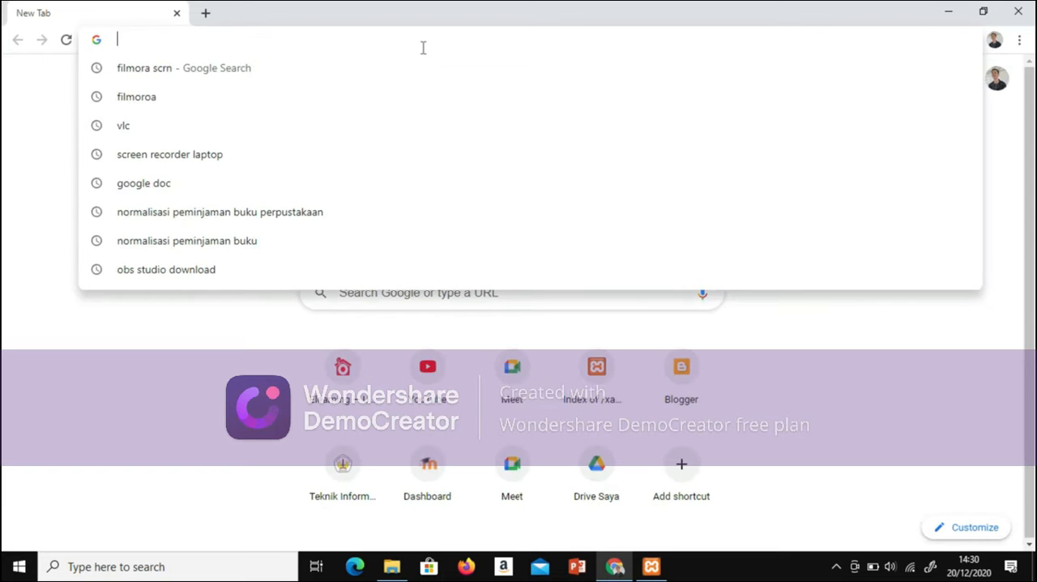
pyautogui.write('local')
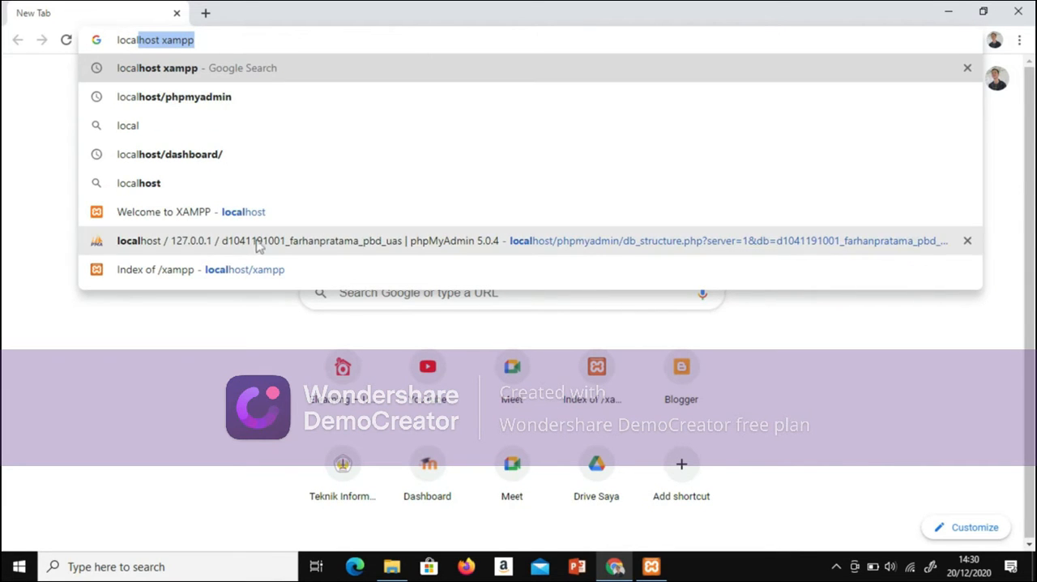
pyautogui.click(254, 250)
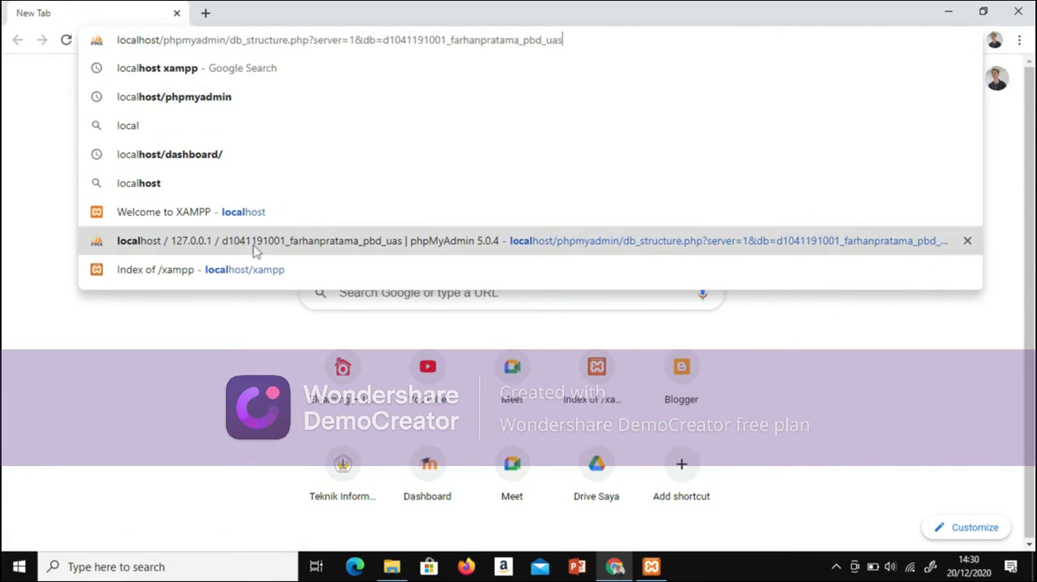
pyautogui.click(258, 256)
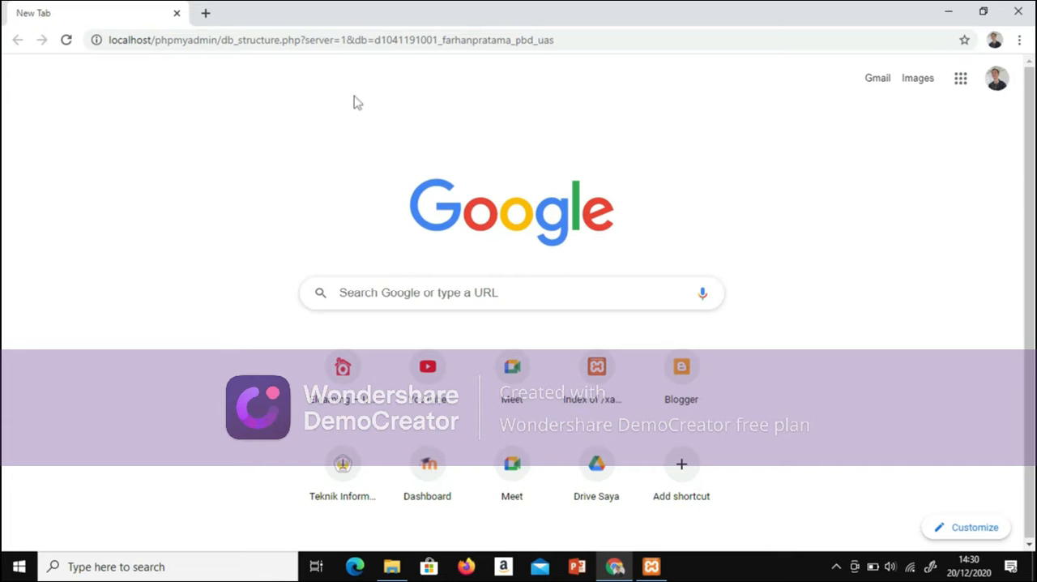
# Step: Load the local XAMPP welcome page on localhost and open phpMyAdmin from it
pyautogui.click(579, 38)
pyautogui.press('BackSpace')
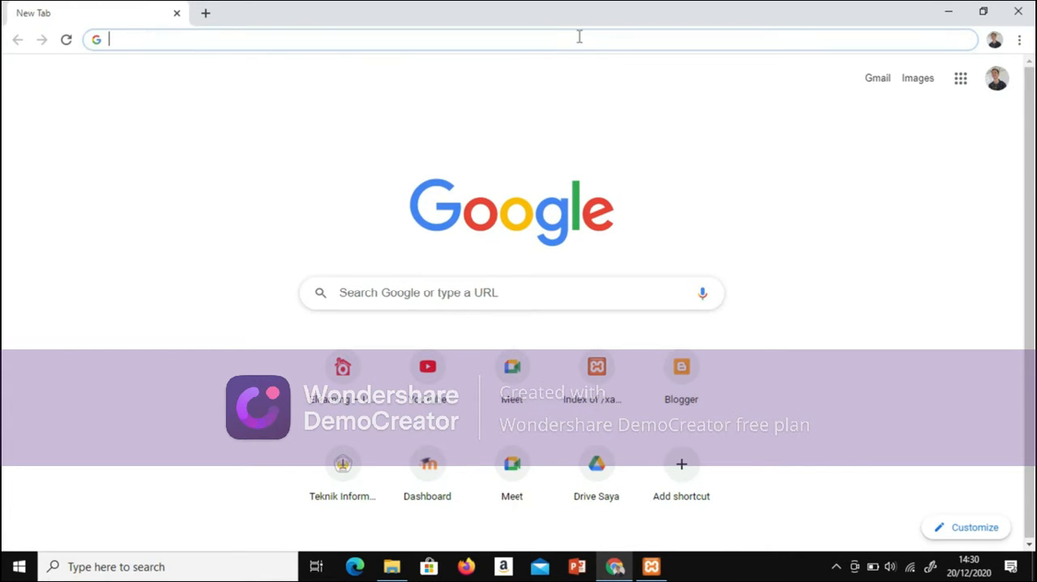
pyautogui.write('local')
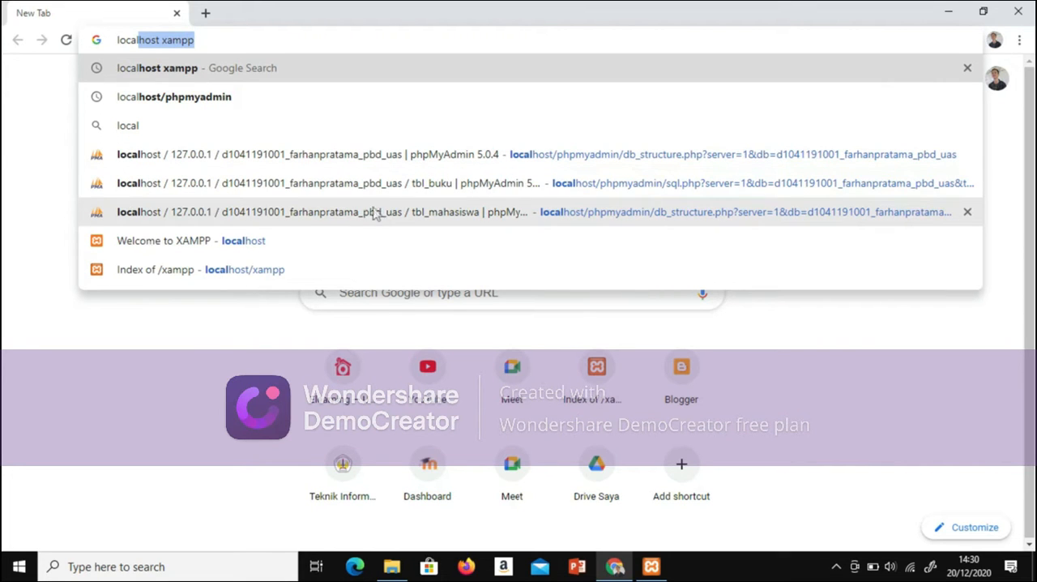
pyautogui.click(314, 251)
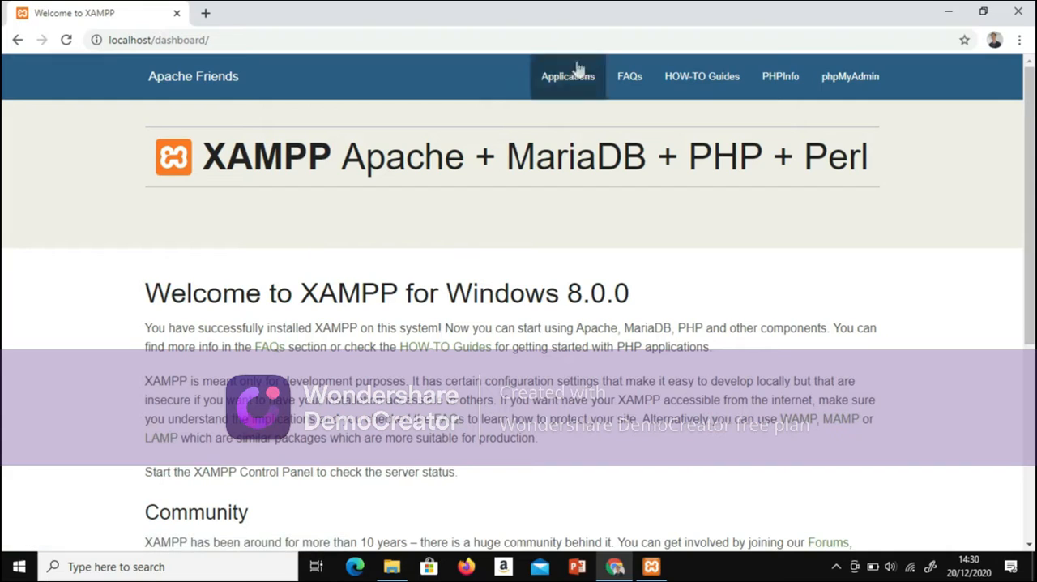
pyautogui.click(843, 86)
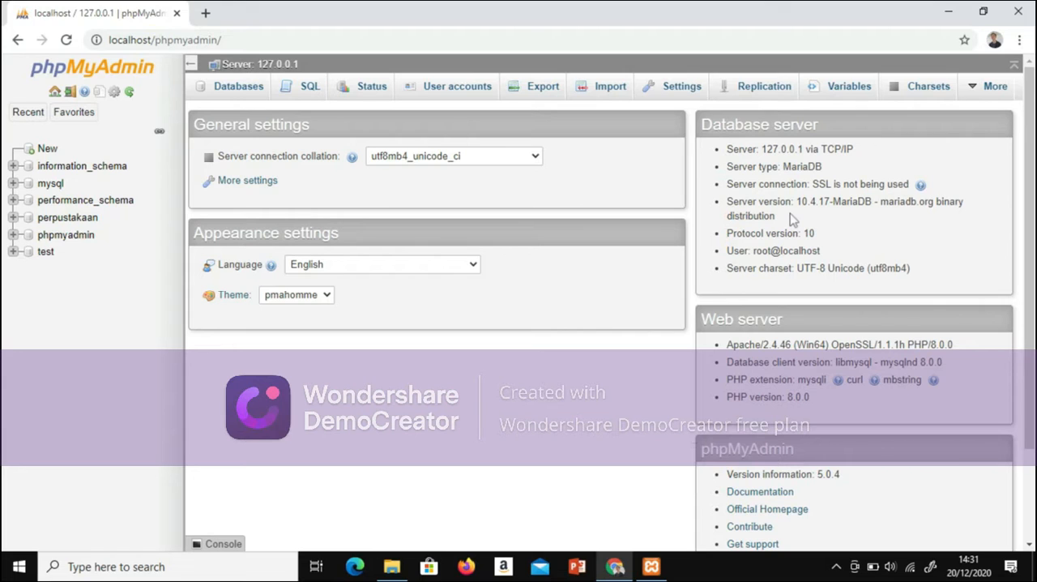
# Step: Create a database named with the student's ID and full name followed by PBD_UAS, using the utf8mb4_general_ci collation
pyautogui.click(235, 95)
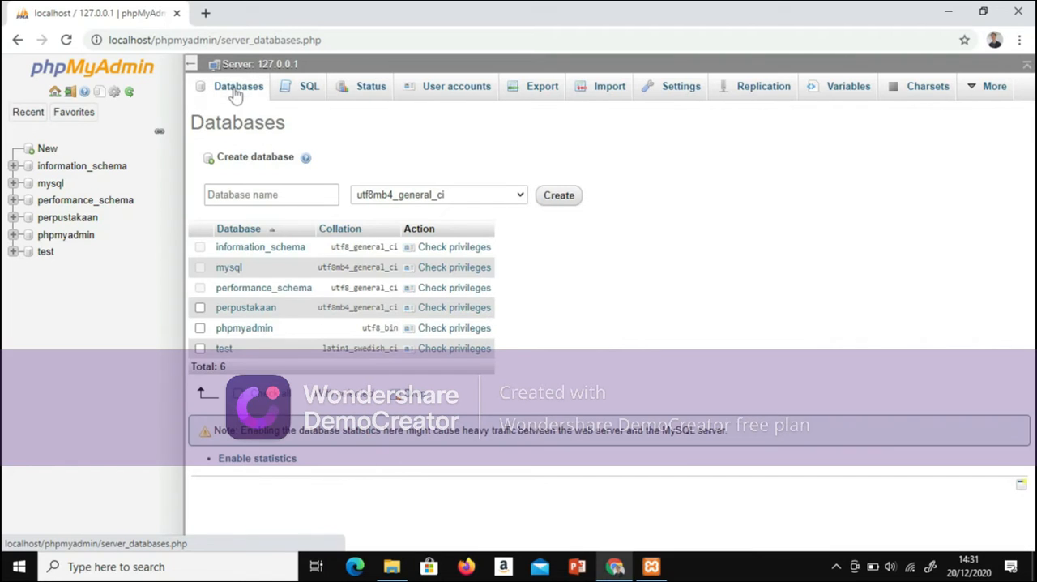
pyautogui.click(265, 197)
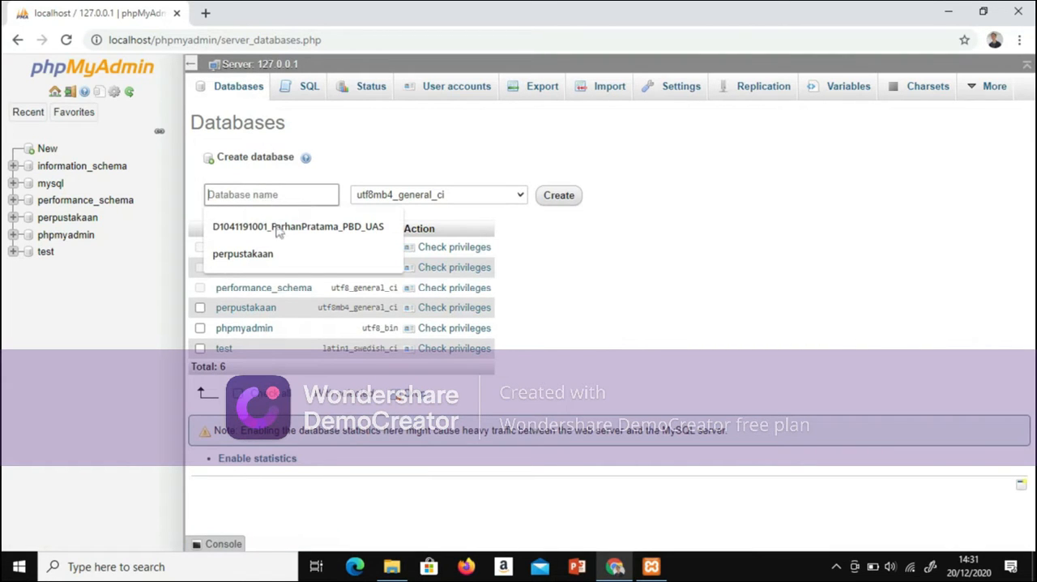
pyautogui.click(287, 230)
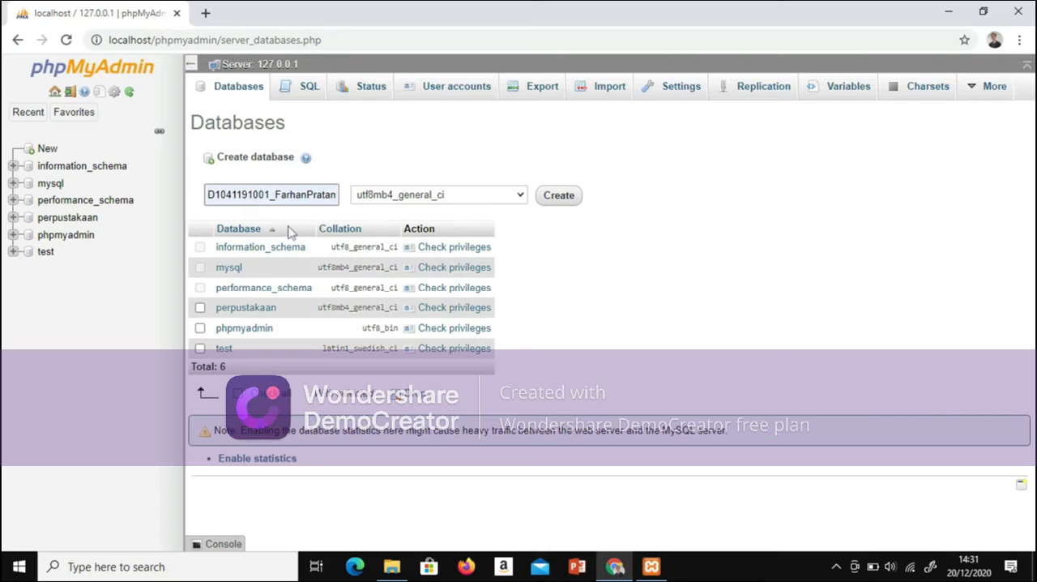
pyautogui.click(571, 195)
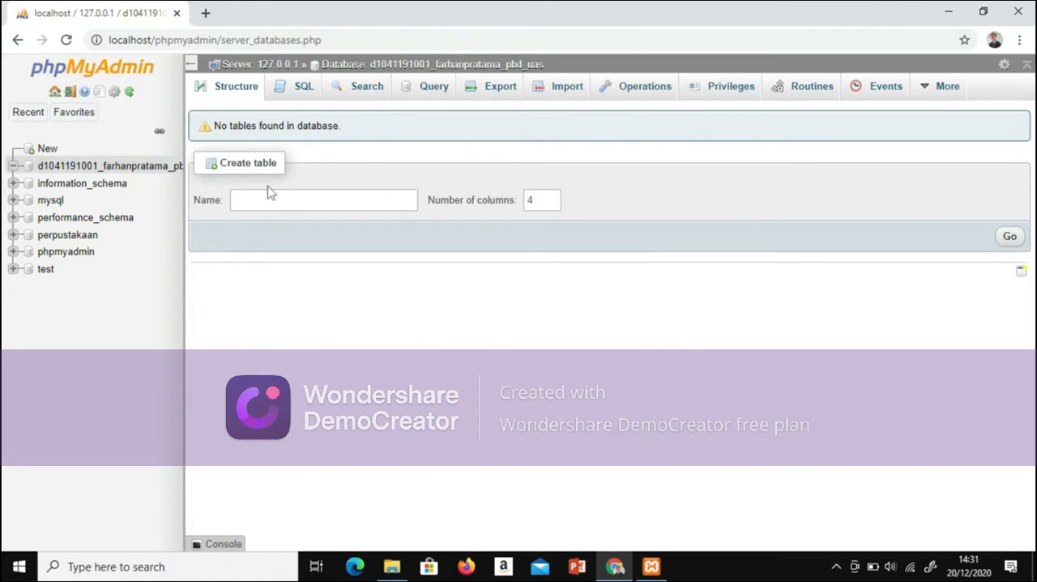
# Step: Start a new table named tbl_mahasiswa with 3 columns in the new database
pyautogui.click(351, 201)
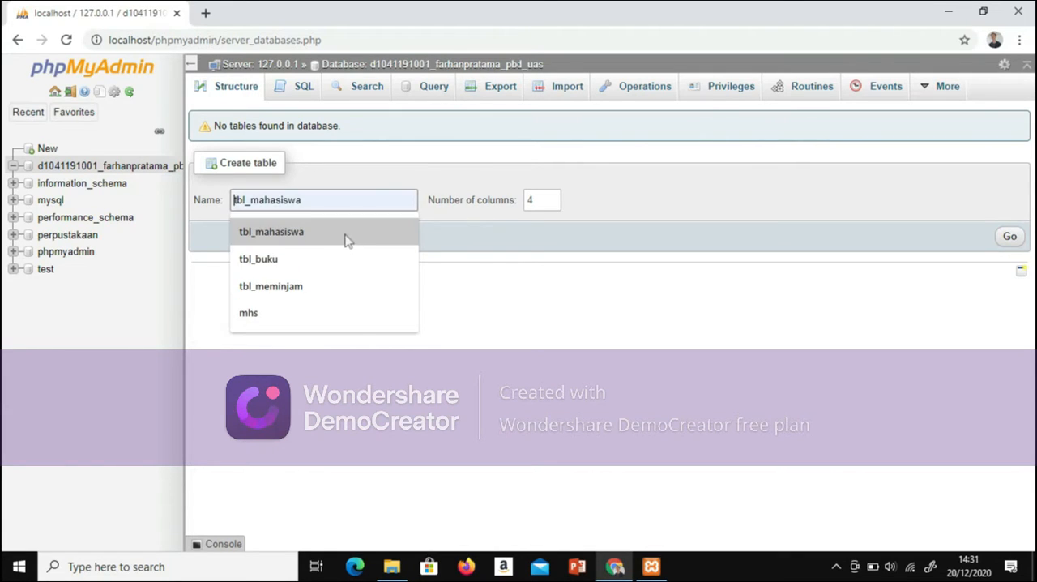
pyautogui.click(343, 232)
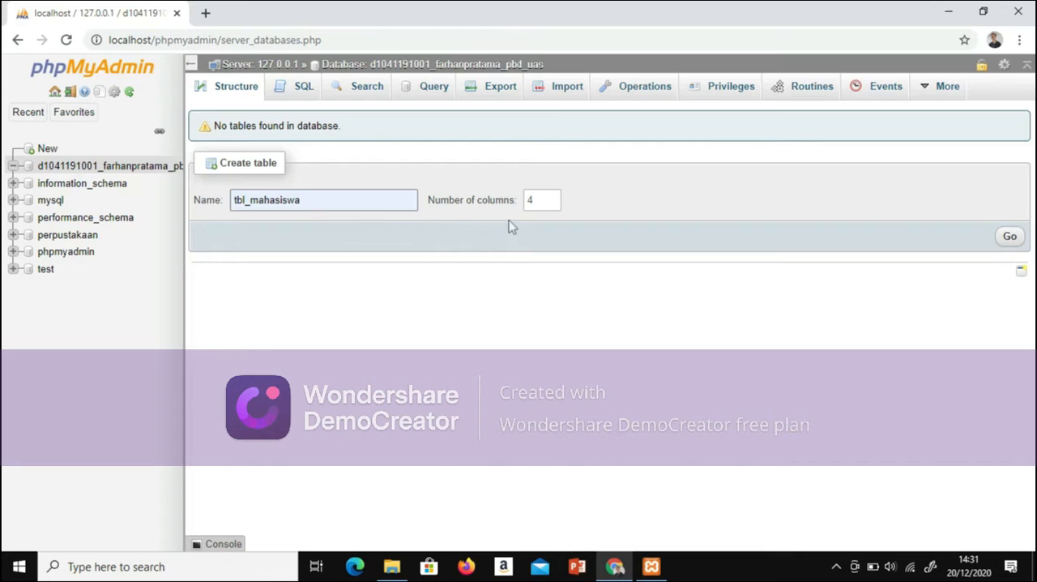
pyautogui.click(551, 205)
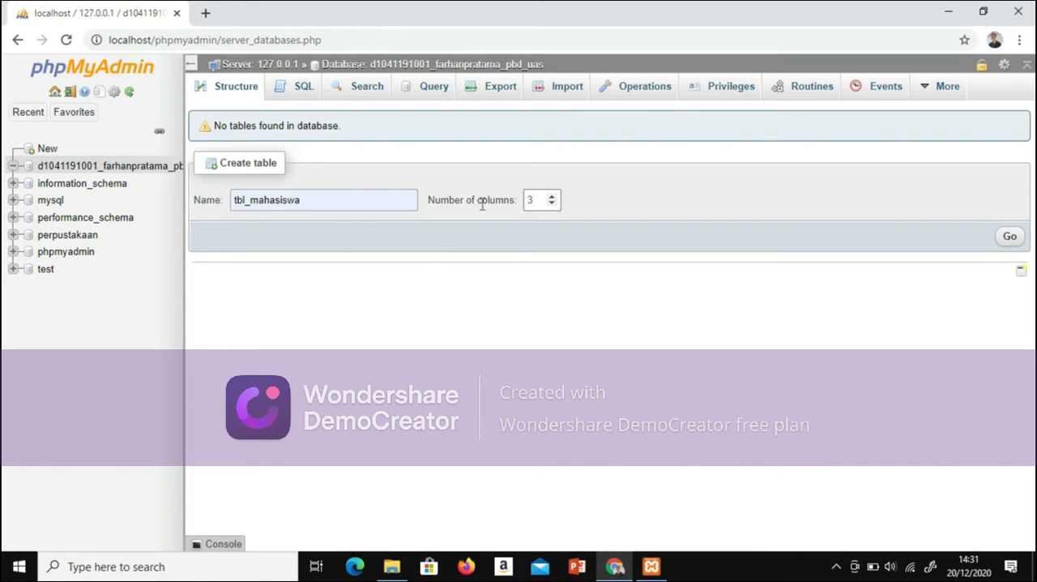
pyautogui.click(1010, 237)
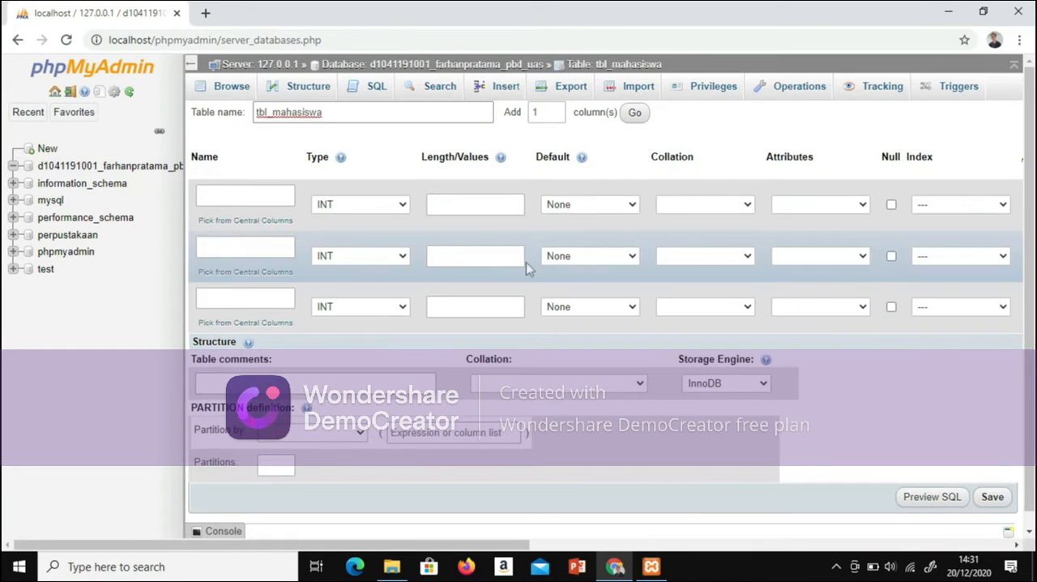
# Step: Name the three columns of tbl_mahasiswa no_mhs, nama and alamat
pyautogui.click(245, 197)
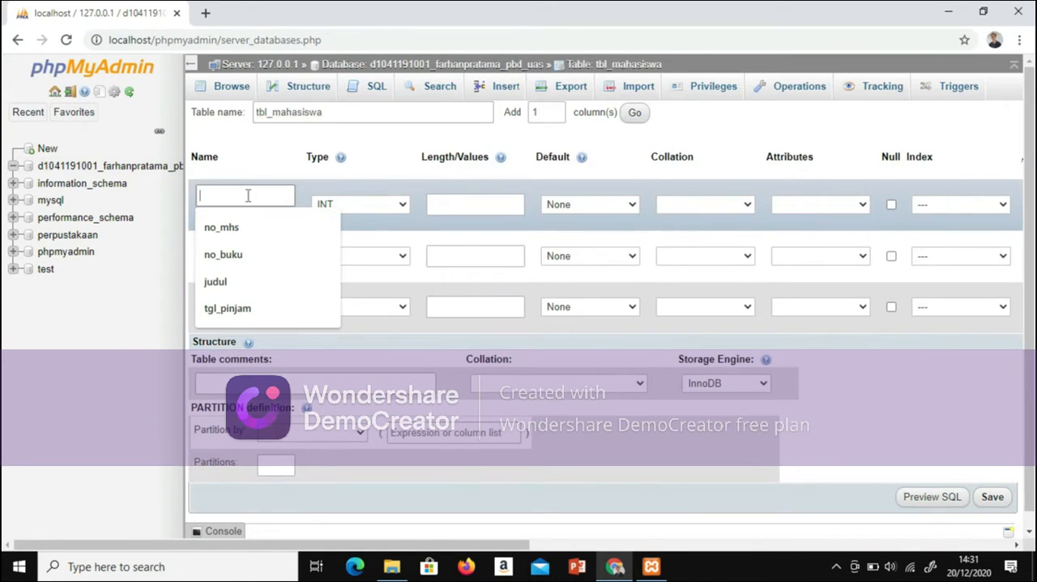
pyautogui.click(253, 228)
pyautogui.click(255, 245)
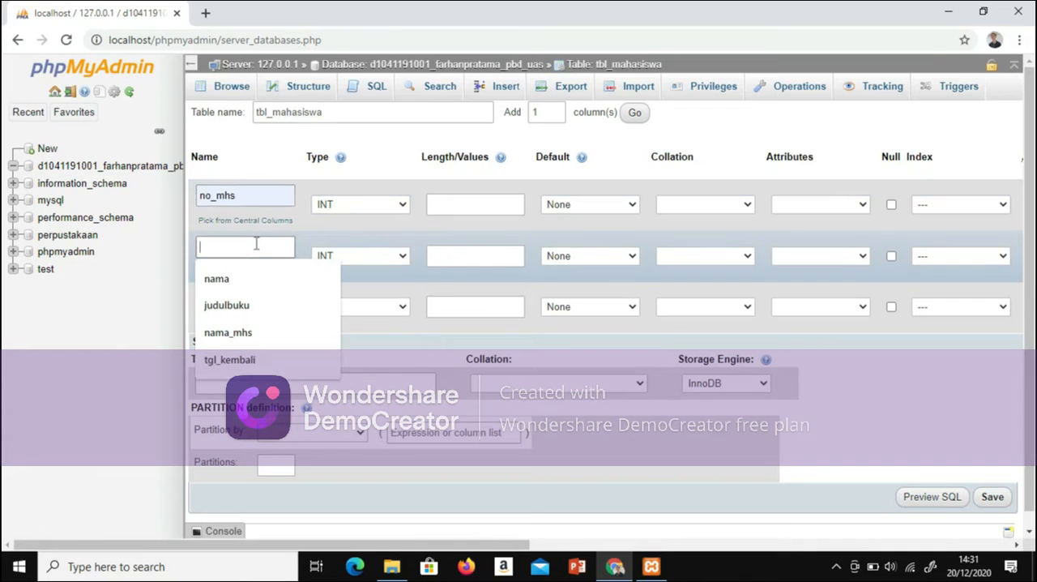
pyautogui.click(257, 281)
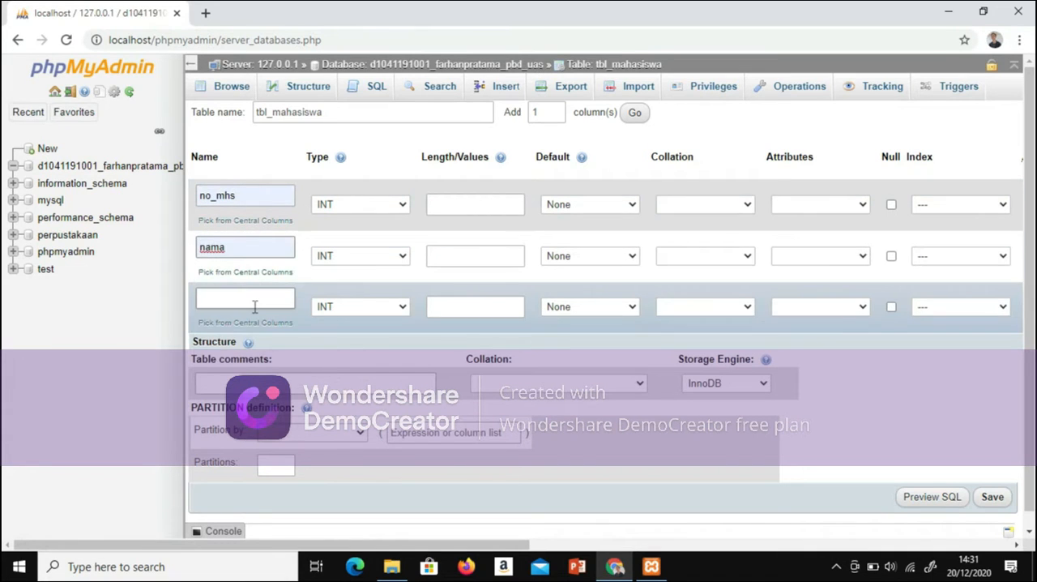
pyautogui.click(254, 301)
pyautogui.click(251, 330)
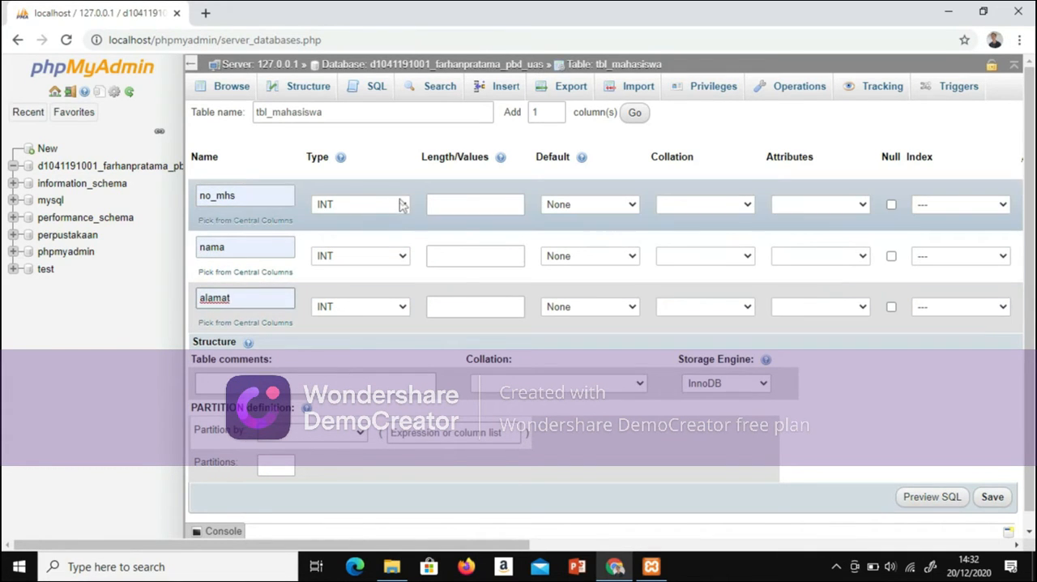
# Step: Set the data types of no_mhs and nama to VARCHAR and of alamat to TEXT
pyautogui.click(401, 205)
pyautogui.click(394, 233)
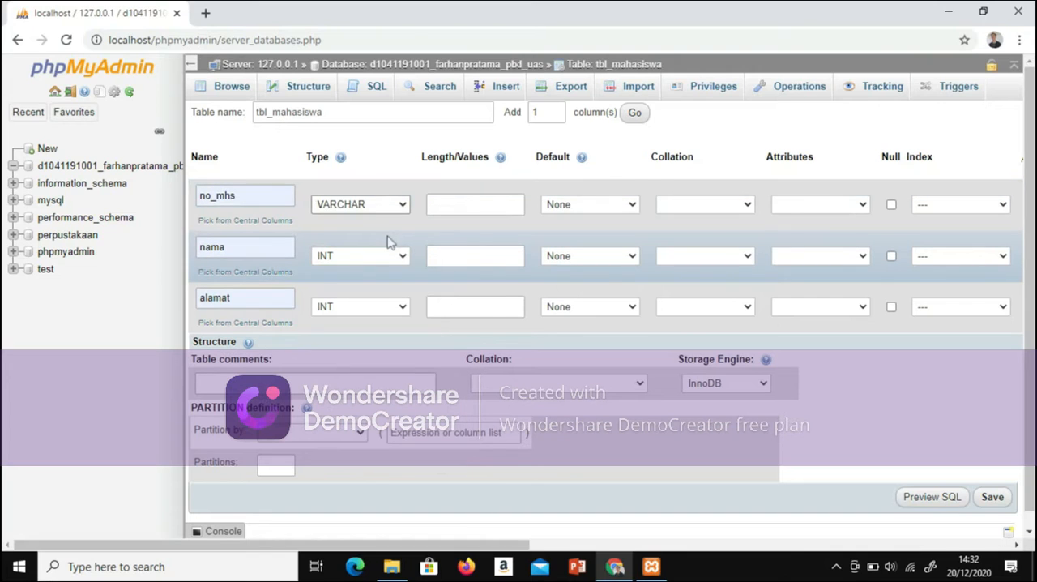
pyautogui.click(402, 256)
pyautogui.click(397, 284)
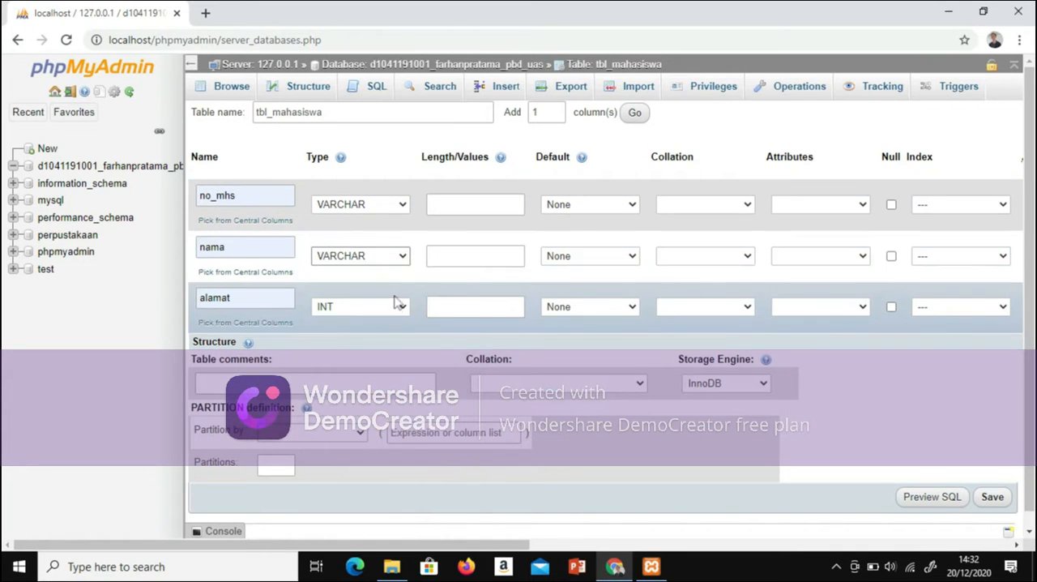
pyautogui.click(402, 310)
pyautogui.scroll(-1, 398, 211)
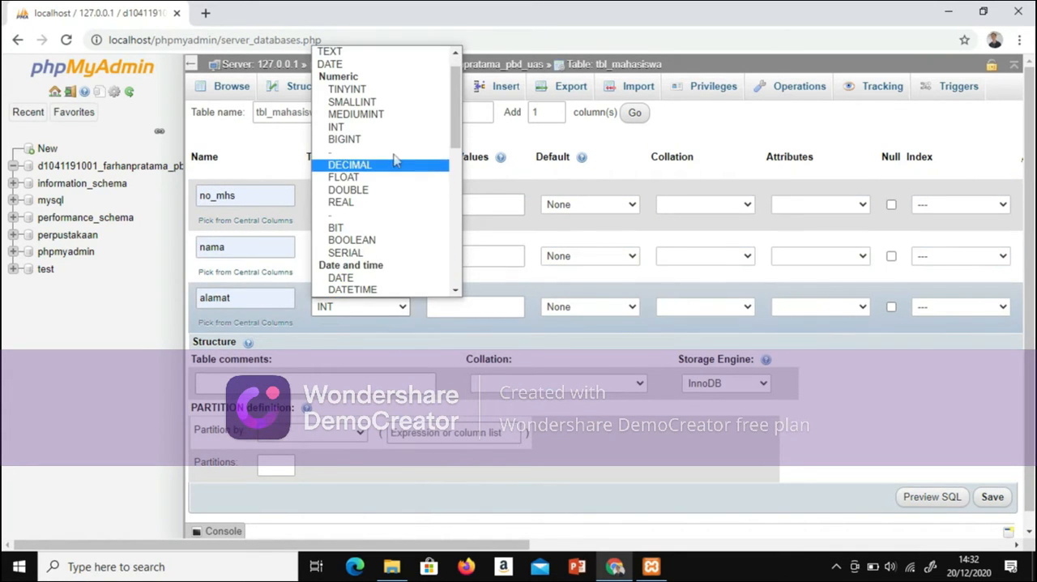
pyautogui.click(396, 53)
# Step: Set the column lengths to 10 for no_mhs, 30 for nama and 30 for alamat
pyautogui.click(446, 205)
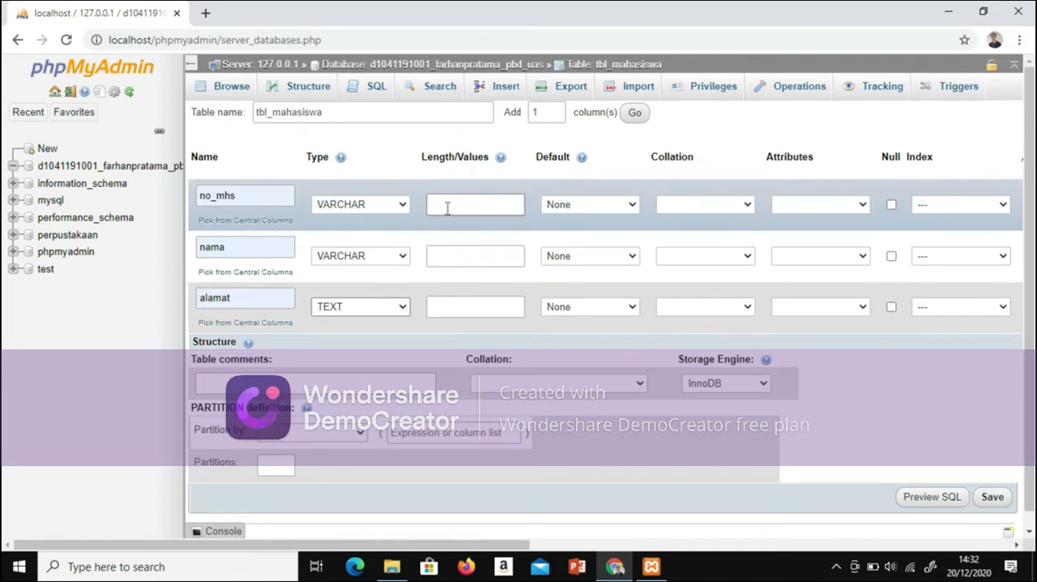
pyautogui.click(454, 236)
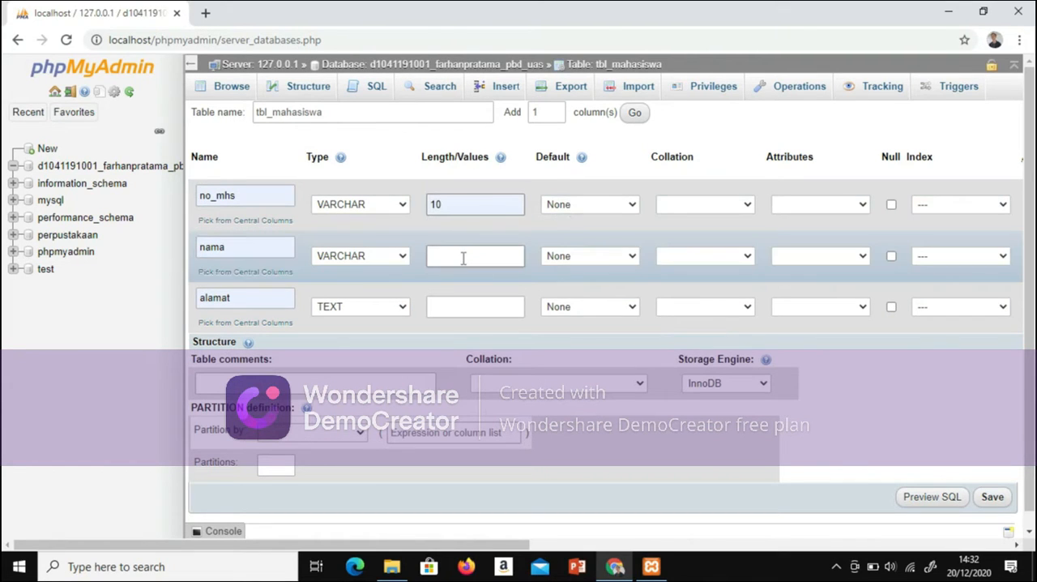
pyautogui.click(463, 257)
pyautogui.click(467, 285)
pyautogui.click(465, 305)
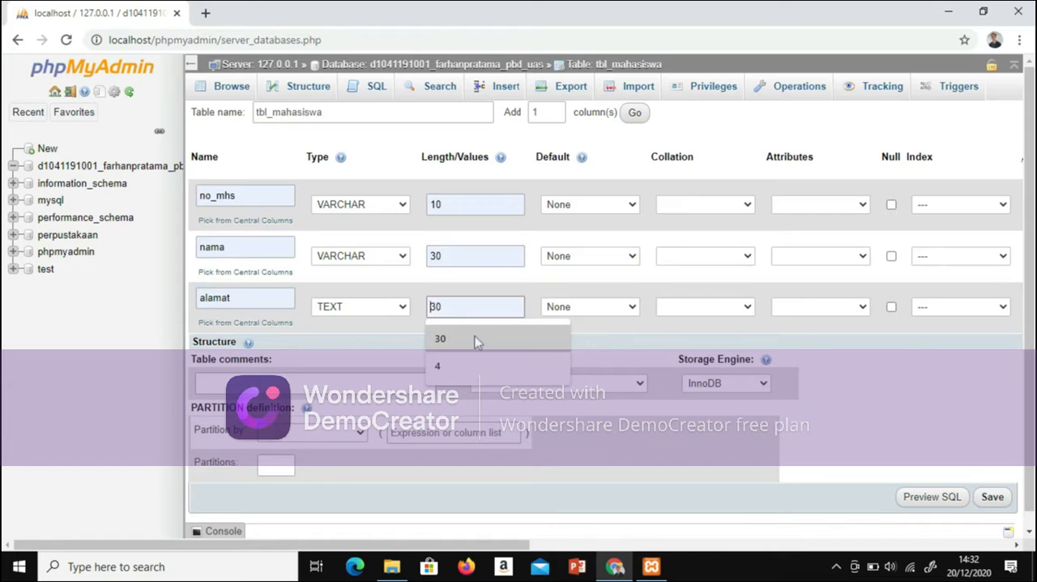
pyautogui.click(477, 339)
# Step: Make no_mhs the PRIMARY index without a size and save the tbl_mahasiswa table
pyautogui.click(948, 206)
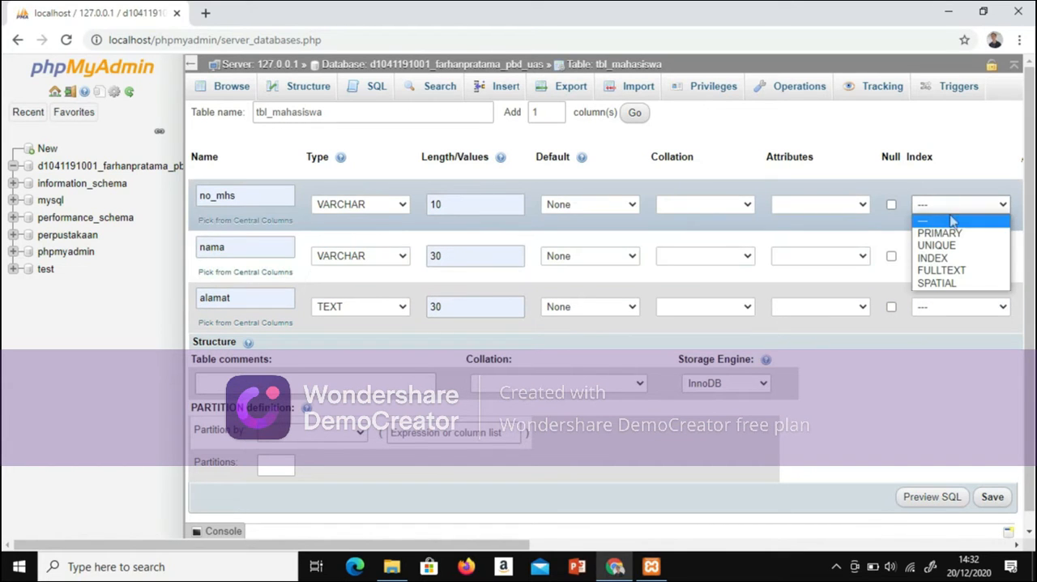
pyautogui.click(940, 234)
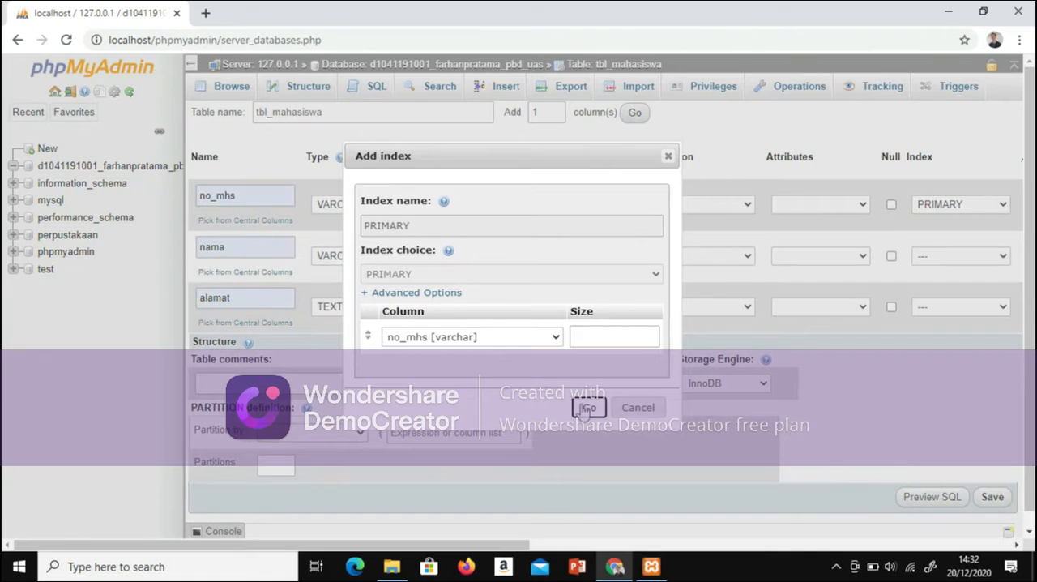
pyautogui.click(589, 408)
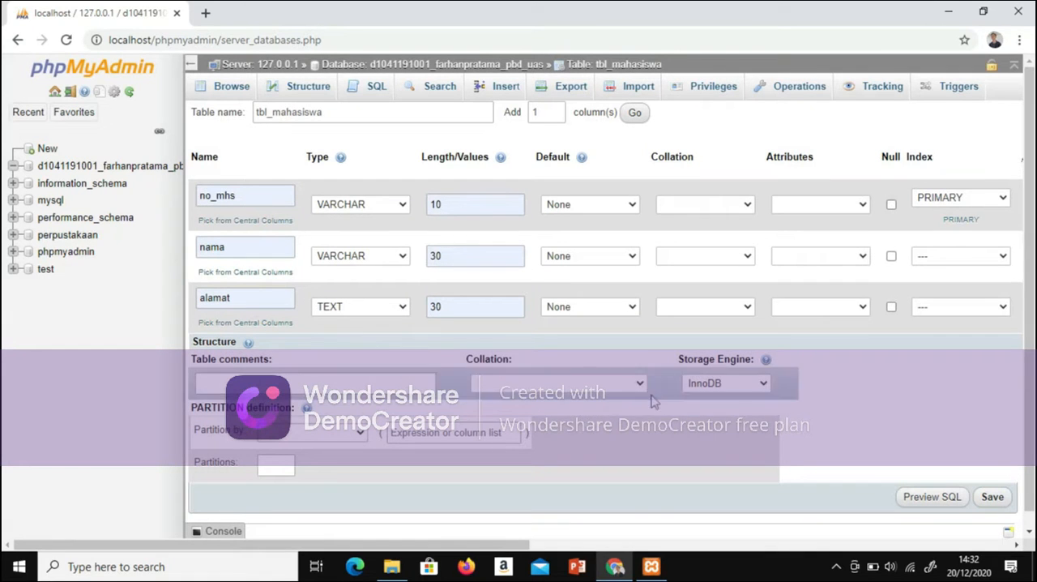
pyautogui.click(993, 497)
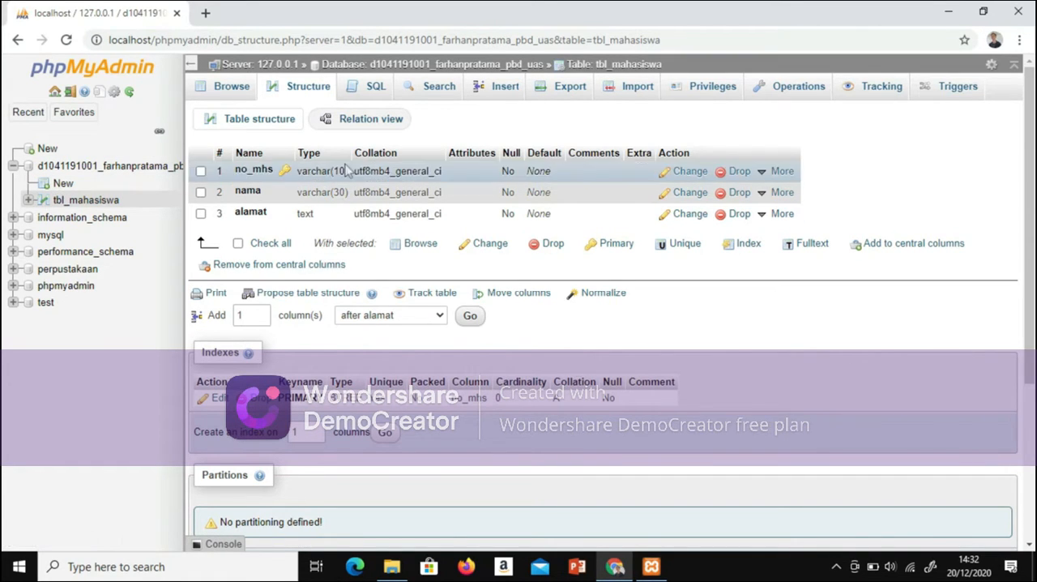
# Step: Start a new table named tbl_buku with 5 columns in the same database as tbl_mahasiswa
pyautogui.click(63, 184)
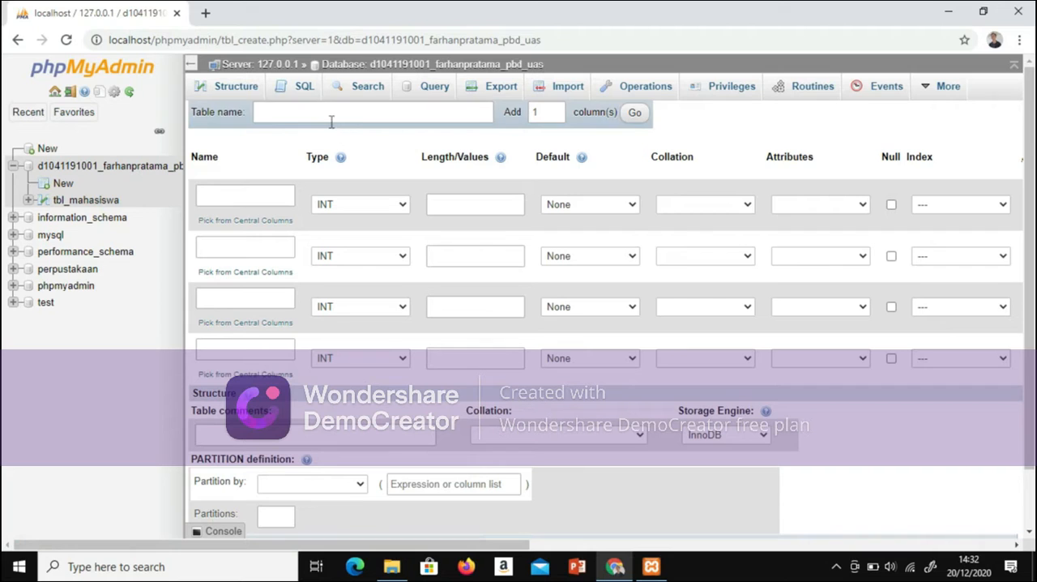
pyautogui.click(90, 201)
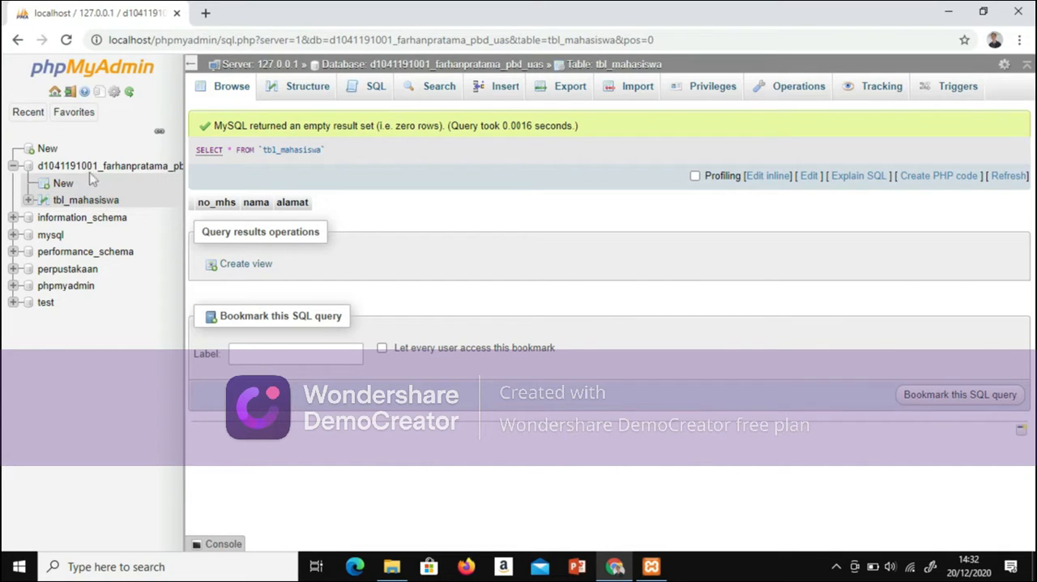
pyautogui.click(95, 167)
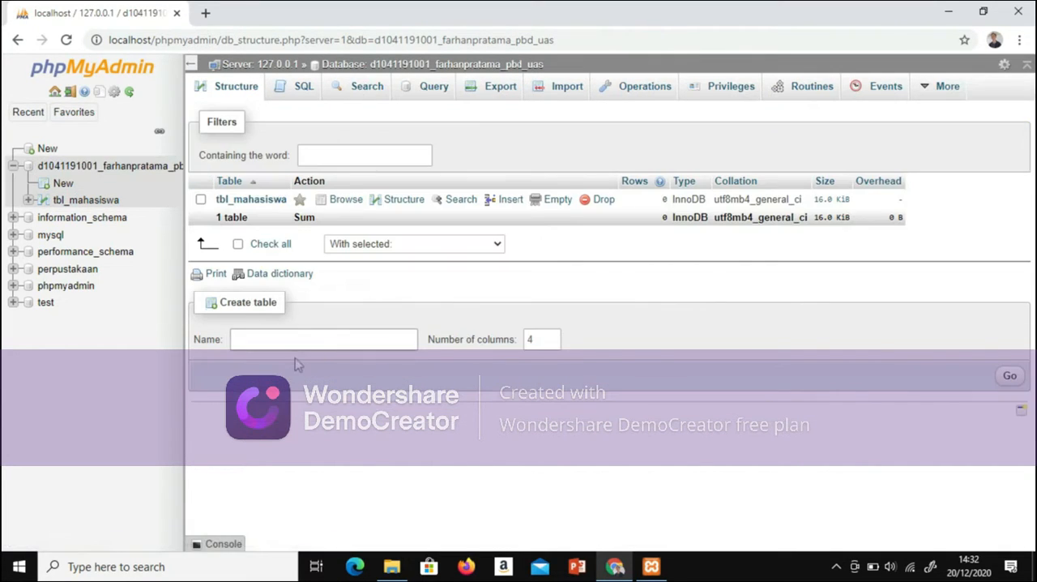
pyautogui.click(296, 341)
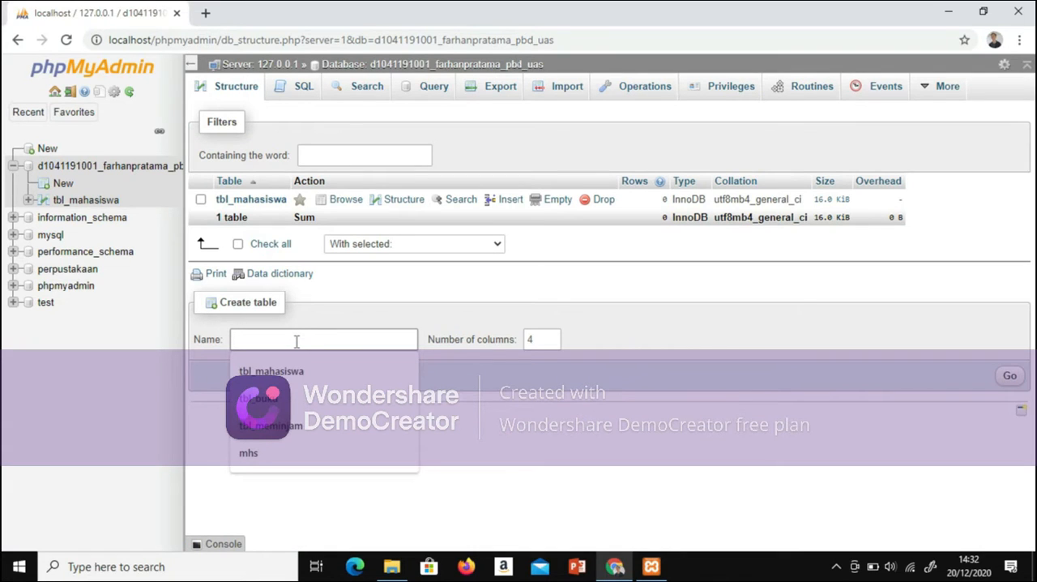
pyautogui.click(272, 399)
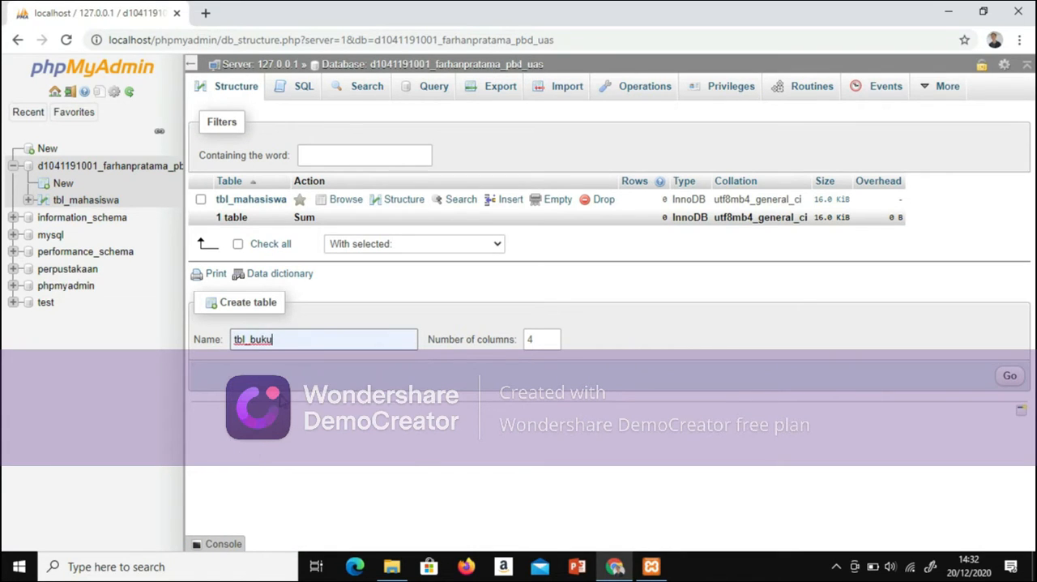
pyautogui.click(551, 337)
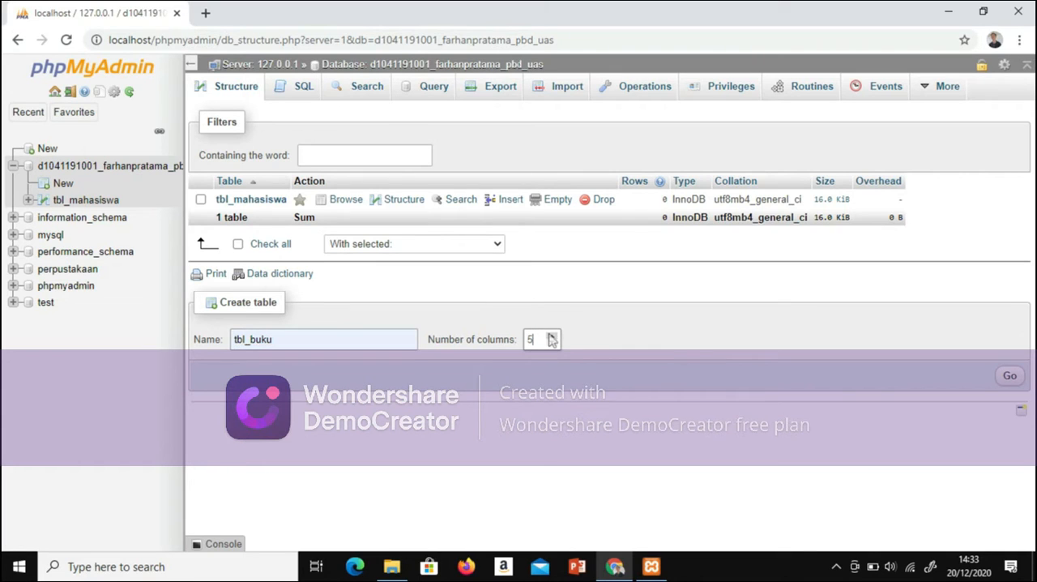
pyautogui.click(1010, 377)
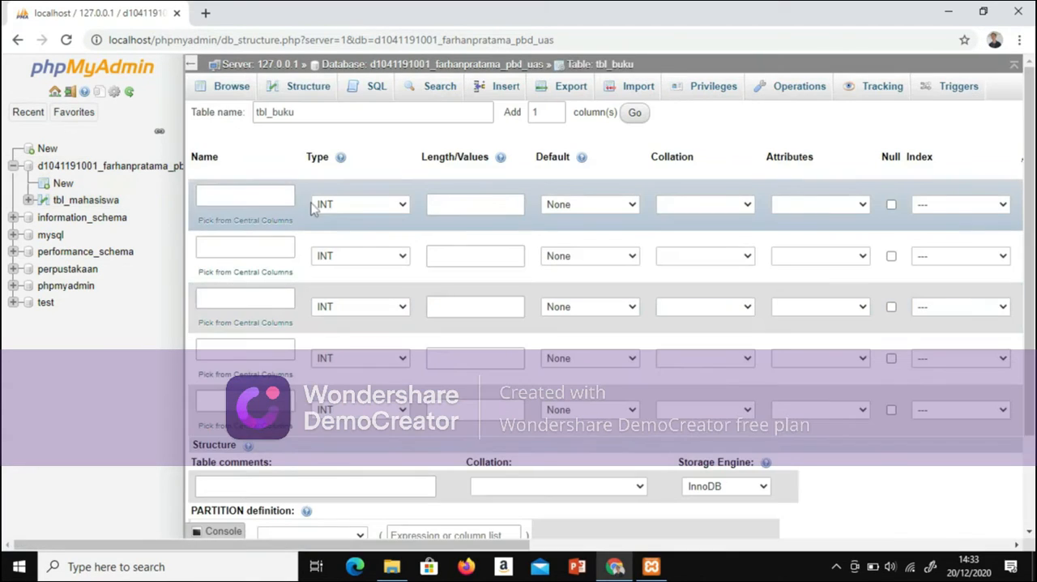
# Step: Name the five columns of tbl_buku no_buku, judulbuku, thn_terbit, penerbit and pengarang
pyautogui.click(274, 191)
pyautogui.click(278, 255)
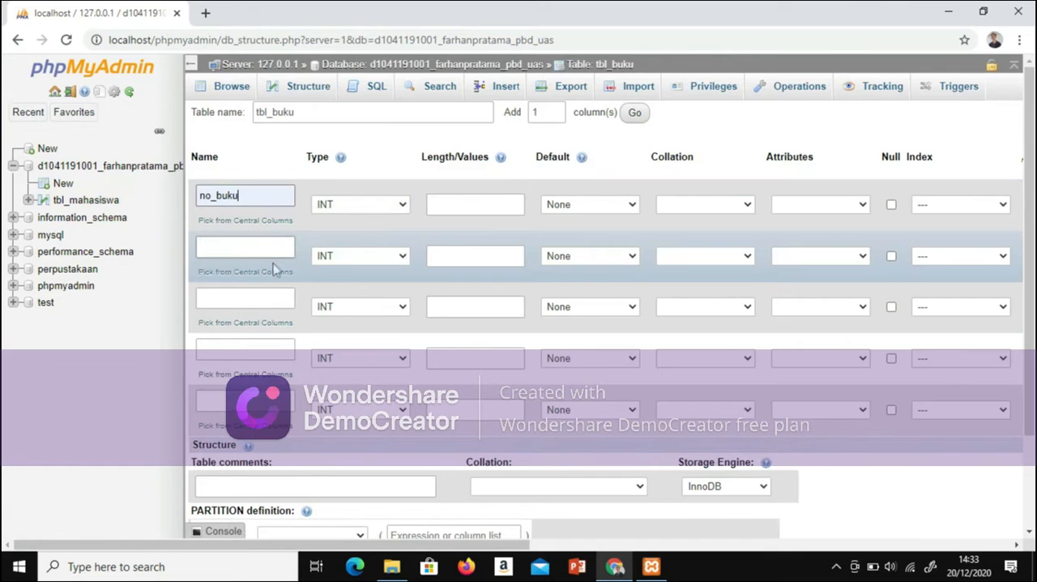
pyautogui.click(272, 257)
pyautogui.click(262, 302)
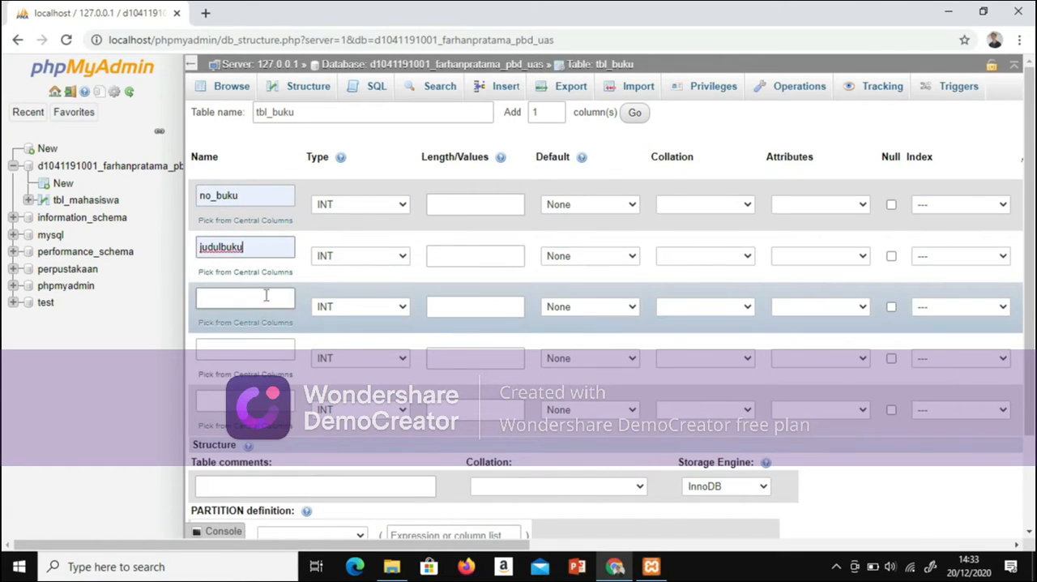
pyautogui.click(266, 297)
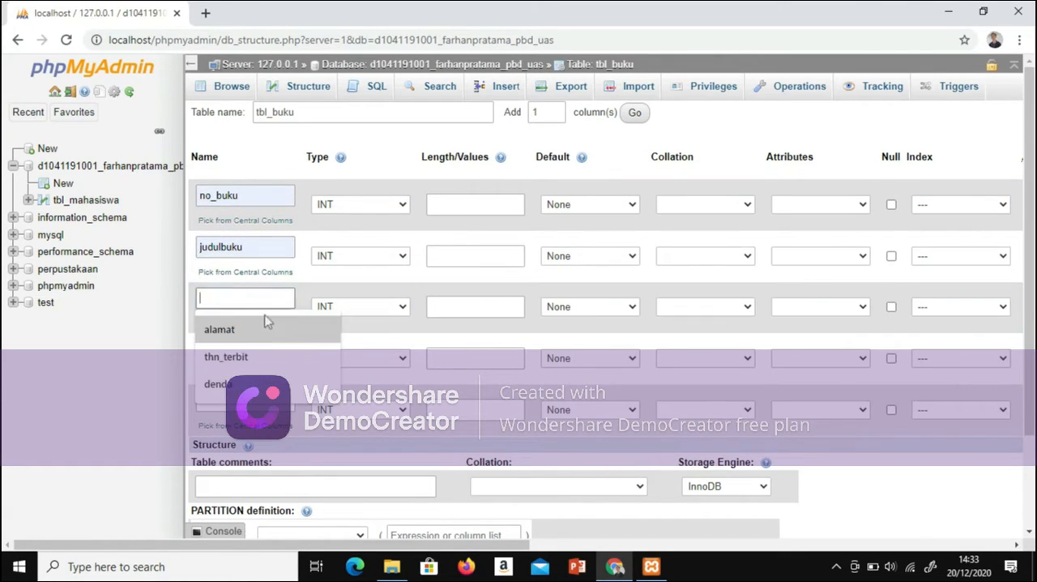
pyautogui.click(268, 357)
pyautogui.click(264, 350)
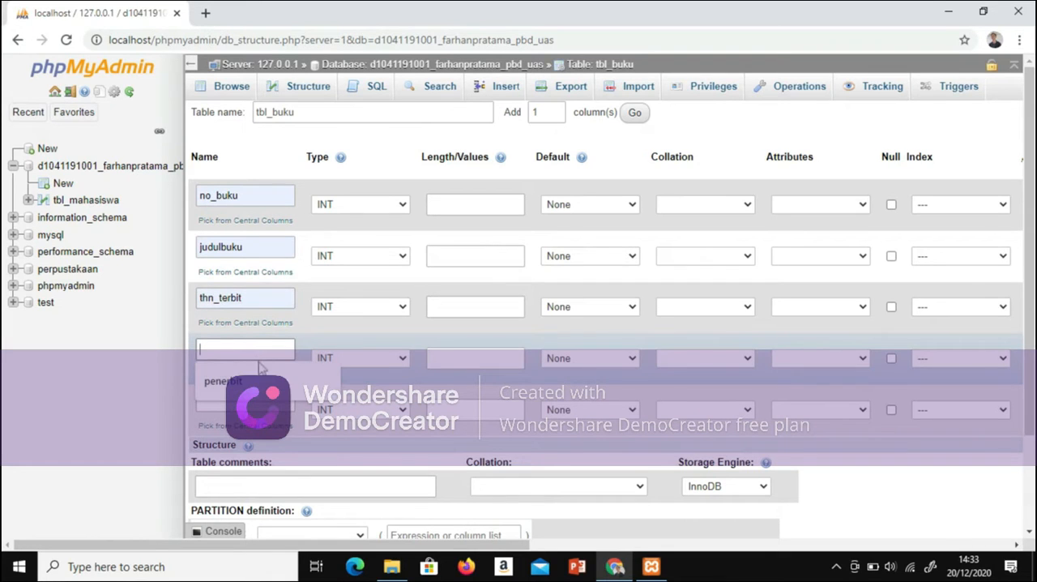
pyautogui.click(263, 378)
pyautogui.click(252, 400)
pyautogui.click(254, 430)
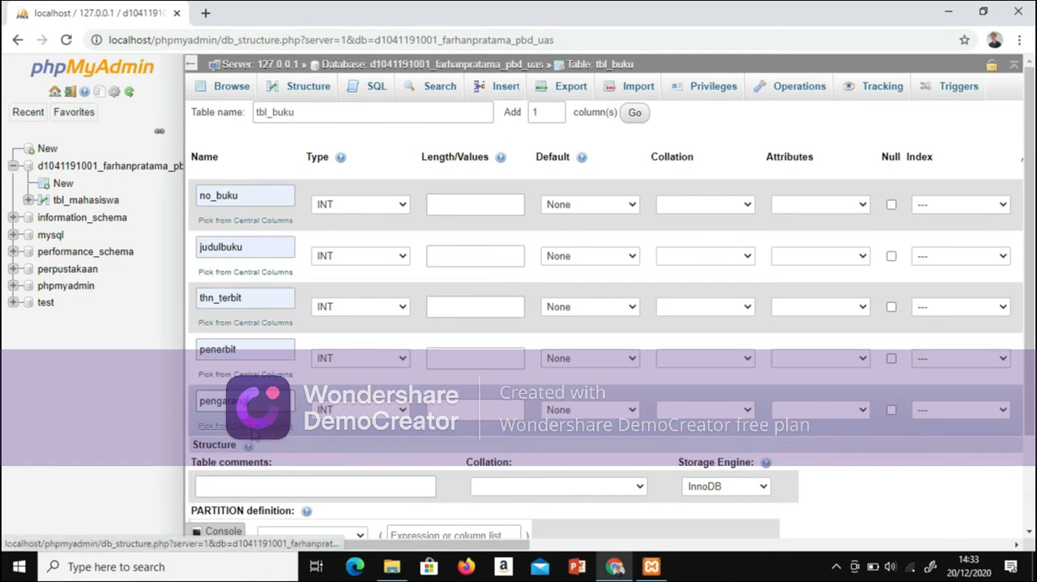
# Step: Set the data types of no_buku, judulbuku, penerbit and pengarang to VARCHAR and keep thn_terbit as INT
pyautogui.click(410, 206)
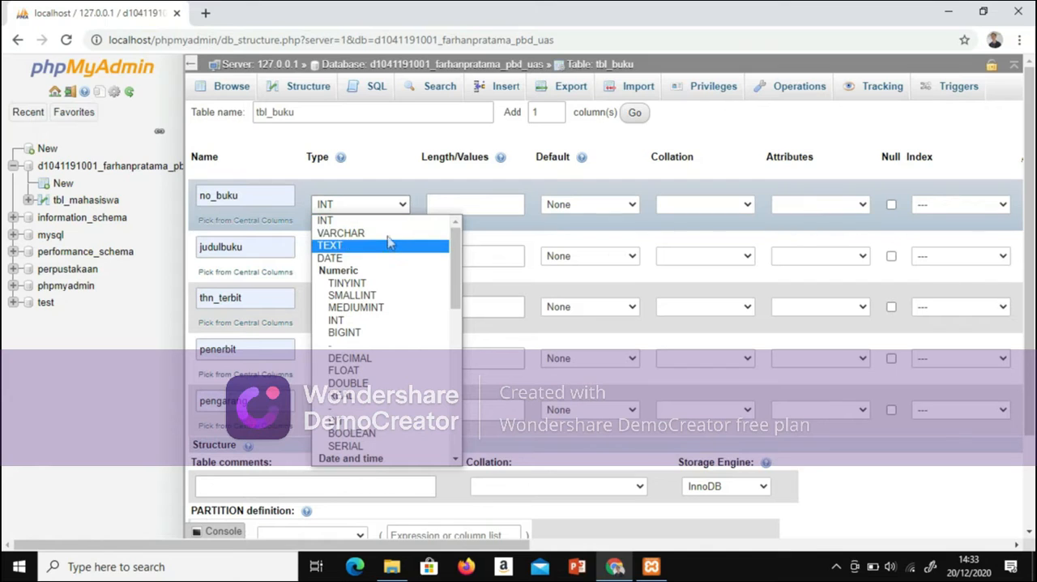
pyautogui.click(389, 231)
pyautogui.click(399, 257)
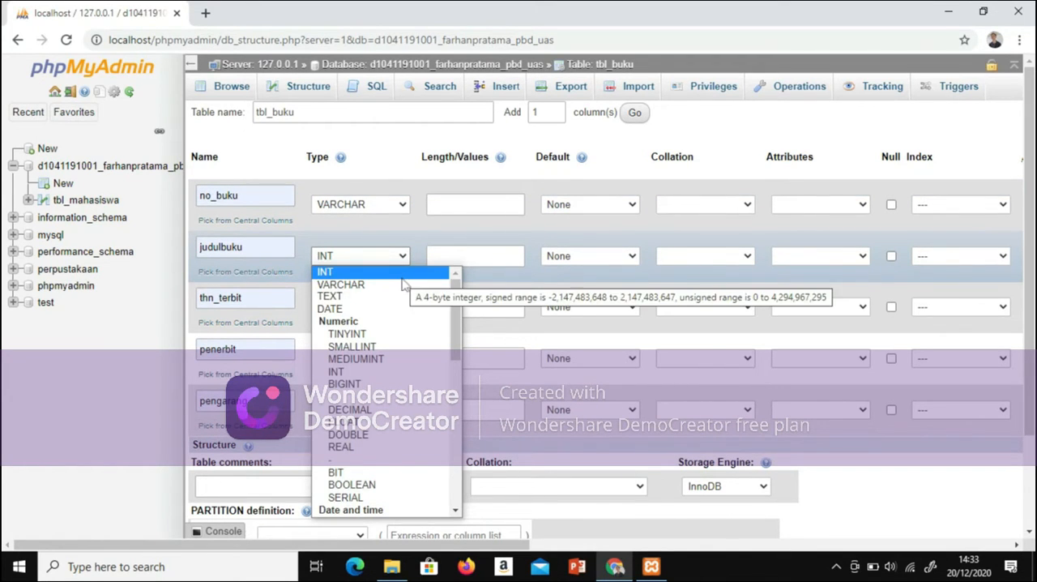
pyautogui.click(404, 284)
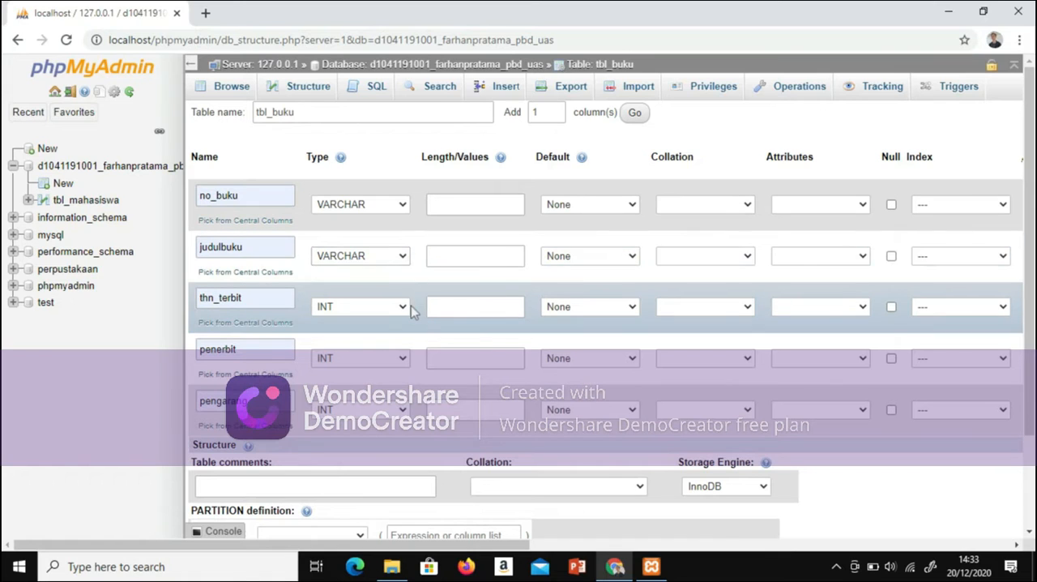
pyautogui.click(403, 312)
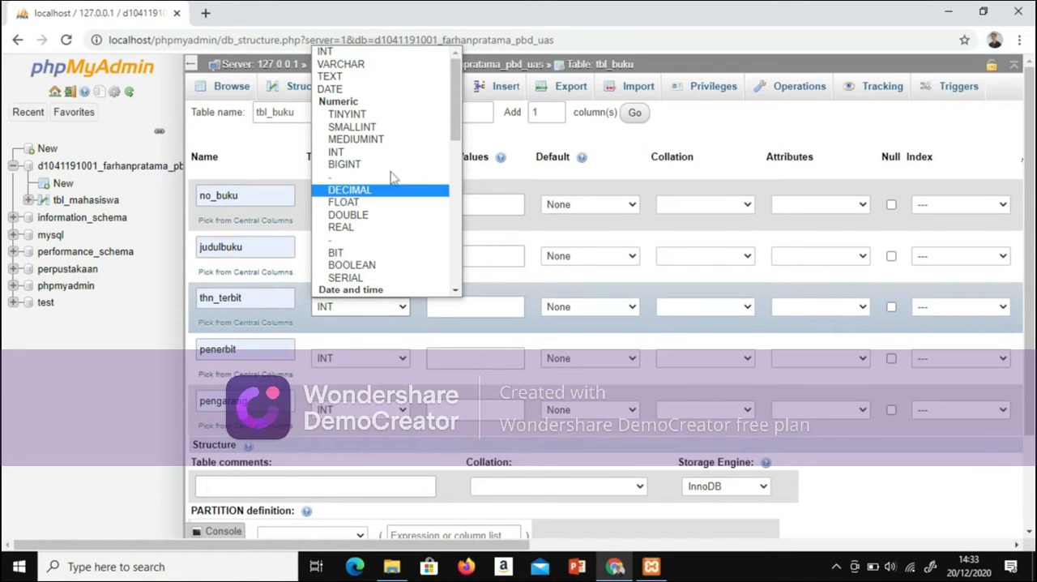
pyautogui.click(374, 53)
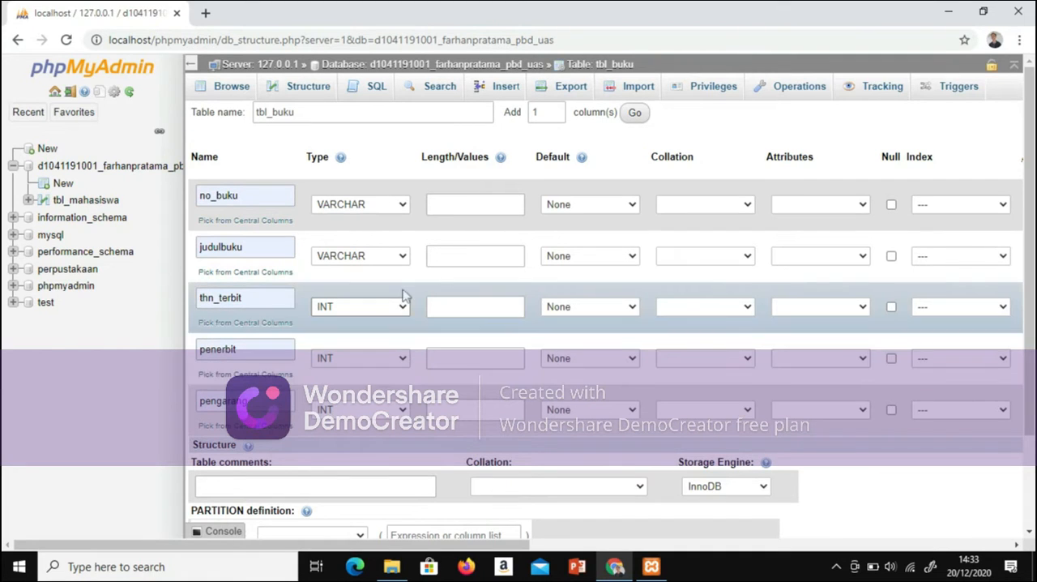
pyautogui.click(408, 359)
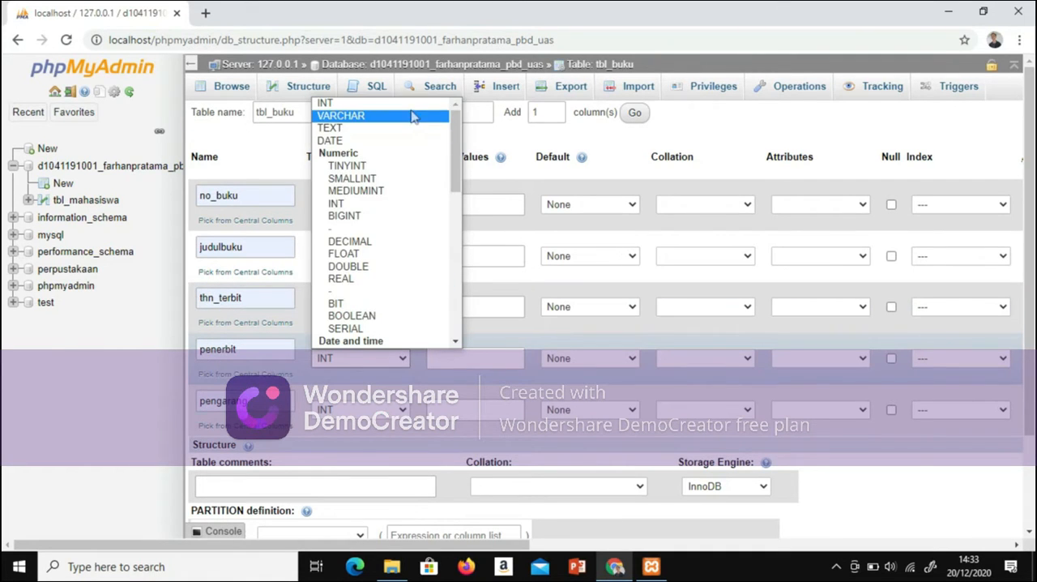
pyautogui.click(412, 117)
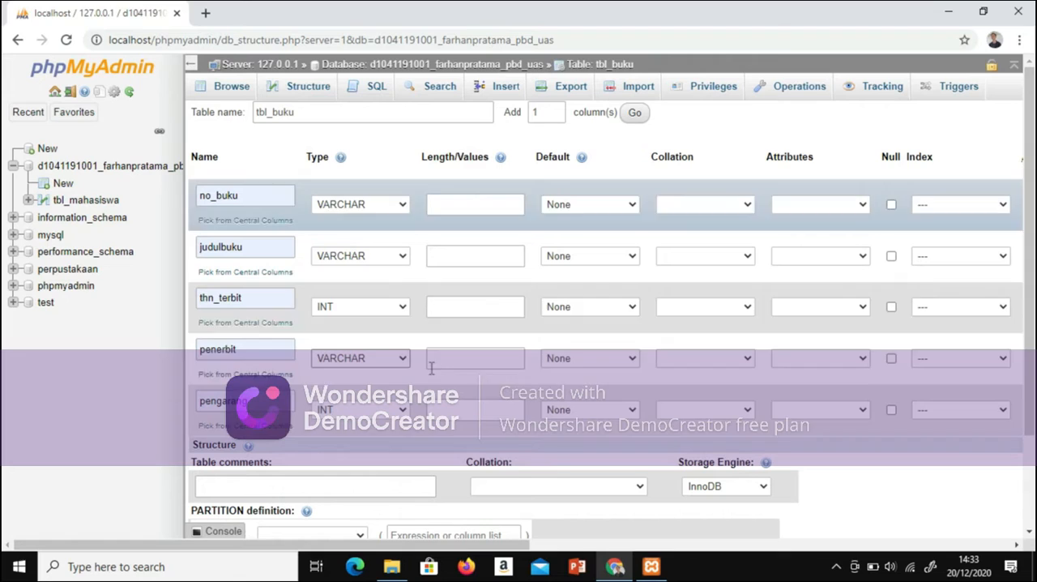
pyautogui.click(404, 410)
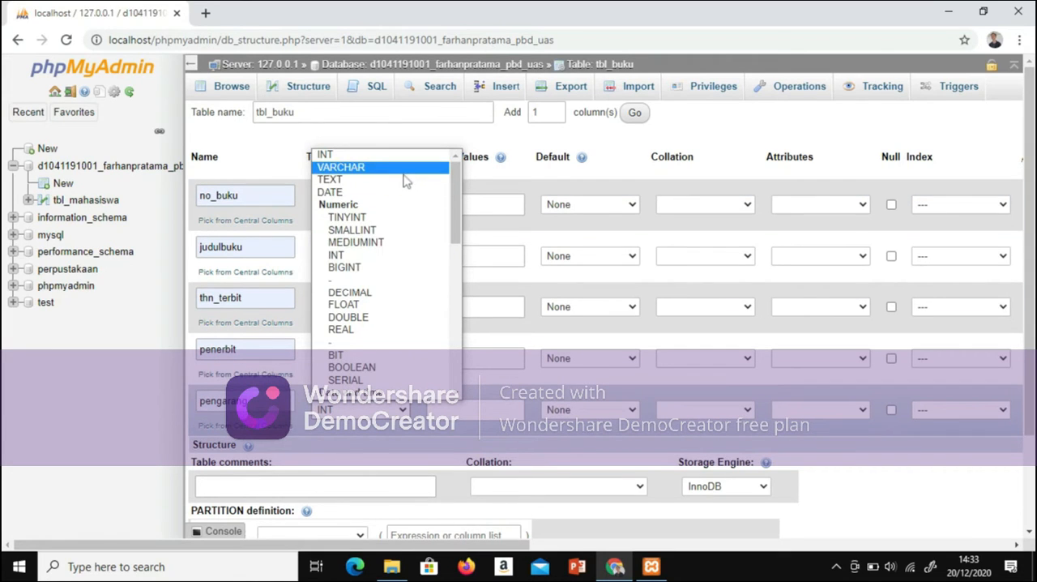
pyautogui.click(405, 168)
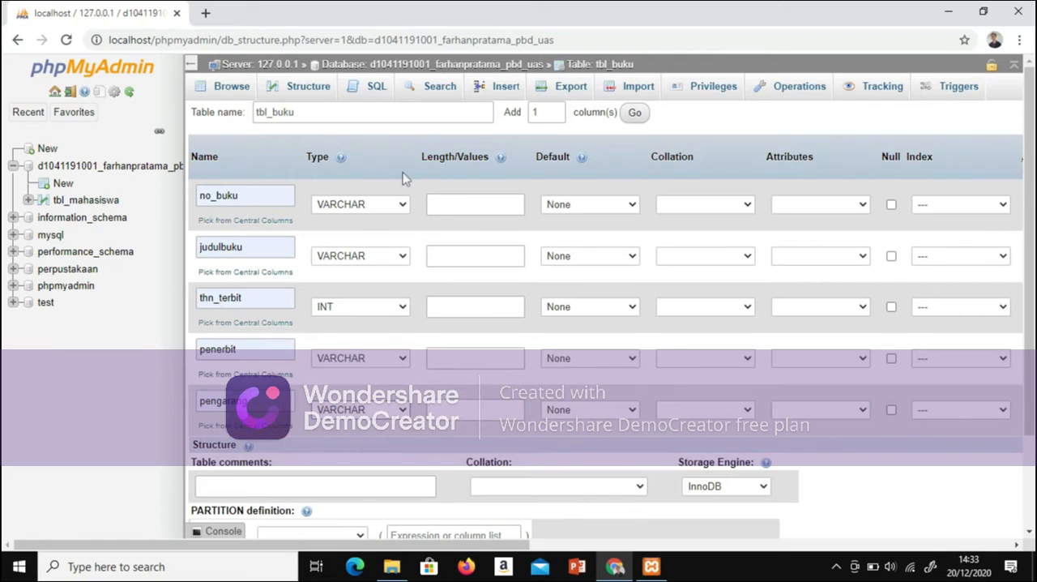
# Step: Set the column lengths to 10 for no_buku, 45 for judulbuku, 4 for thn_terbit, and 30 for penerbit and pengarang
pyautogui.click(510, 206)
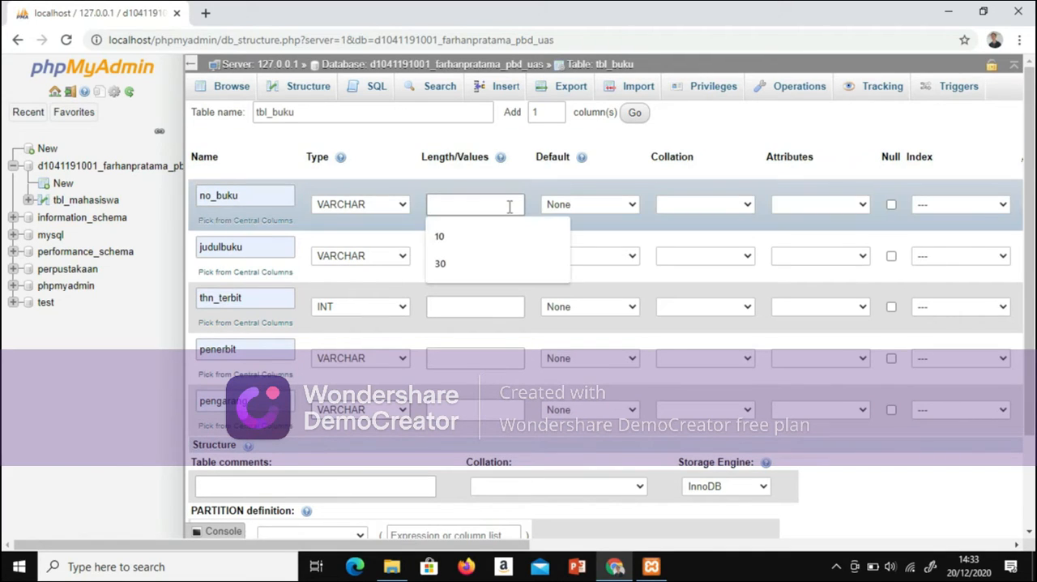
pyautogui.click(460, 248)
pyautogui.click(465, 256)
pyautogui.click(468, 279)
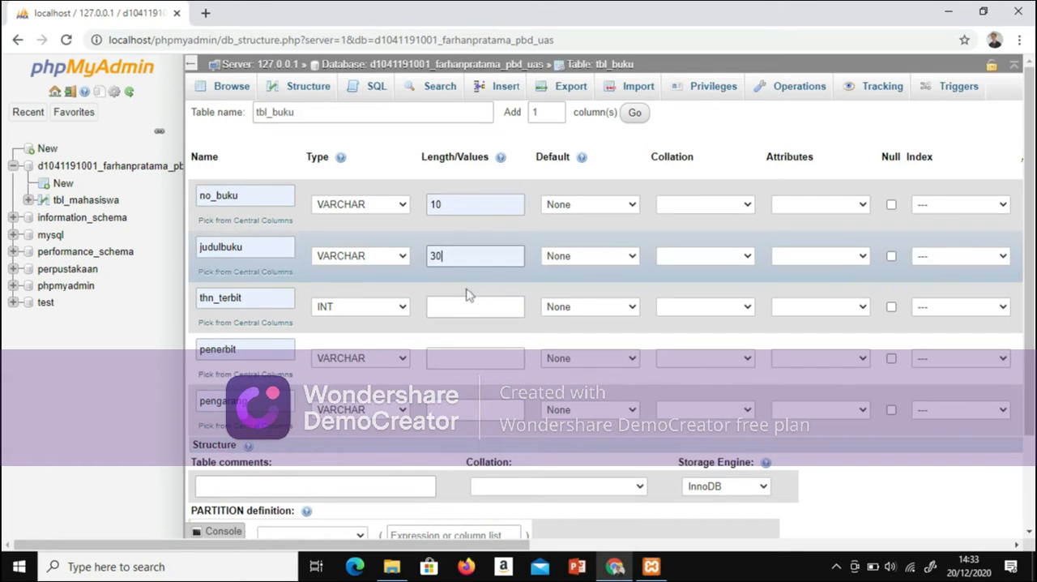
pyautogui.click(464, 307)
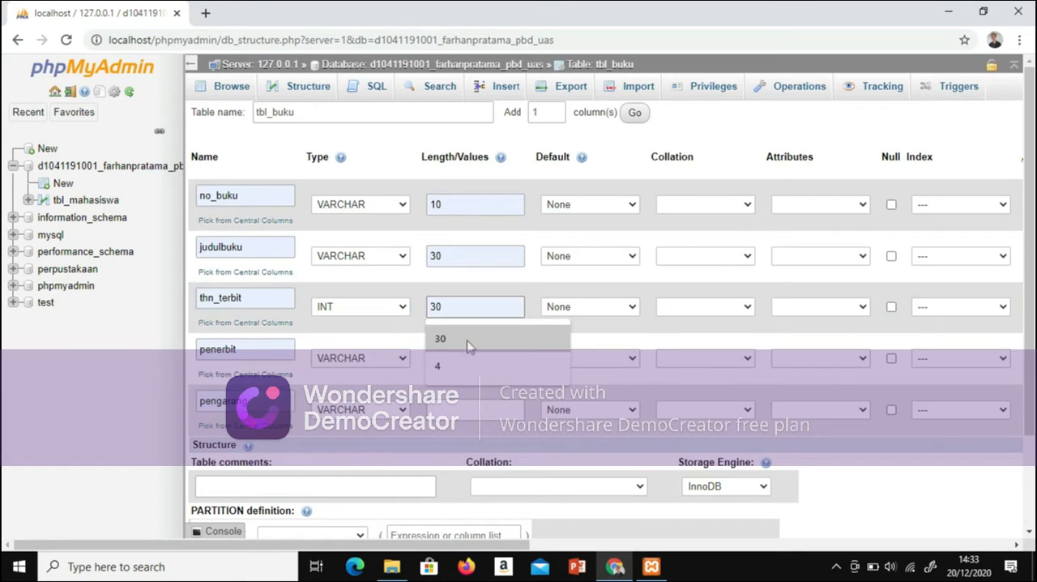
pyautogui.click(466, 365)
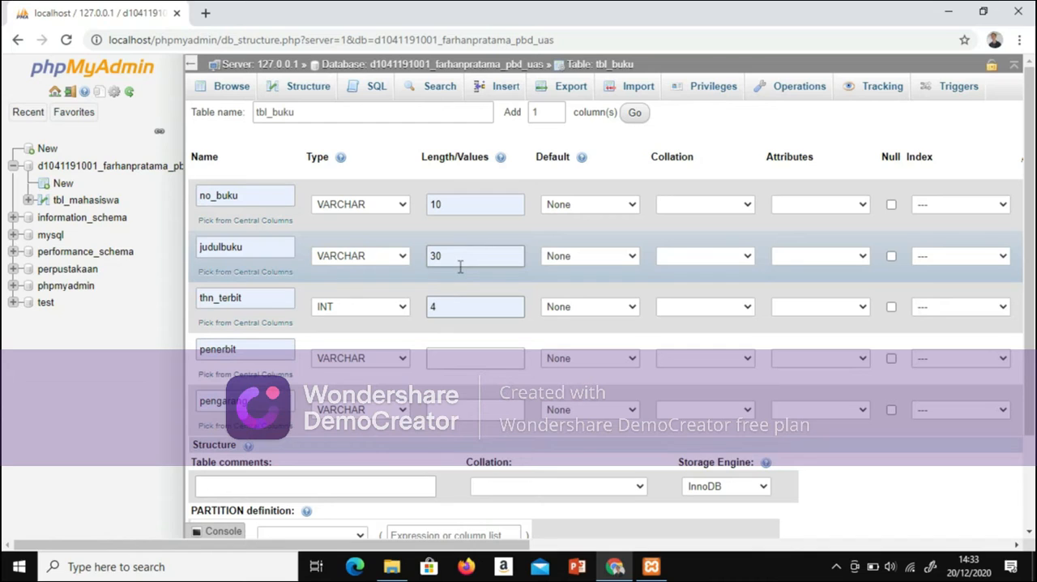
pyautogui.press('BackSpace')
pyautogui.press('BackSpace')
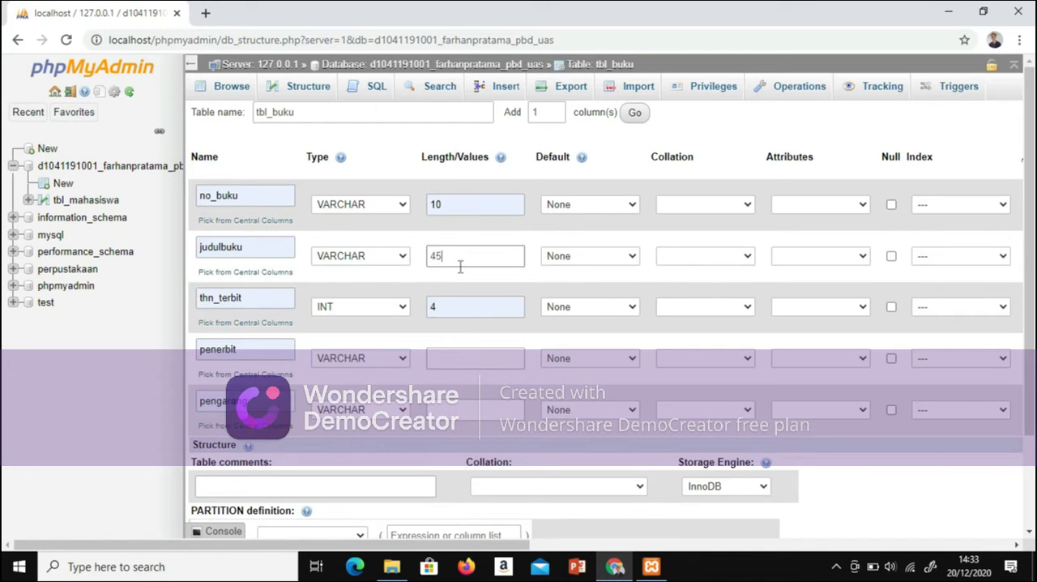
pyautogui.click(463, 354)
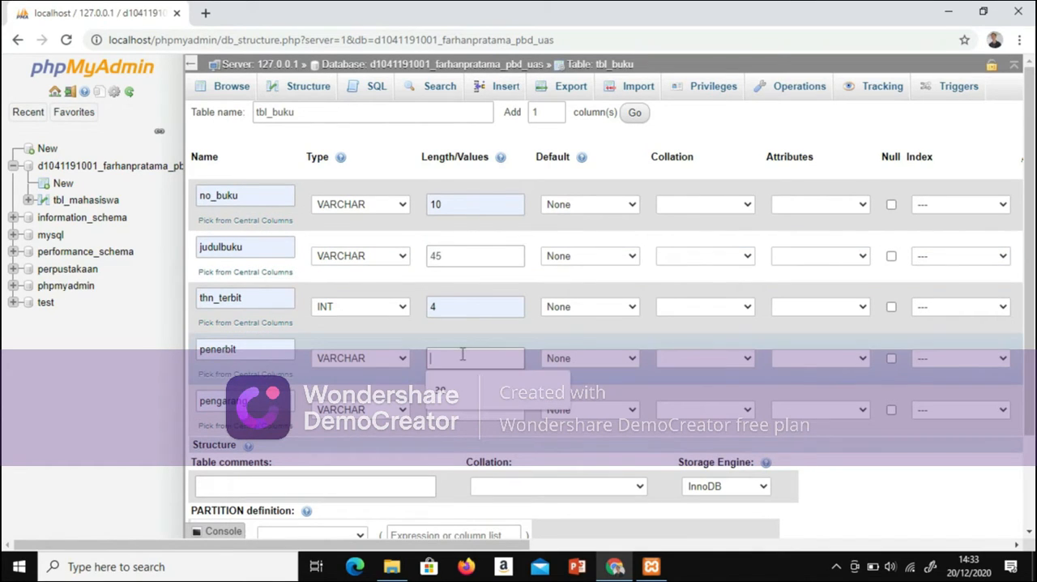
pyautogui.click(454, 388)
pyautogui.click(464, 412)
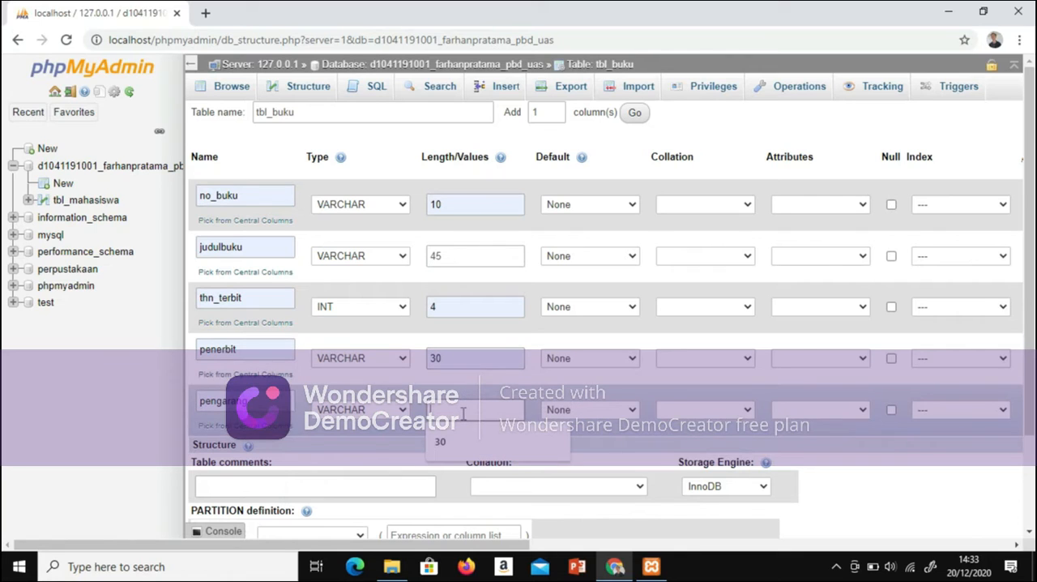
pyautogui.write('30')
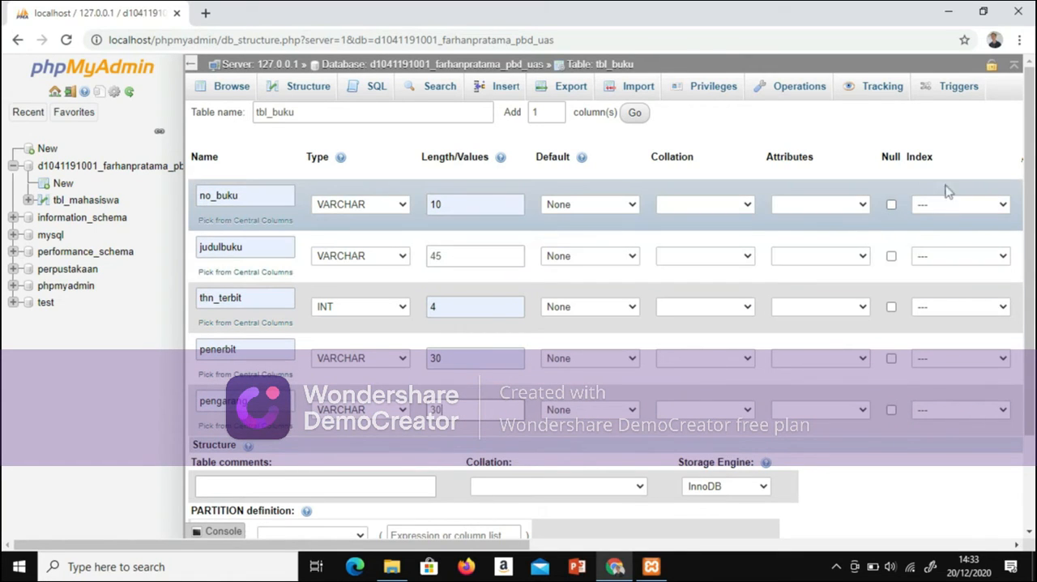
# Step: Make no_buku the PRIMARY index without a size and save the tbl_buku table
pyautogui.click(1002, 206)
pyautogui.click(973, 232)
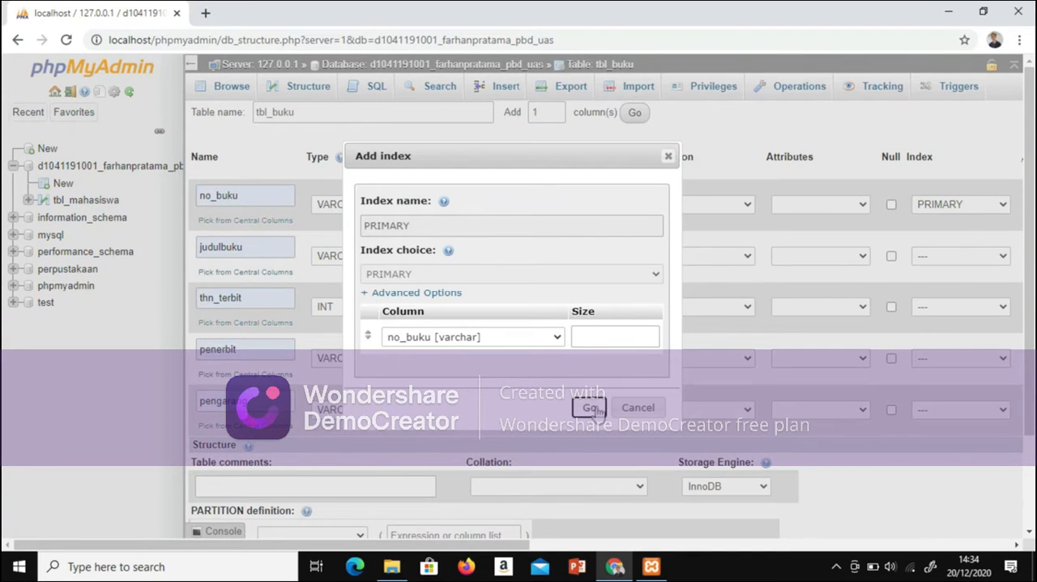
pyautogui.click(590, 408)
pyautogui.scroll(-3, 989, 411)
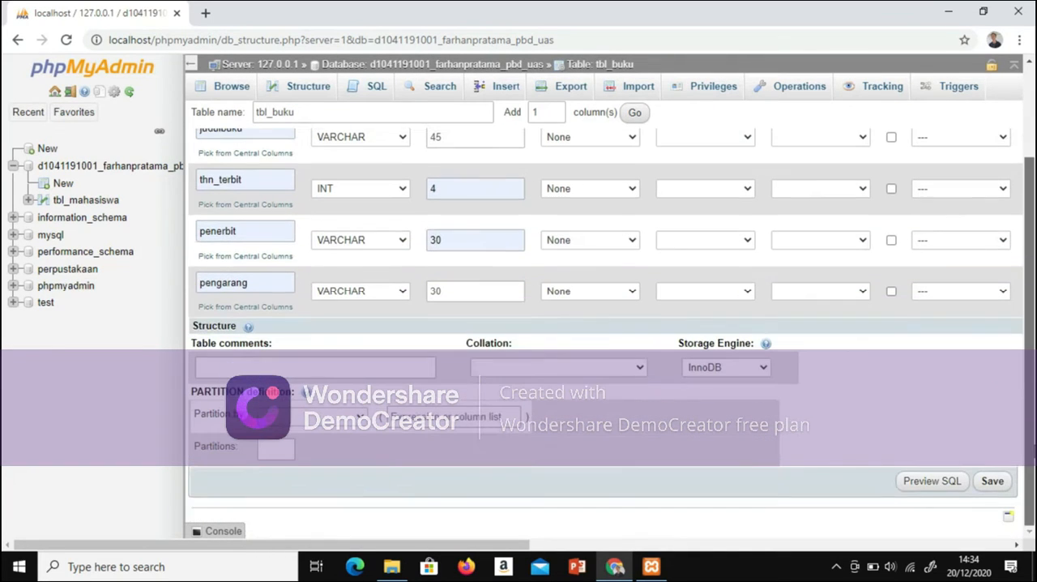
pyautogui.click(992, 481)
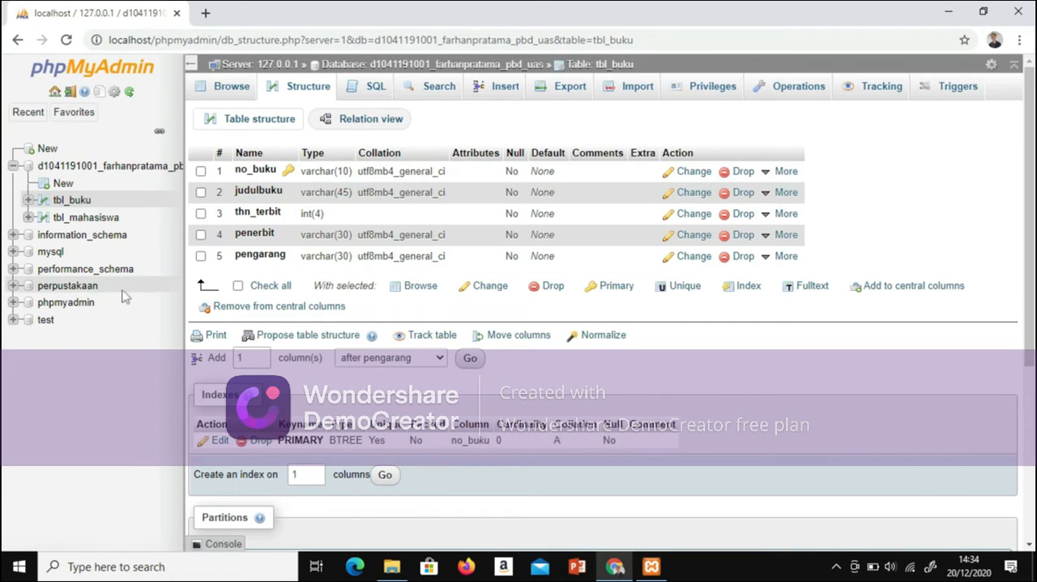
# Step: Start a new table named tbl_meminjam with 3 columns in the database that holds tbl_buku
pyautogui.click(105, 174)
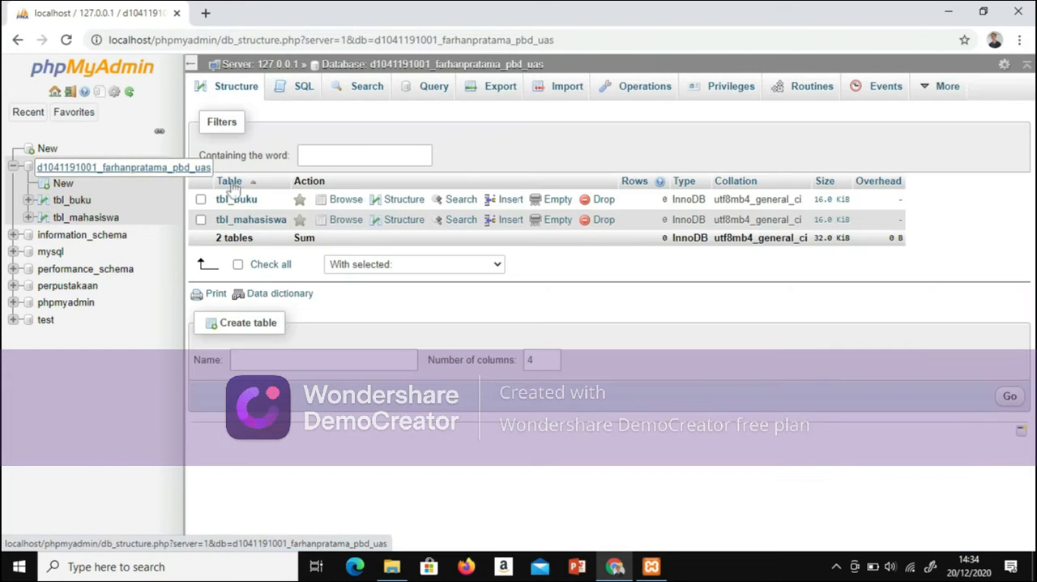
pyautogui.click(315, 360)
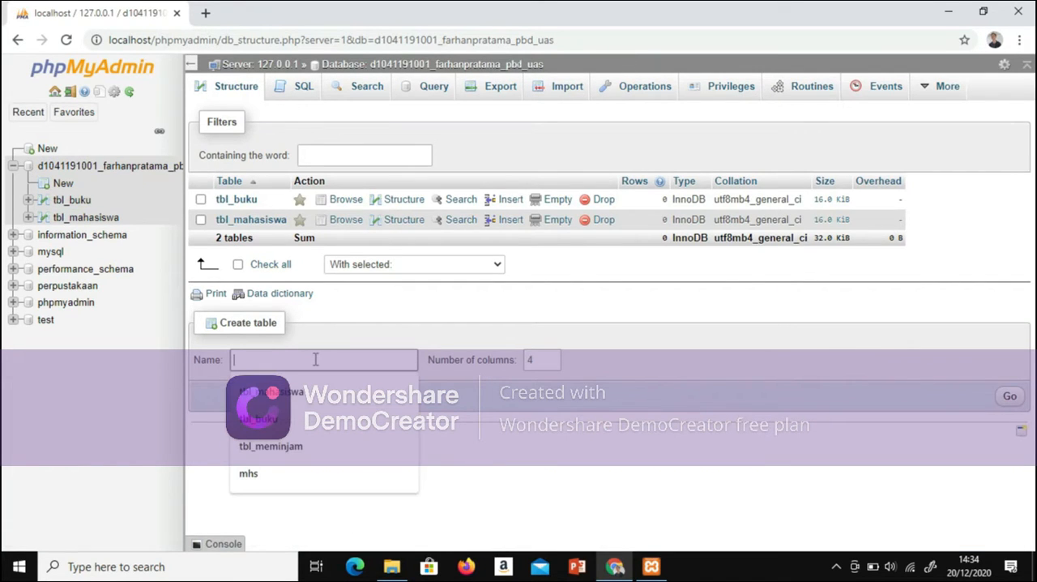
pyautogui.click(294, 458)
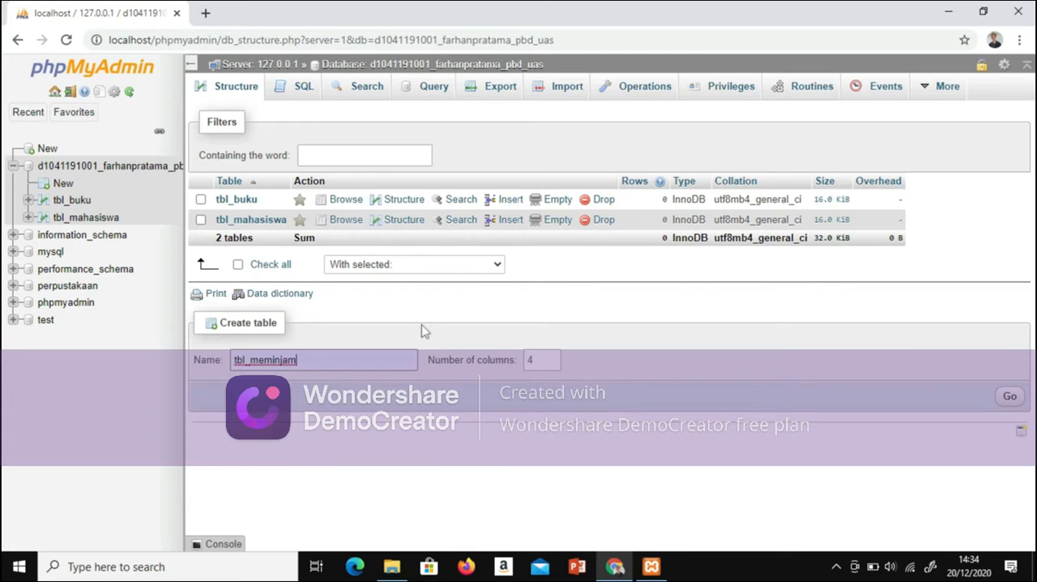
pyautogui.click(551, 365)
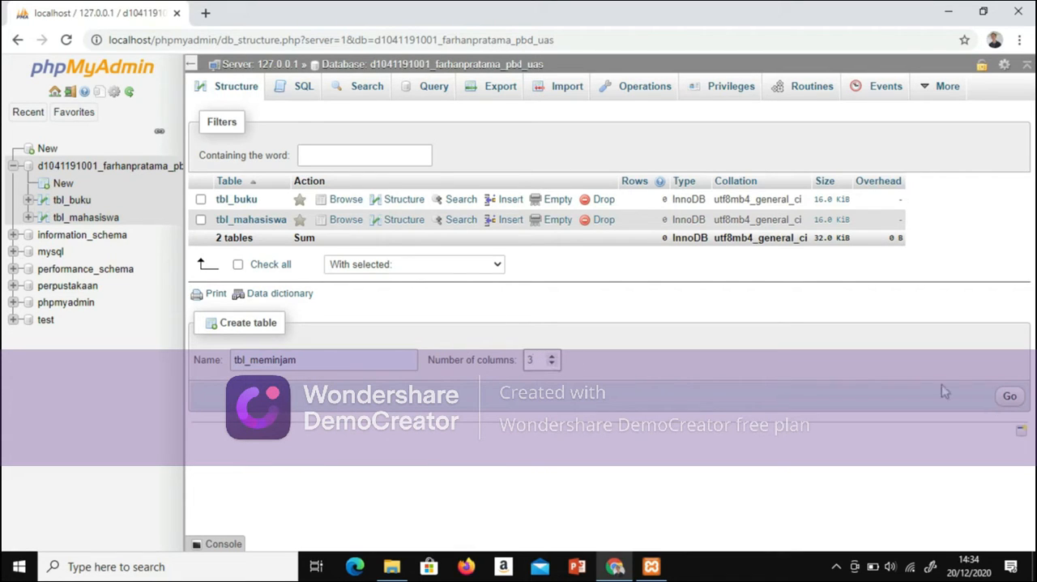
pyautogui.click(1009, 397)
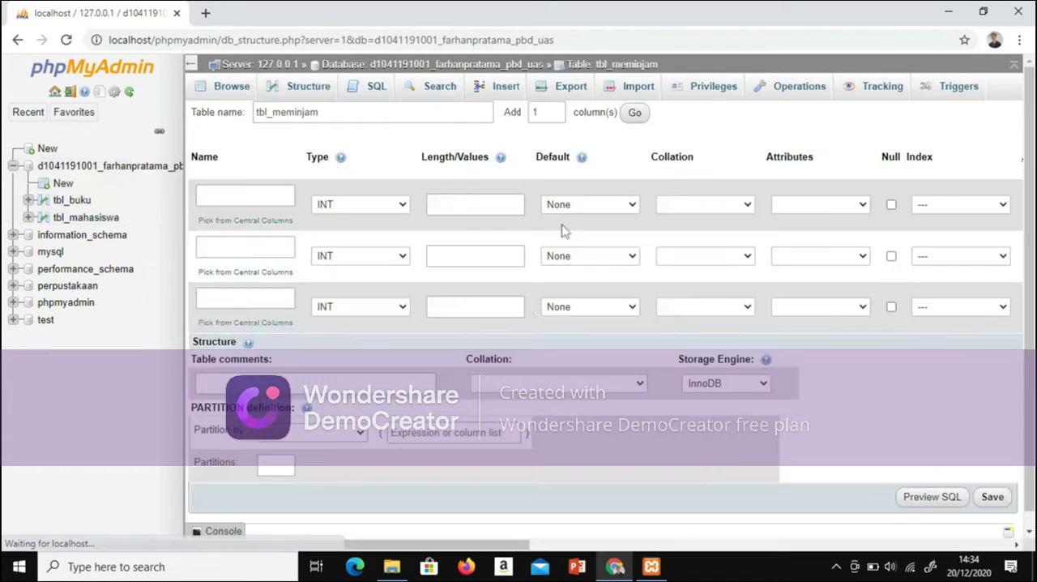
# Step: Name the three columns of tbl_meminjam tgl_pinjam, tgl_kembali and denda
pyautogui.click(233, 198)
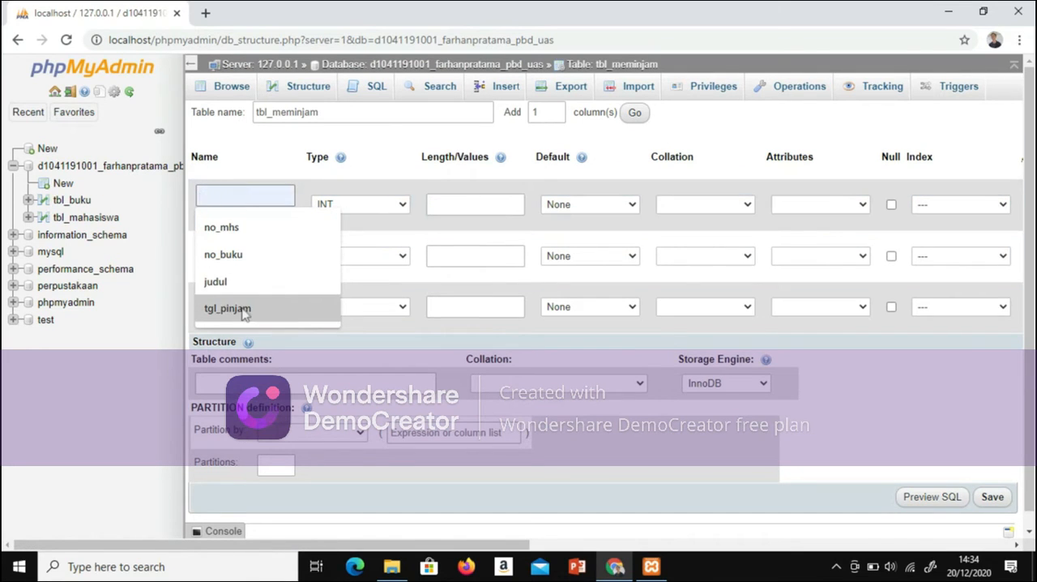
pyautogui.click(244, 308)
pyautogui.click(264, 246)
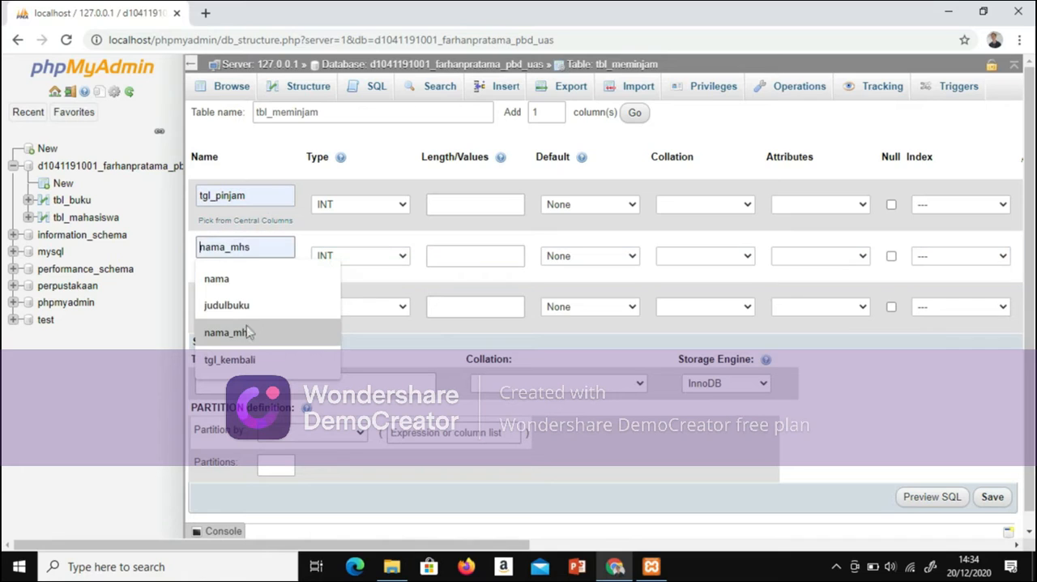
pyautogui.click(243, 359)
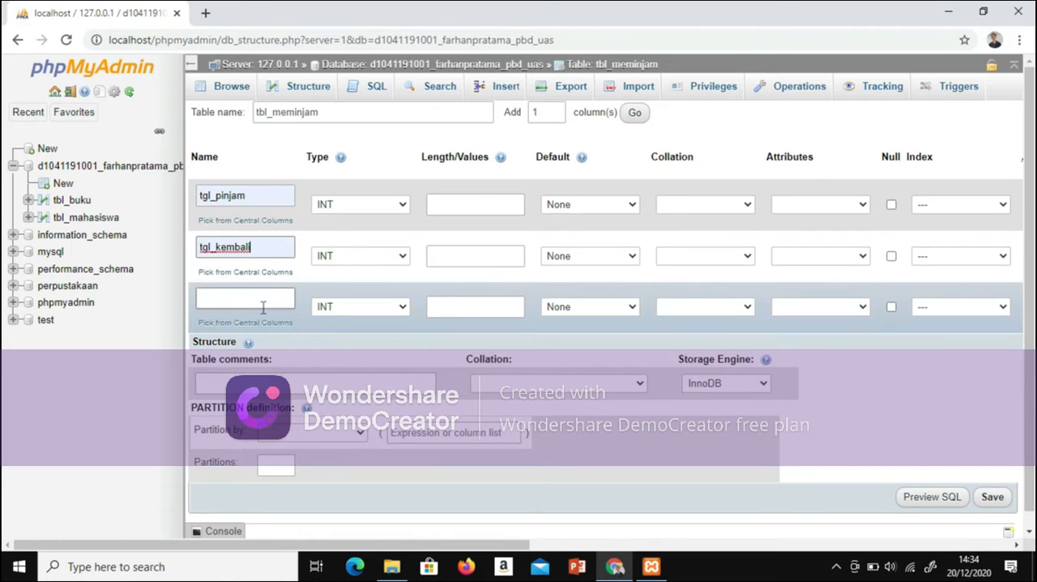
pyautogui.click(262, 296)
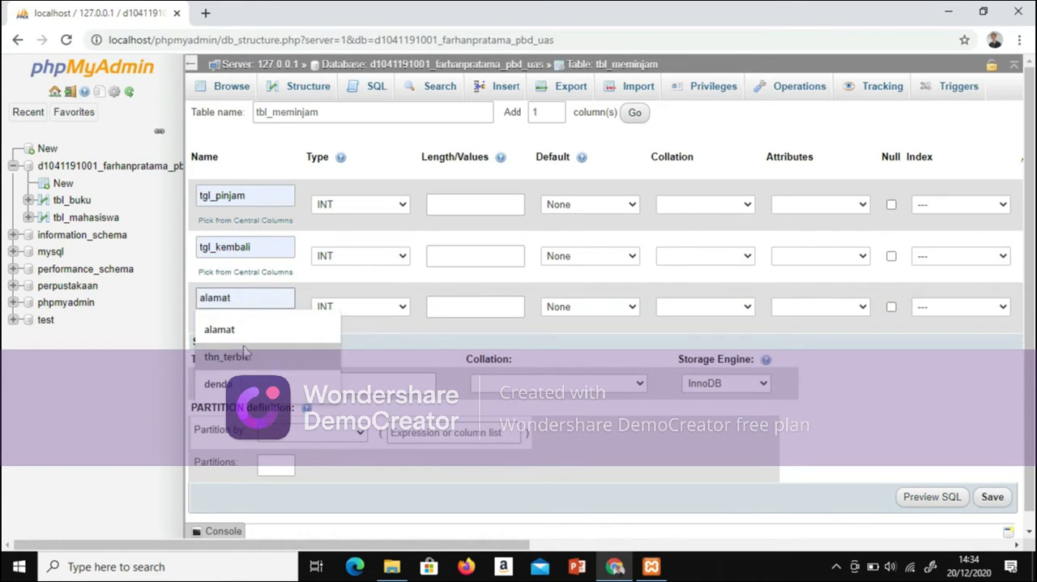
pyautogui.click(218, 383)
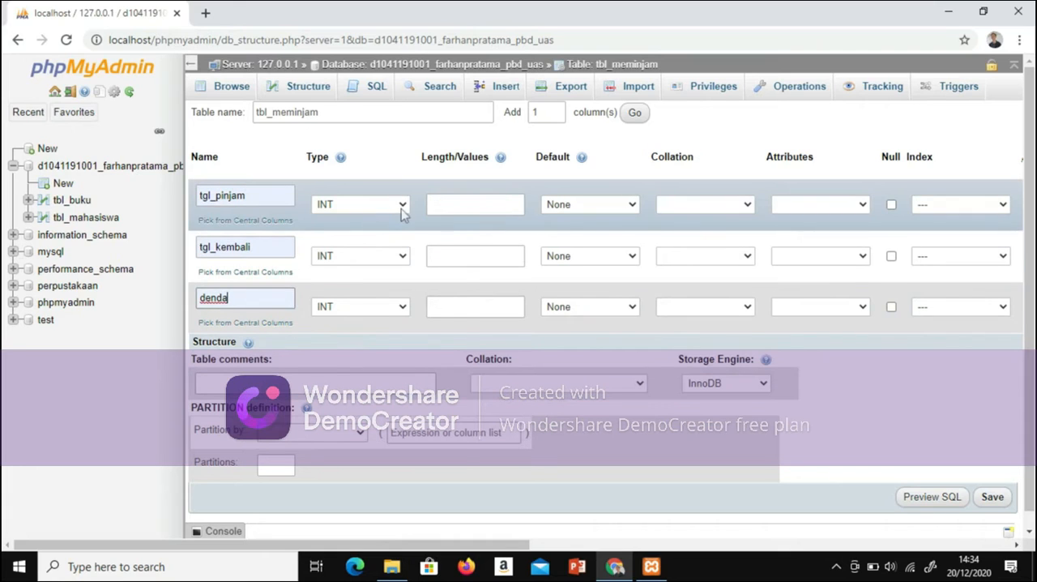
# Step: Set the data types of tgl_pinjam and tgl_kembali to DATE and of denda to VARCHAR
pyautogui.click(400, 206)
pyautogui.click(384, 258)
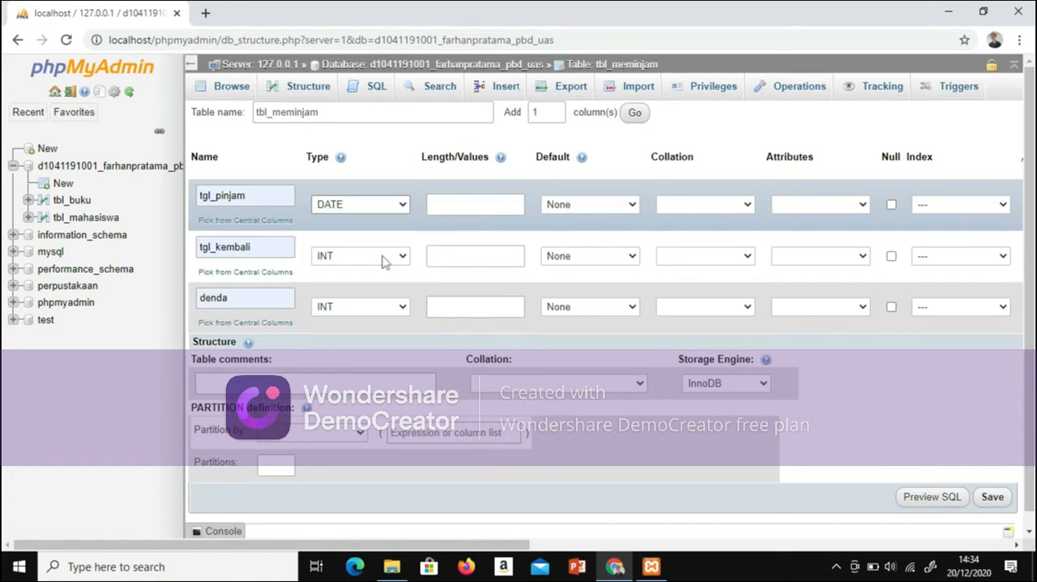
pyautogui.click(398, 261)
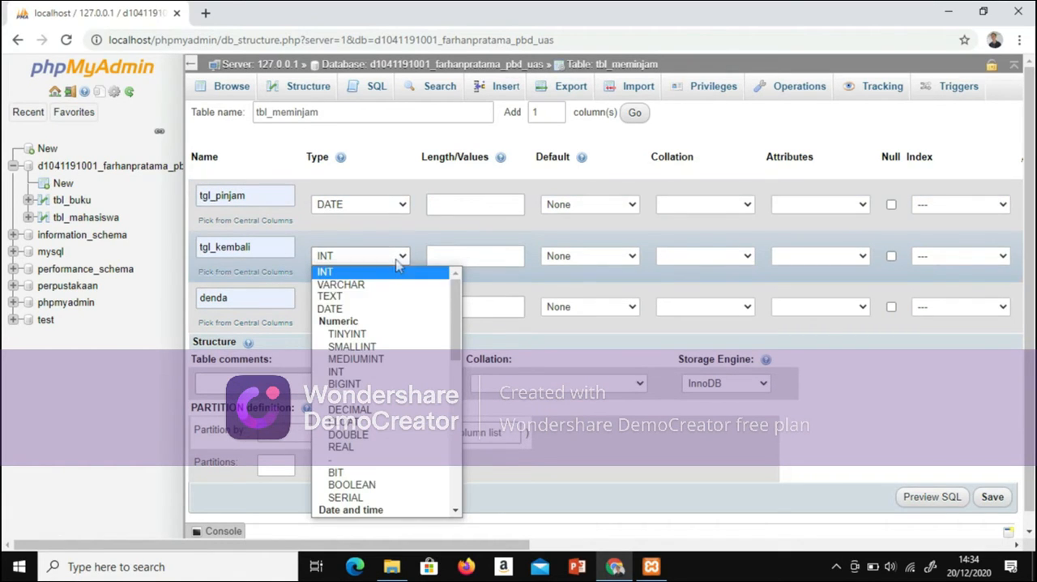
pyautogui.click(378, 308)
pyautogui.click(407, 306)
pyautogui.click(410, 306)
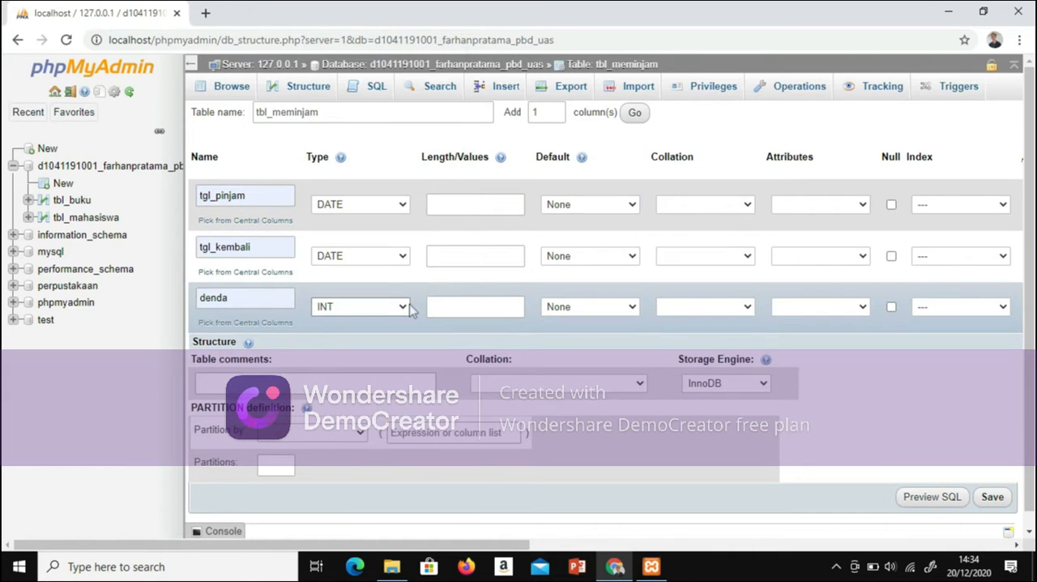
pyautogui.click(403, 308)
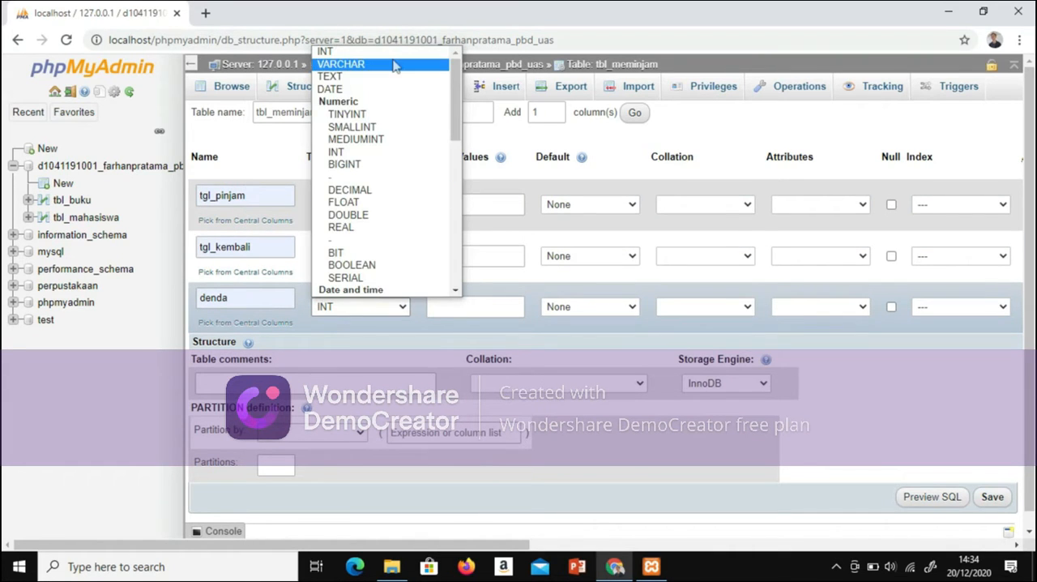
pyautogui.click(395, 63)
# Step: Set the length of denda to 10 and save the tbl_meminjam table
pyautogui.click(483, 209)
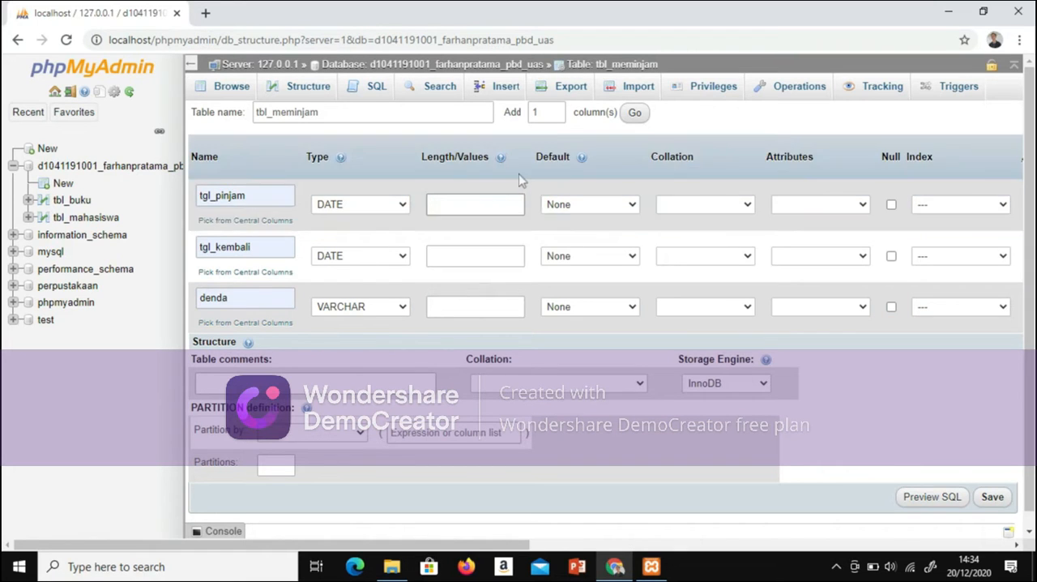
pyautogui.click(469, 307)
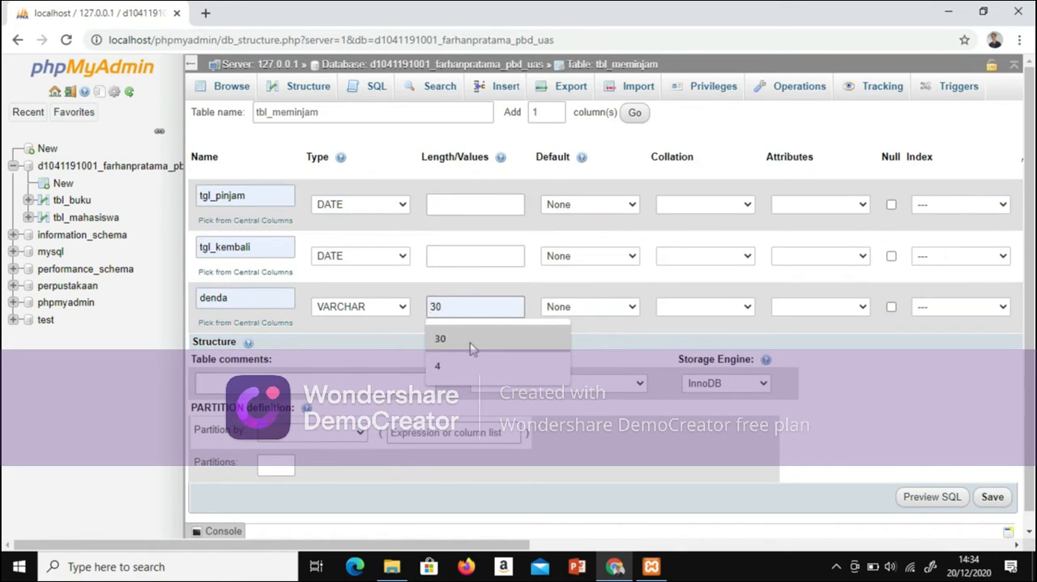
pyautogui.click(474, 341)
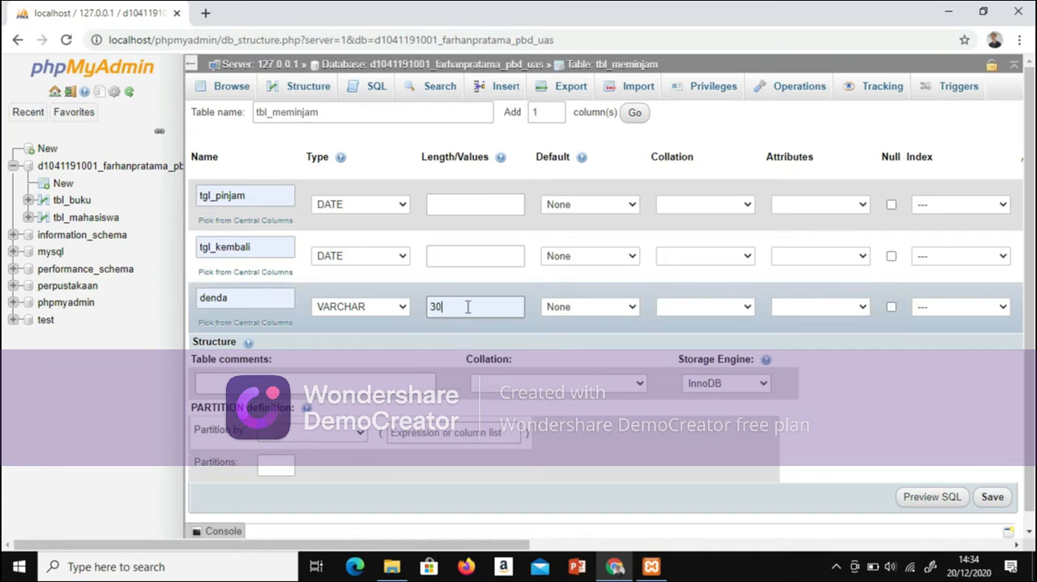
pyautogui.press('BackSpace')
pyautogui.press('BackSpace')
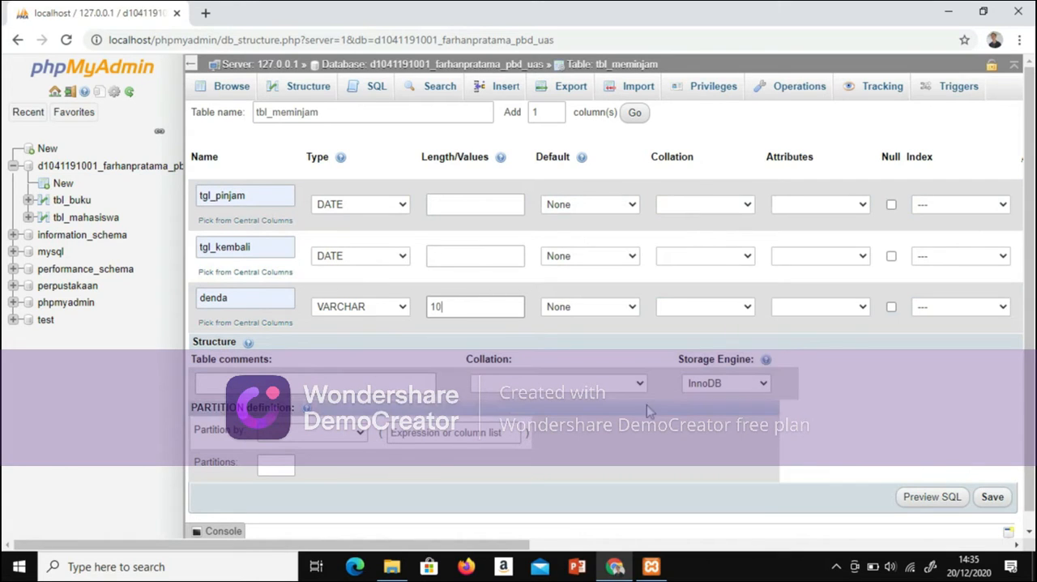
pyautogui.click(992, 498)
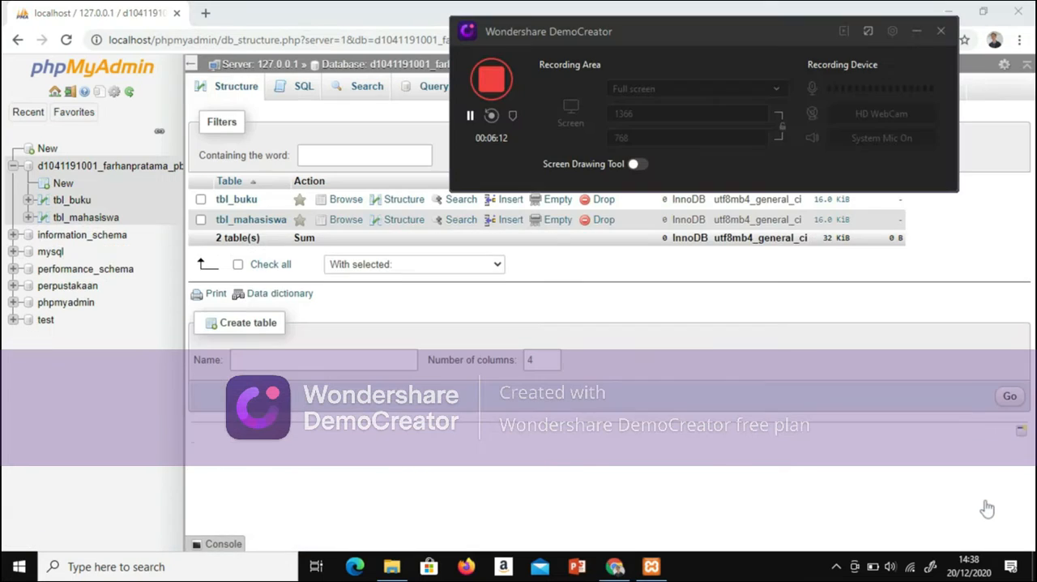
pyautogui.click(642, 445)
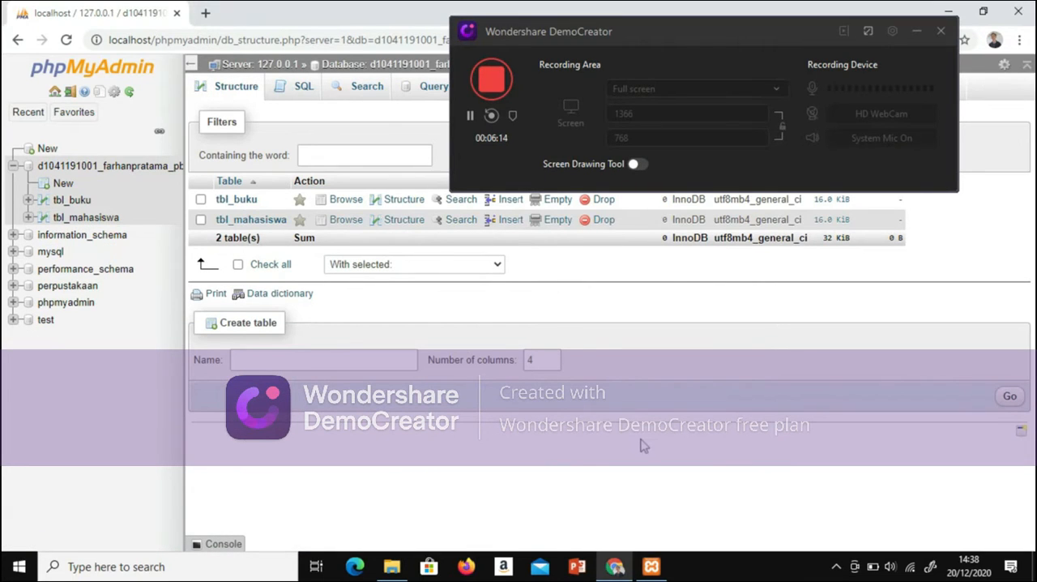
pyautogui.click(915, 32)
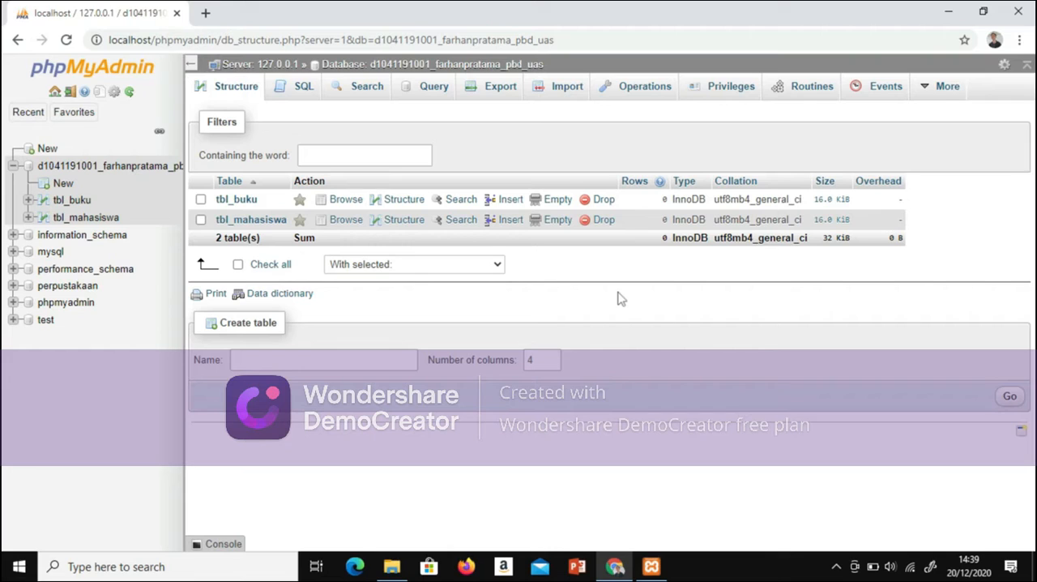
# Step: Start a new table named tbl_meminjam with 5 columns in the same database
pyautogui.click(276, 359)
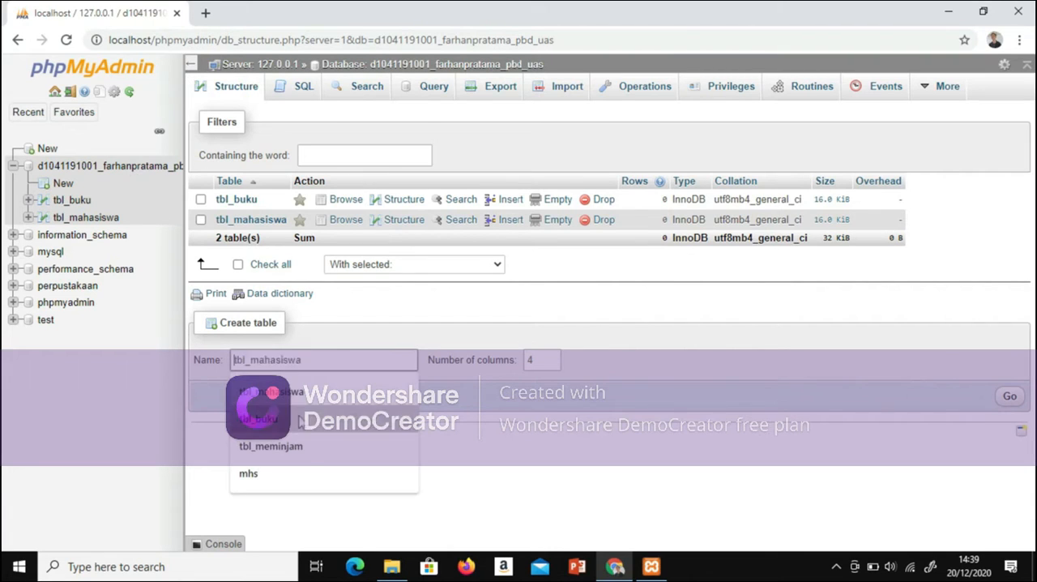
pyautogui.click(271, 446)
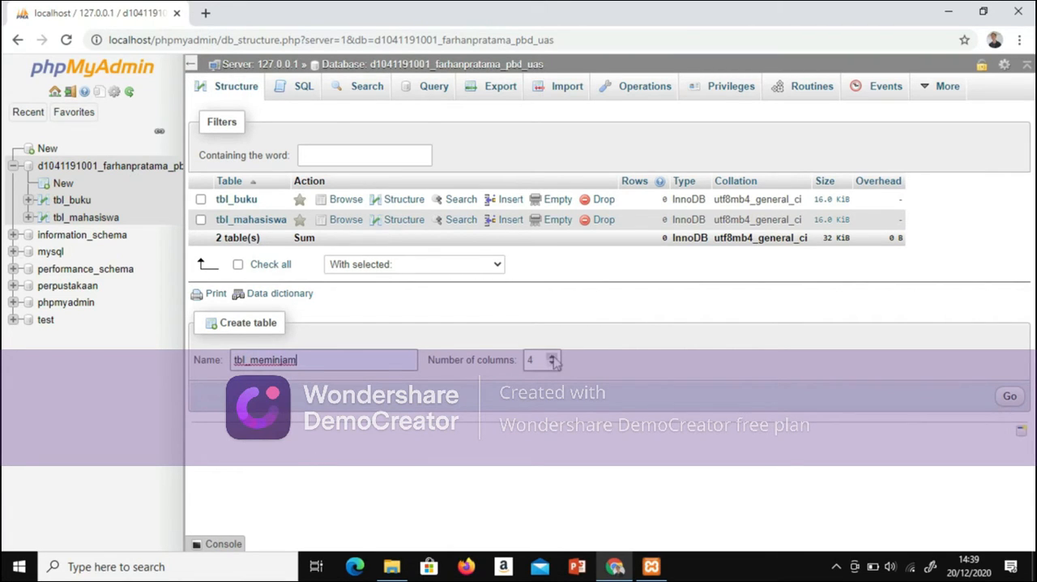
pyautogui.click(552, 357)
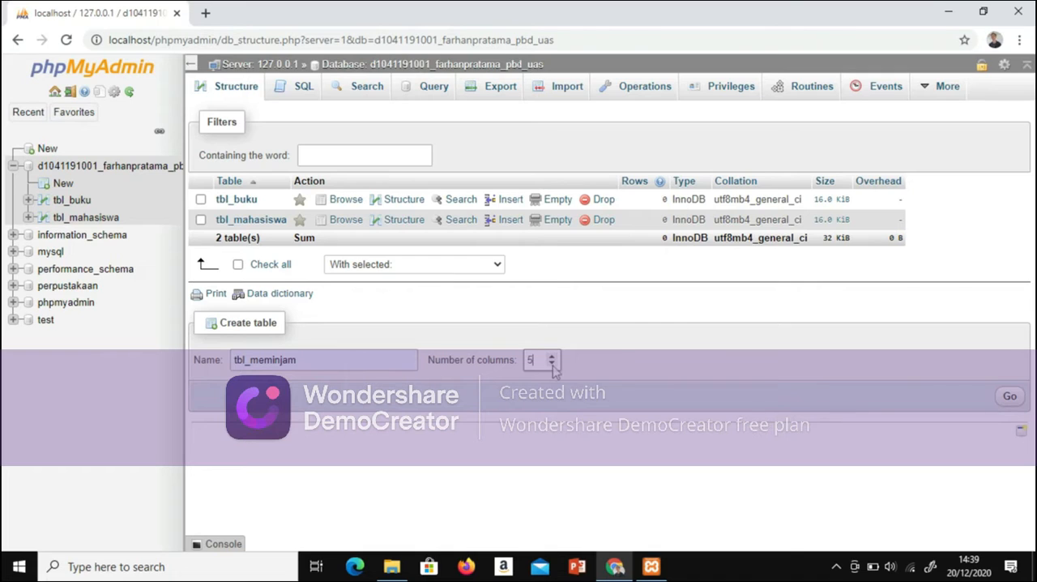
pyautogui.click(1010, 397)
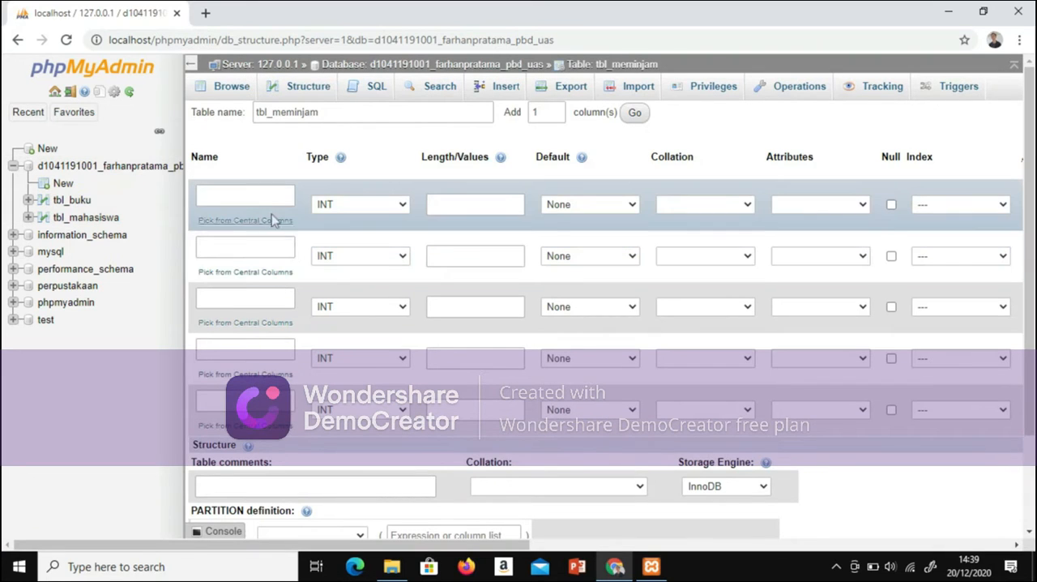
# Step: Name the first column of the five-column tbl_meminjam table no_mhs
pyautogui.click(272, 202)
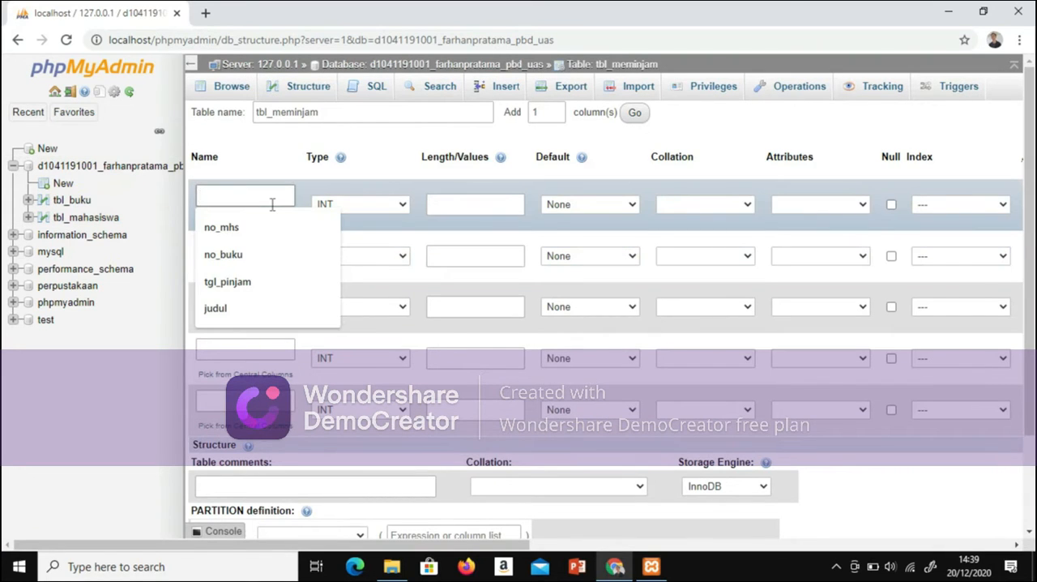
pyautogui.click(243, 282)
pyautogui.press('BackSpace')
pyautogui.press('BackSpace')
pyautogui.press('BackSpace')
pyautogui.press('BackSpace')
pyautogui.press('BackSpace')
pyautogui.press('BackSpace')
pyautogui.press('BackSpace')
pyautogui.press('BackSpace')
pyautogui.press('BackSpace')
pyautogui.press('BackSpace')
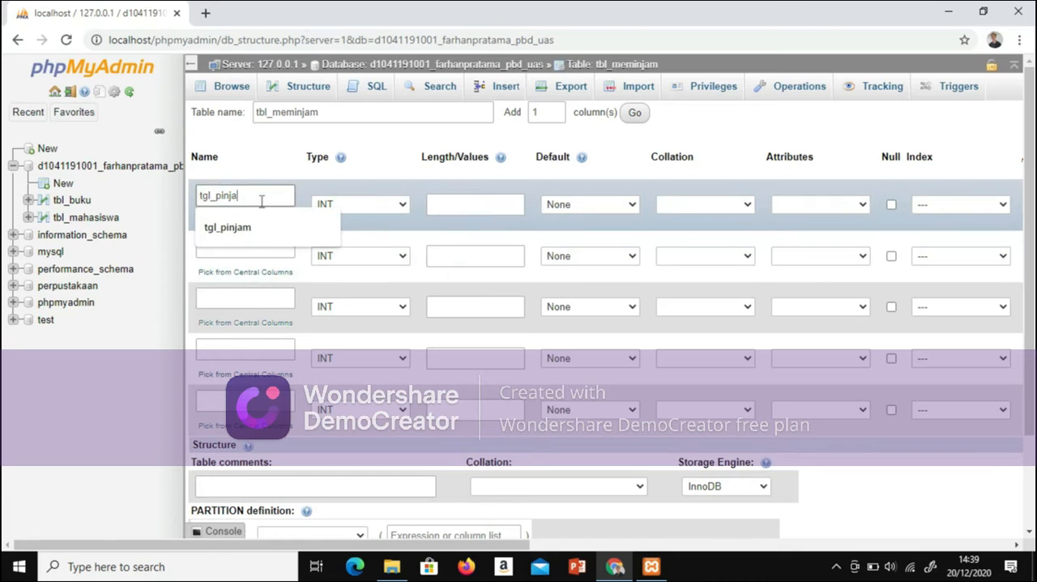
pyautogui.write('no_mhs')
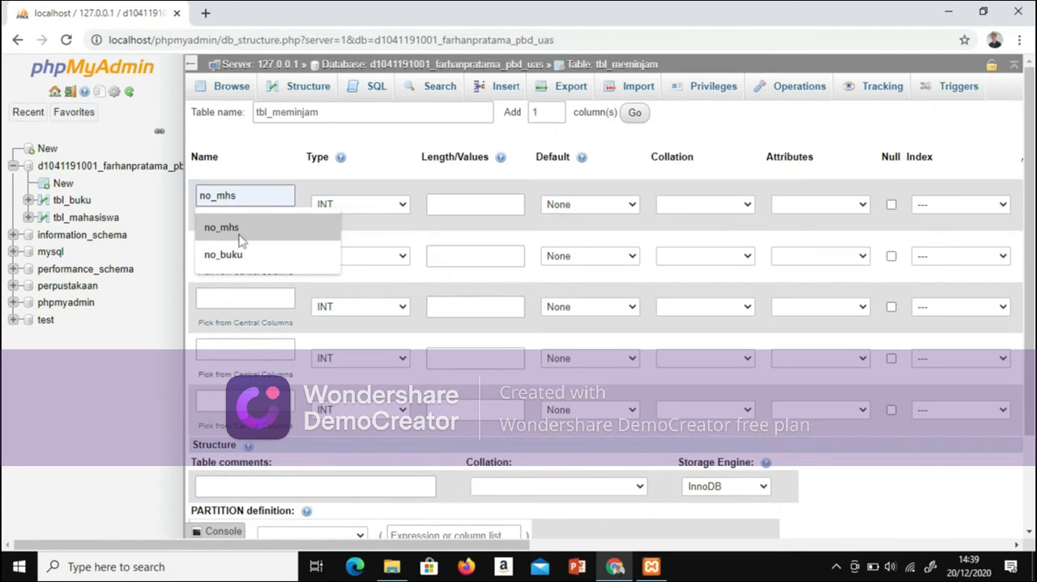
pyautogui.click(240, 234)
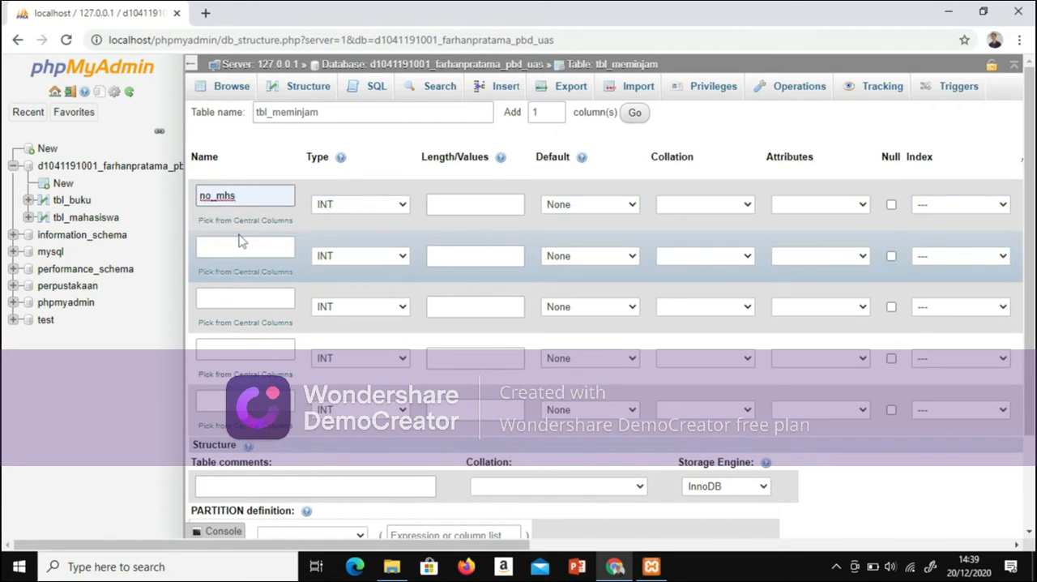
# Step: Name the second column of tbl_meminjam no_buku
pyautogui.click(238, 250)
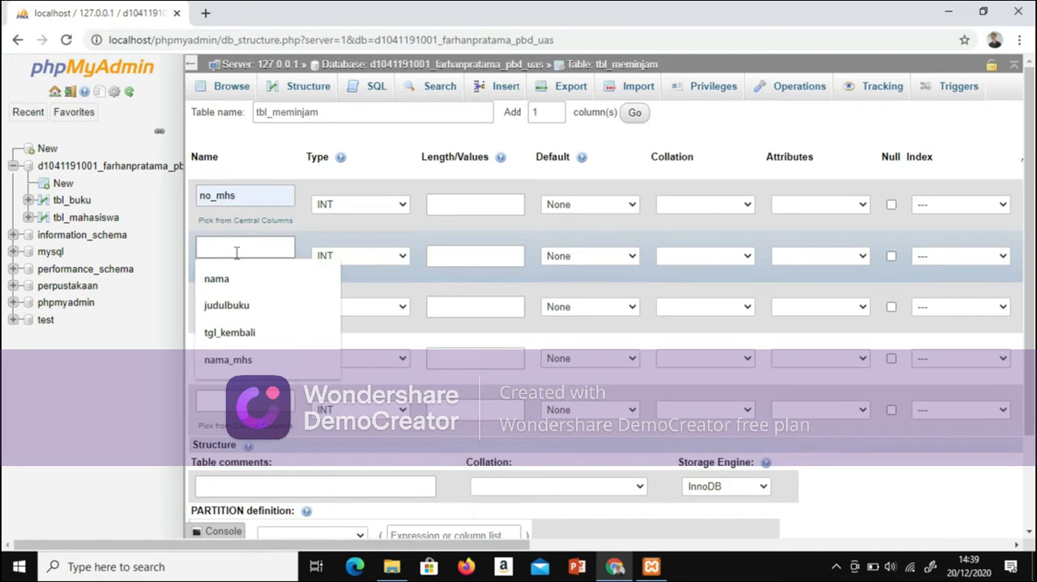
pyautogui.write('np')
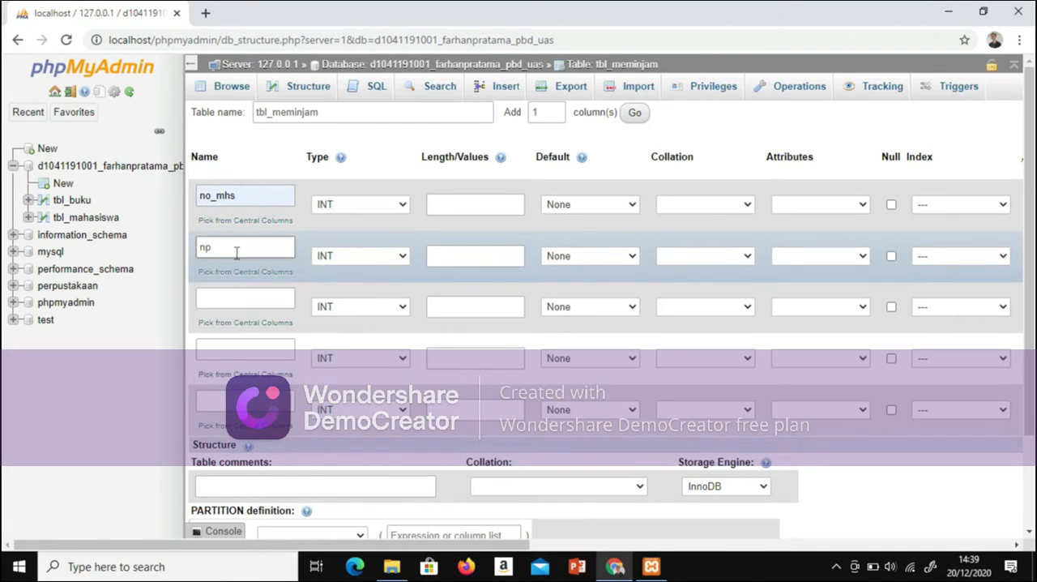
pyautogui.press('BackSpace')
pyautogui.write('oo_')
pyautogui.press('BackSpace')
pyautogui.press('BackSpace')
pyautogui.write('np')
pyautogui.press('BackSpace')
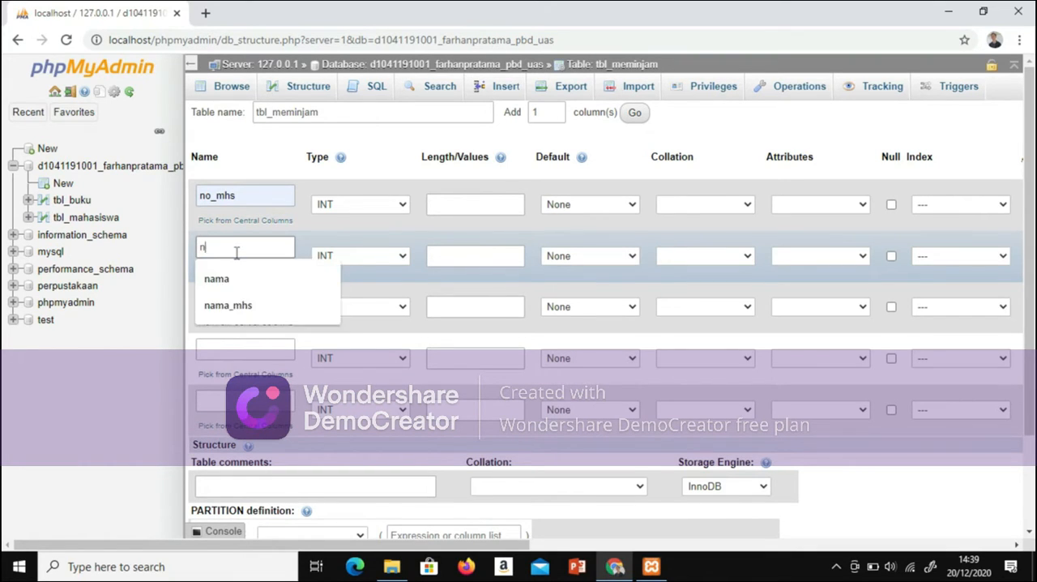
pyautogui.write('o')
pyautogui.press('BackSpace')
pyautogui.write('o')
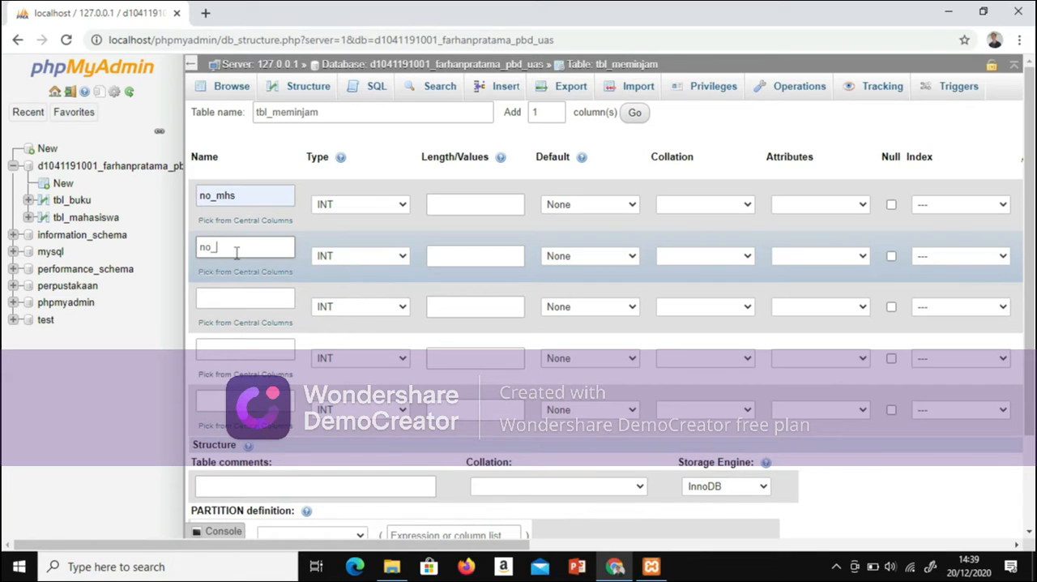
pyautogui.write('_buku')
# Step: Name the third column of tbl_meminjam tgl_pinjam
pyautogui.click(252, 301)
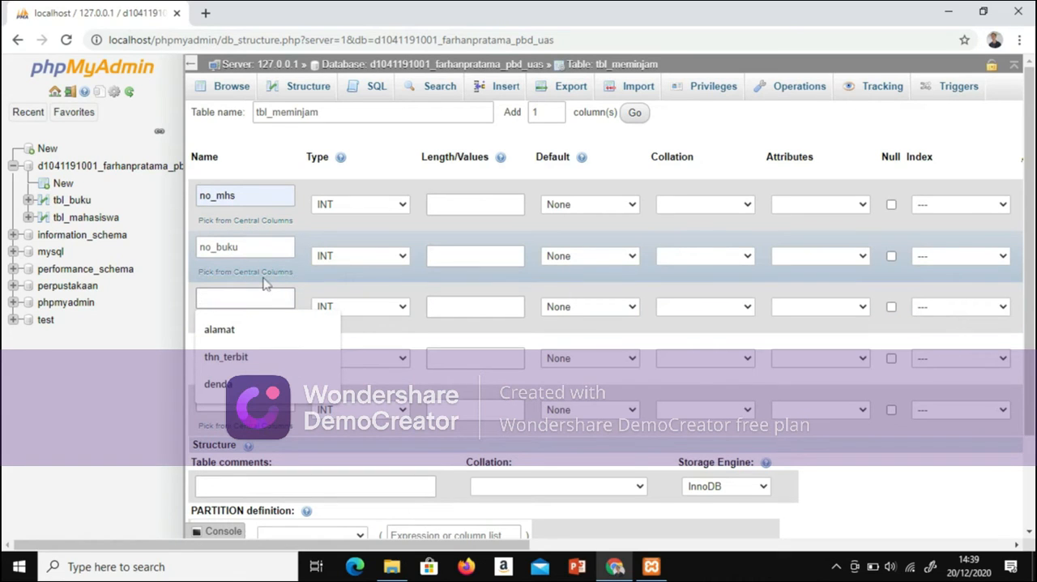
pyautogui.write('tg')
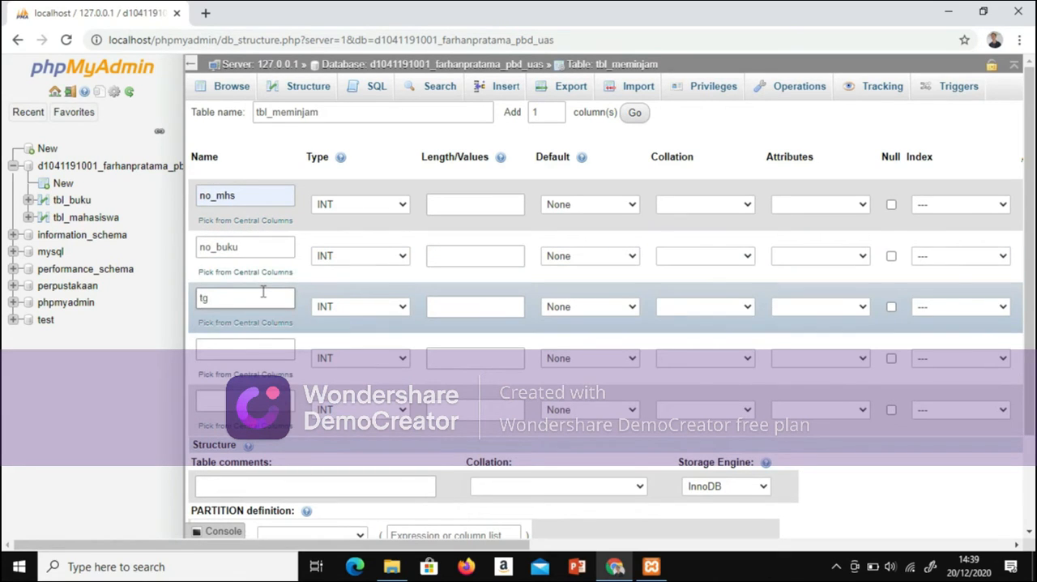
pyautogui.write('l pinjam')
pyautogui.press('BackSpace')
pyautogui.press('BackSpace')
pyautogui.press('BackSpace')
pyautogui.press('BackSpace')
pyautogui.write('njam')
# Step: Name the fourth column of tbl_meminjam tgl_kembali and the fifth column denda
pyautogui.click(261, 343)
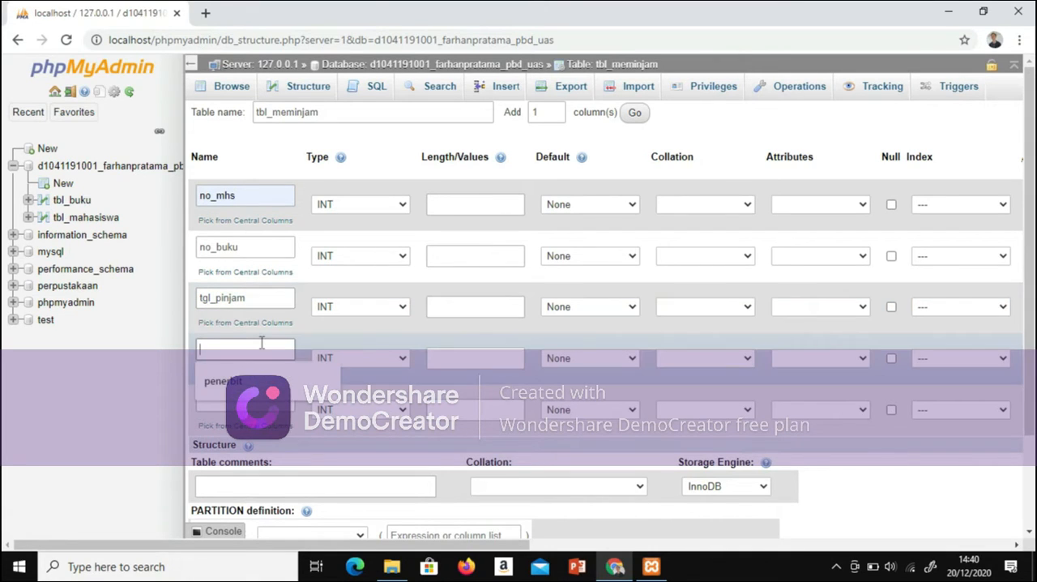
pyautogui.write('tg')
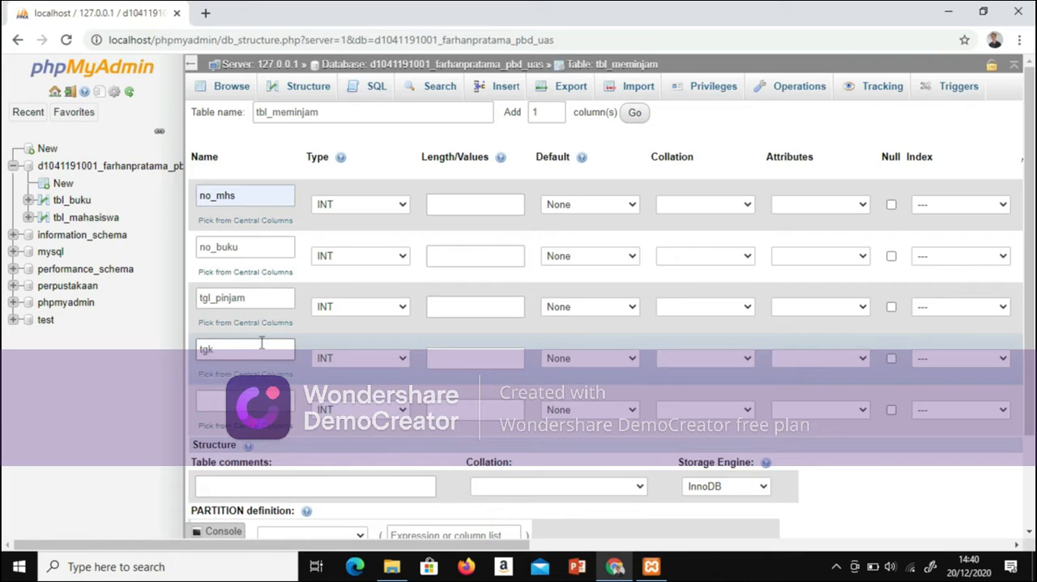
pyautogui.write('l_kembali')
pyautogui.click(267, 397)
pyautogui.write('denda')
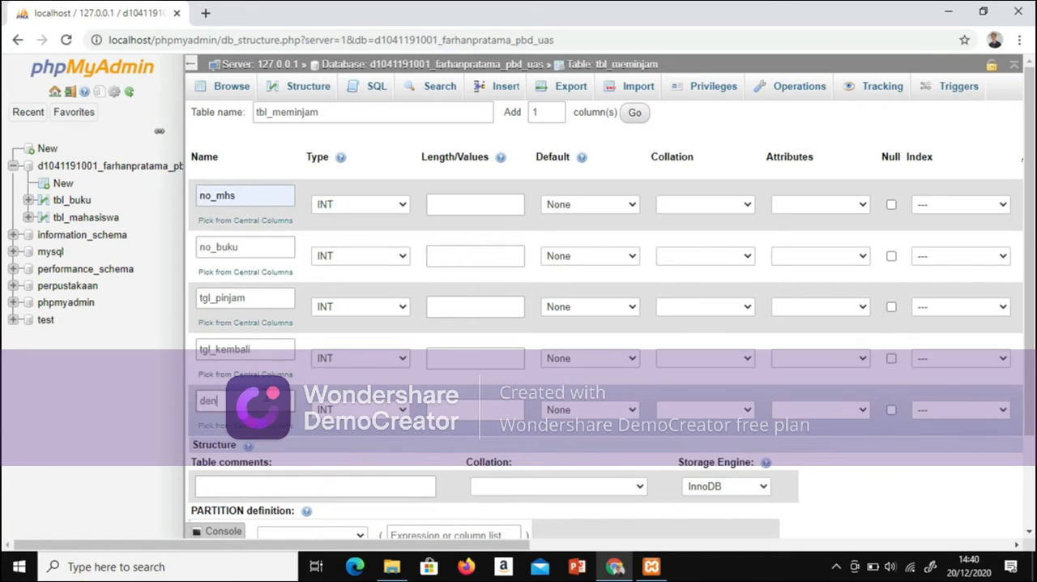
# Step: Set the data type of the no_mhs and no_buku columns to VARCHAR
pyautogui.click(401, 204)
pyautogui.click(383, 233)
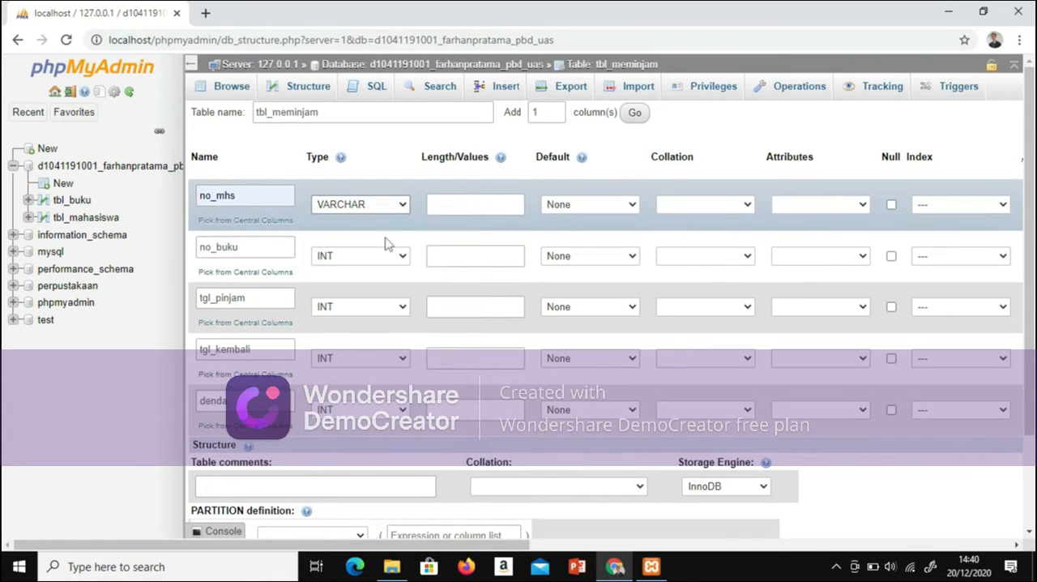
pyautogui.click(403, 255)
pyautogui.click(397, 285)
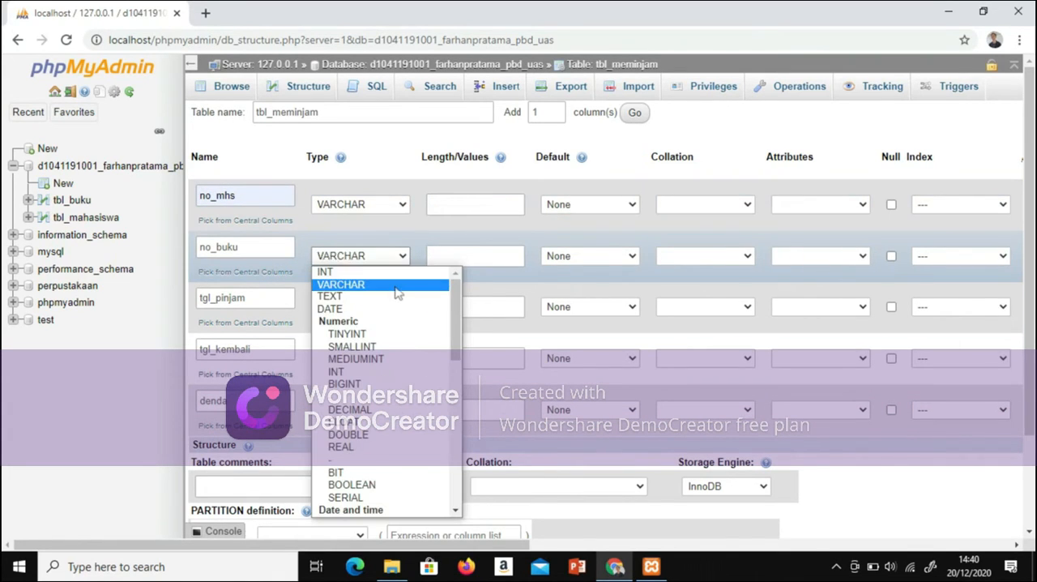
# Step: Set the data type of tgl_pinjam and tgl_kembali to DATE and of denda to VARCHAR
pyautogui.click(403, 306)
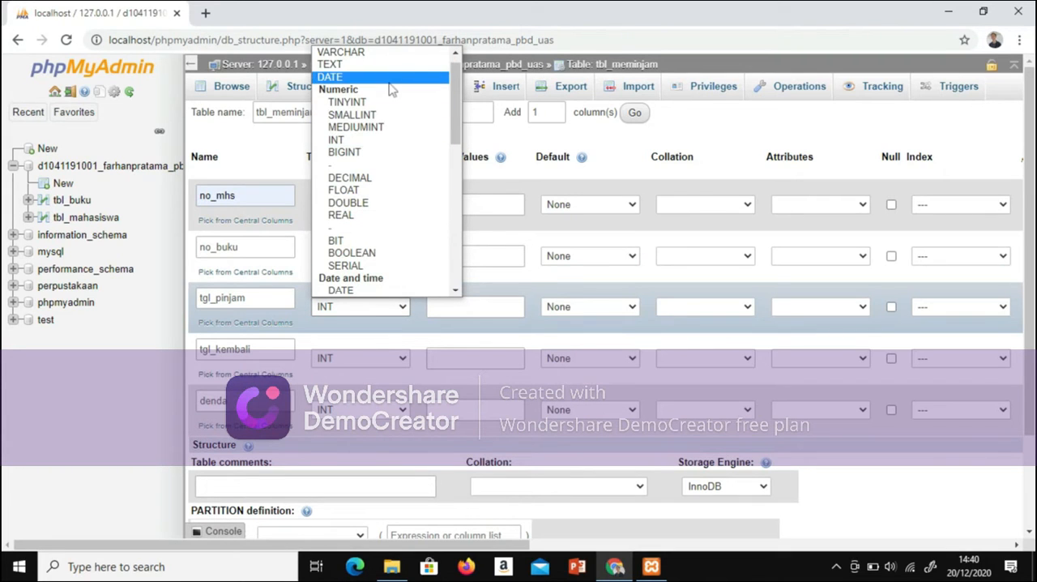
pyautogui.click(393, 74)
pyautogui.click(403, 358)
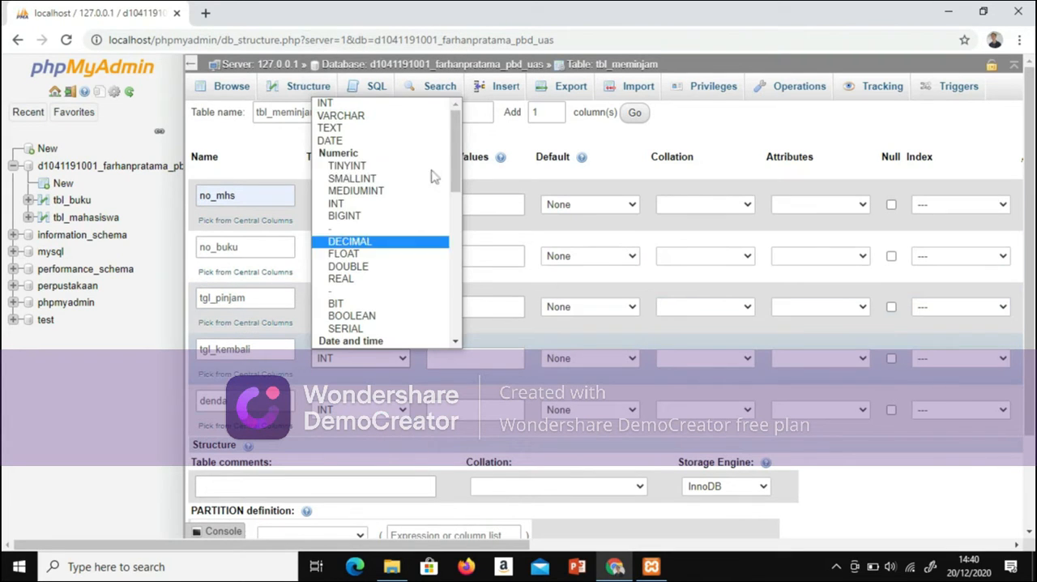
pyautogui.click(405, 128)
pyautogui.click(403, 358)
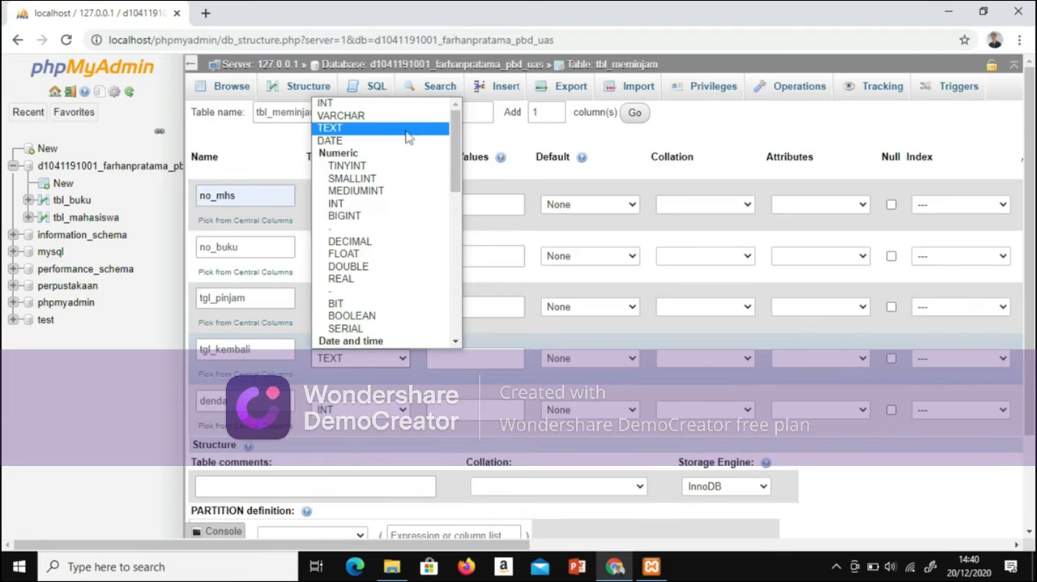
pyautogui.click(407, 140)
pyautogui.click(397, 410)
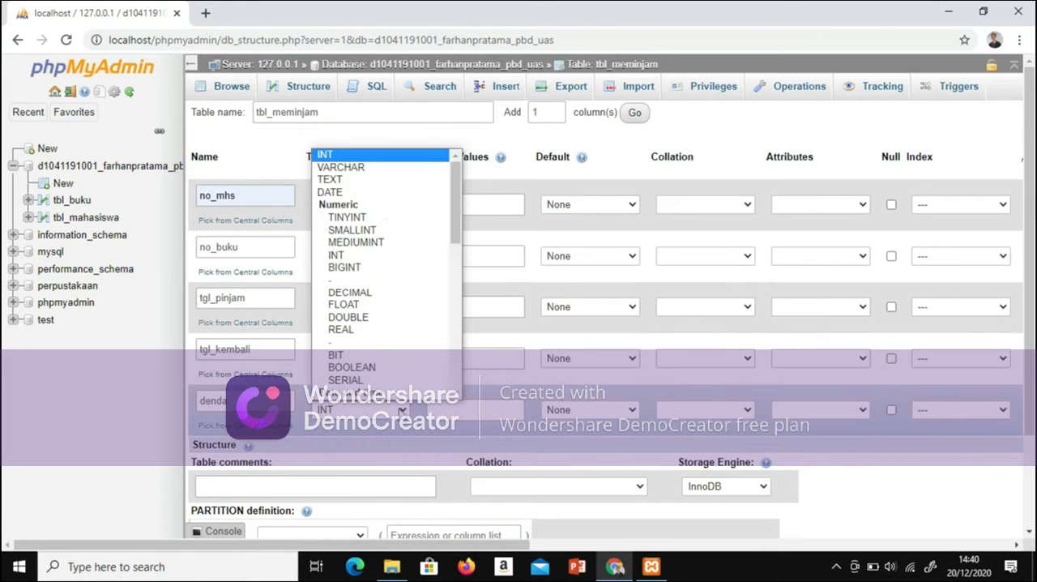
pyautogui.click(377, 170)
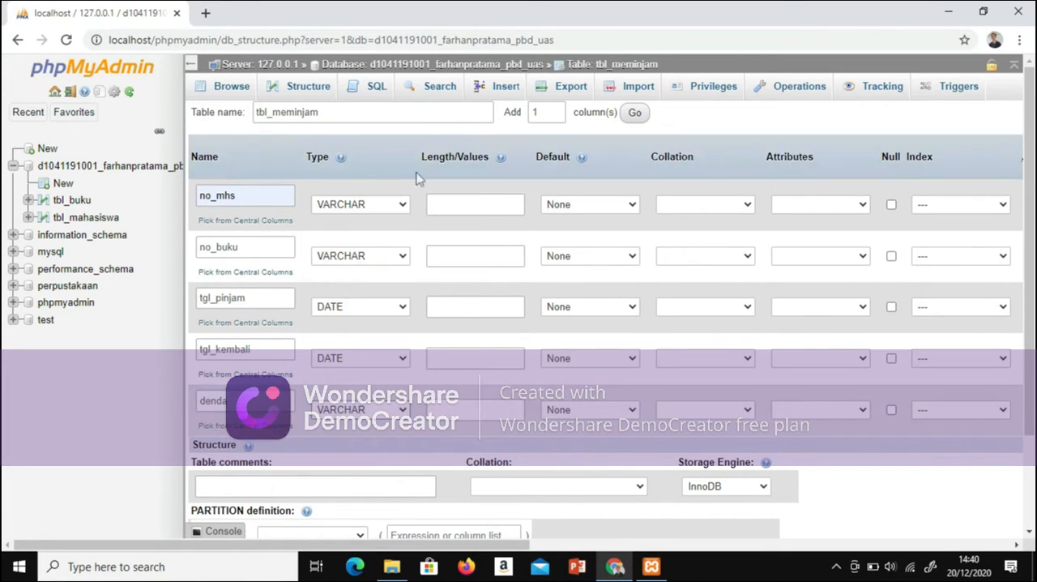
# Step: Set the length of the no_mhs, no_buku and denda columns to 10
pyautogui.click(489, 204)
pyautogui.click(479, 235)
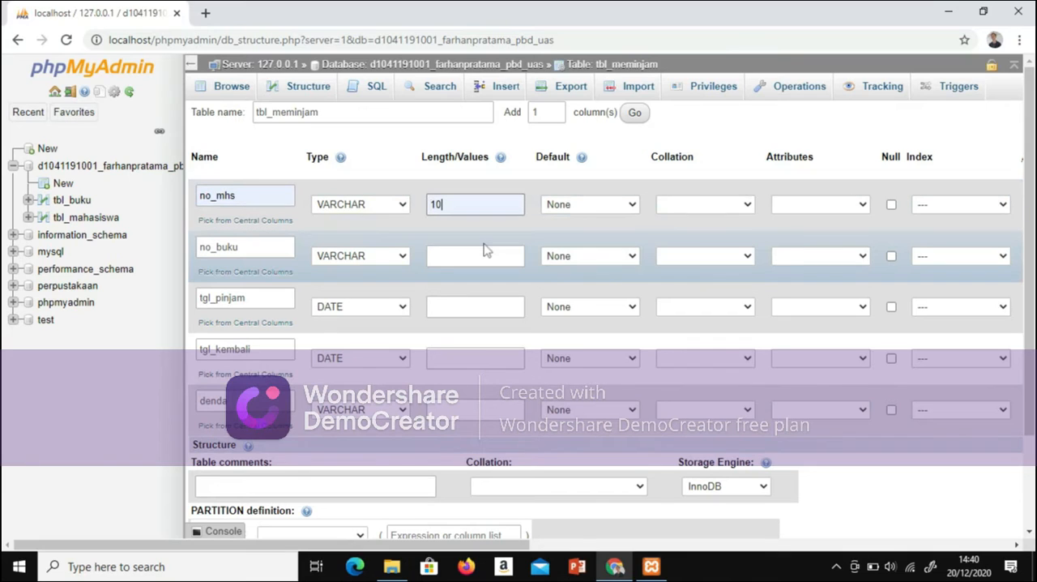
pyautogui.click(486, 255)
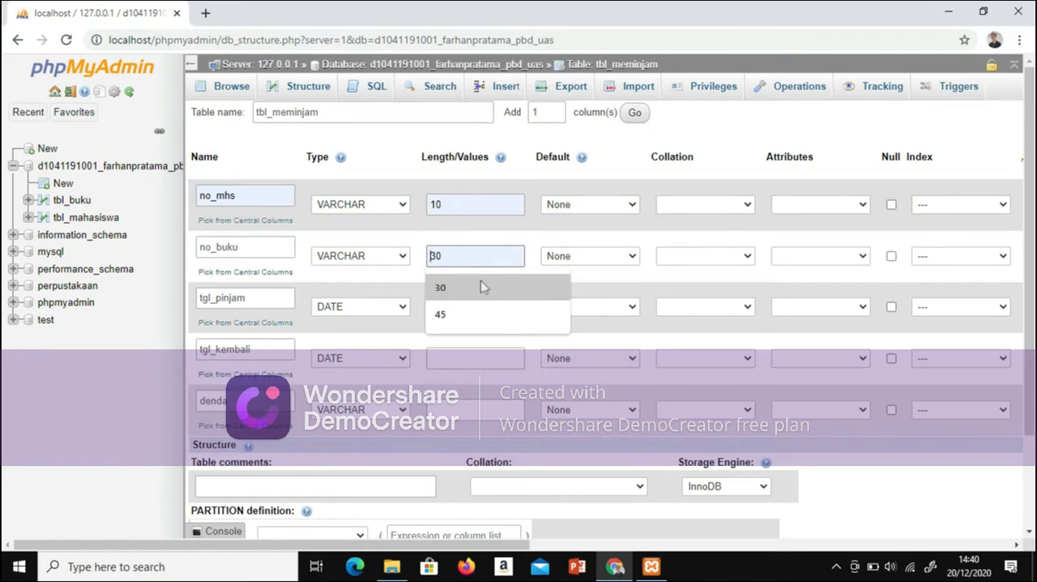
pyautogui.press('Down')
pyautogui.write('12')
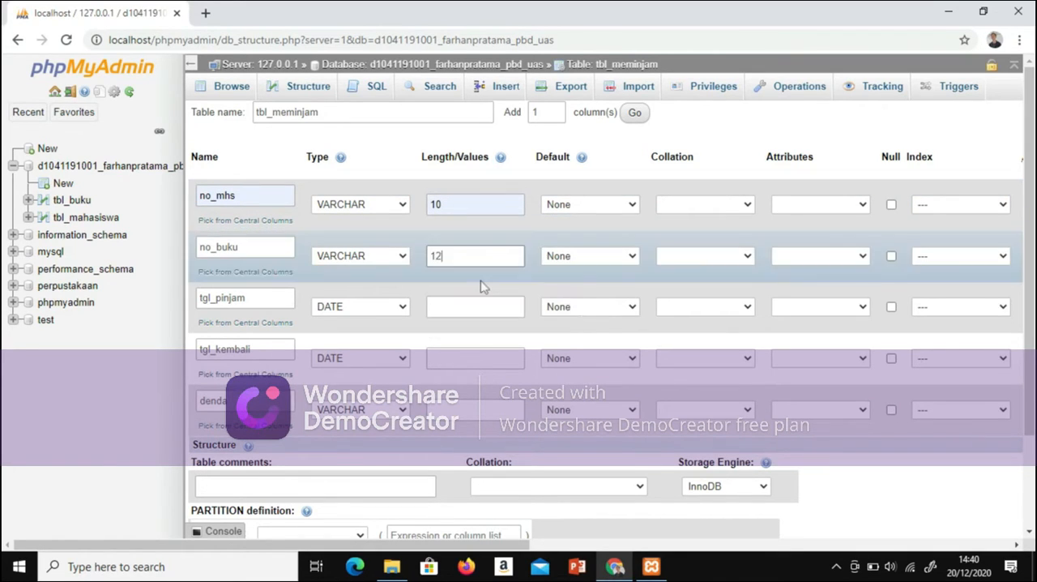
pyautogui.press('BackSpace')
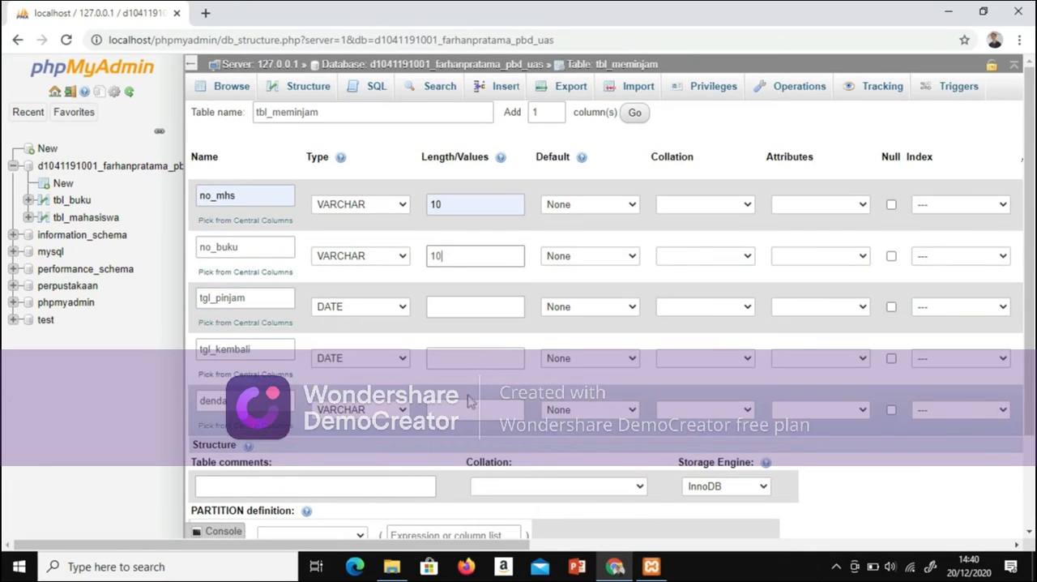
pyautogui.click(469, 409)
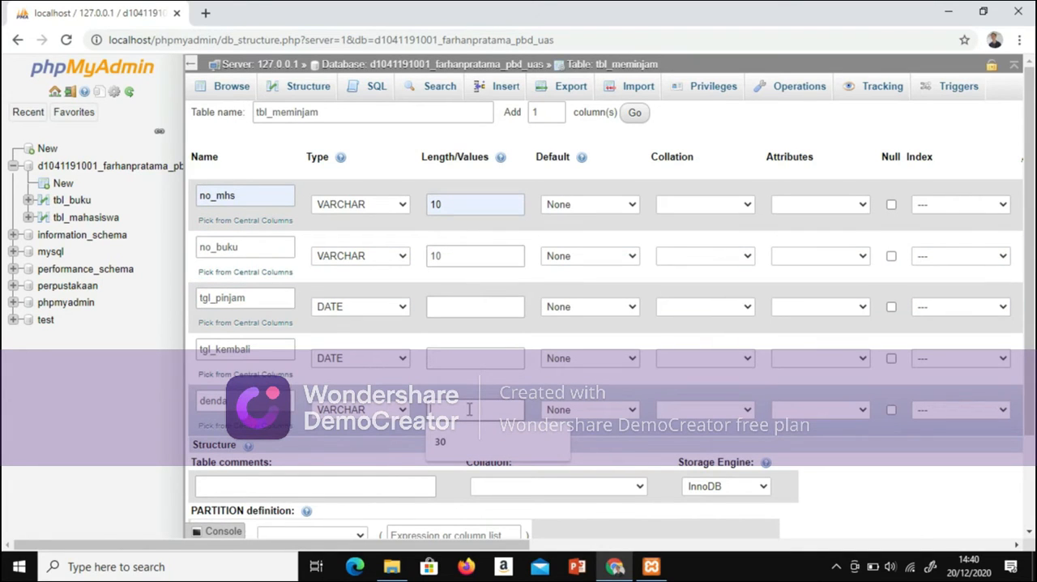
pyautogui.write('15')
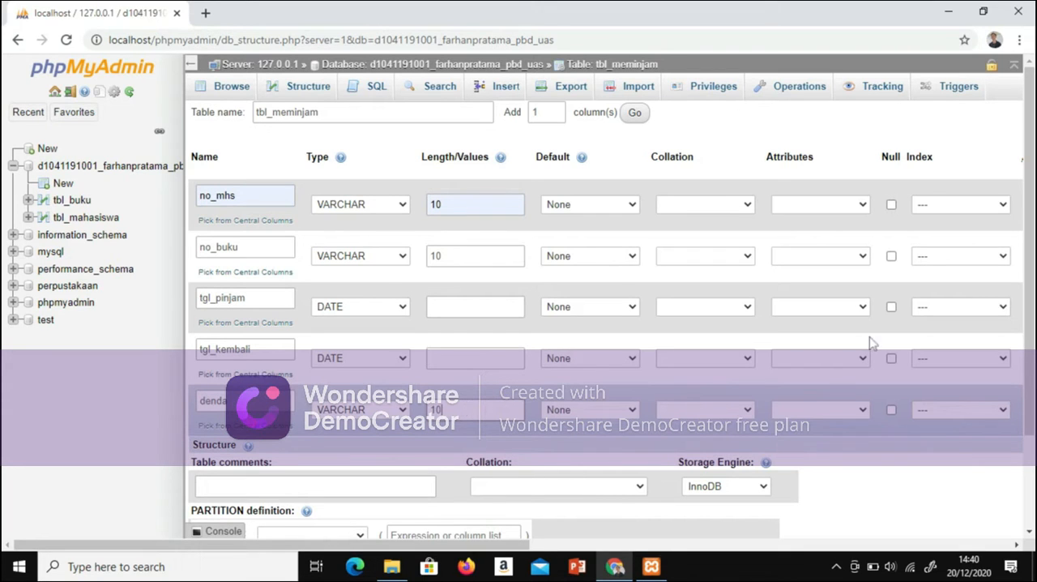
# Step: Add no_mhs and no_buku to a composite PRIMARY index for tbl_meminjam
pyautogui.moveTo(1030, 146); pyautogui.dragTo(1031, 157)
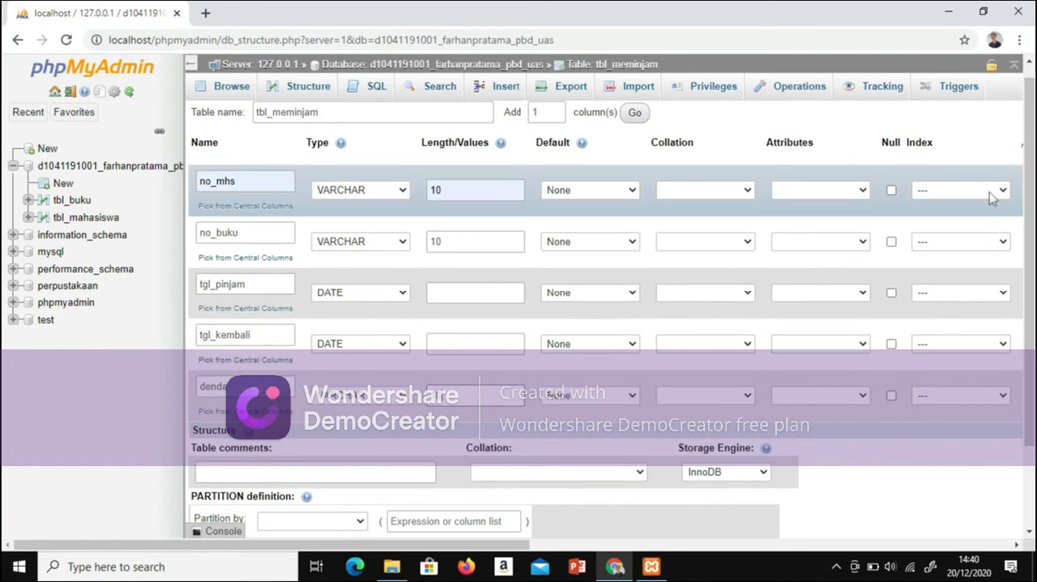
pyautogui.click(1002, 190)
pyautogui.click(940, 218)
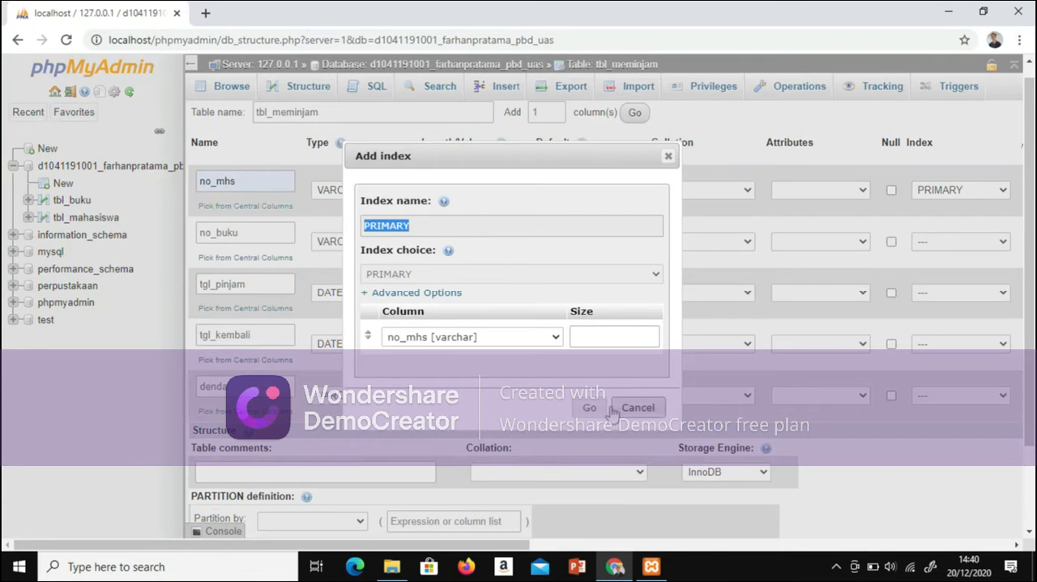
pyautogui.click(588, 407)
pyautogui.click(1004, 242)
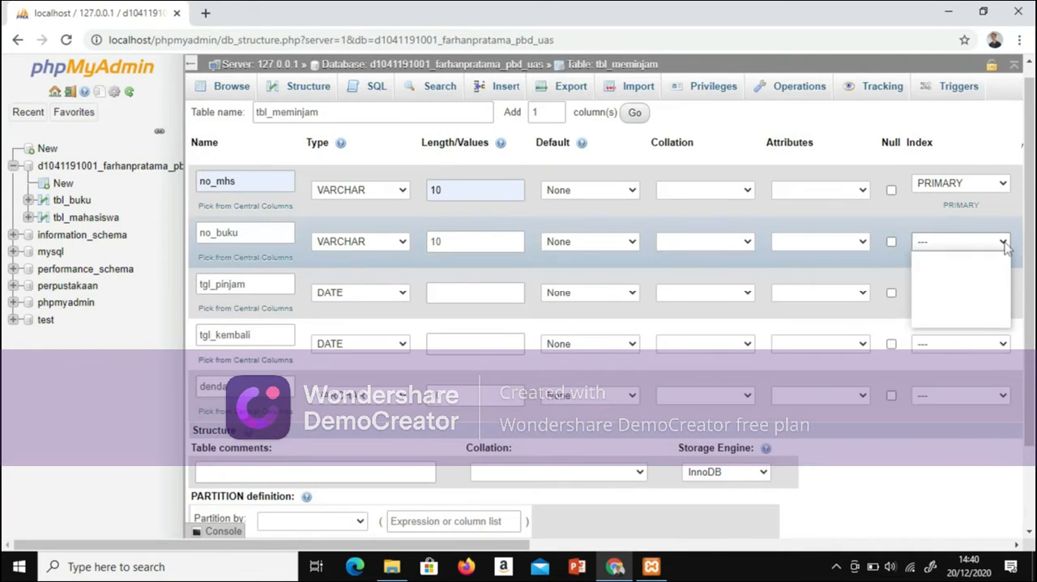
pyautogui.click(946, 269)
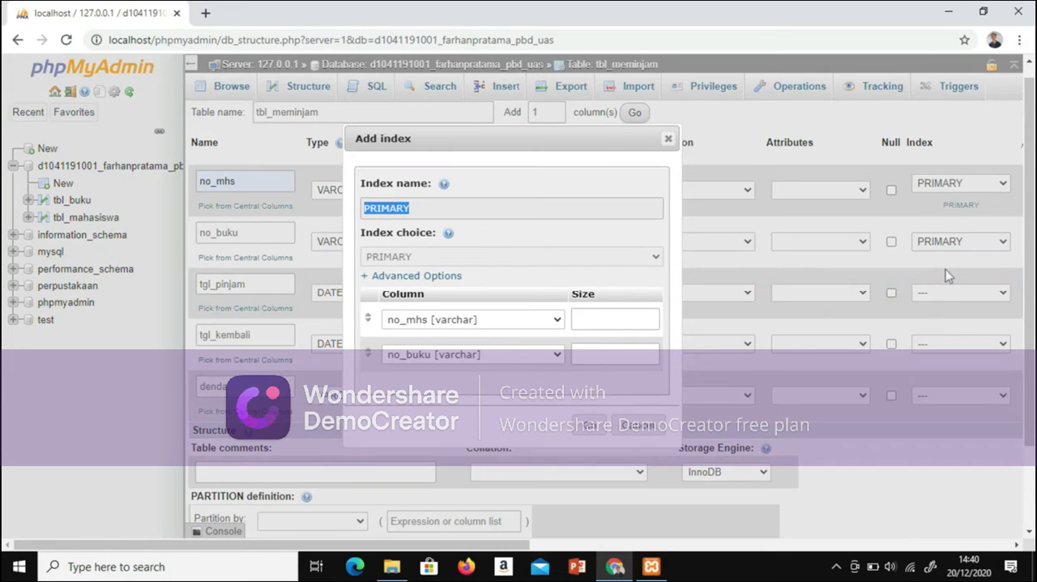
pyautogui.click(590, 424)
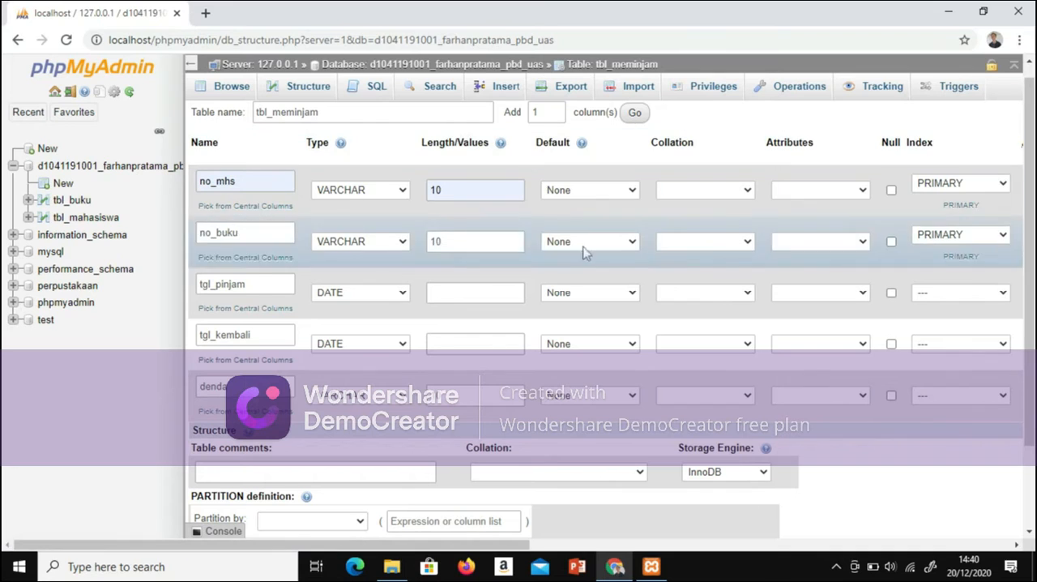
# Step: Save the five-column tbl_meminjam table and dismiss the server error notification
pyautogui.scroll(-2, 914, 480)
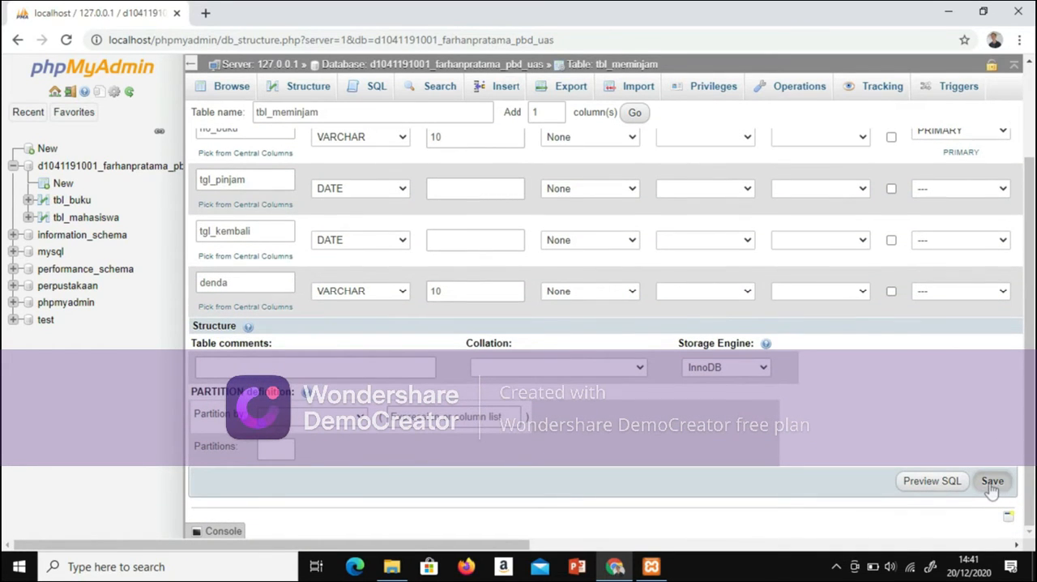
pyautogui.click(992, 483)
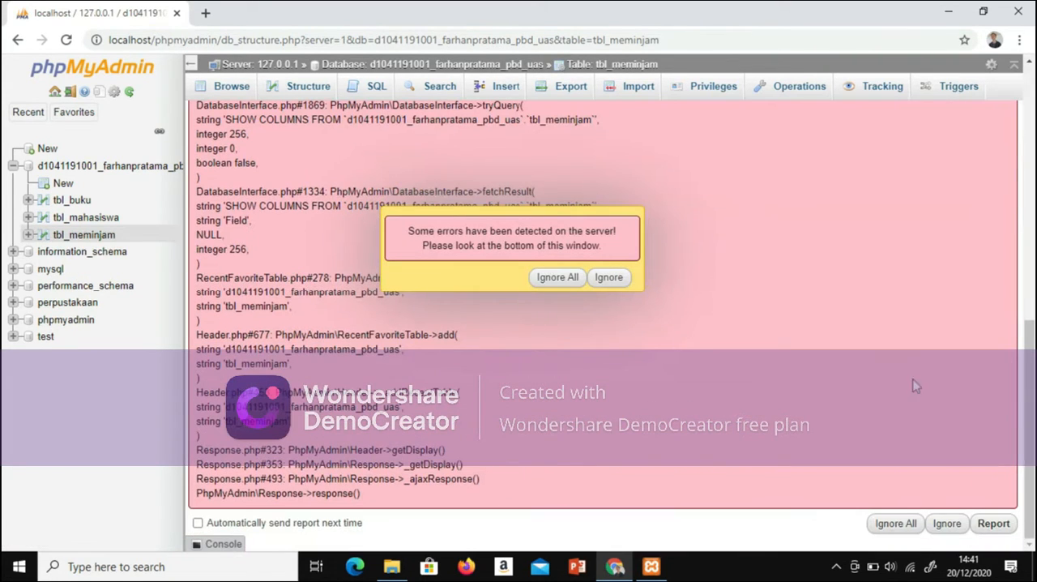
pyautogui.click(574, 276)
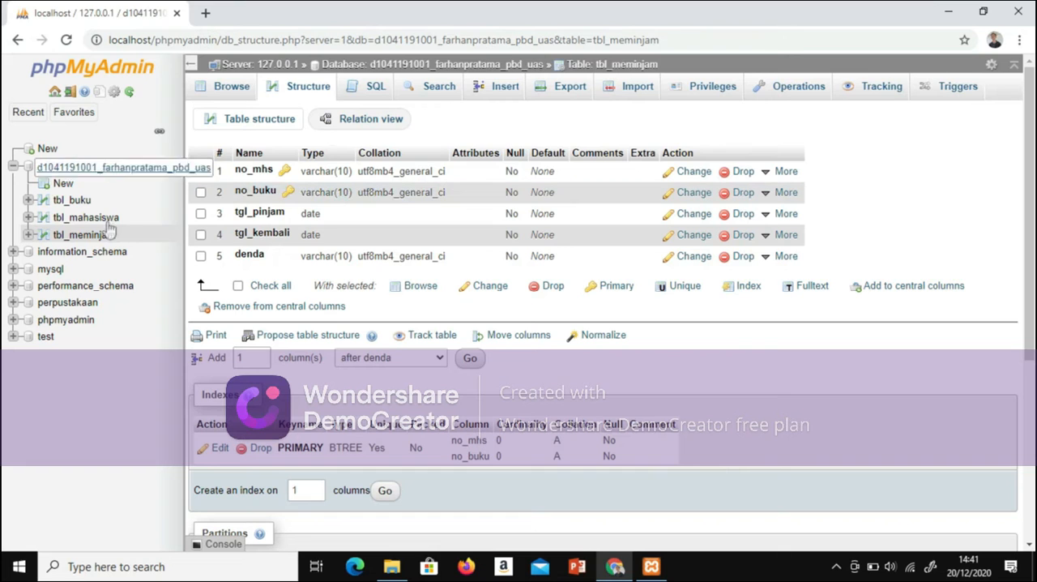
# Step: Browse the tbl_buku table and dismiss the server error notification
pyautogui.click(72, 200)
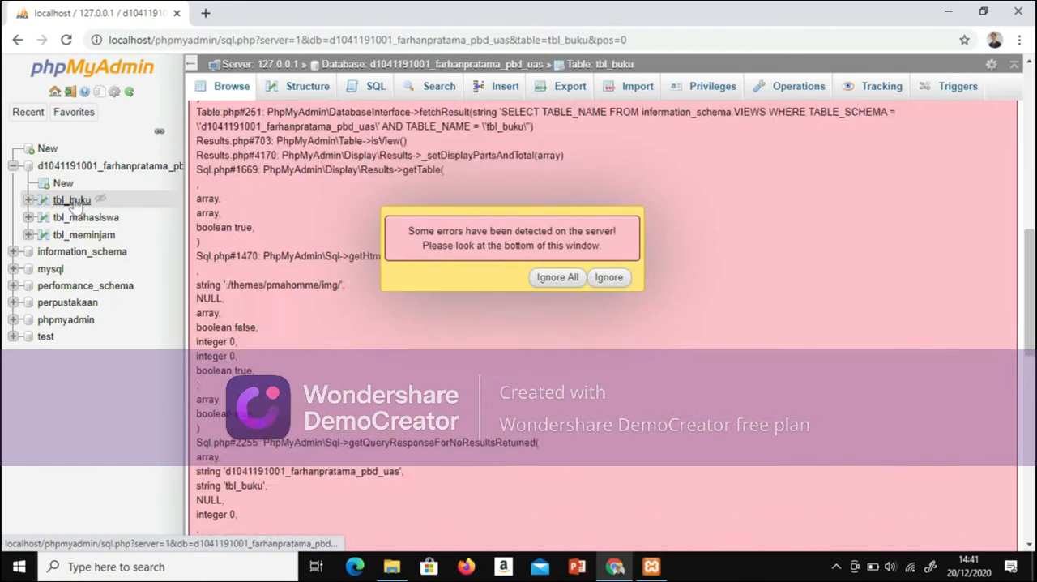
pyautogui.click(599, 280)
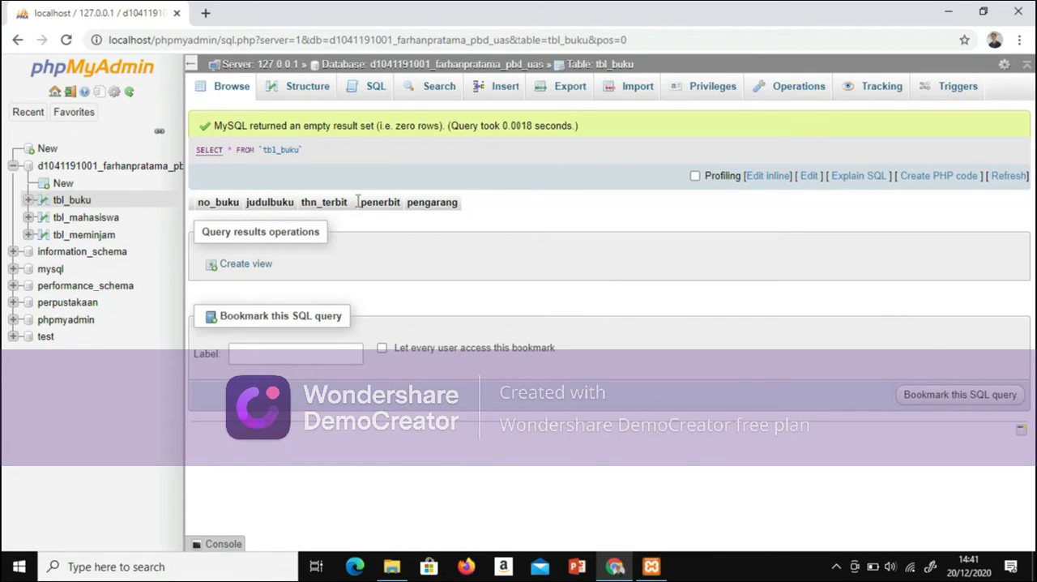
# Step: Open the row insertion form for tbl_mahasiswa, reloading it so that its column fields load
pyautogui.click(89, 217)
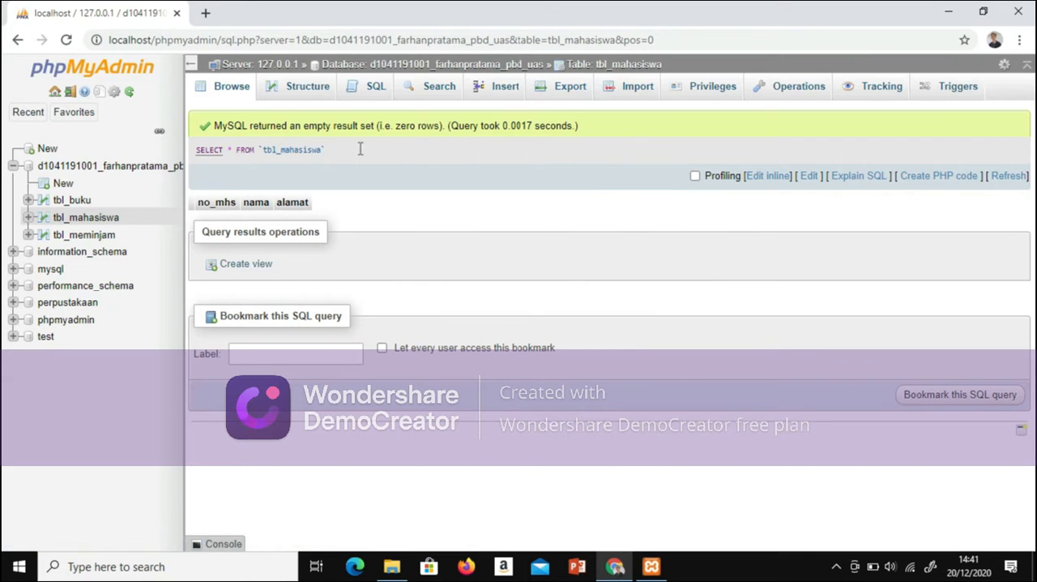
pyautogui.click(496, 94)
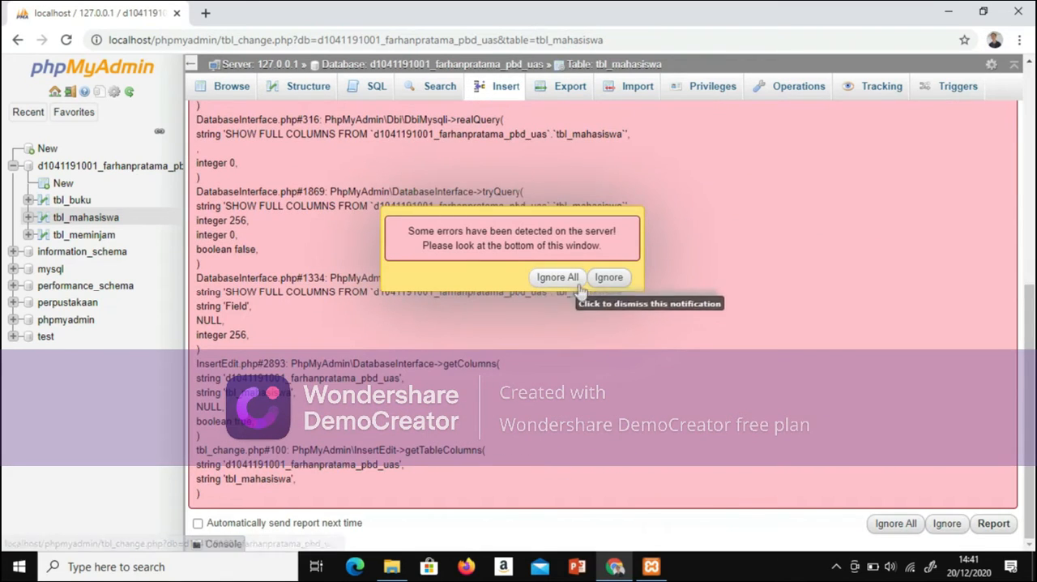
pyautogui.click(604, 279)
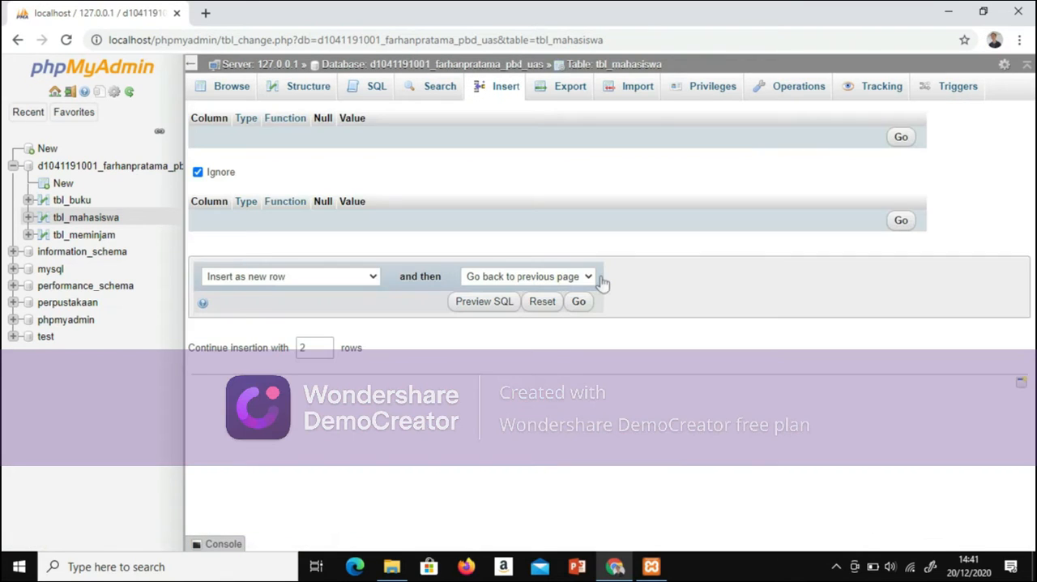
pyautogui.click(496, 94)
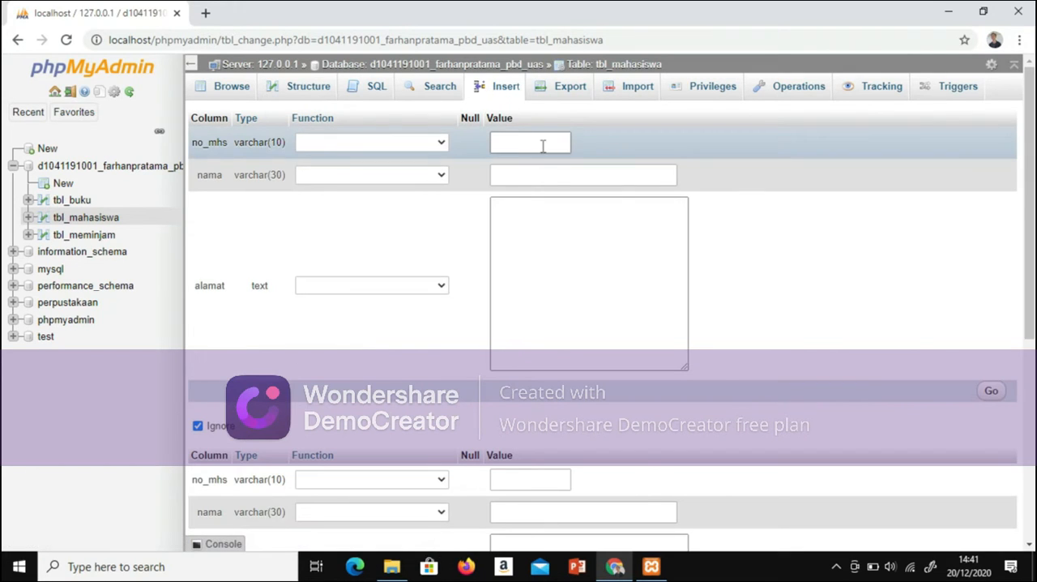
# Step: Enter the first student's number in no_mhs and the student's name in nama for the first row
pyautogui.click(543, 145)
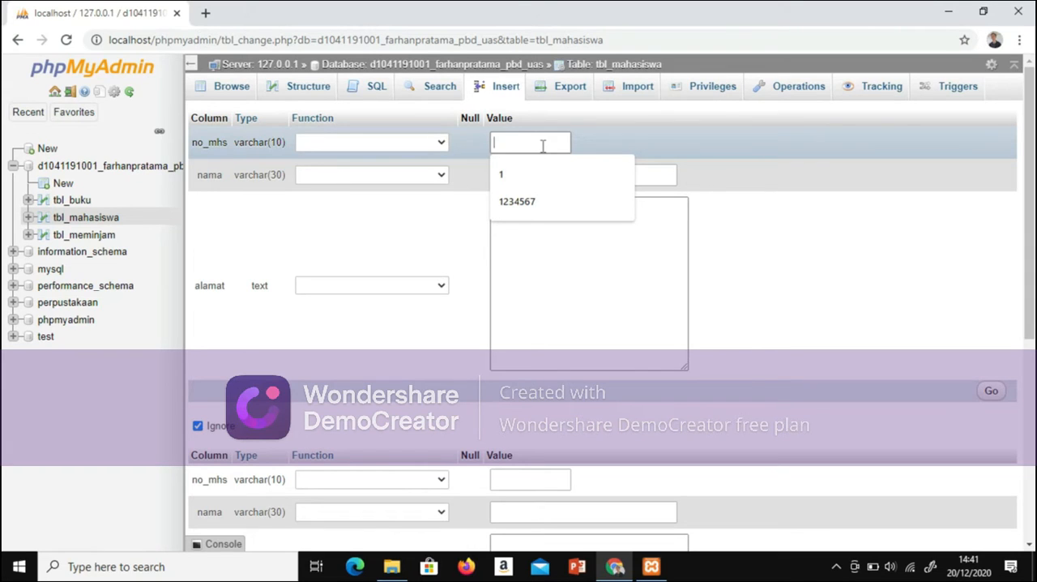
pyautogui.press('capslock')
pyautogui.write('MHS01')
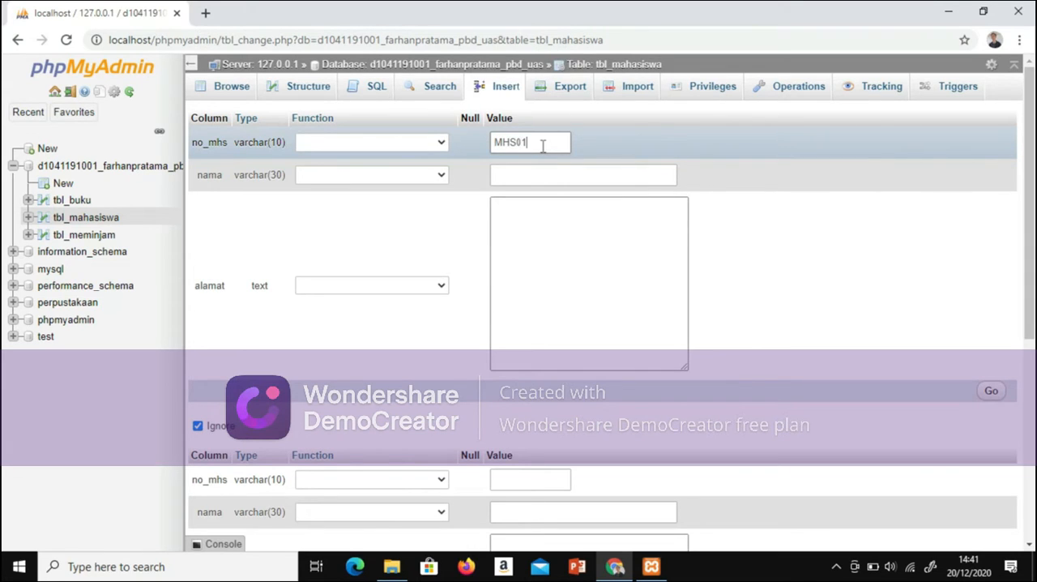
pyautogui.click(545, 172)
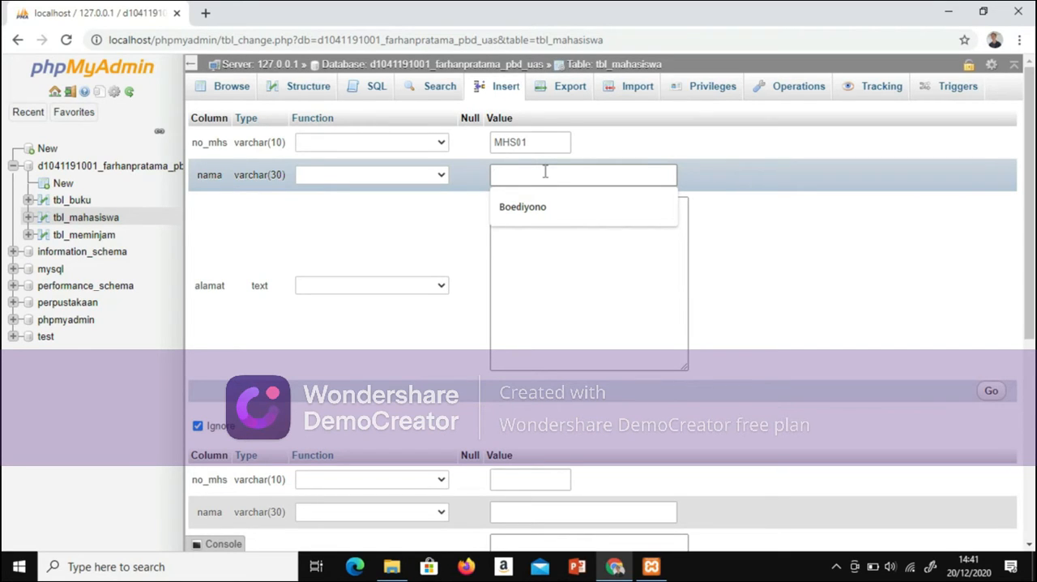
pyautogui.click(544, 206)
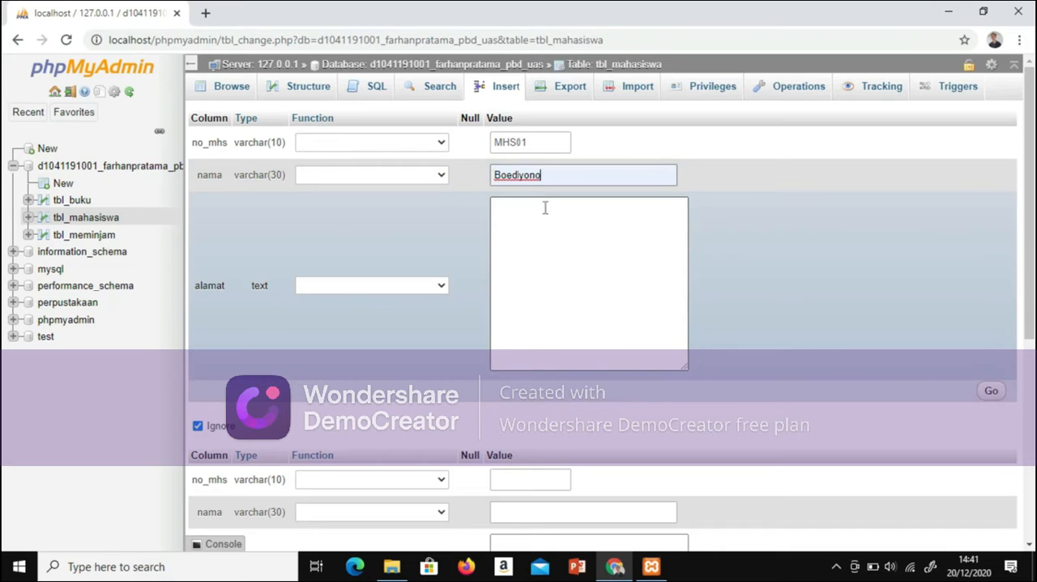
# Step: Enter the first student's street address in the alamat field of the first row
pyautogui.click(544, 240)
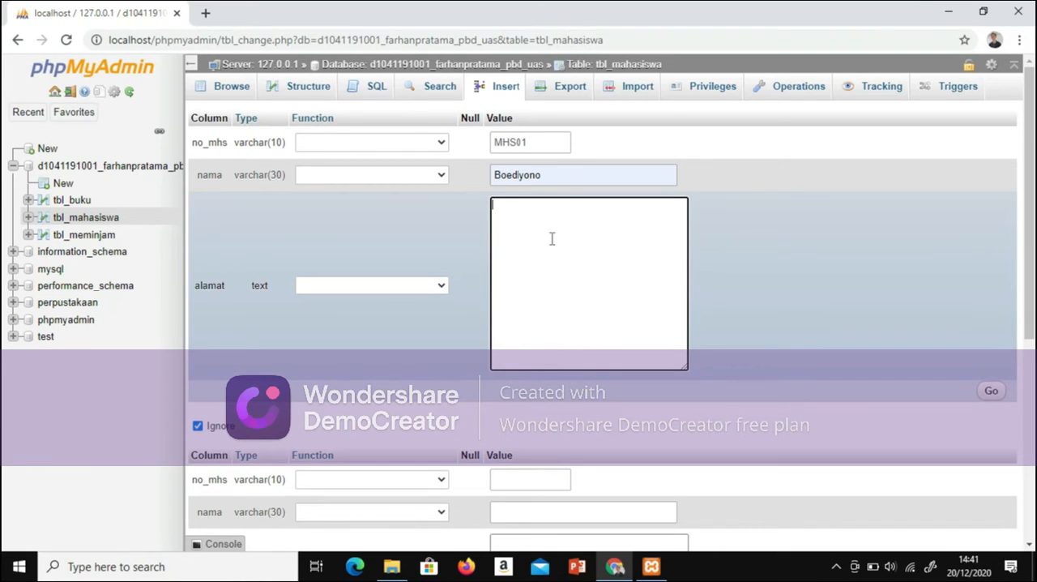
pyautogui.press('capslock')
pyautogui.press('capslock')
pyautogui.write('J')
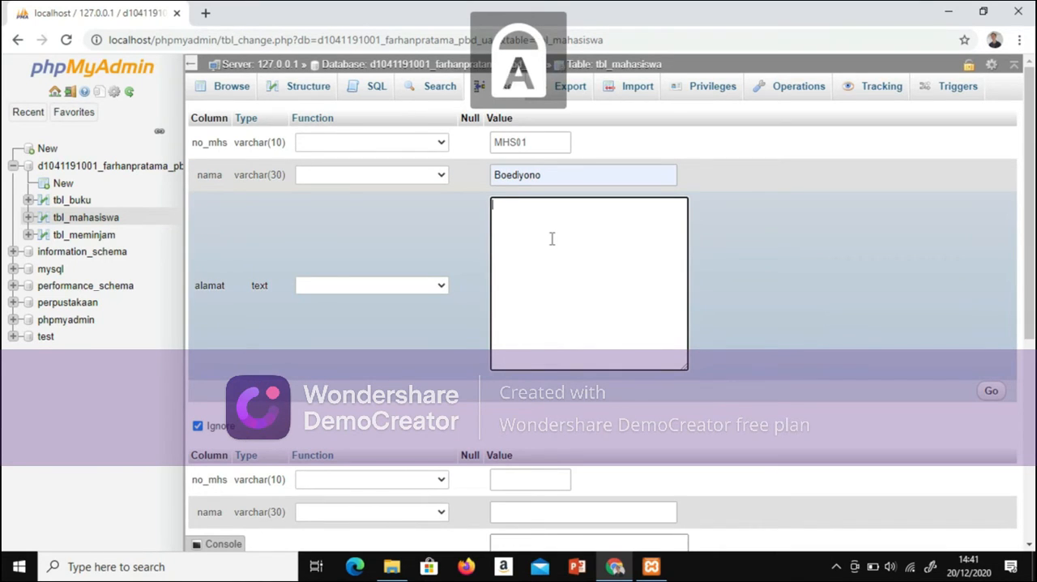
pyautogui.press('capslock')
pyautogui.write('l.')
pyautogui.press('capslock')
pyautogui.write('S')
pyautogui.press('capslock')
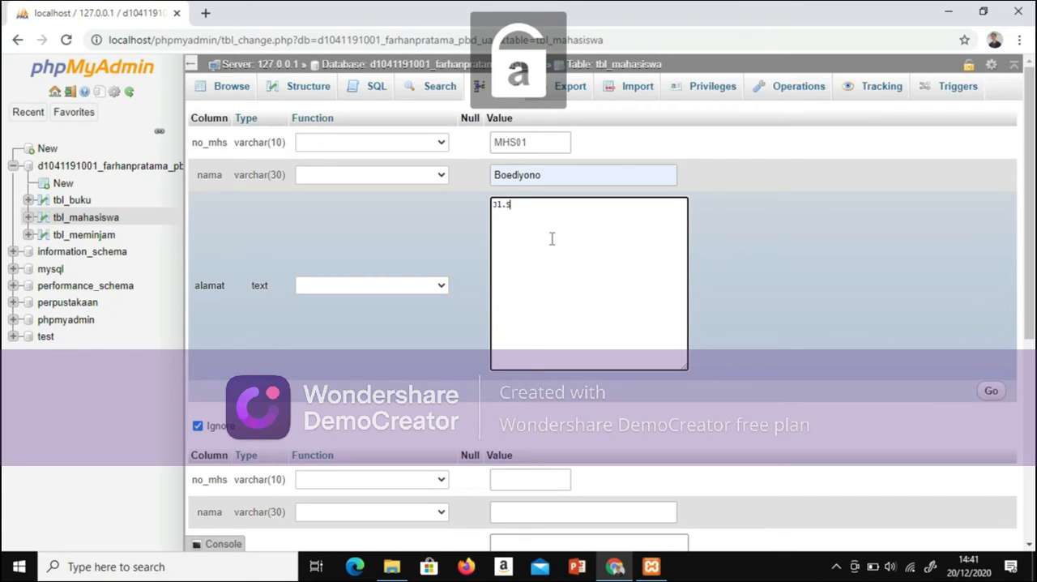
pyautogui.write('ukam')
pyautogui.press('BackSpace')
pyautogui.press('BackSpace')
pyautogui.press('capslock')
pyautogui.write('M')
pyautogui.press('capslock')
pyautogui.write('aju')
# Step: Fill in no_mhs with the second student's number and nama with the student's name in the second row
pyautogui.scroll(-1, 552, 239)
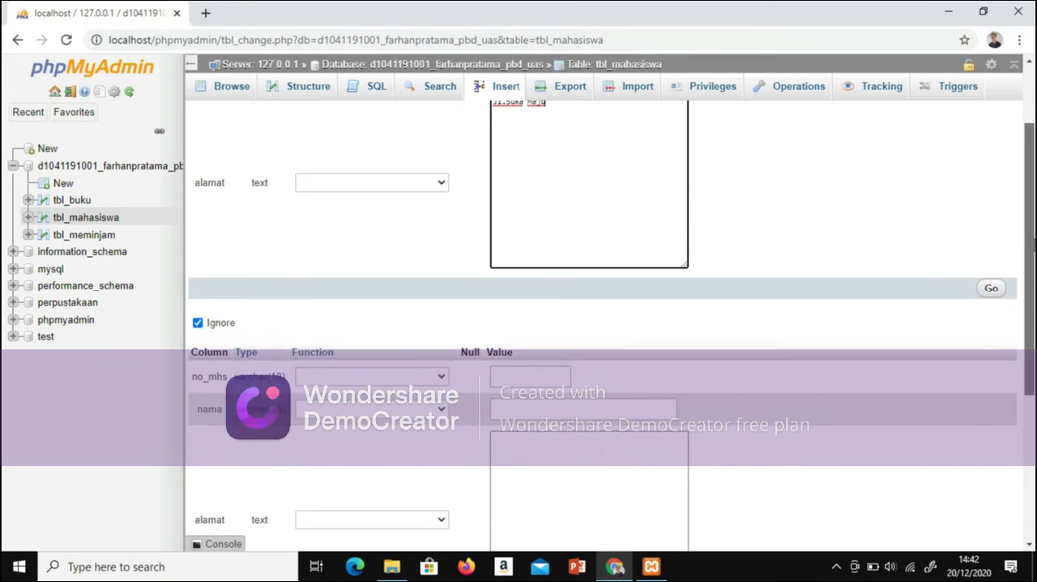
pyautogui.moveTo(1035, 244); pyautogui.dragTo(1035, 263)
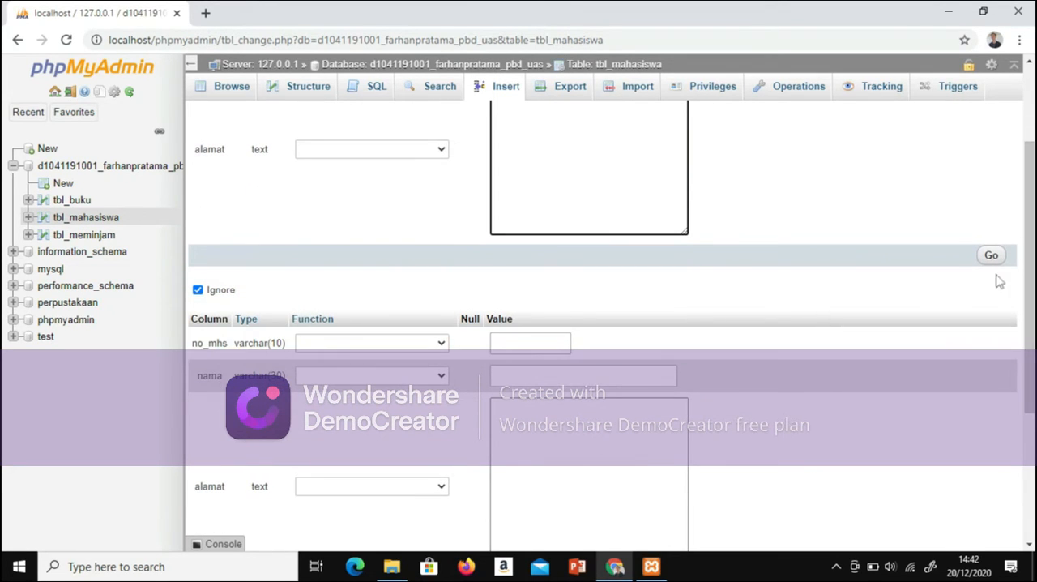
pyautogui.scroll(-1, 1001, 300)
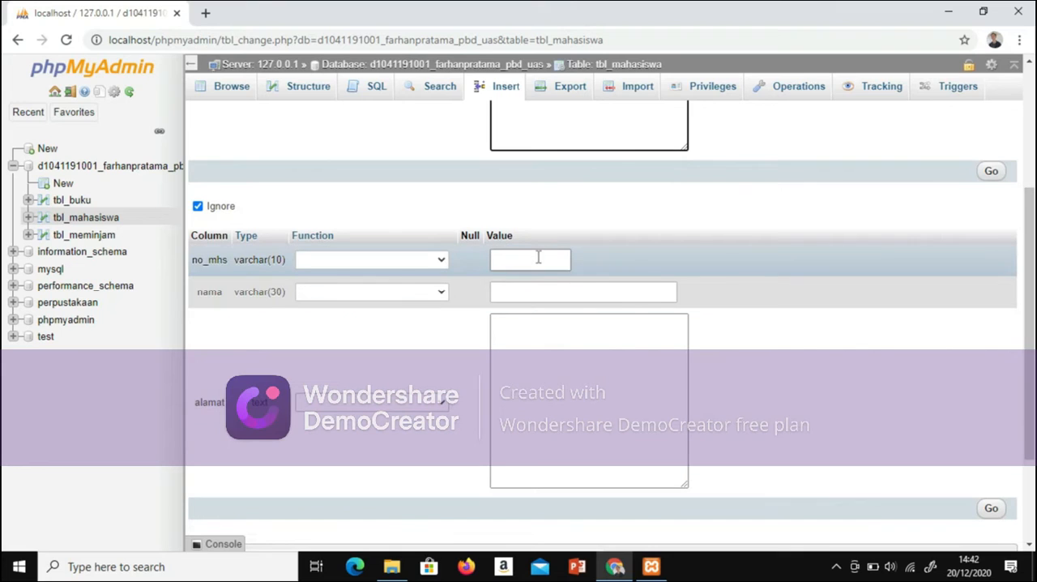
pyautogui.click(538, 258)
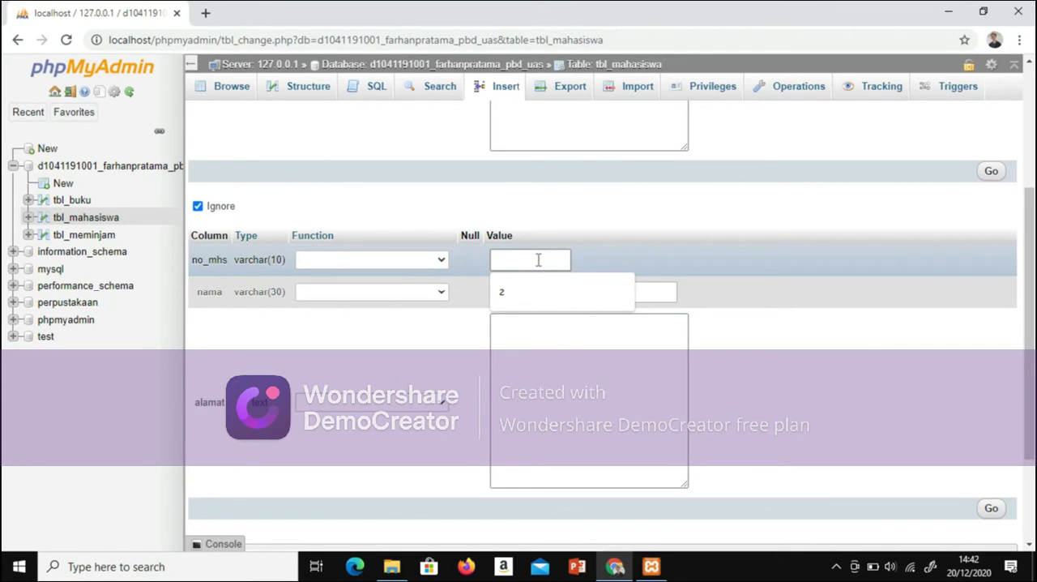
pyautogui.press('capslock')
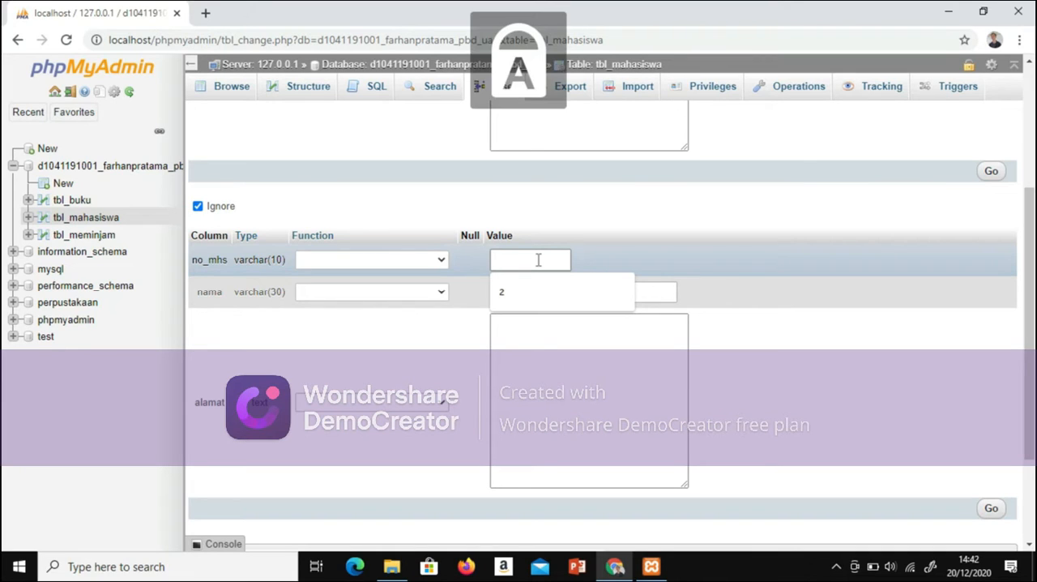
pyautogui.write('MHS02')
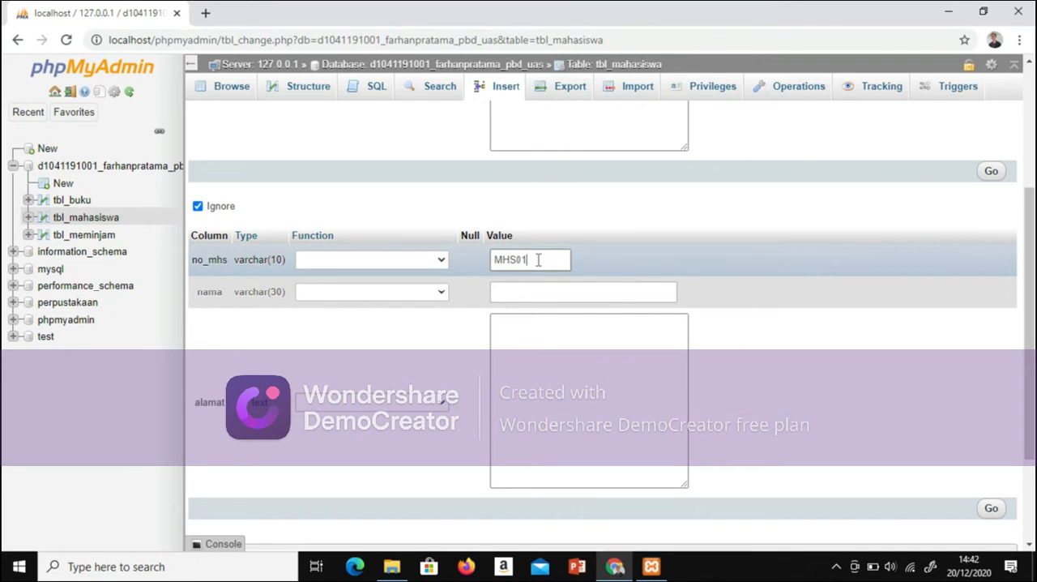
pyautogui.click(548, 294)
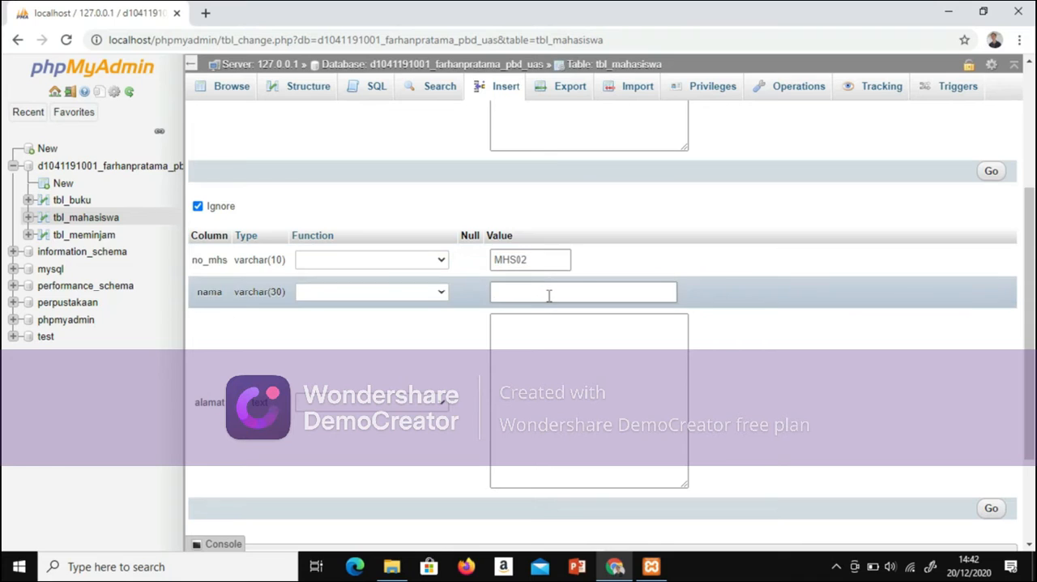
pyautogui.write('M')
pyautogui.press('capslock')
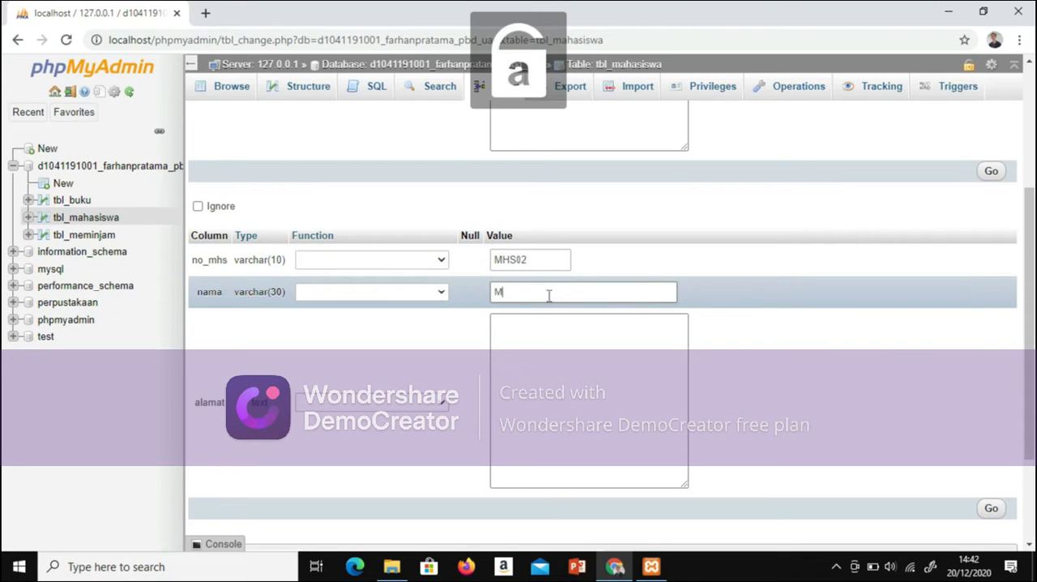
pyautogui.write('ulyadi')
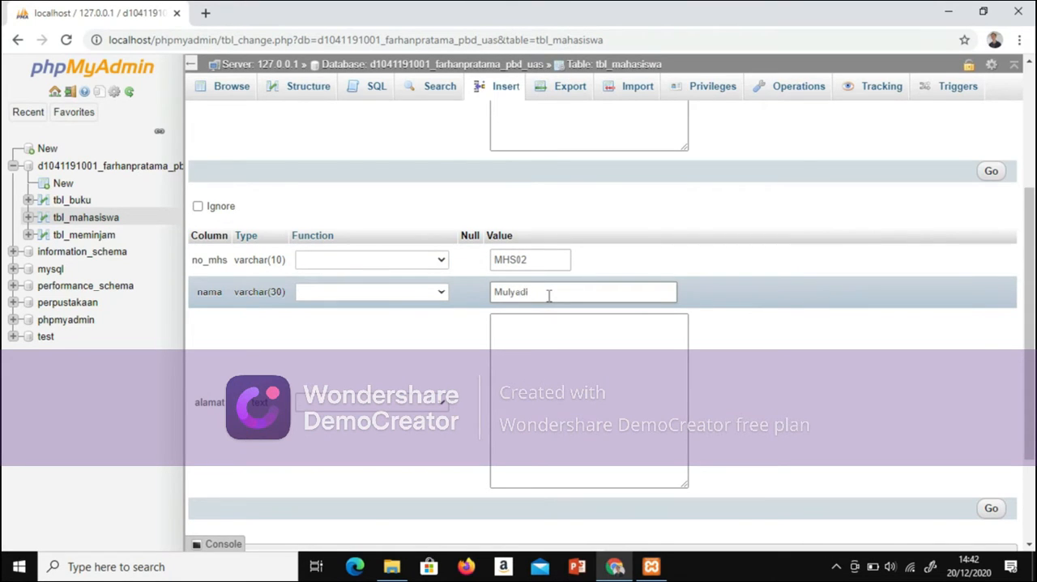
# Step: Enter the second student's street address in the alamat field of the second row
pyautogui.click(549, 347)
pyautogui.press('capslock')
pyautogui.write('J')
pyautogui.press('capslock')
pyautogui.write('l')
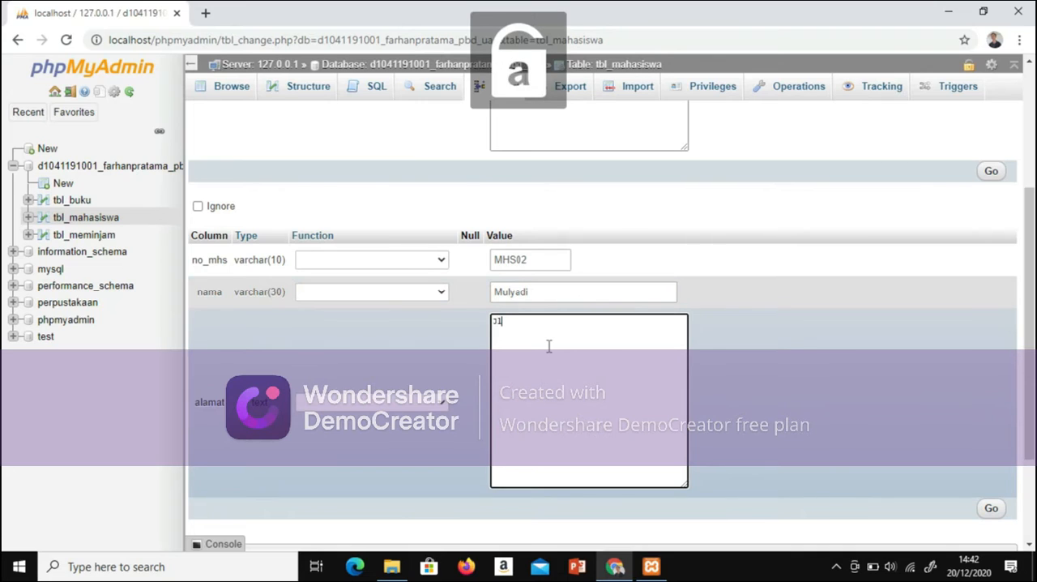
pyautogui.write('.')
pyautogui.press('capslock')
pyautogui.write('S')
pyautogui.press('capslock')
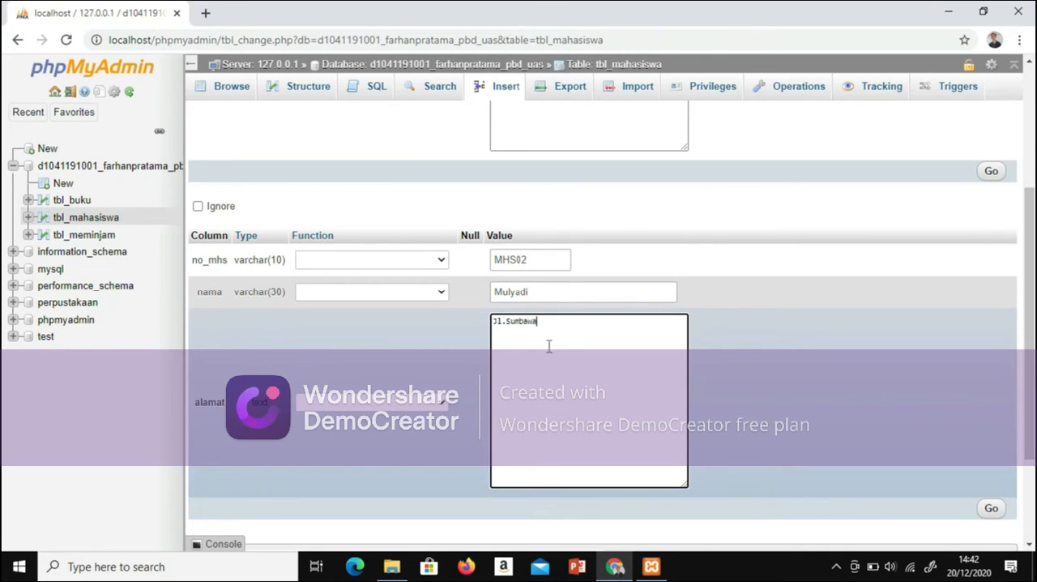
# Step: Increase the number of rows for continued insertion to 5, declining any row reduction that would discard entered data
pyautogui.scroll(-2, 542, 500)
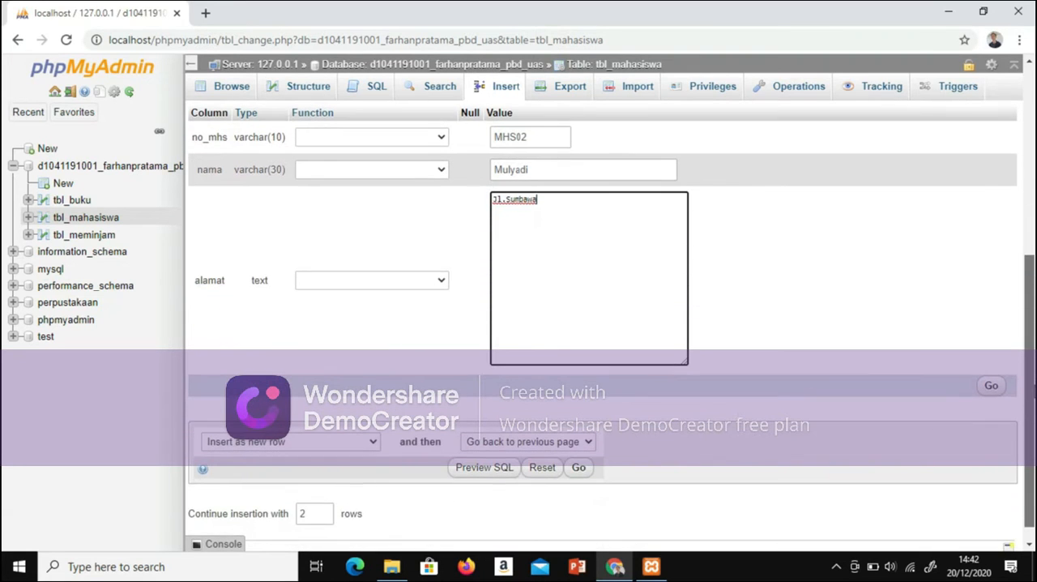
pyautogui.moveTo(1030, 377); pyautogui.dragTo(1029, 394)
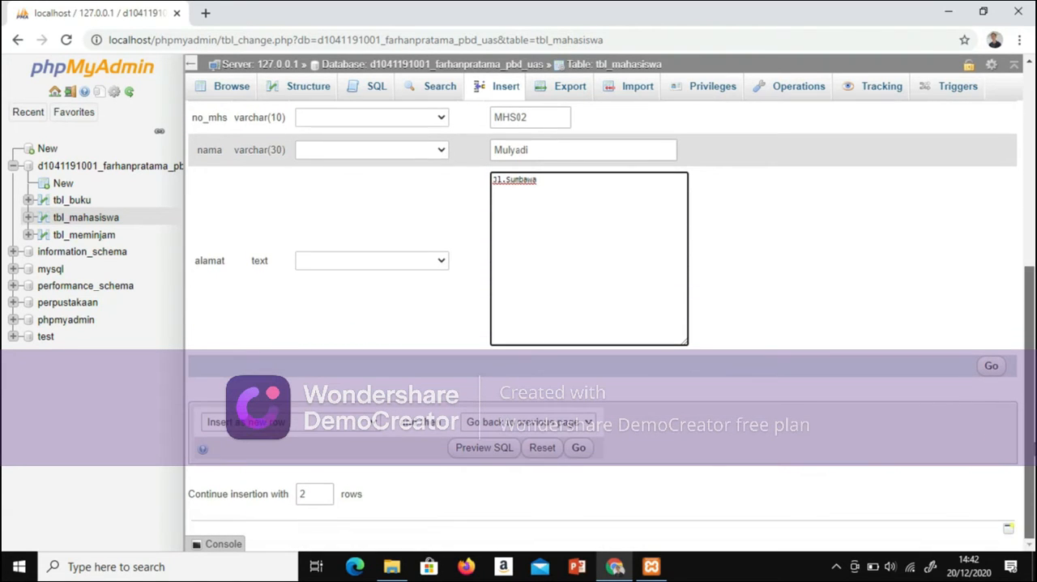
pyautogui.click(324, 494)
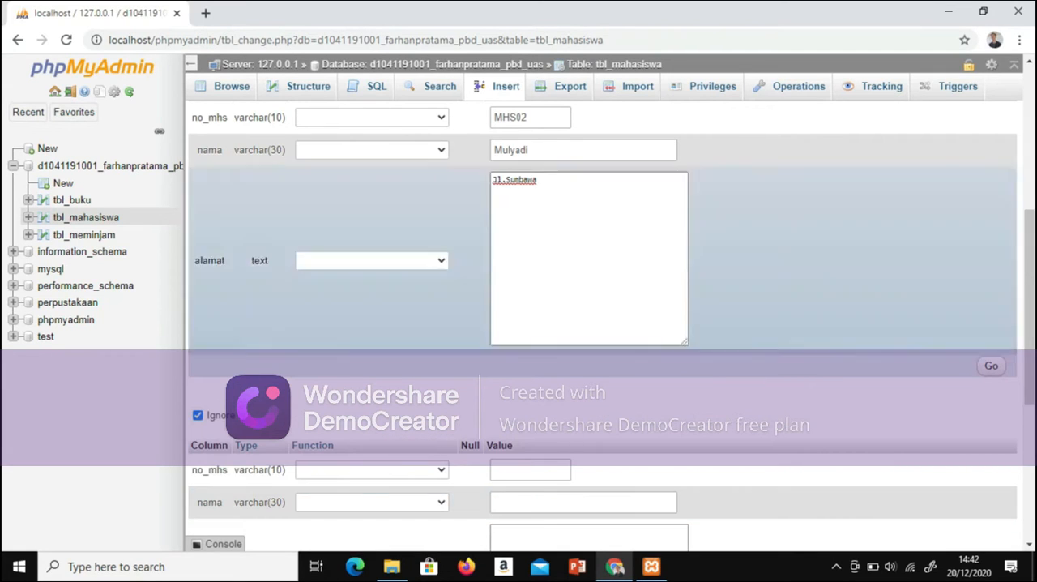
pyautogui.scroll(-3, 444, 422)
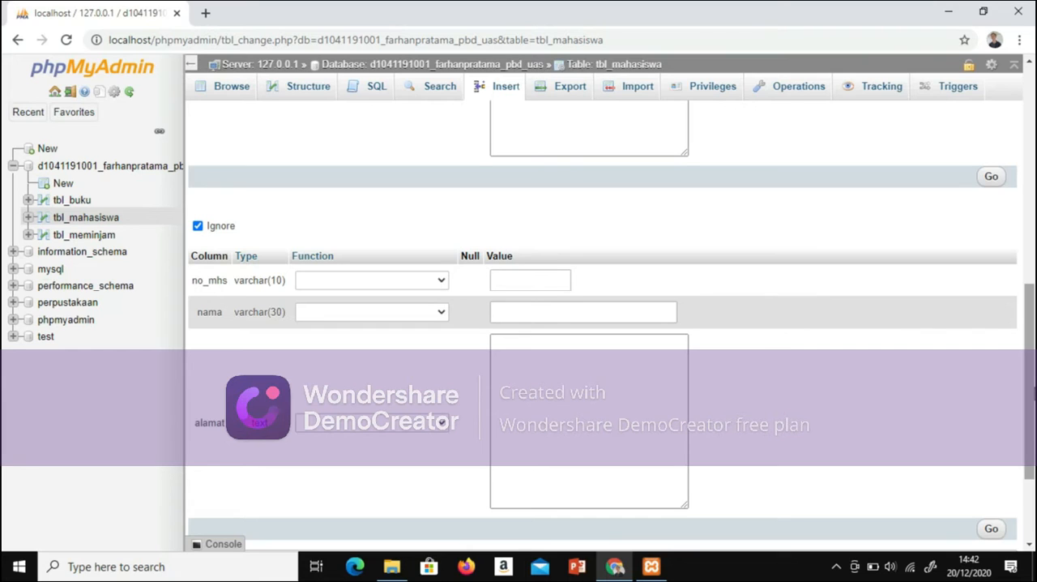
pyautogui.scroll(-2, 444, 422)
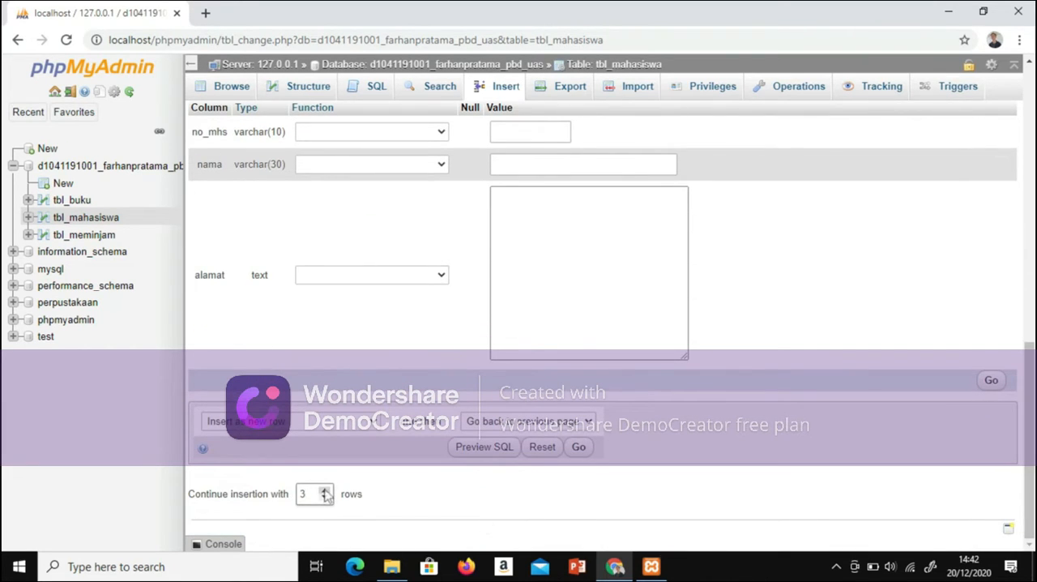
pyautogui.click(325, 491)
pyautogui.scroll(-4, 327, 498)
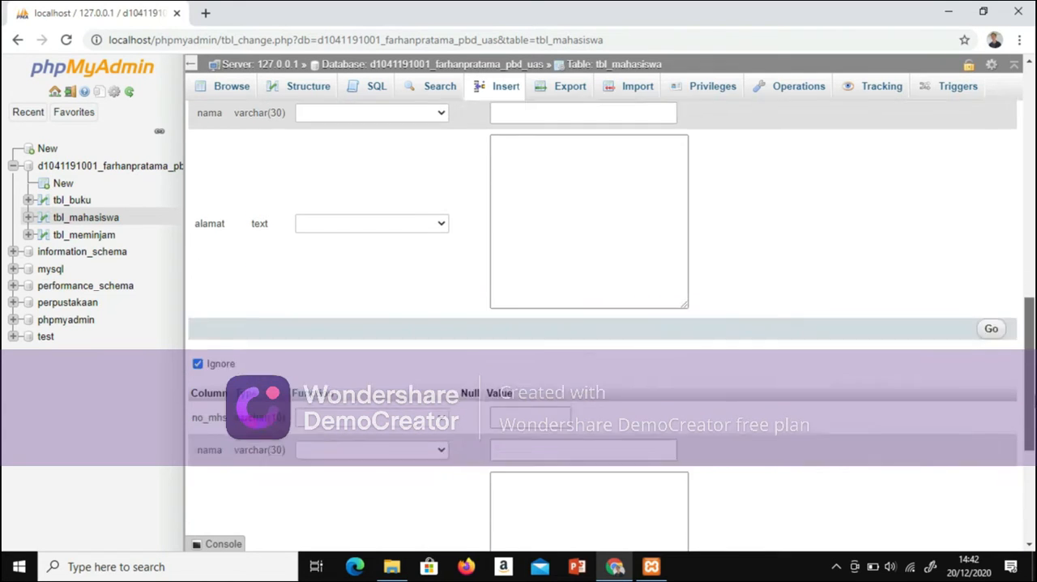
pyautogui.click(325, 498)
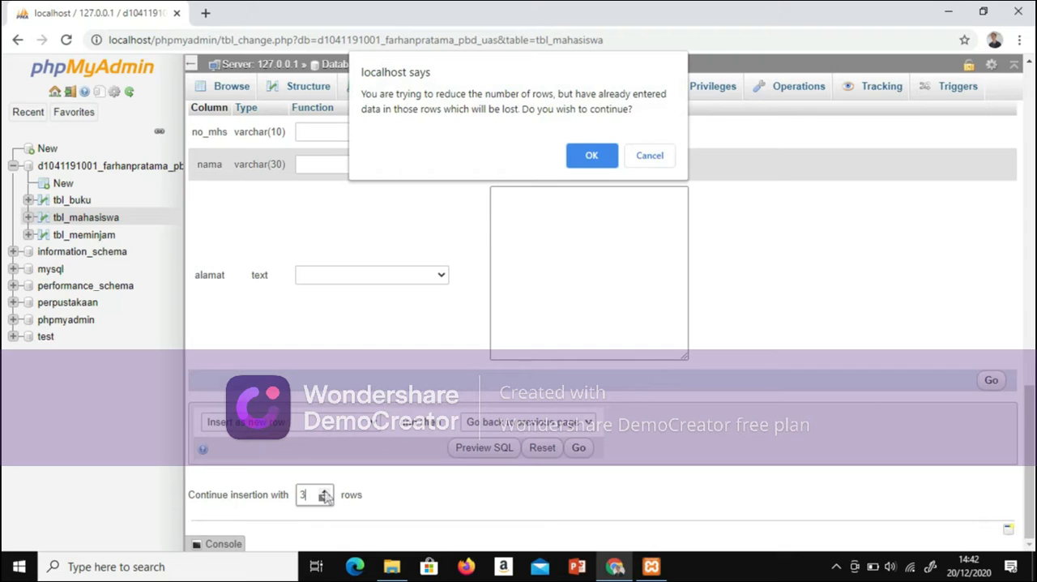
pyautogui.click(641, 157)
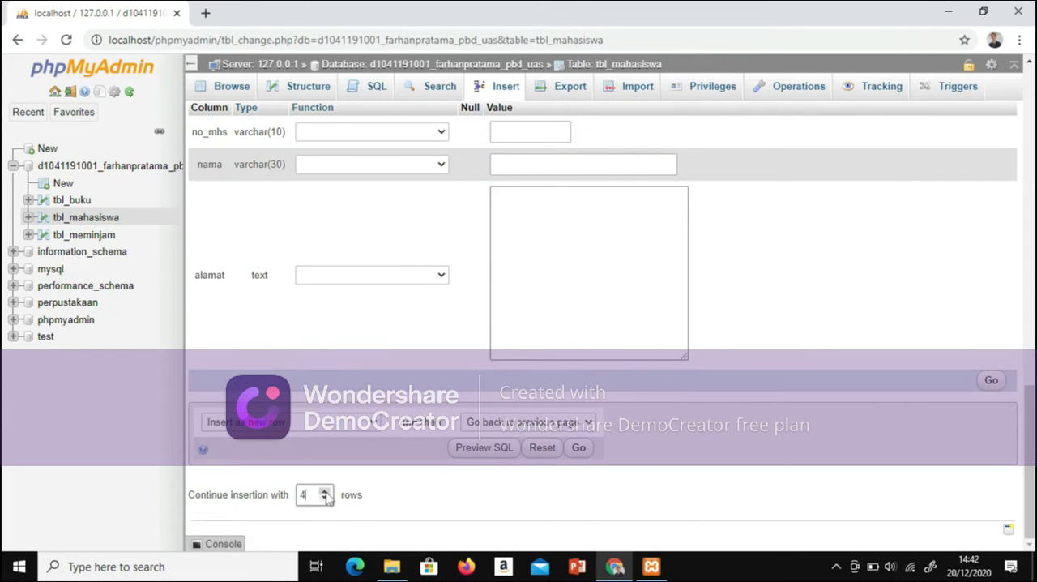
pyautogui.click(325, 491)
# Step: Fill in no_mhs with the third student's number and nama with the student's name in the third row
pyautogui.scroll(-5, 663, 448)
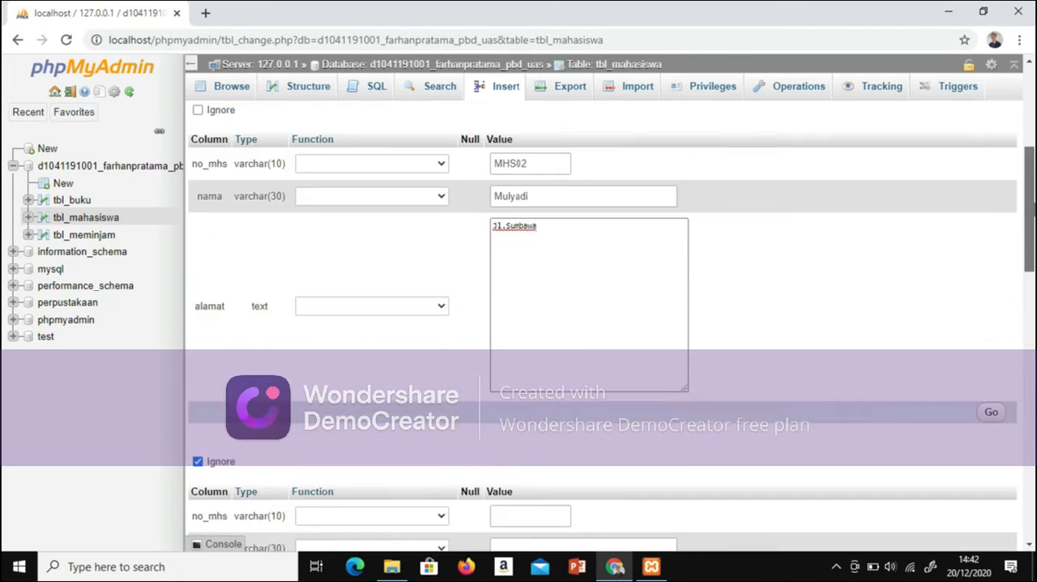
pyautogui.scroll(-2, 603, 324)
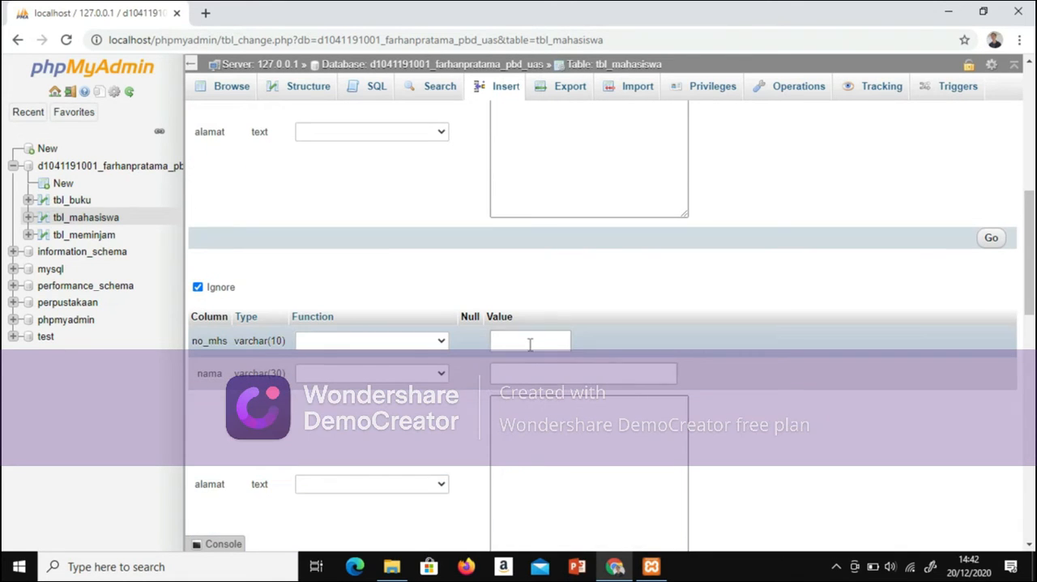
pyautogui.click(529, 341)
pyautogui.write('m')
pyautogui.press('BackSpace')
pyautogui.write('MHS03')
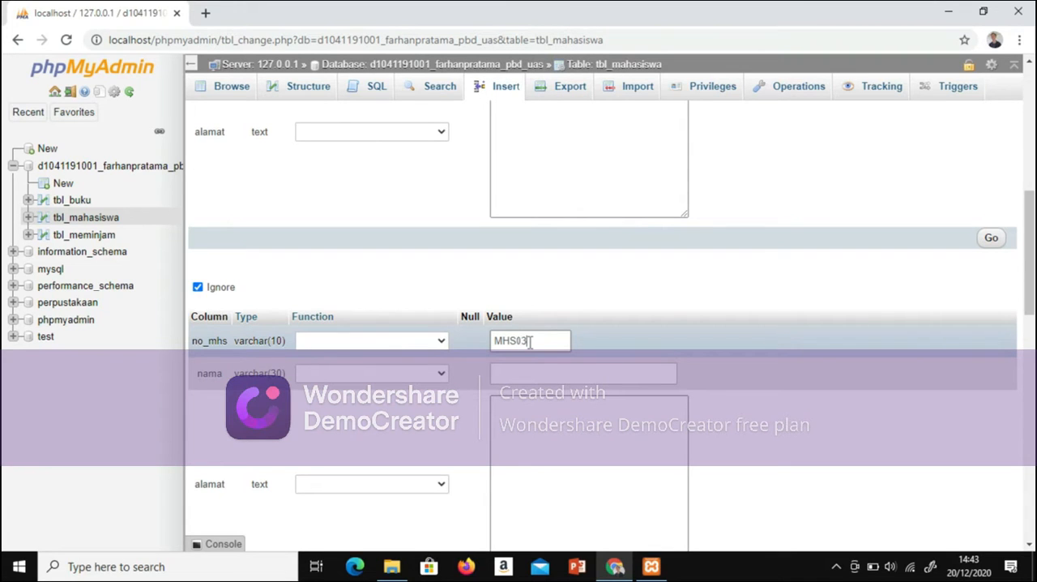
pyautogui.scroll(3, 528, 341)
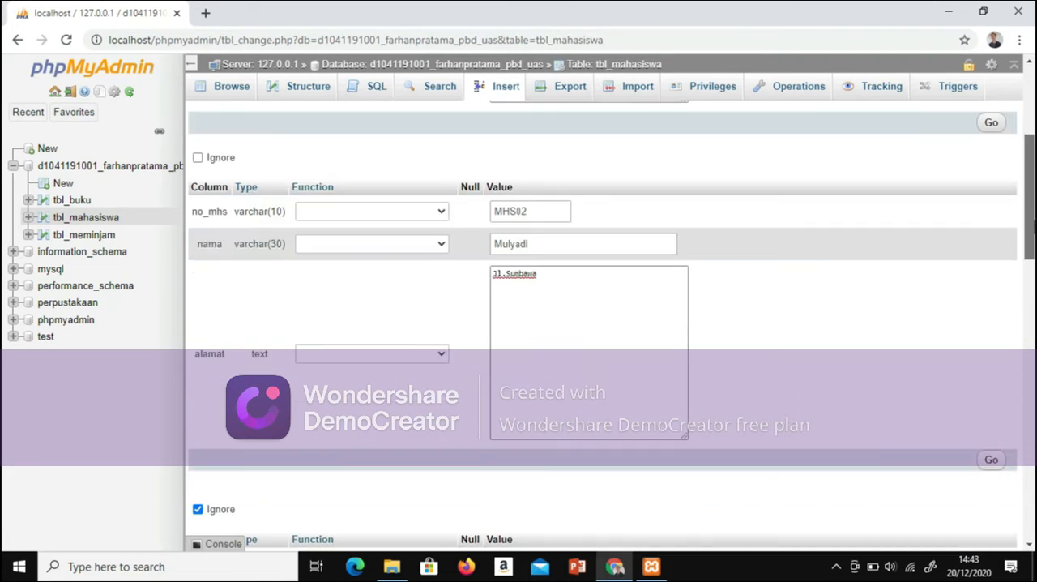
pyautogui.moveTo(1034, 225); pyautogui.dragTo(1008, 248)
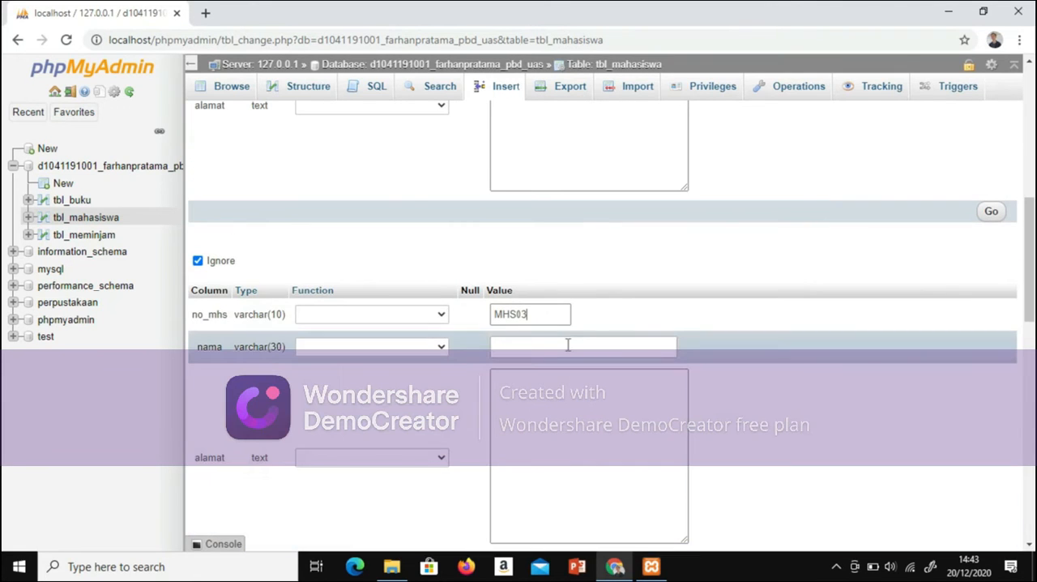
pyautogui.click(568, 346)
pyautogui.write('Burhan')
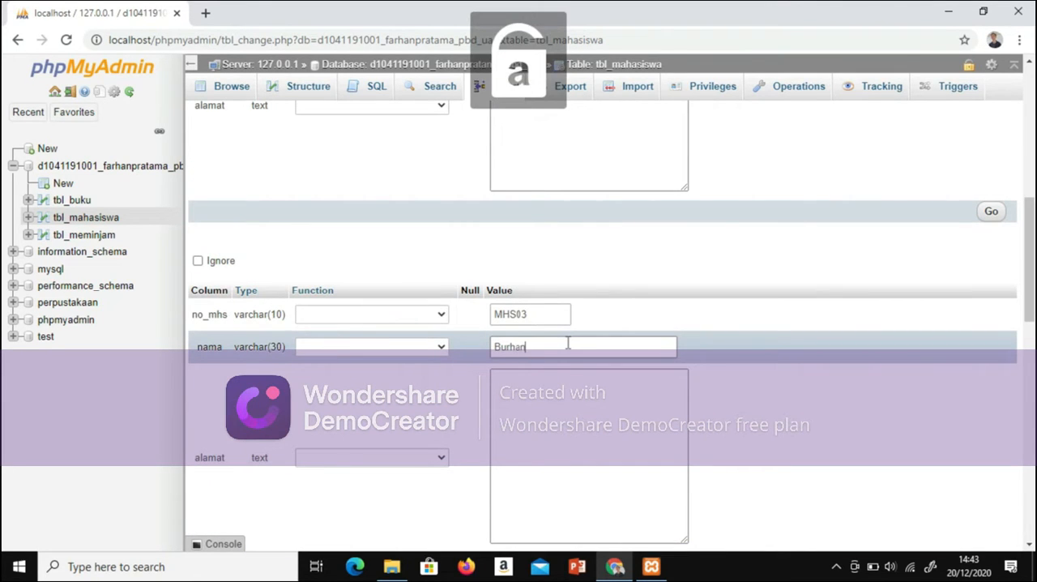
# Step: Enter the third student's street address in the alamat field of the third row
pyautogui.click(571, 403)
pyautogui.press('capslock')
pyautogui.write('J')
pyautogui.press('capslock')
pyautogui.write('l.')
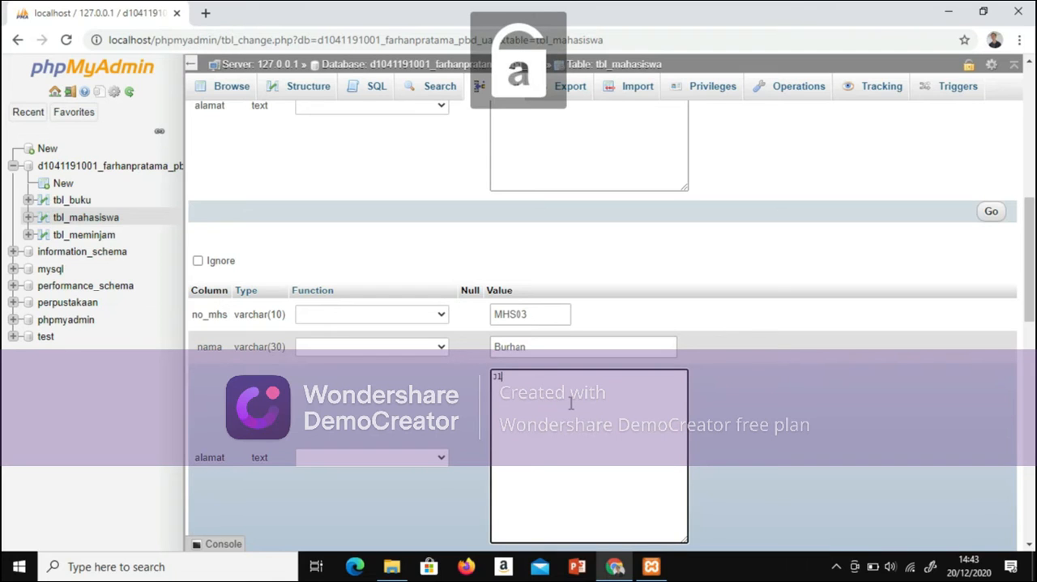
pyautogui.press('capslock')
pyautogui.write('S')
pyautogui.press('capslock')
pyautogui.write('ukadana')
# Step: Fill in no_mhs with the fourth student's number and nama with the student's name in the fourth row
pyautogui.scroll(-3, 570, 403)
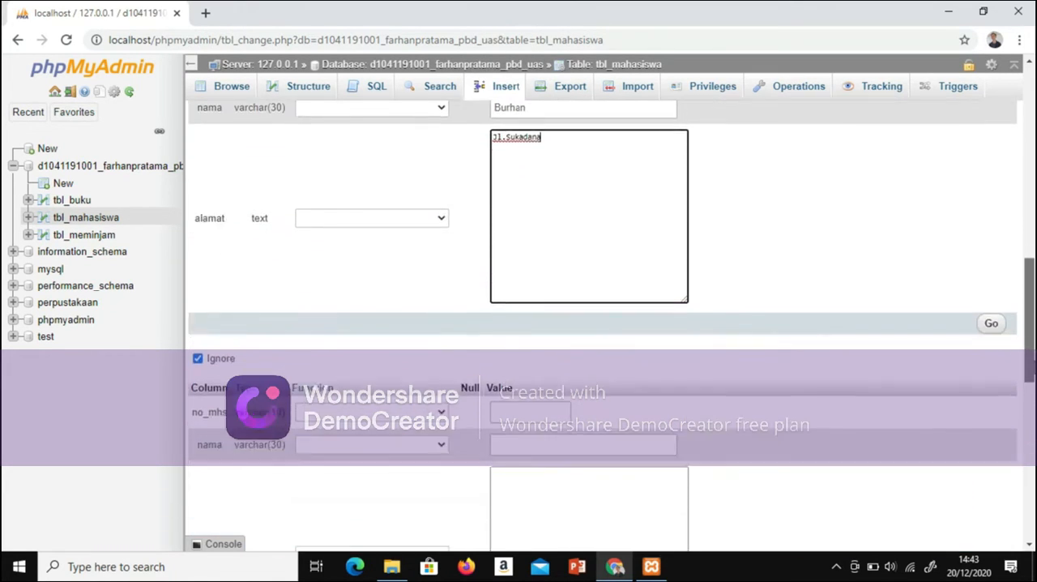
pyautogui.scroll(-2, 560, 354)
pyautogui.click(537, 289)
pyautogui.press('capslock')
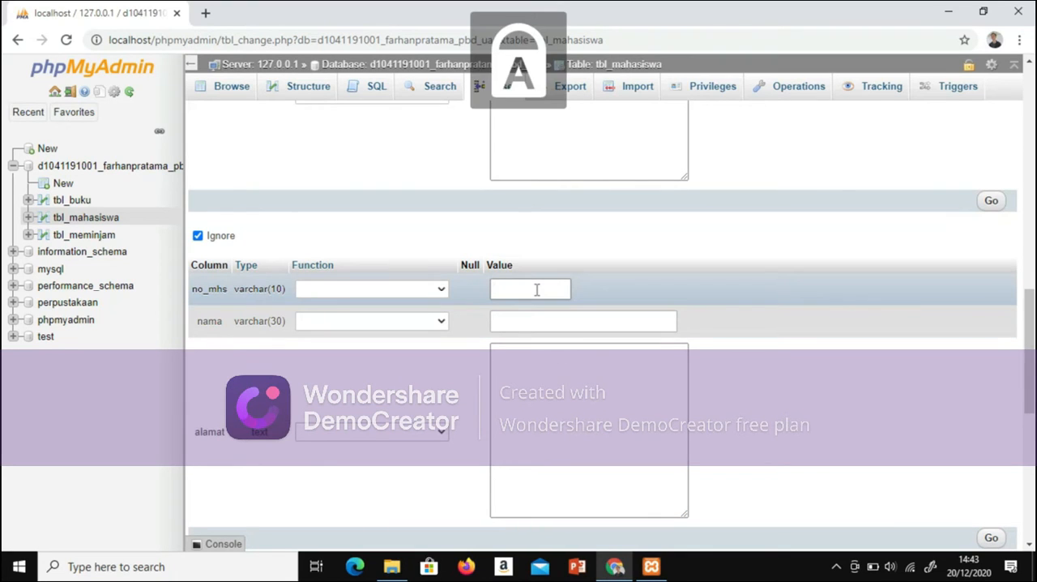
pyautogui.write('MHS03')
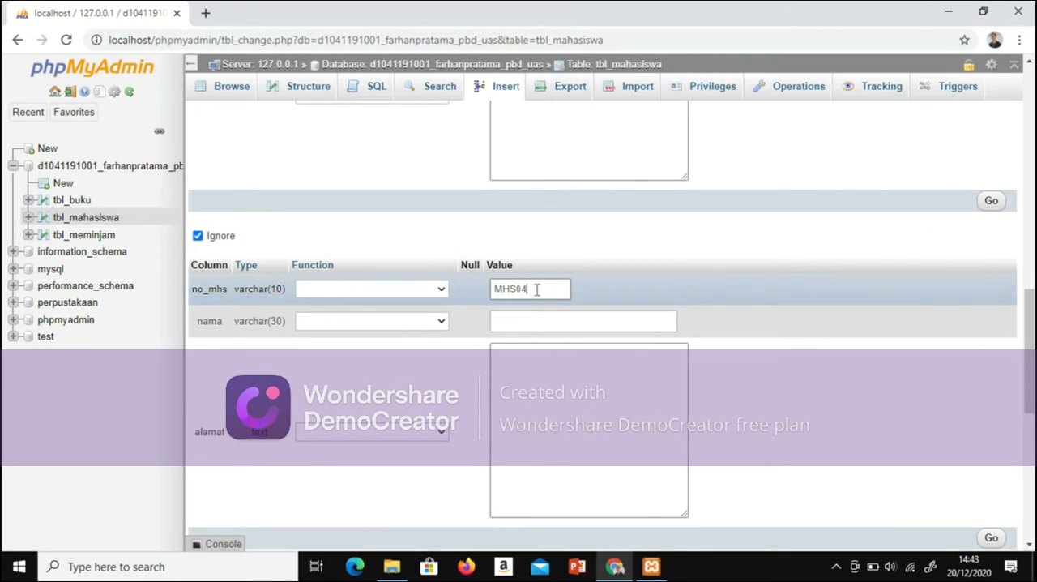
pyautogui.click(546, 321)
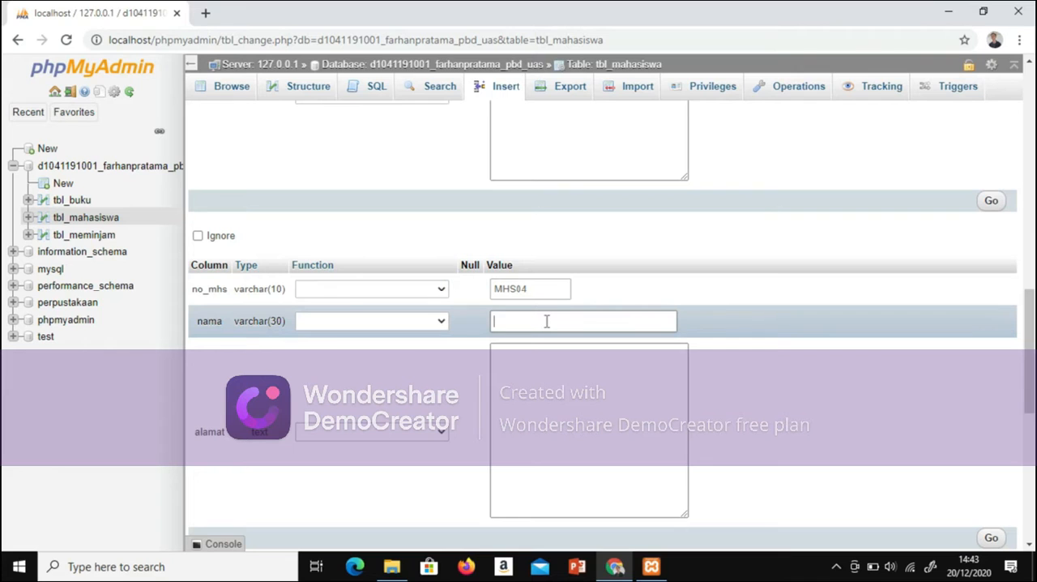
pyautogui.write('A')
pyautogui.press('capslock')
pyautogui.write('lex')
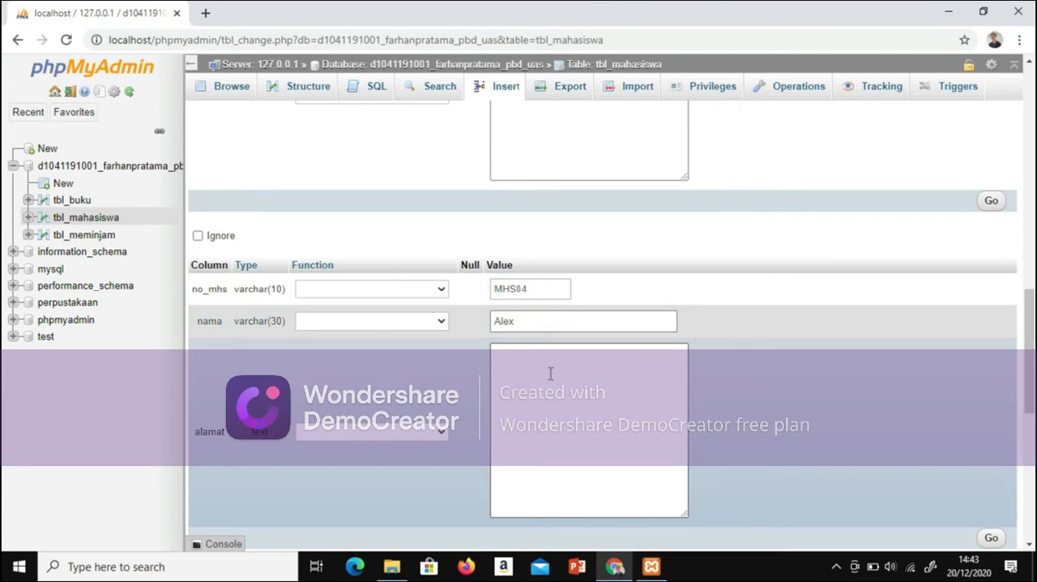
# Step: Enter the fourth student's street address in the alamat field of the fourth row
pyautogui.click(547, 369)
pyautogui.write('J')
pyautogui.press('capslock')
pyautogui.press('capslock')
pyautogui.write('l')
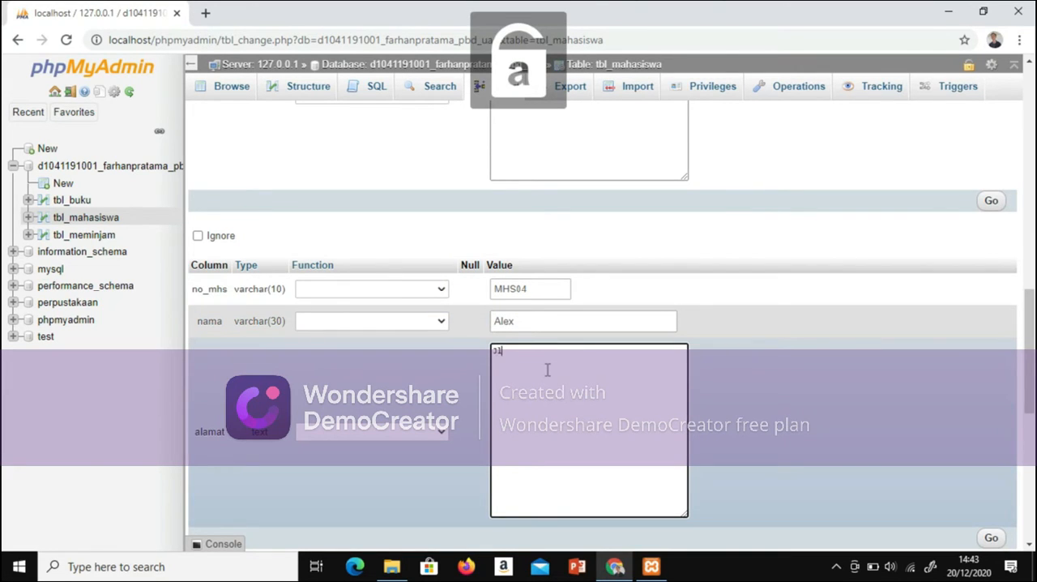
pyautogui.write('.')
pyautogui.press('capslock')
pyautogui.write('B')
pyautogui.press('capslock')
pyautogui.write('arat')
pyautogui.scroll(-1, 407, 449)
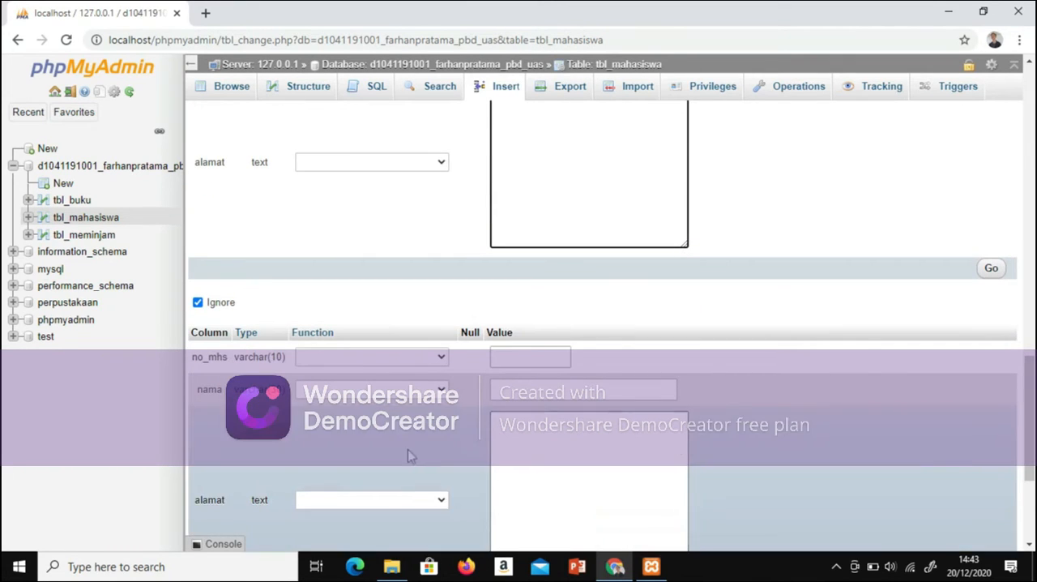
pyautogui.click(535, 356)
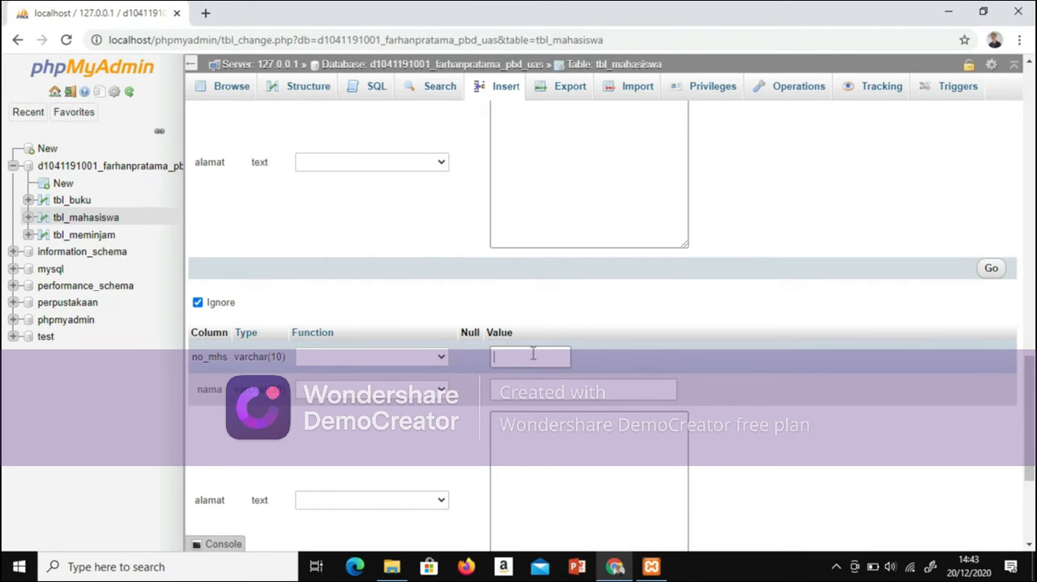
pyautogui.press('capslock')
pyautogui.write('S')
pyautogui.press('capslock')
pyautogui.write('upa')
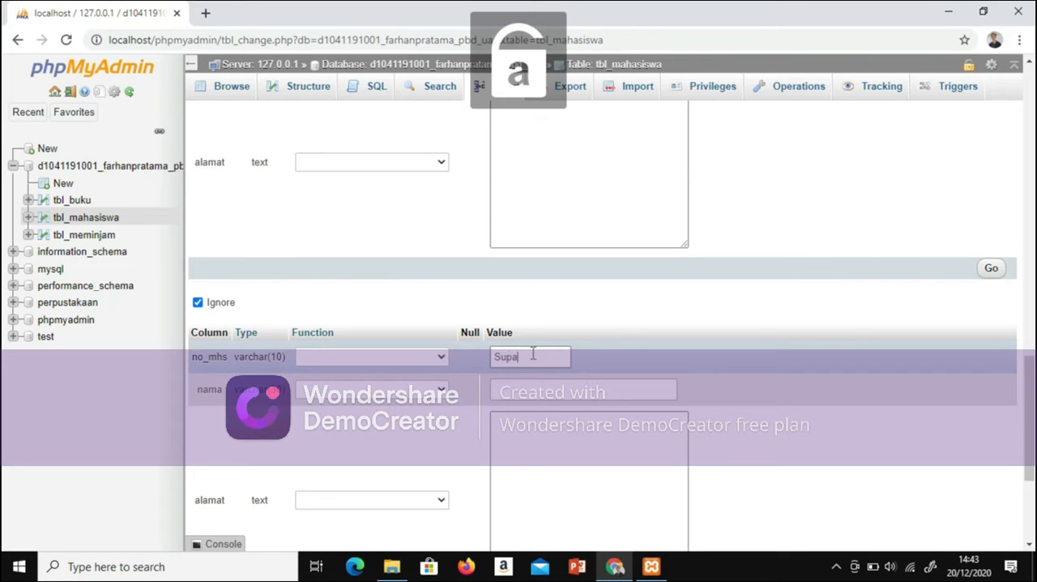
pyautogui.write('rman')
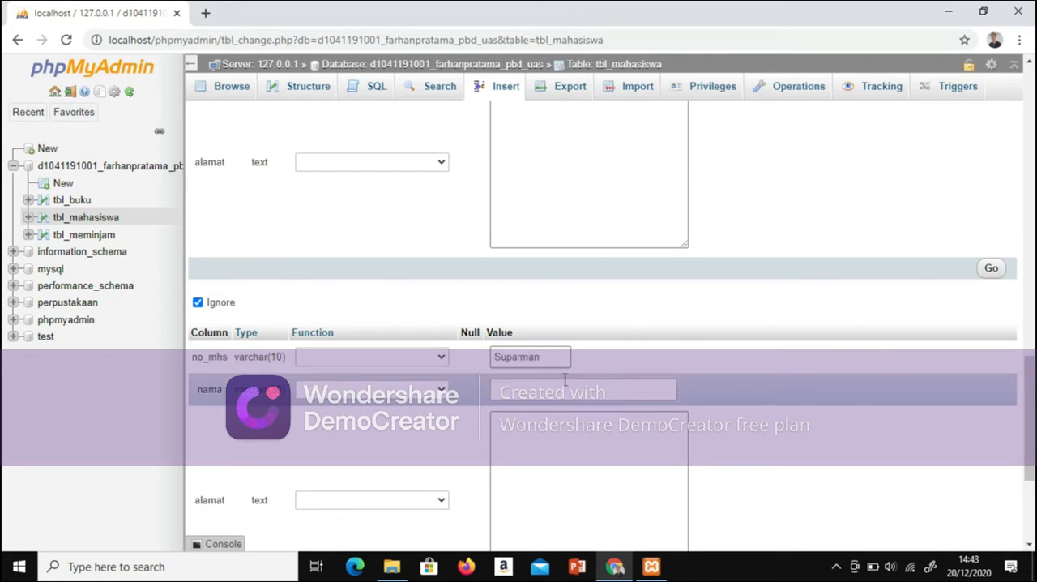
pyautogui.click(558, 373)
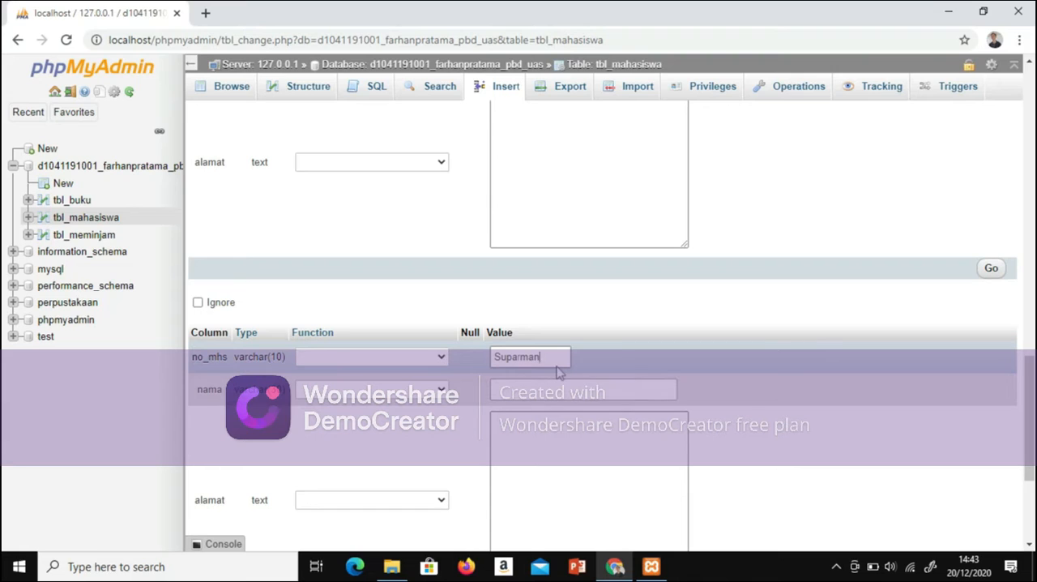
pyautogui.moveTo(556, 358); pyautogui.dragTo(494, 357)
pyautogui.press('BackSpace')
pyautogui.write('m')
pyautogui.press('BackSpace')
# Step: Fill in no_mhs with the fifth student's number and nama with the student's name in the fifth row
pyautogui.press('capslock')
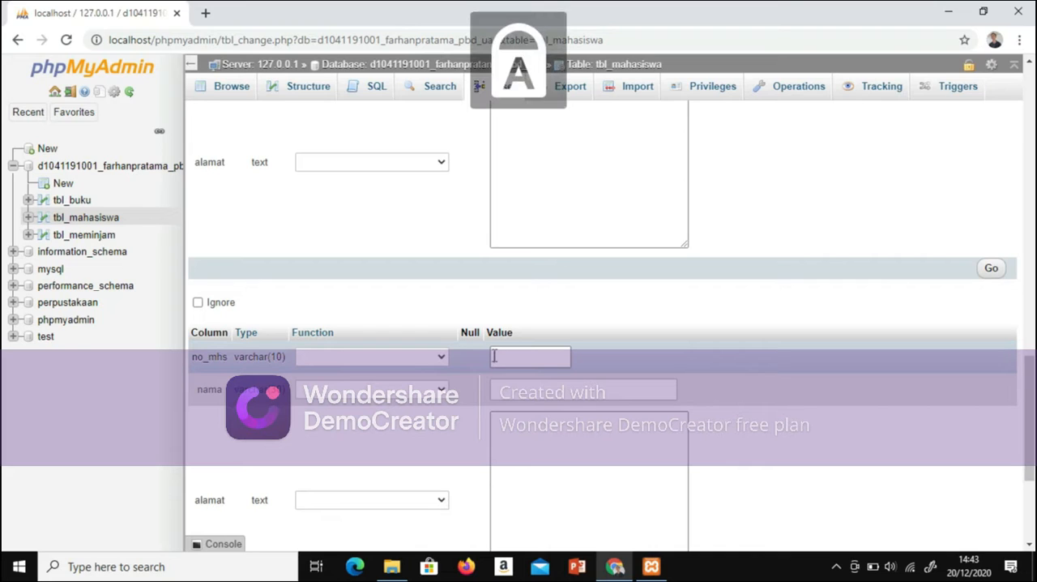
pyautogui.write('MHS05')
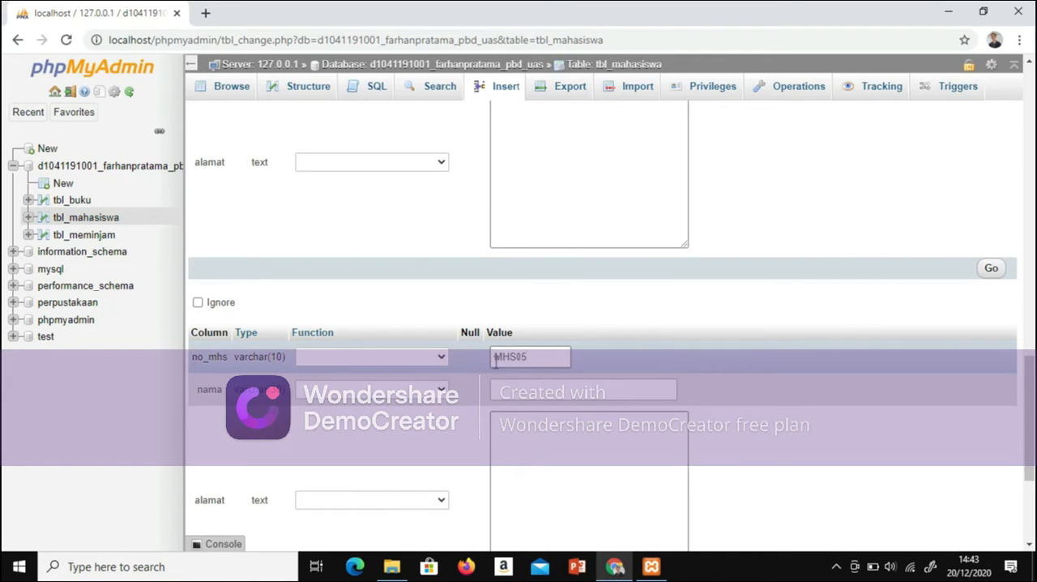
pyautogui.click(511, 386)
pyautogui.write('Suparman')
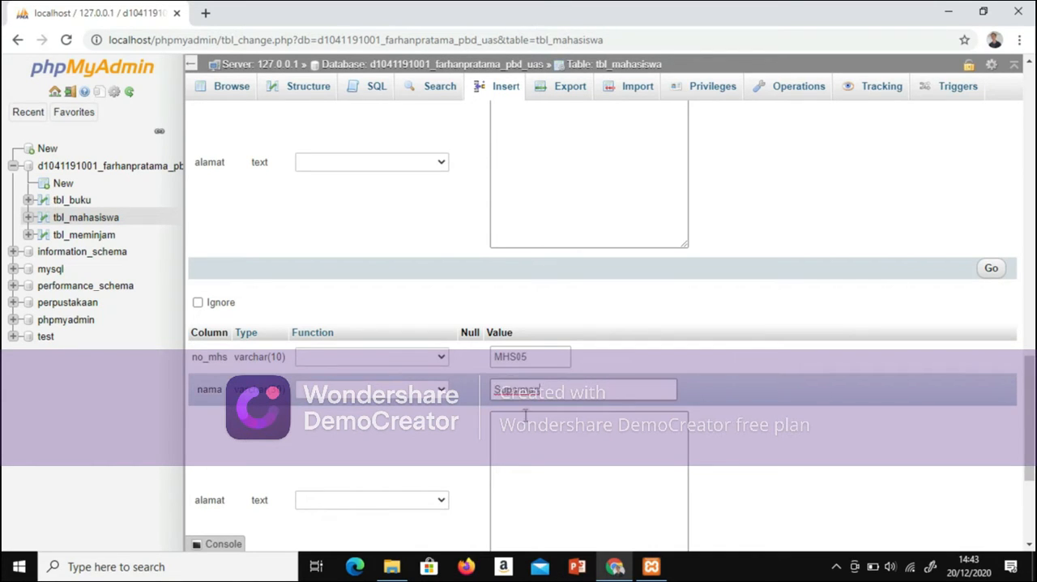
# Step: Enter the fifth student's street address in the alamat field of the fifth row
pyautogui.click(552, 470)
pyautogui.write('J')
pyautogui.press('capslock')
pyautogui.write('l.')
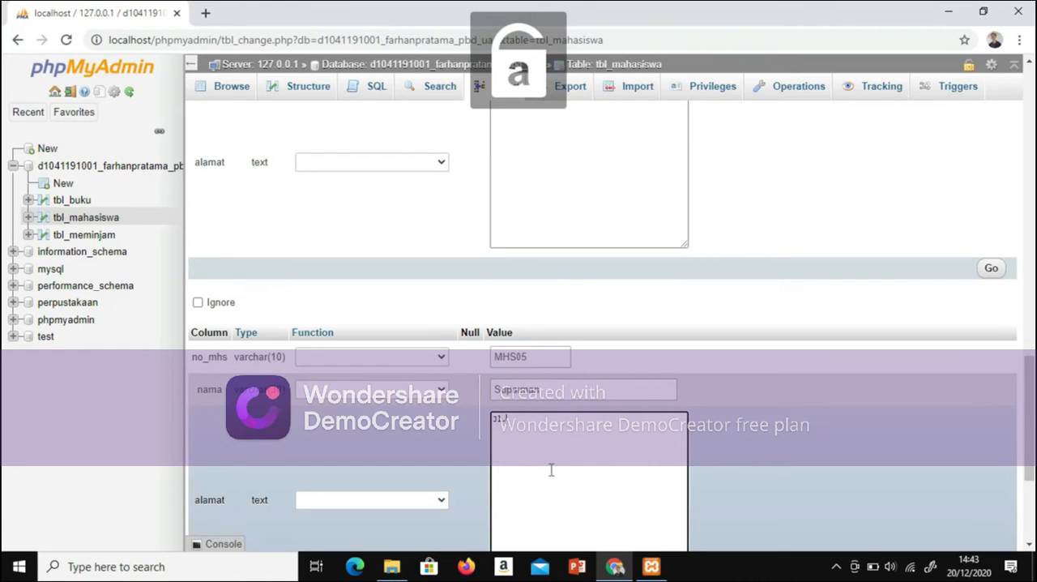
pyautogui.press('capslock')
pyautogui.write('P')
pyautogui.press('capslock')
pyautogui.write('ahlawan')
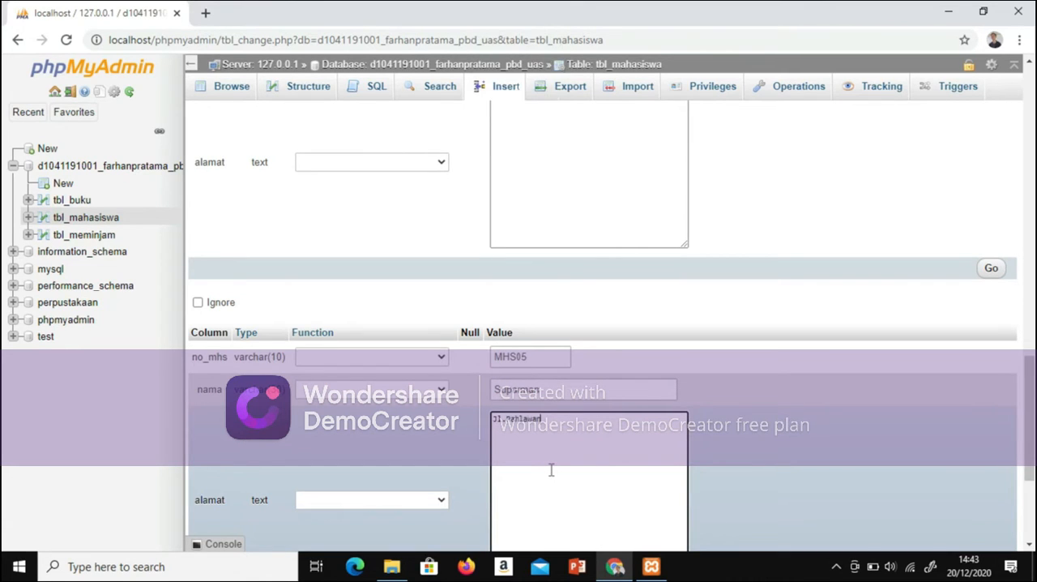
# Step: Submit the five student rows as new rows and browse the records of tbl_mahasiswa
pyautogui.scroll(-3, 603, 325)
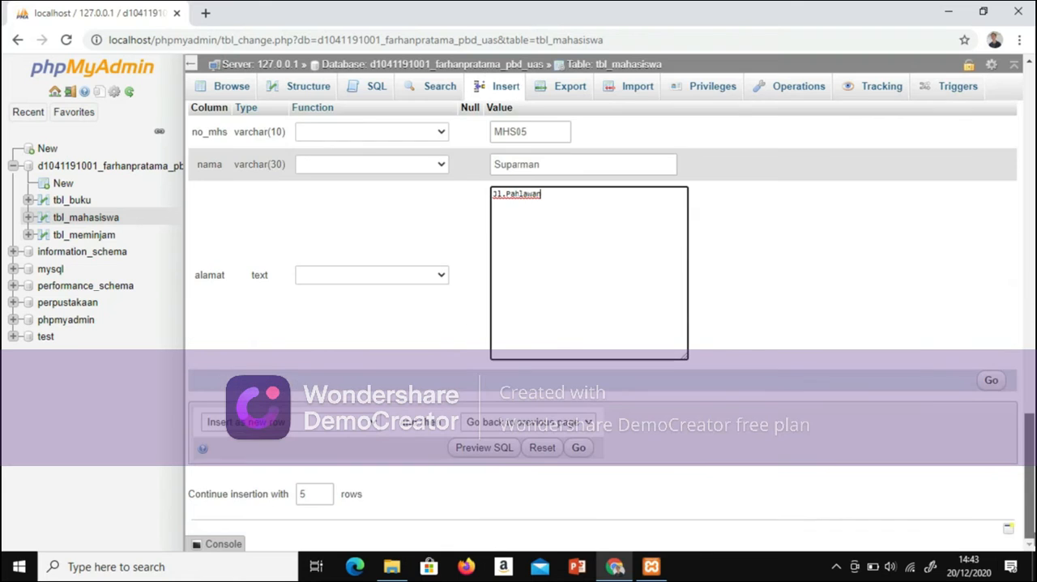
pyautogui.scroll(4, 981, 430)
pyautogui.scroll(-4, 980, 430)
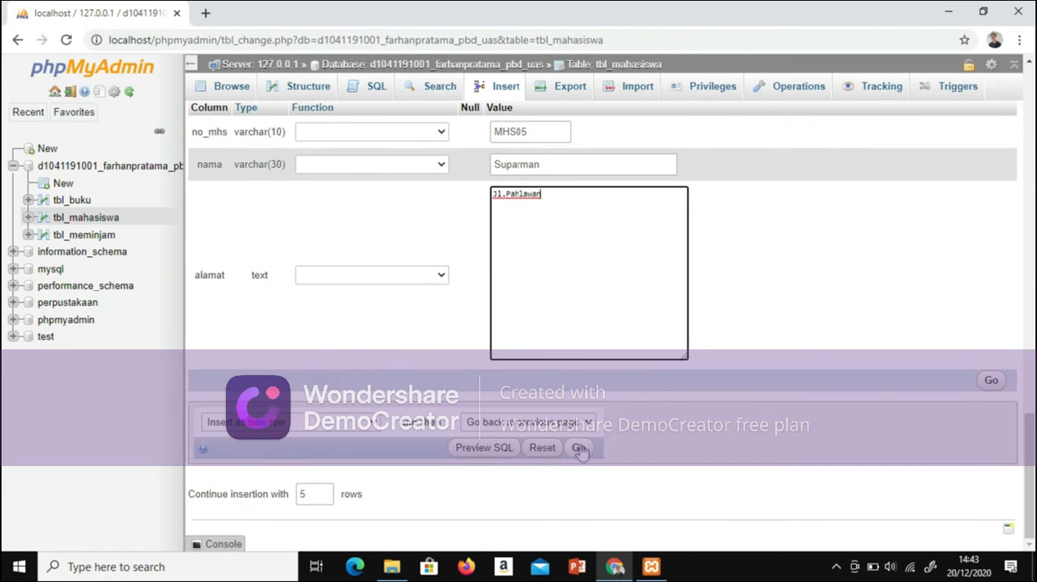
pyautogui.click(578, 445)
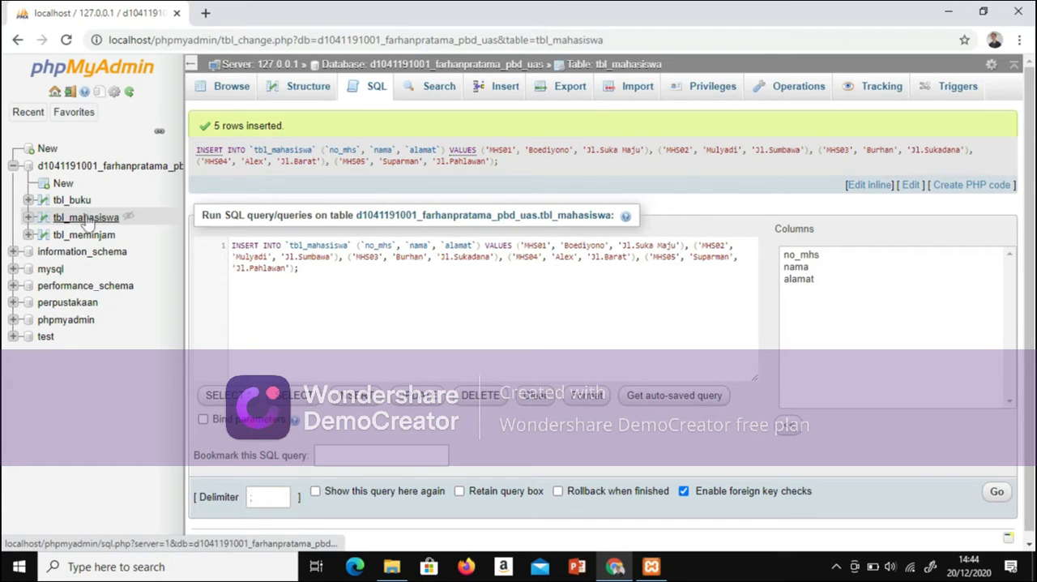
pyautogui.click(86, 218)
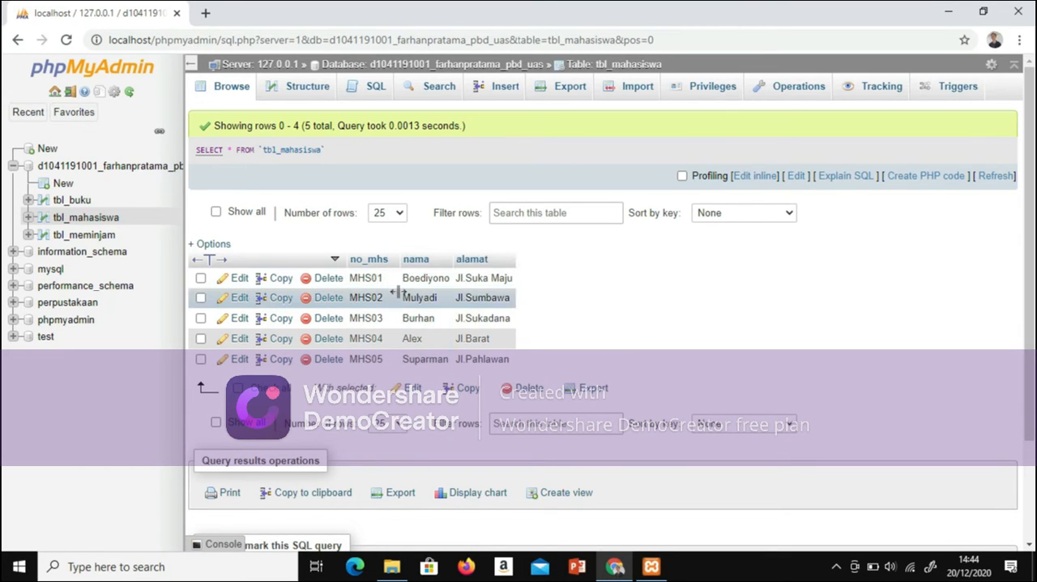
# Step: Open the insert form for tbl_buku and set no_buku to Bk001 in the first row
pyautogui.click(68, 203)
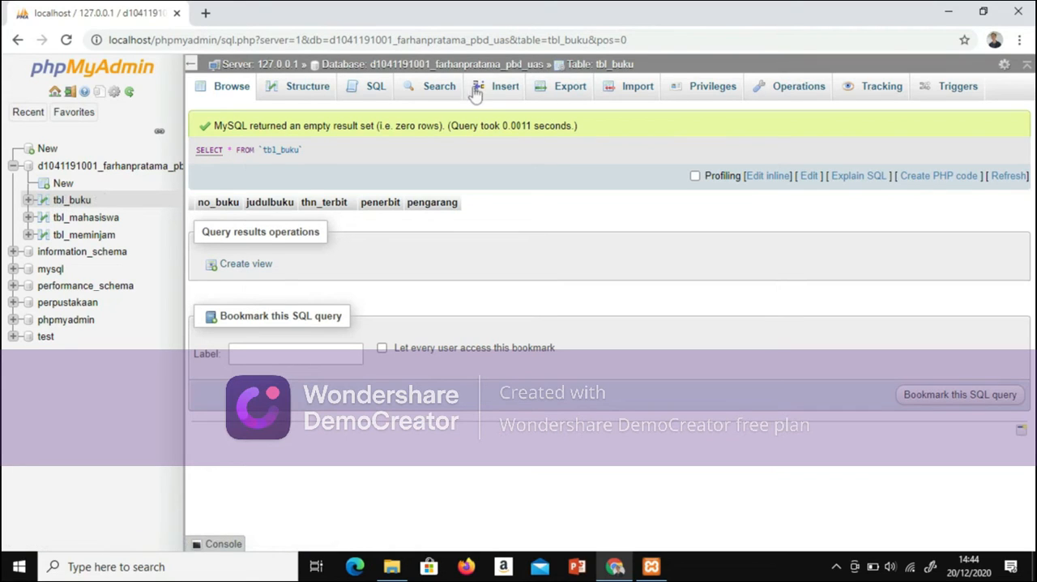
pyautogui.click(490, 91)
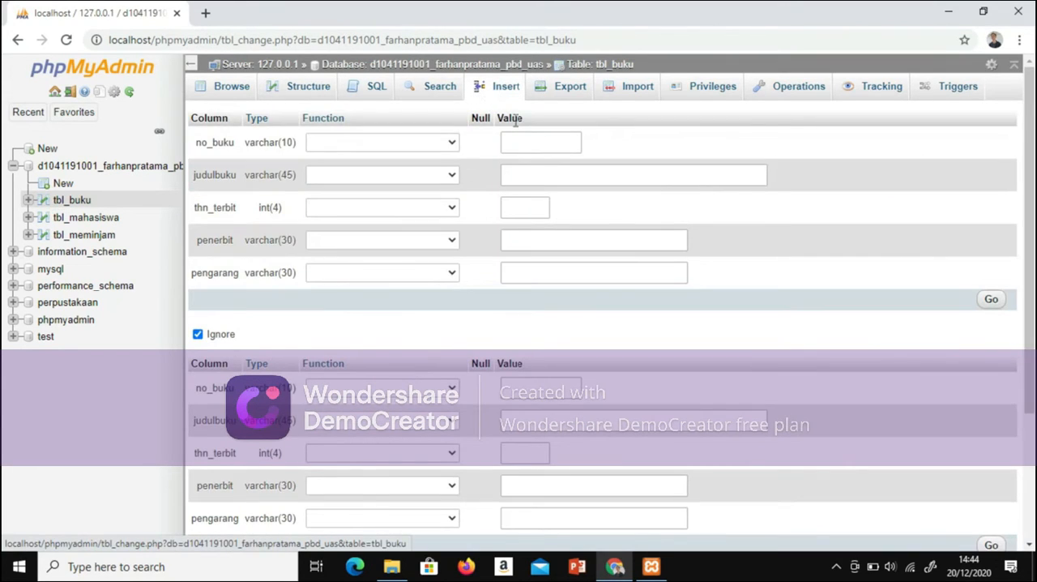
pyautogui.click(523, 143)
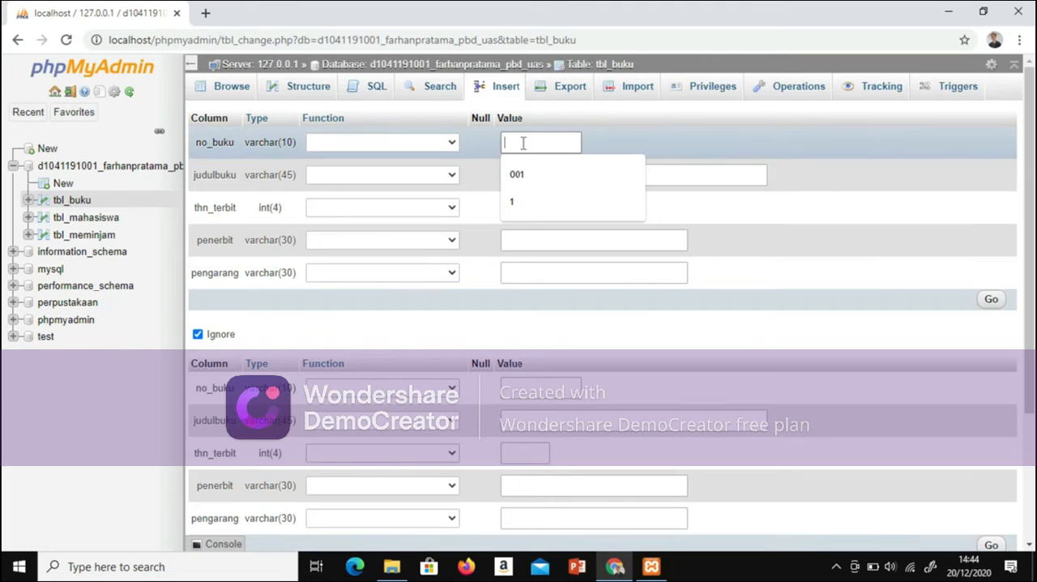
pyautogui.press('capslock')
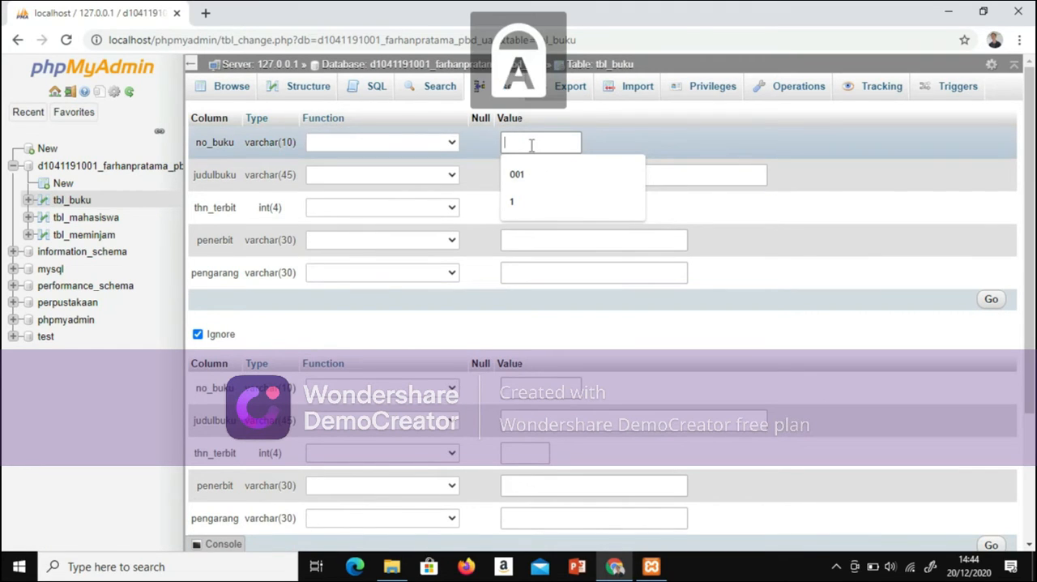
pyautogui.write('B')
pyautogui.press('capslock')
pyautogui.write('k001')
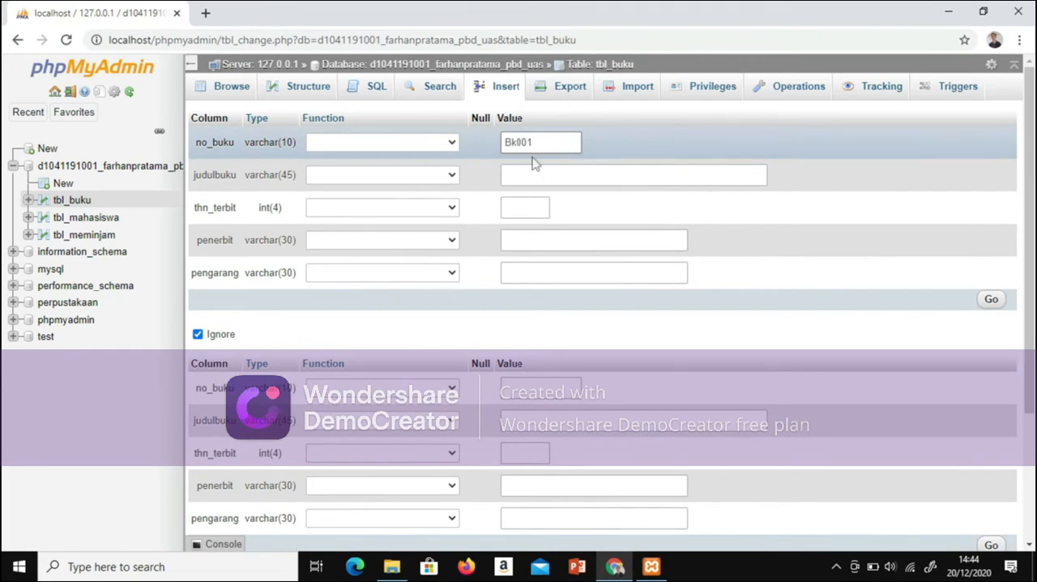
# Step: Set judulbuku to Matematika and thn_terbit to 2010 in the first book row
pyautogui.click(534, 170)
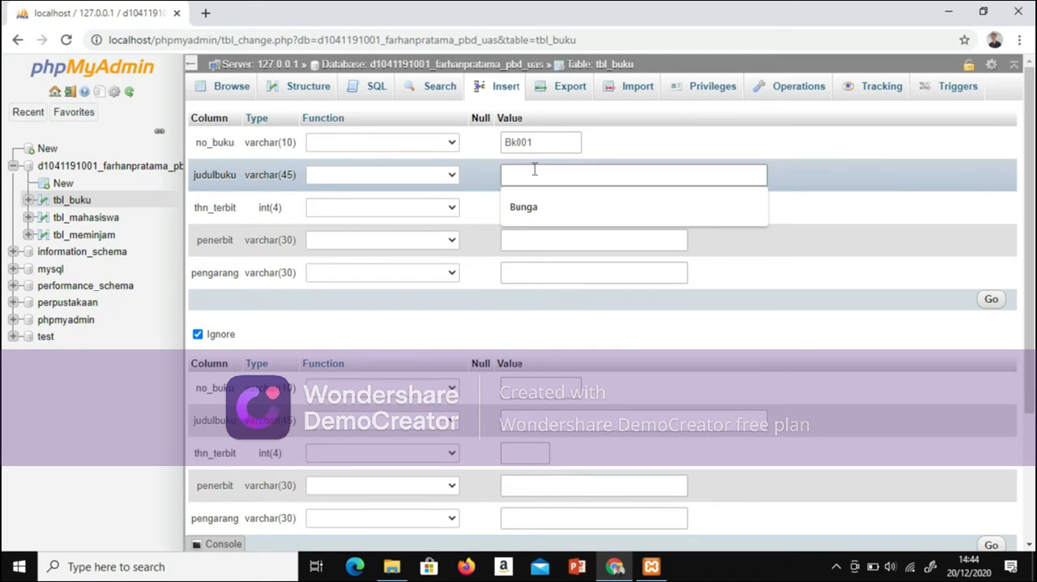
pyautogui.press('capslock')
pyautogui.write('M')
pyautogui.press('capslock')
pyautogui.write('atematika')
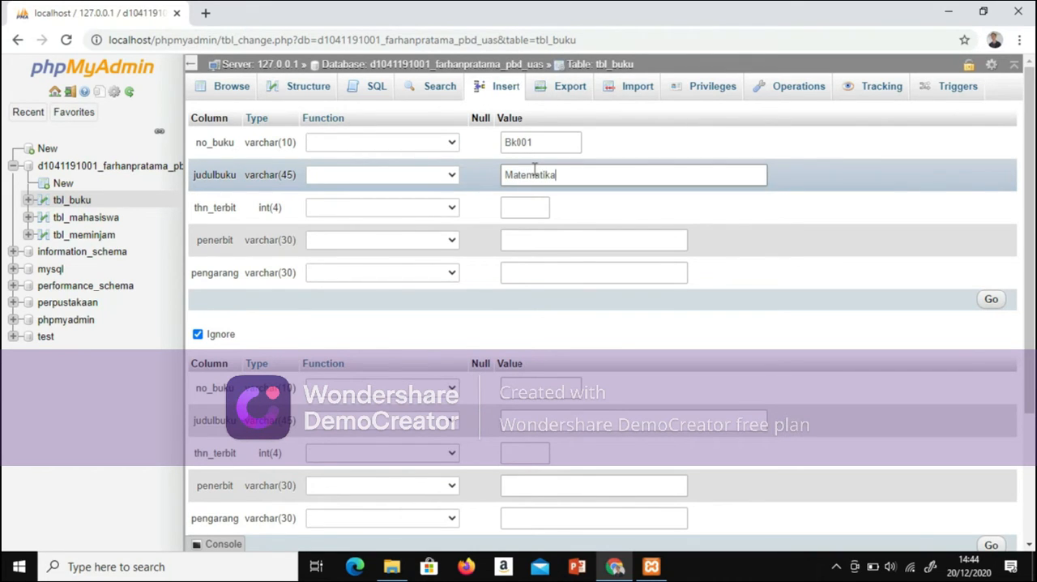
pyautogui.click(527, 210)
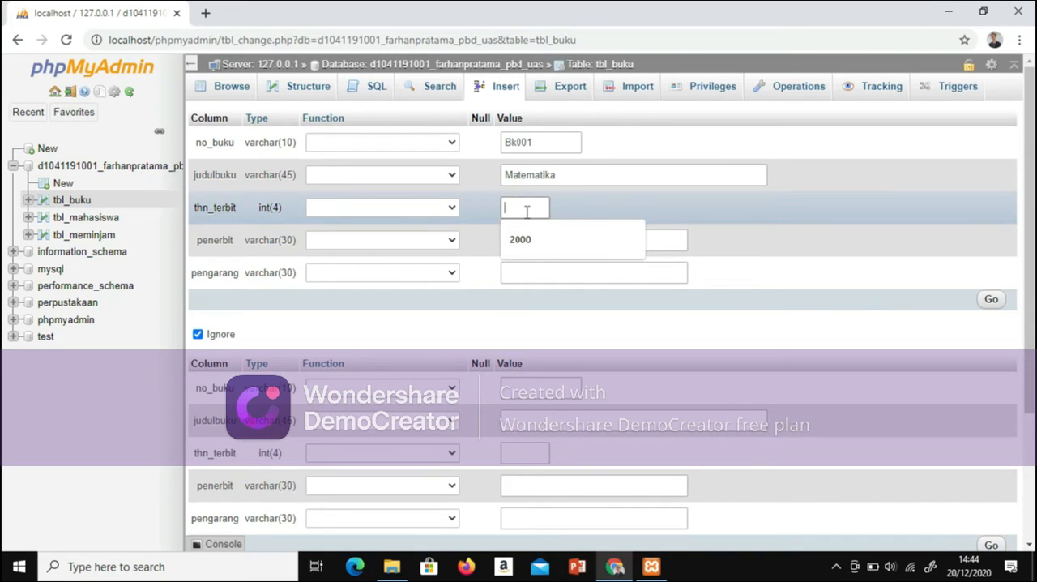
pyautogui.write('2010')
# Step: Set penerbit to Erlangga and enter the author's name in pengarang for the first book row
pyautogui.click(531, 241)
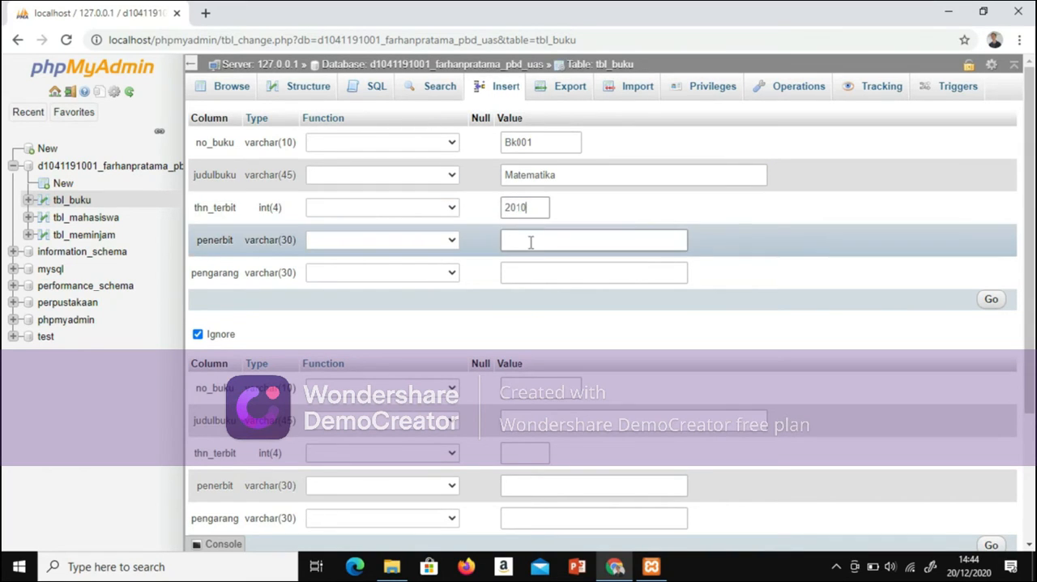
pyautogui.click(531, 242)
pyautogui.press('capslock')
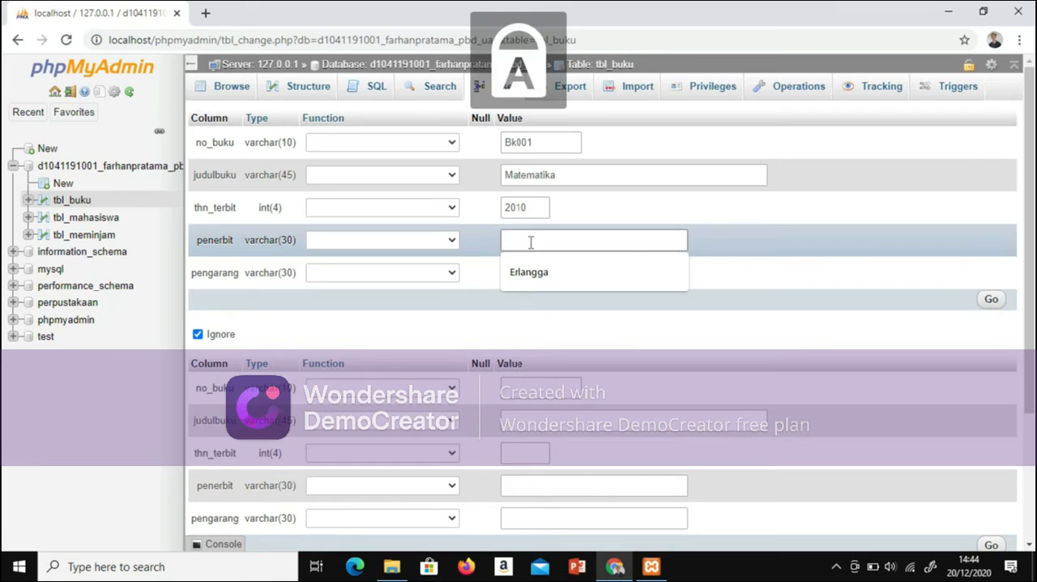
pyautogui.write('E')
pyautogui.press('capslock')
pyautogui.write('rlangga')
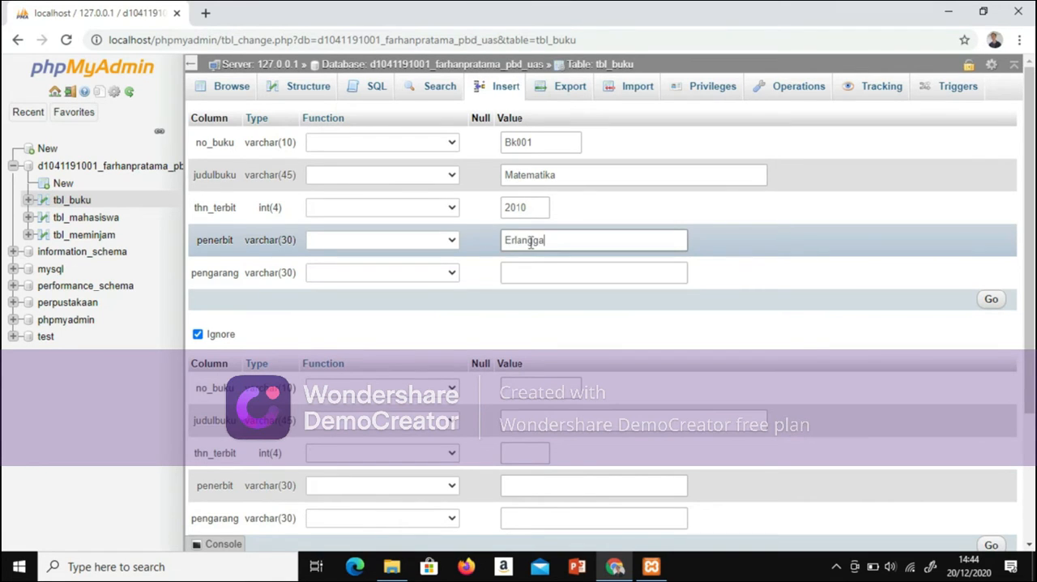
pyautogui.click(544, 275)
pyautogui.press('capslock')
pyautogui.write('S')
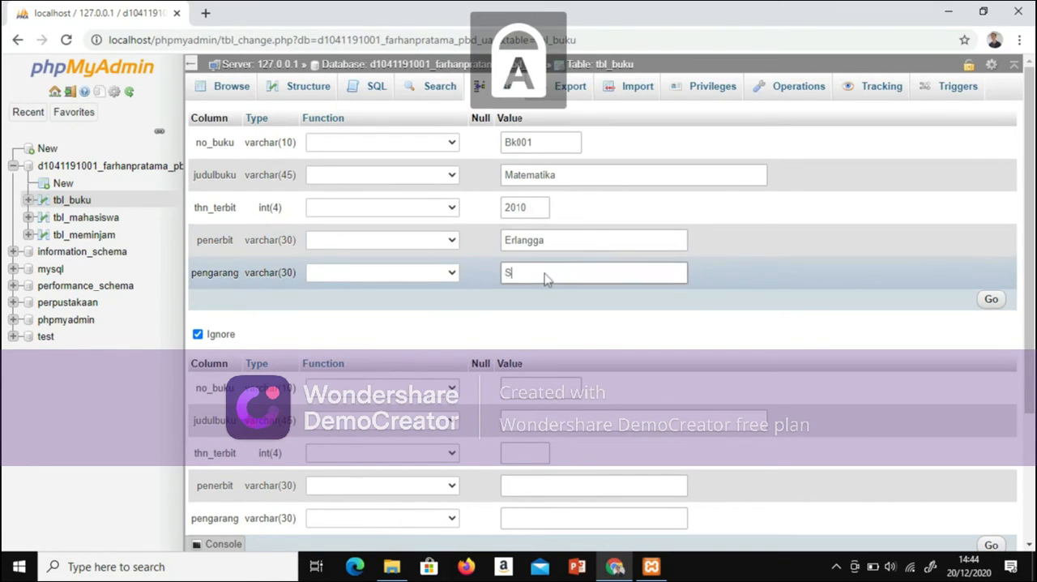
pyautogui.press('capslock')
pyautogui.write('usilo')
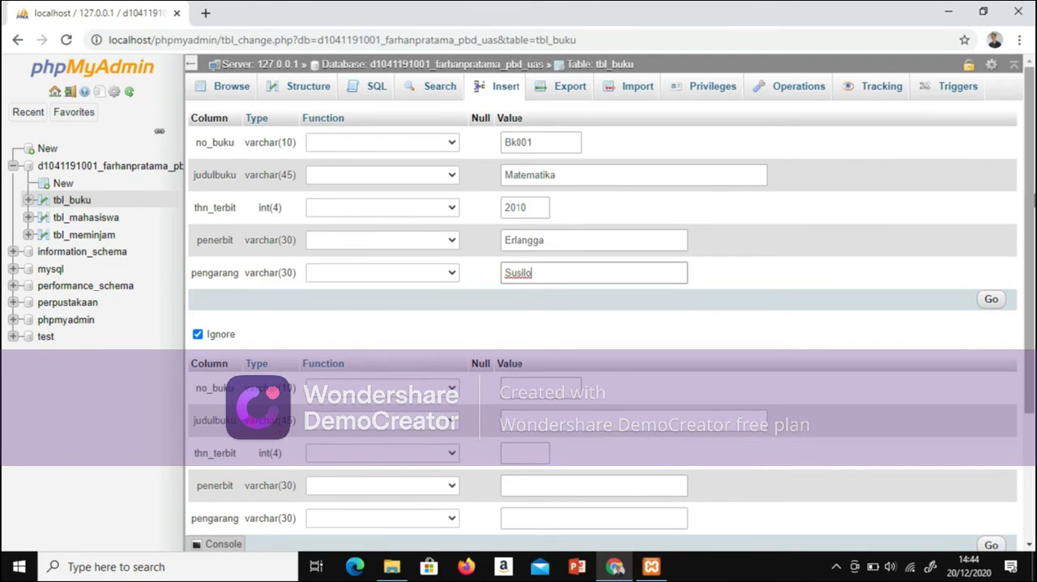
# Step: Increase the number of insertion rows in the tbl_buku form to add more blank book rows
pyautogui.scroll(-2, 738, 284)
pyautogui.scroll(-2, 586, 235)
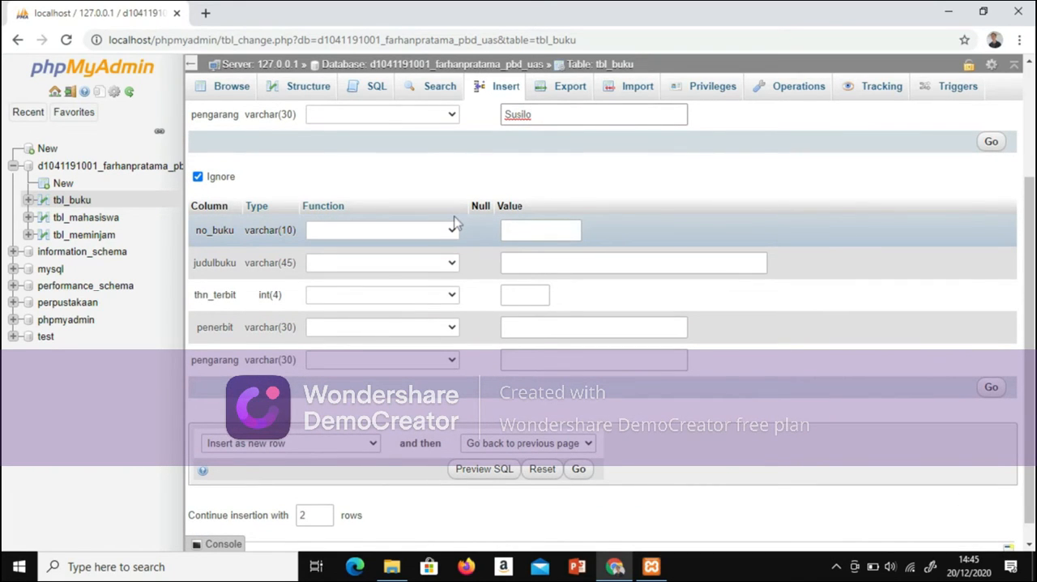
pyautogui.click(329, 510)
pyautogui.scroll(-10, 891, 453)
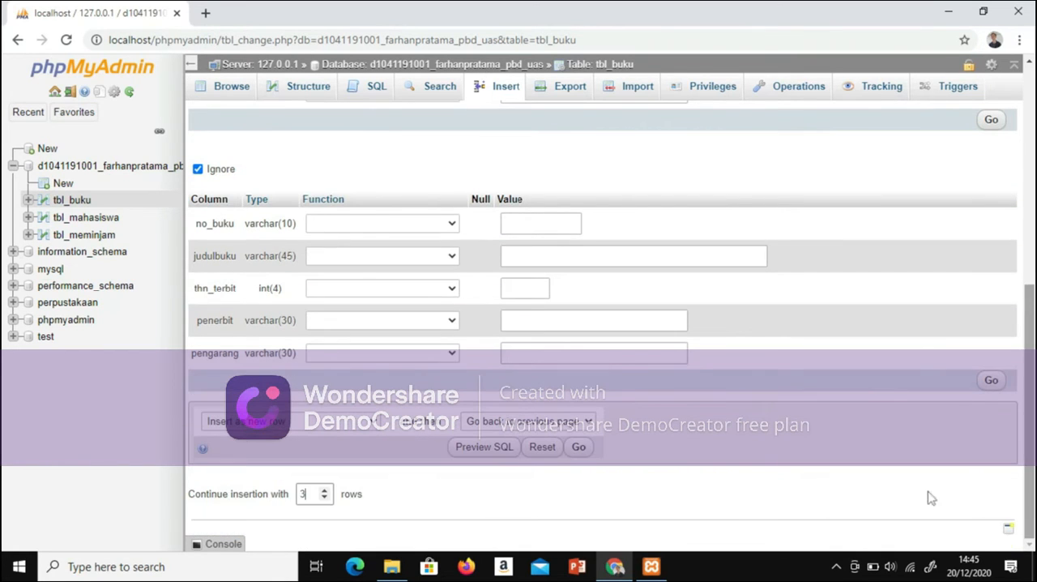
pyautogui.click(278, 507)
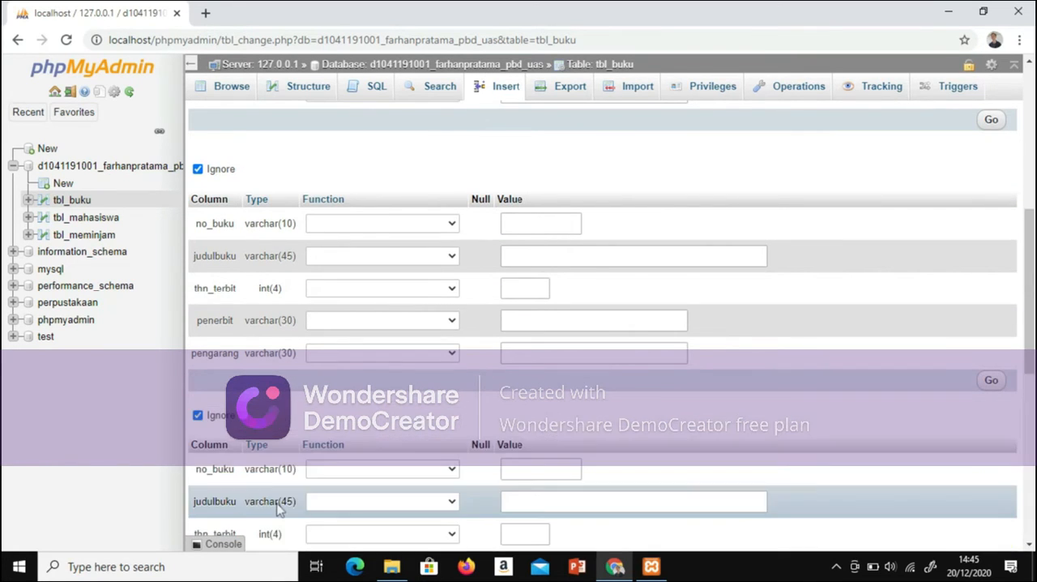
# Step: Set no_buku to Bk003 in the second book row
pyautogui.moveTo(1033, 273); pyautogui.dragTo(1034, 122)
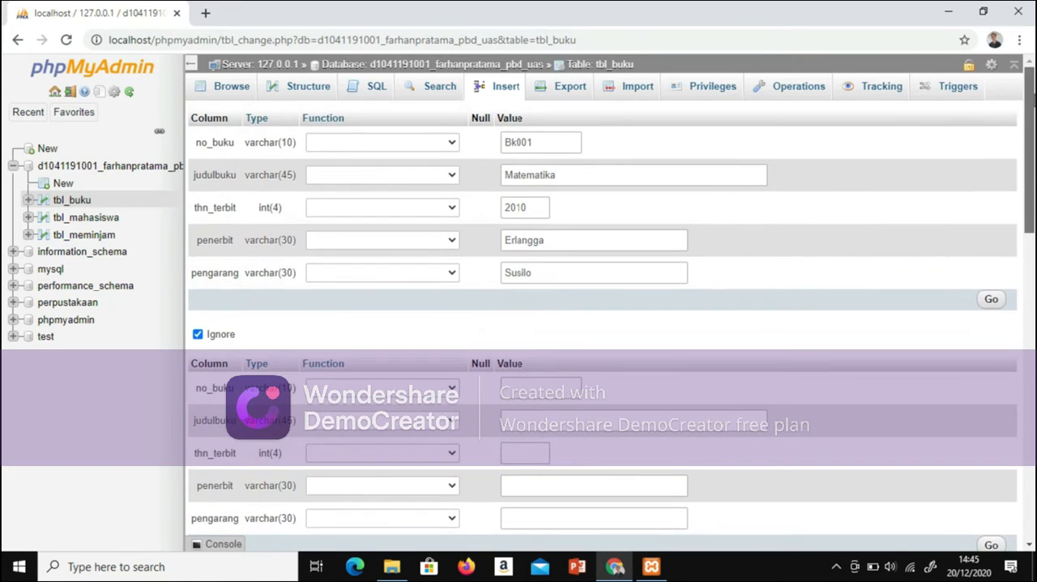
pyautogui.click(546, 389)
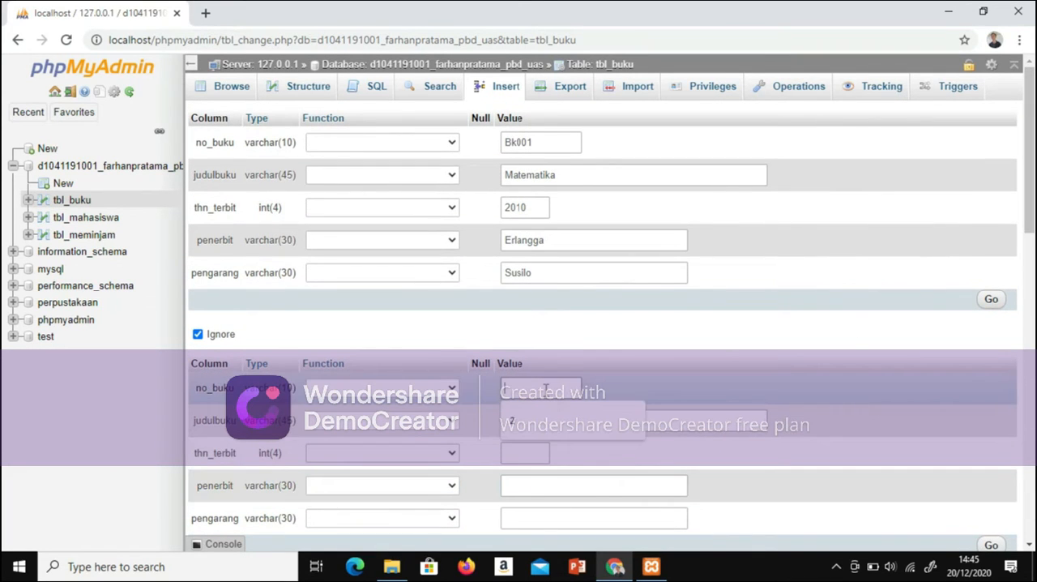
pyautogui.press('capslock')
pyautogui.write('B')
pyautogui.press('capslock')
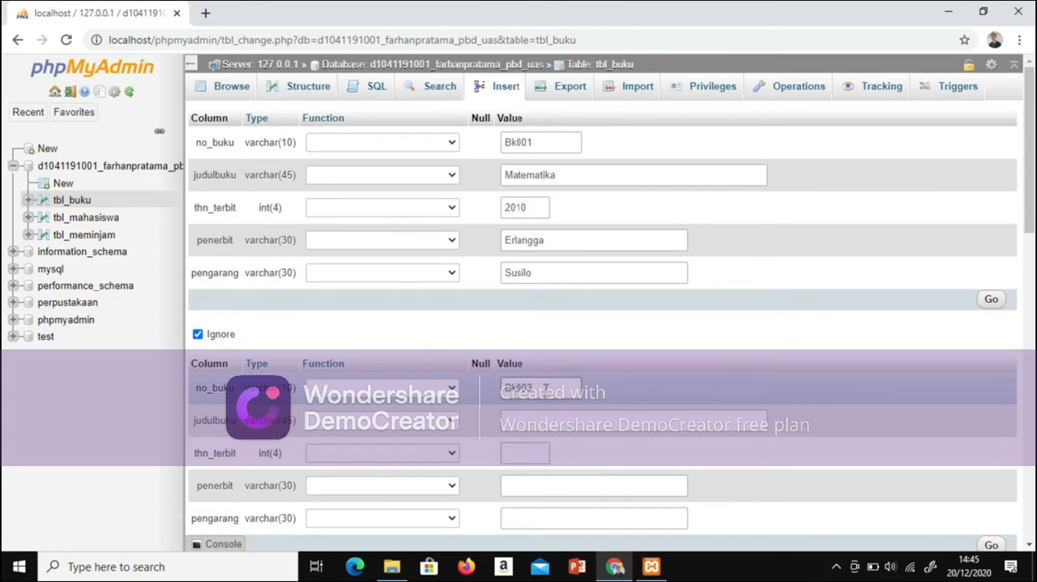
# Step: Set judulbuku to Visual Basic in the second book row
pyautogui.click(556, 431)
pyautogui.press('capslock')
pyautogui.write('M')
pyautogui.press('capslock')
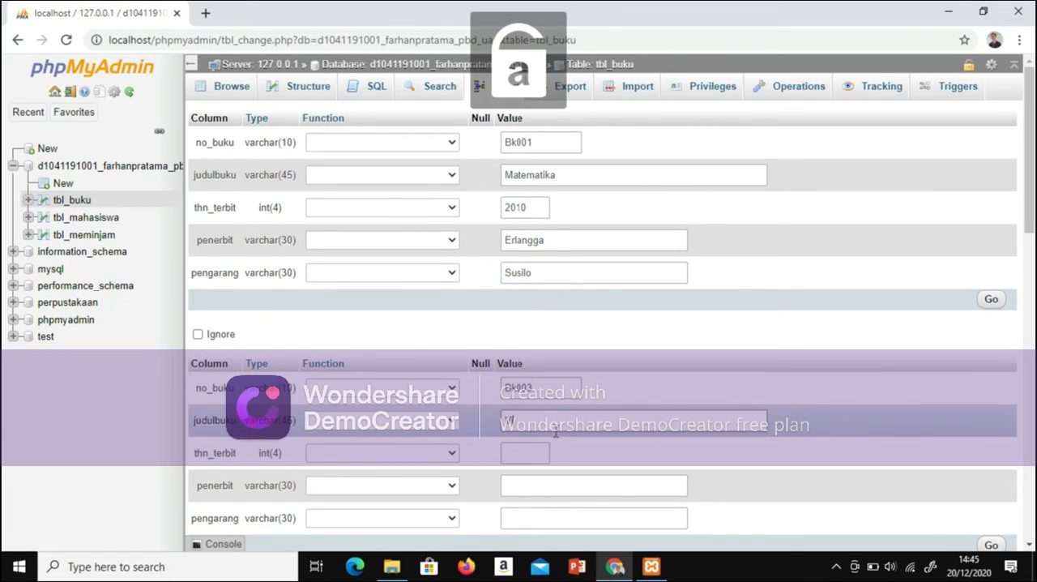
pyautogui.write('isual')
pyautogui.press('capslock')
pyautogui.write('B')
pyautogui.press('capslock')
pyautogui.write('asic')
# Step: Set thn_terbit to 2012 and penerbit to Gramedia in the second book row
pyautogui.click(505, 456)
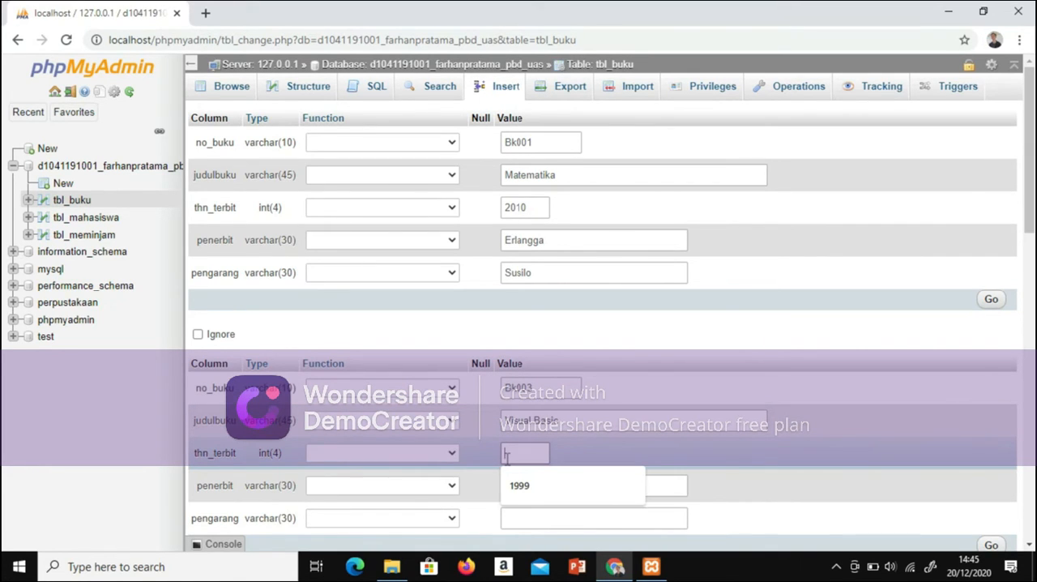
pyautogui.write('2012')
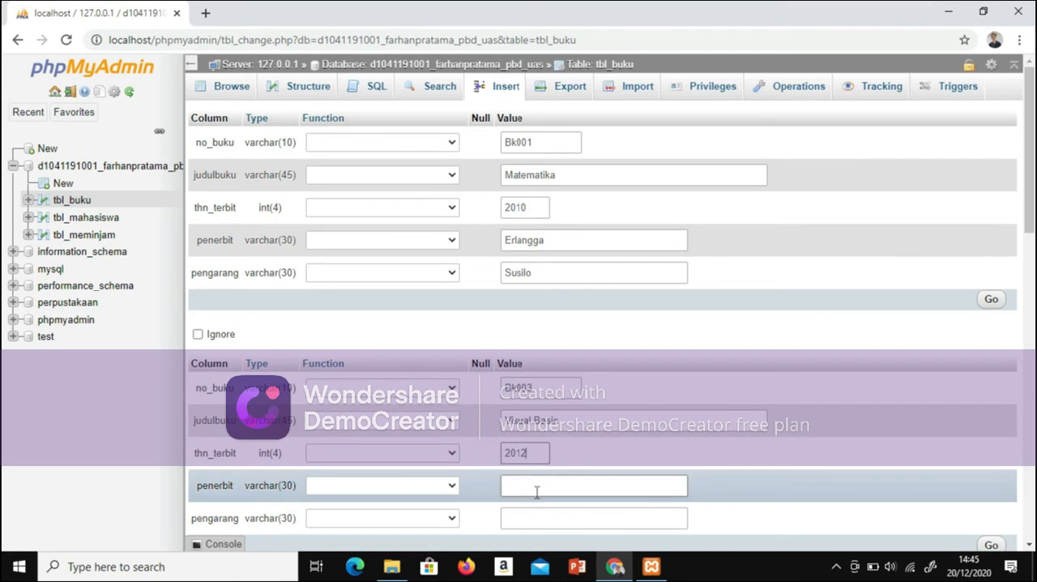
pyautogui.press('capslock')
pyautogui.write('G')
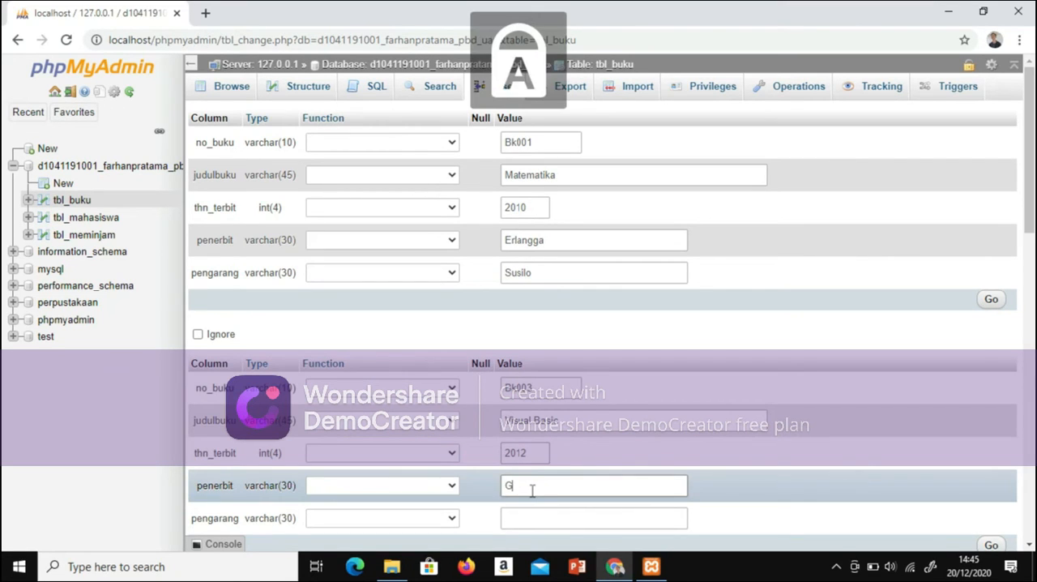
pyautogui.press('capslock')
pyautogui.write('ramedia')
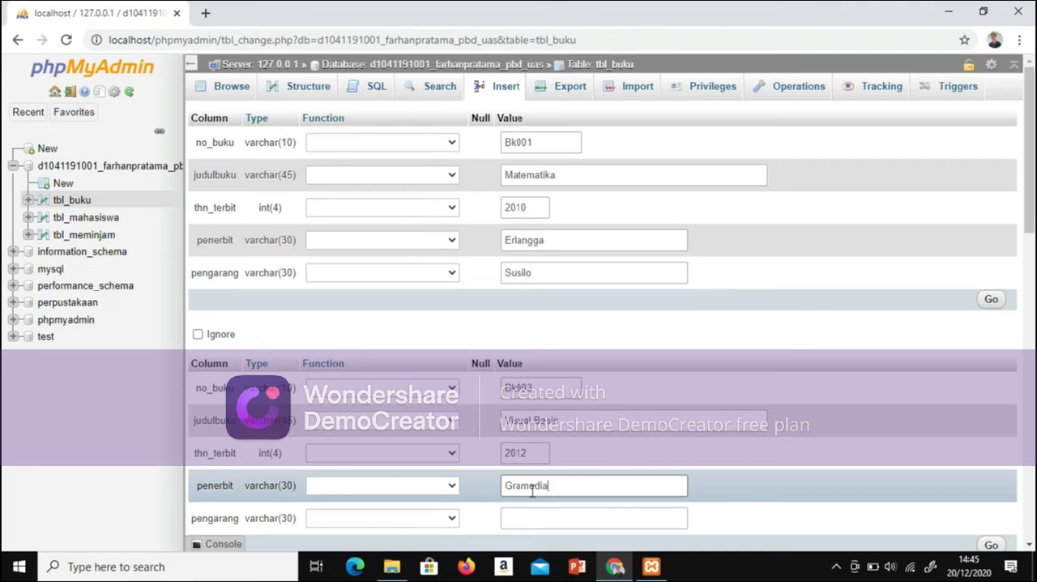
# Step: Enter the author's full name in pengarang for the second book row, with both words capitalized
pyautogui.click(538, 512)
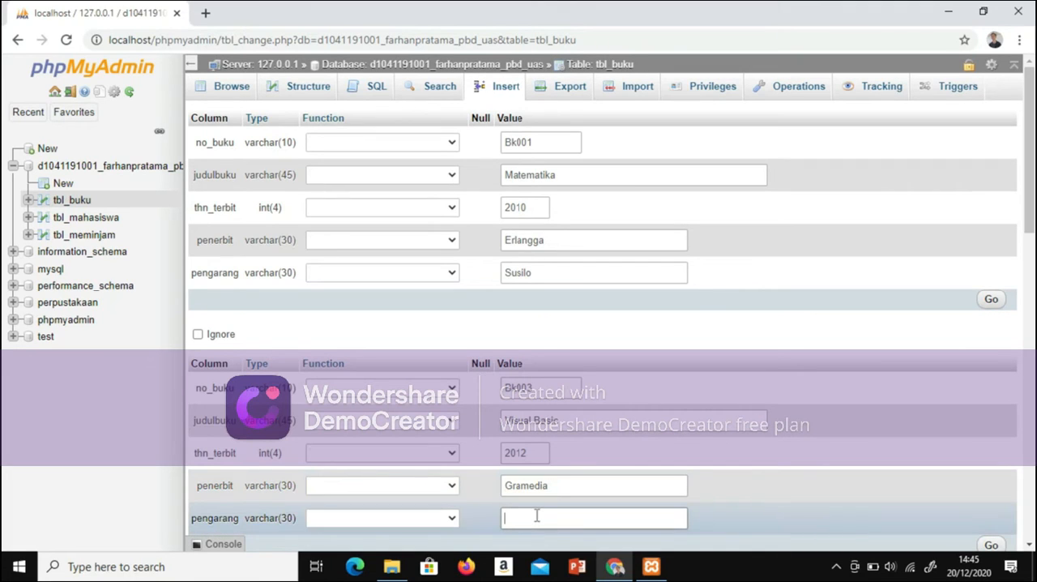
pyautogui.press('capslock')
pyautogui.write('Y')
pyautogui.press('capslock')
pyautogui.write('udha')
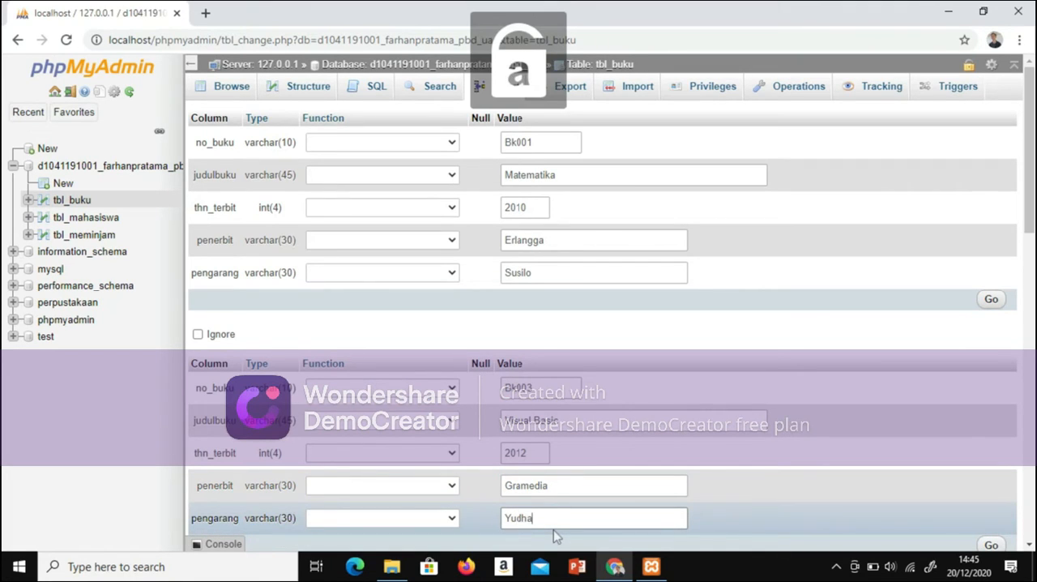
pyautogui.write(' pranata')
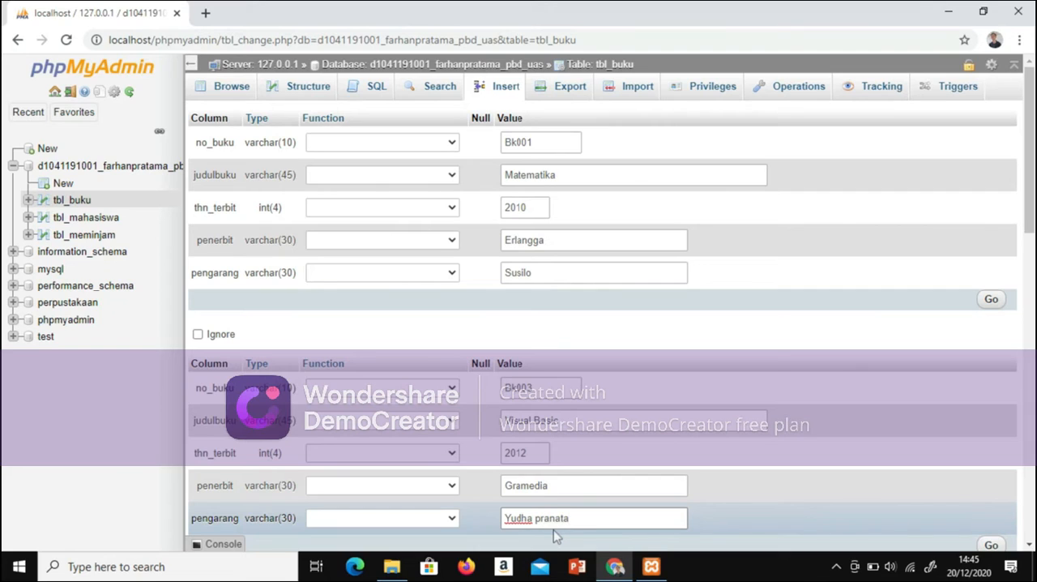
pyautogui.click(554, 529)
pyautogui.press('BackSpace')
pyautogui.press('capslock')
pyautogui.write('P')
pyautogui.press('capslock')
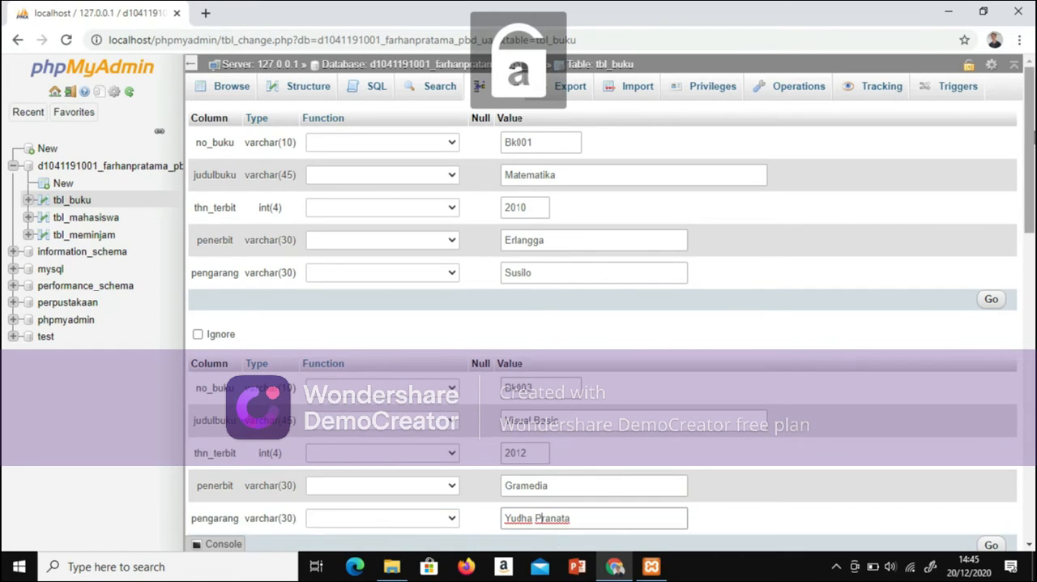
# Step: Set no_buku to Bk002 in the third book row
pyautogui.scroll(-3, 967, 266)
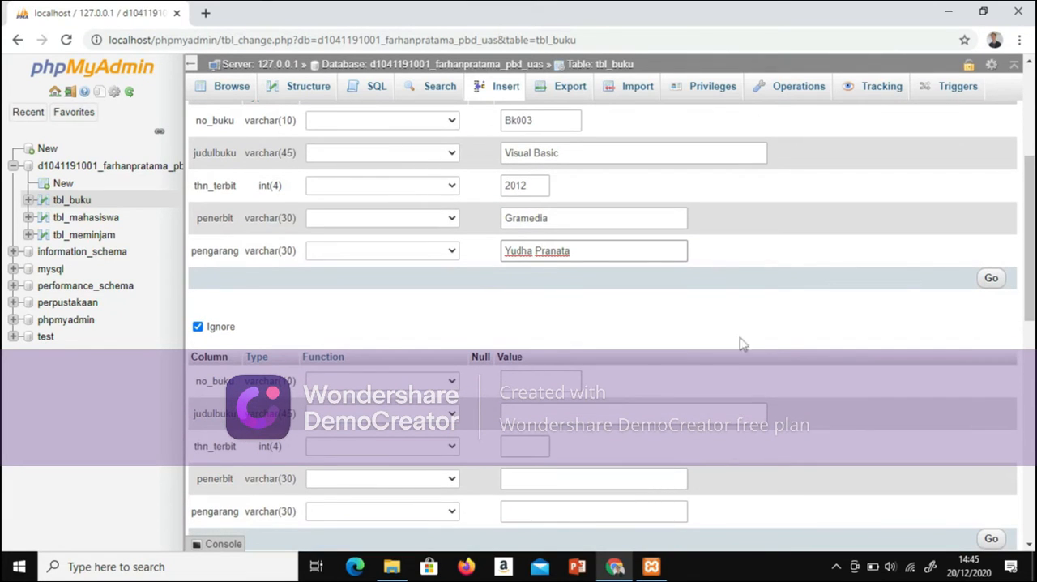
pyautogui.click(548, 380)
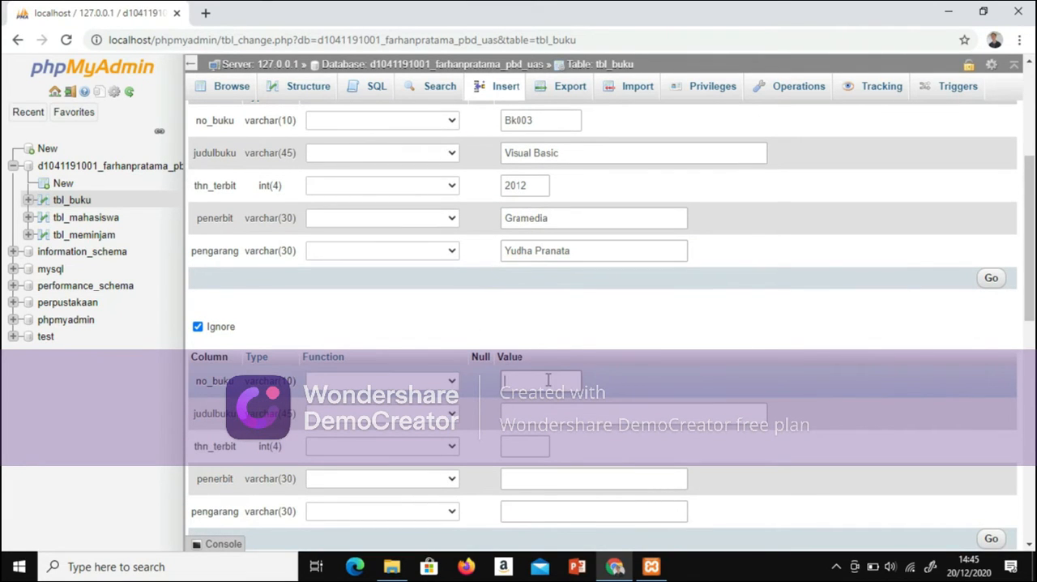
pyautogui.press('capslock')
pyautogui.write('B')
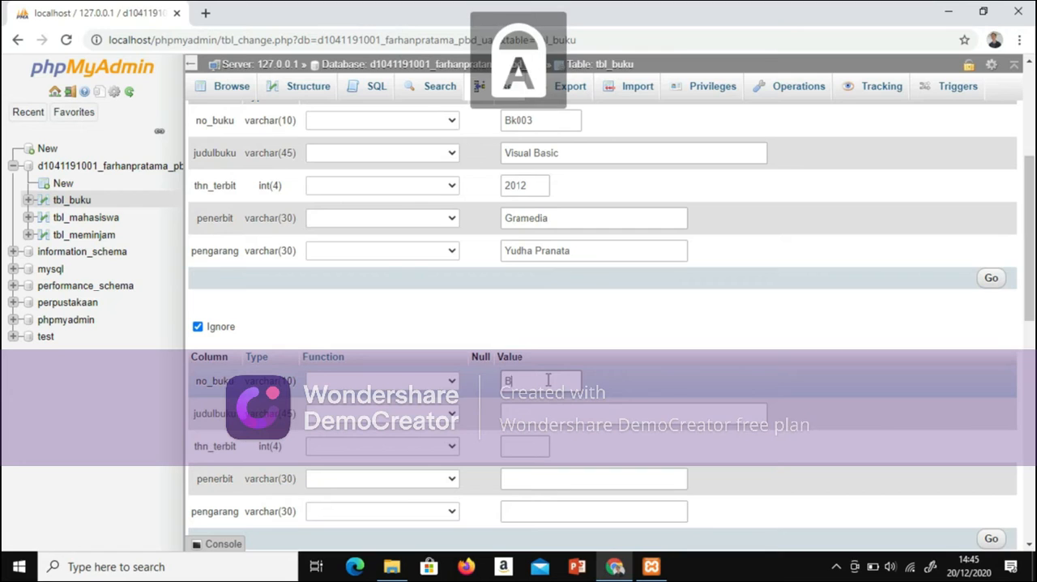
pyautogui.press('capslock')
pyautogui.write('k002')
# Step: Set judulbuku to Basic data in the third book row
pyautogui.click(551, 415)
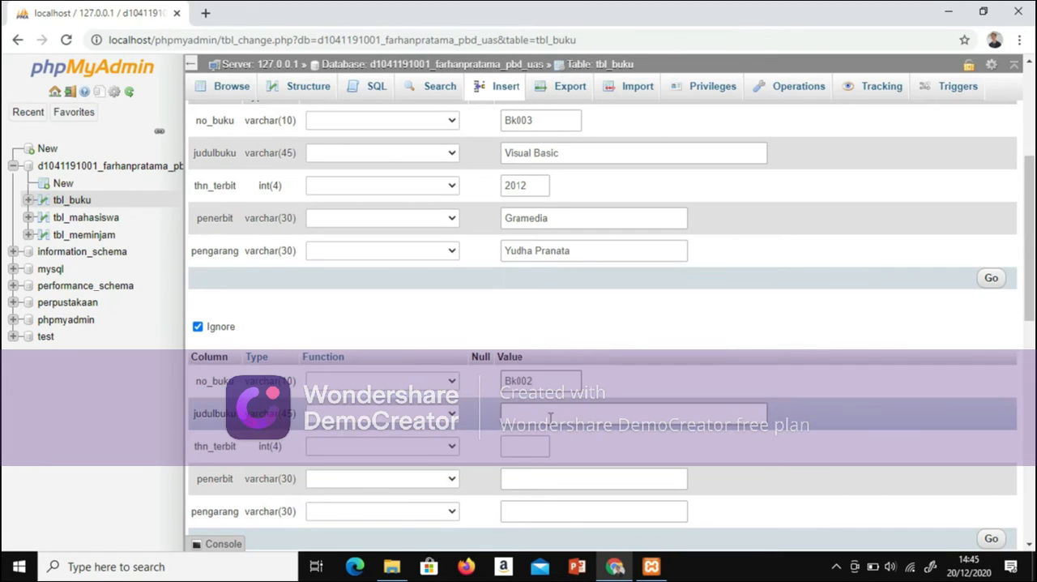
pyautogui.press('capslock')
pyautogui.write('B')
pyautogui.press('capslock')
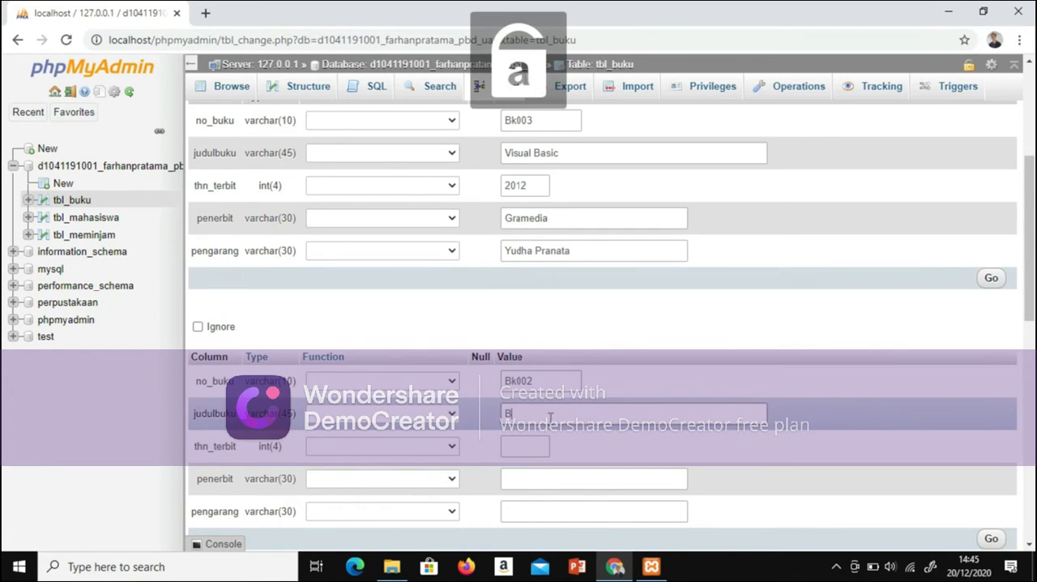
pyautogui.write('a')
pyautogui.press('BackSpace')
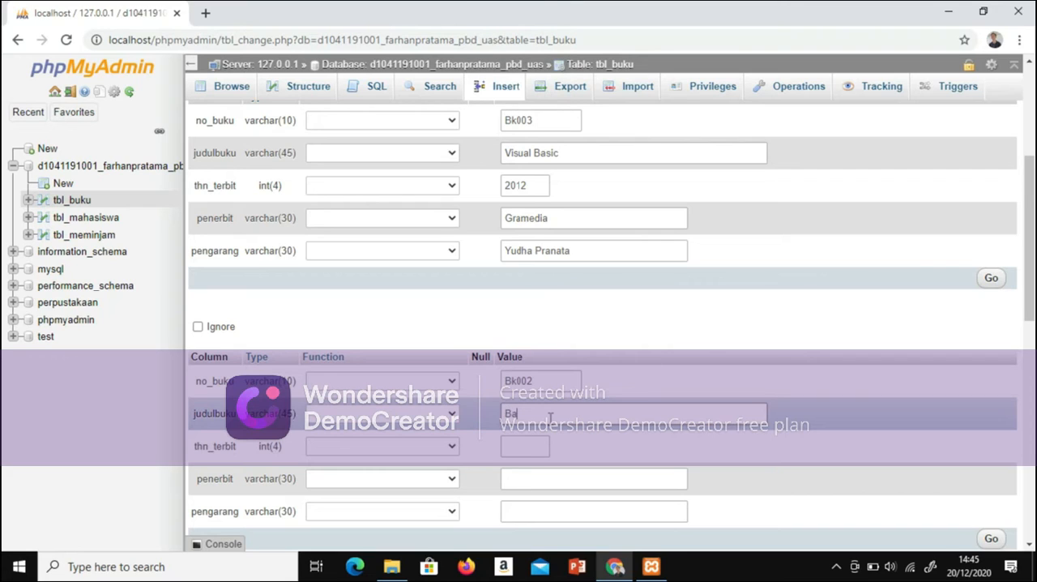
pyautogui.press('capslock')
pyautogui.press('capslock')
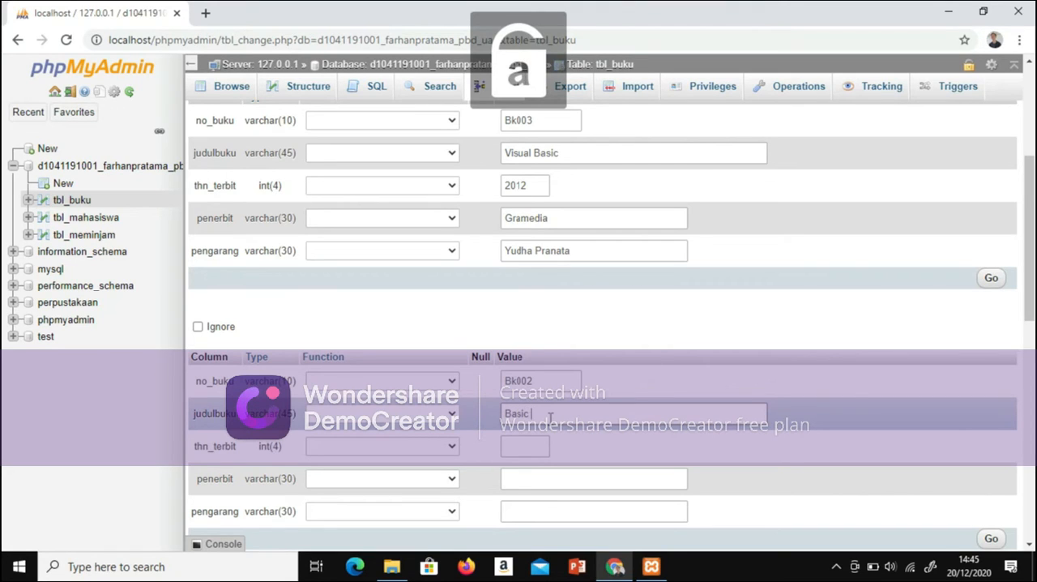
pyautogui.write('asic data')
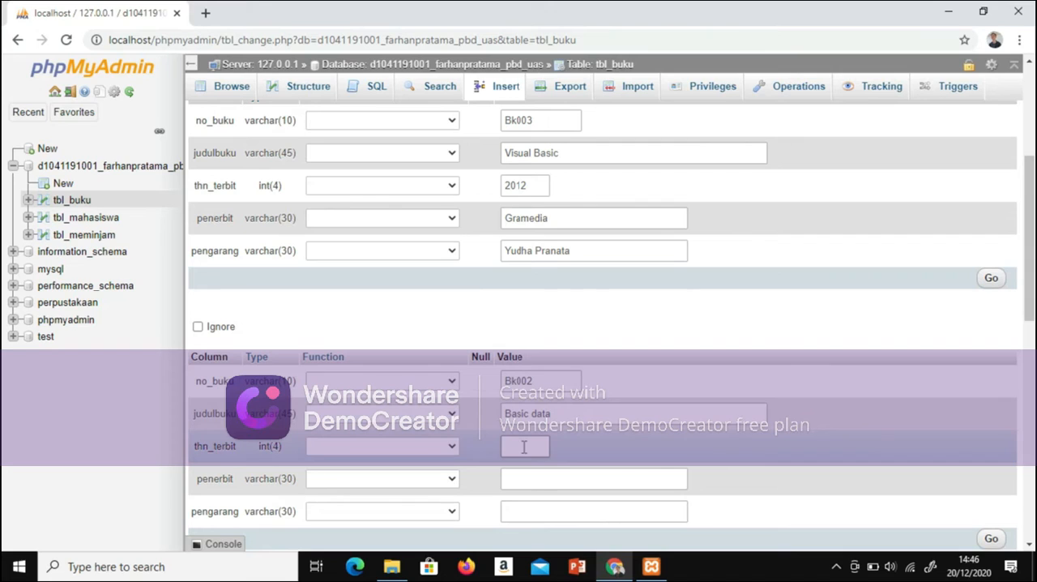
# Step: Set thn_terbit to 2009 and penerbit to Tinta emas in the third book row
pyautogui.write('2009')
pyautogui.click(530, 480)
pyautogui.press('capslock')
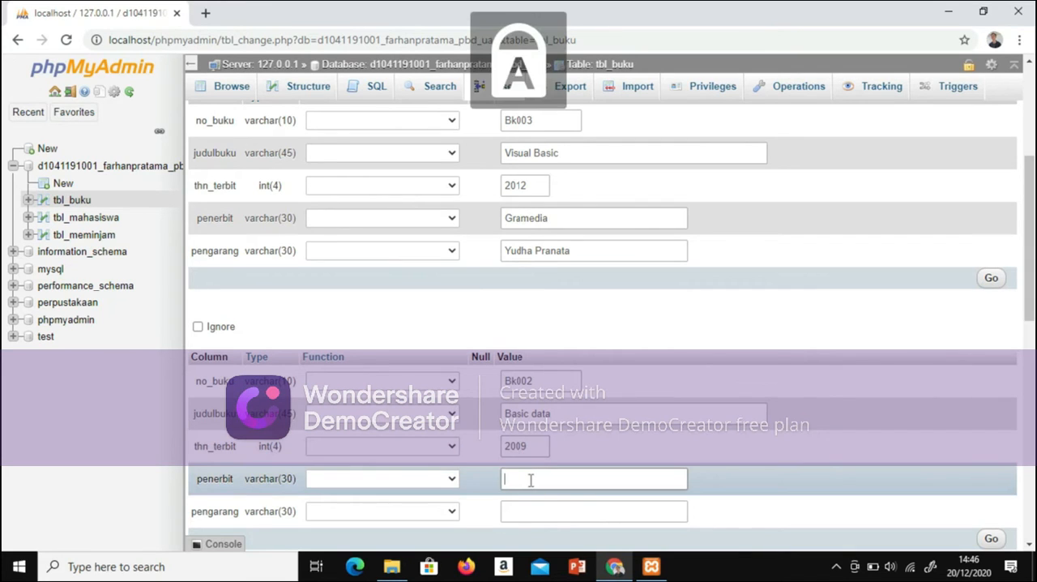
pyautogui.write('T')
pyautogui.press('capslock')
pyautogui.write('inta emas')
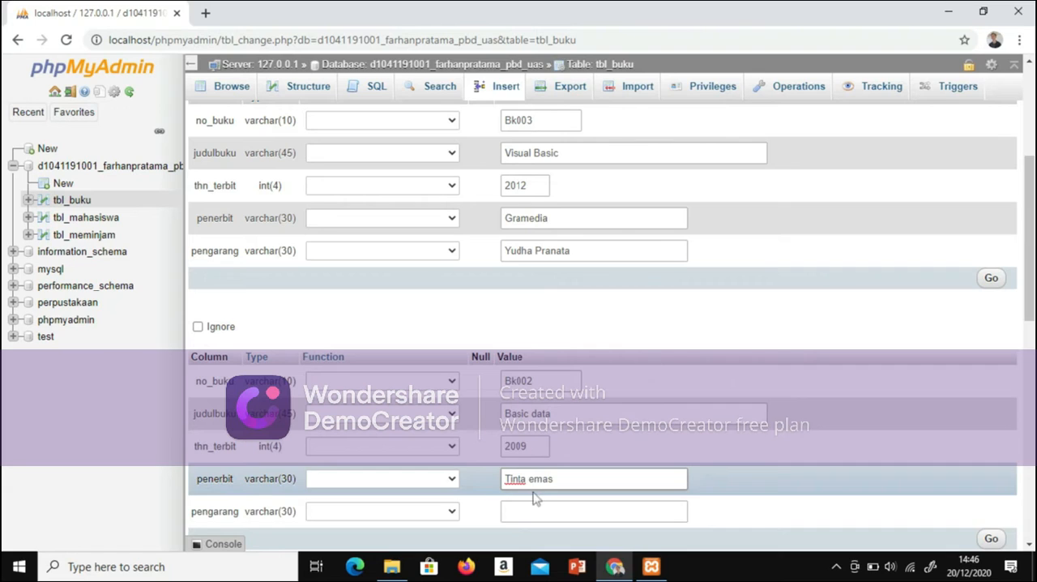
# Step: Enter the author's name in pengarang for the third book row
pyautogui.click(537, 502)
pyautogui.press('capslock')
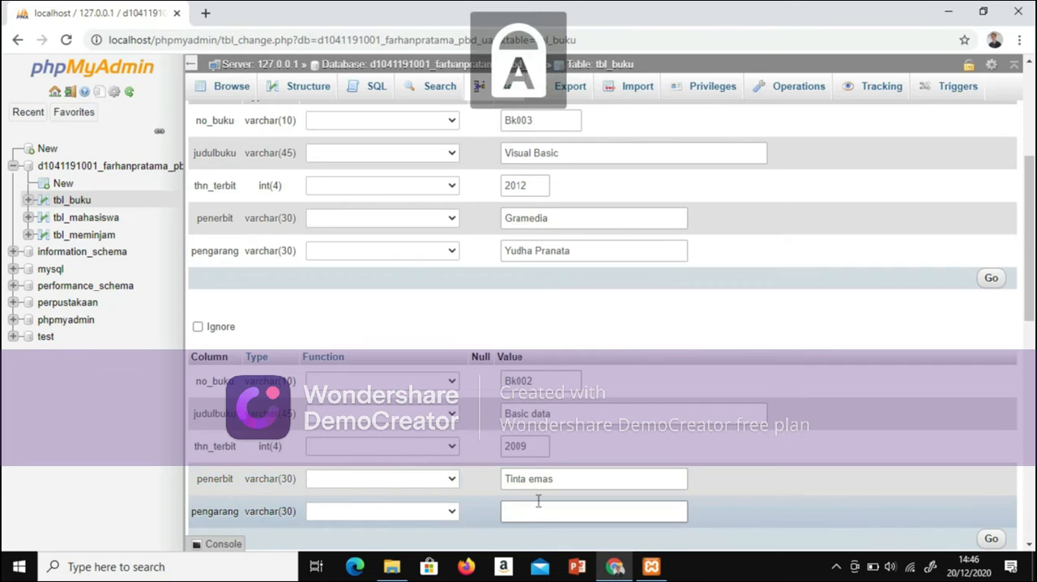
pyautogui.write('A')
pyautogui.press('capslock')
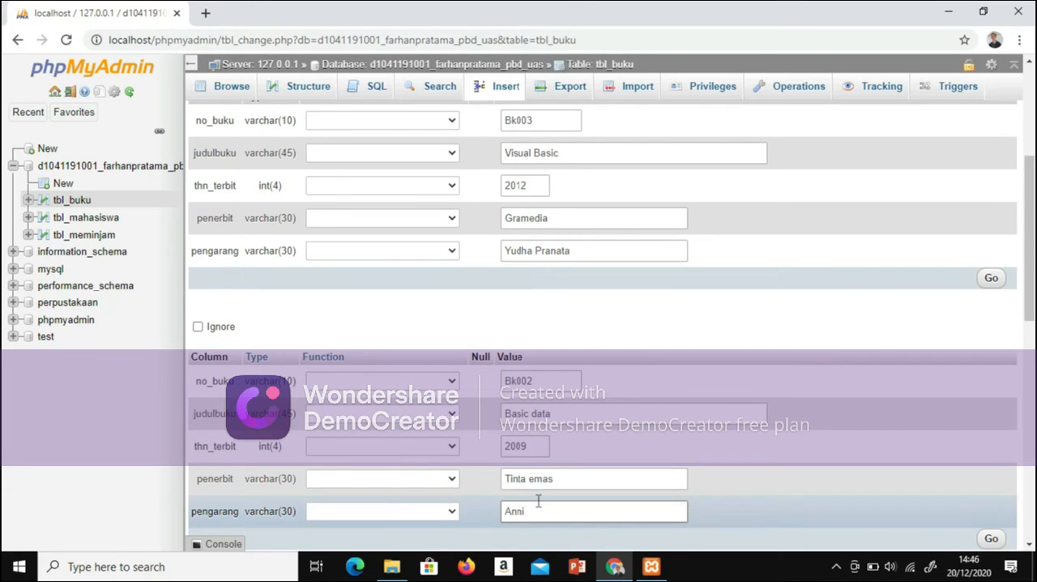
# Step: Set no_buku to Bk005 in the fourth book row
pyautogui.moveTo(1031, 252); pyautogui.dragTo(1031, 357)
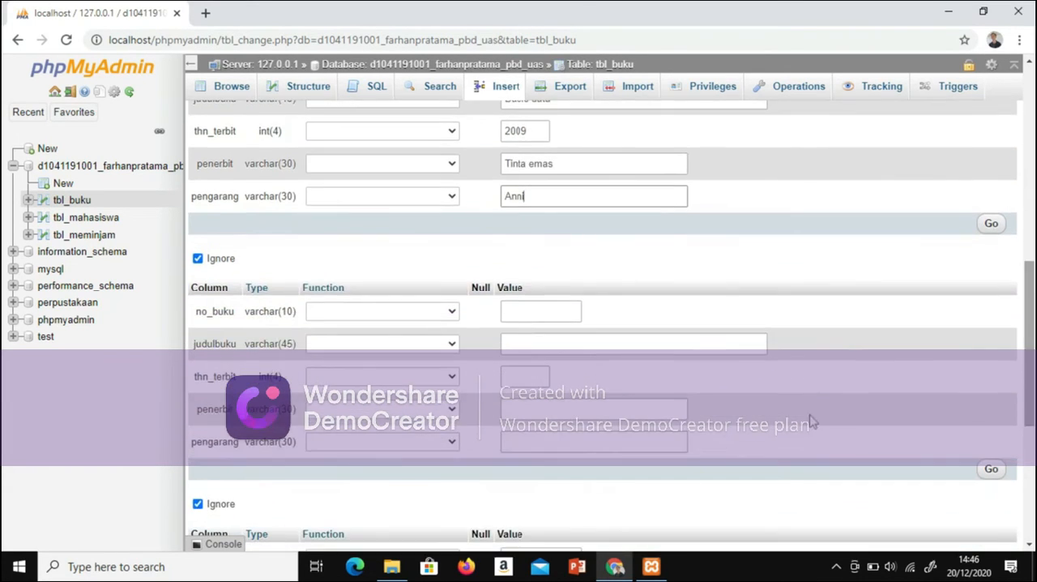
pyautogui.click(548, 320)
pyautogui.press('capslock')
pyautogui.write('Bk005')
pyautogui.press('capslock')
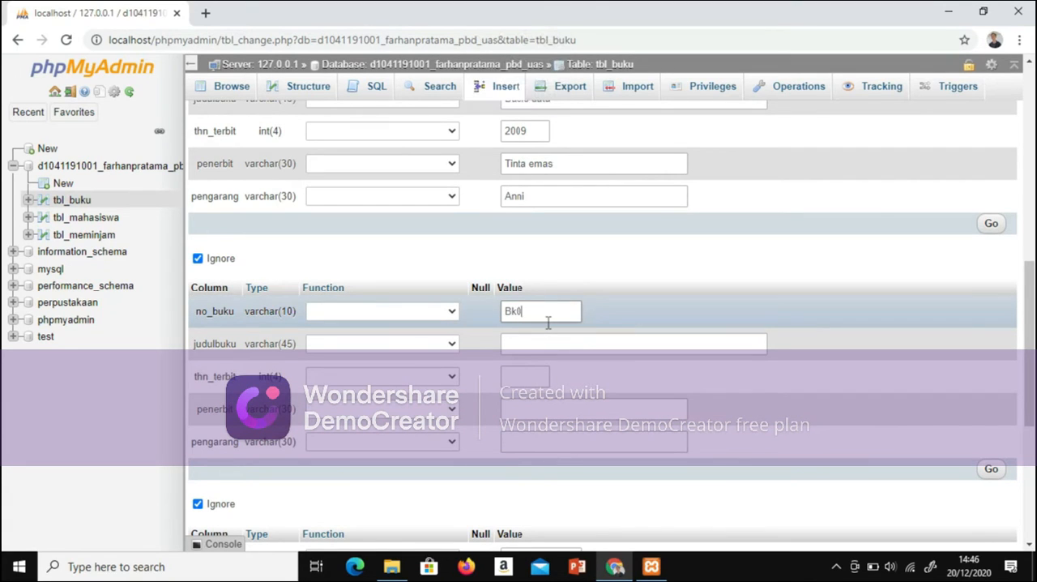
# Step: Set judulbuku to Struktur data and thn_terbit to 2011 in the fourth book row
pyautogui.click(550, 346)
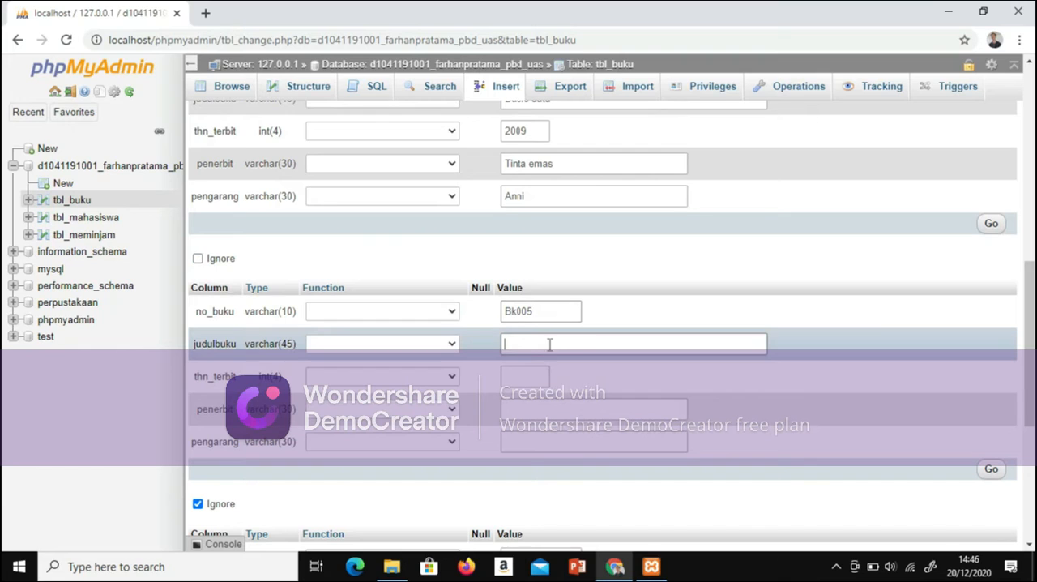
pyautogui.write('Stru')
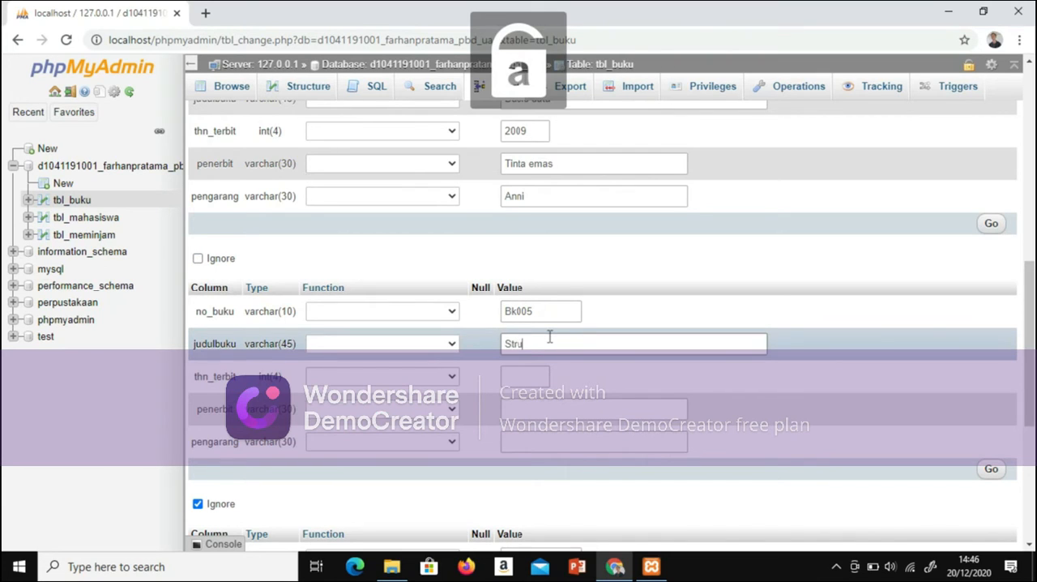
pyautogui.write('ktur data')
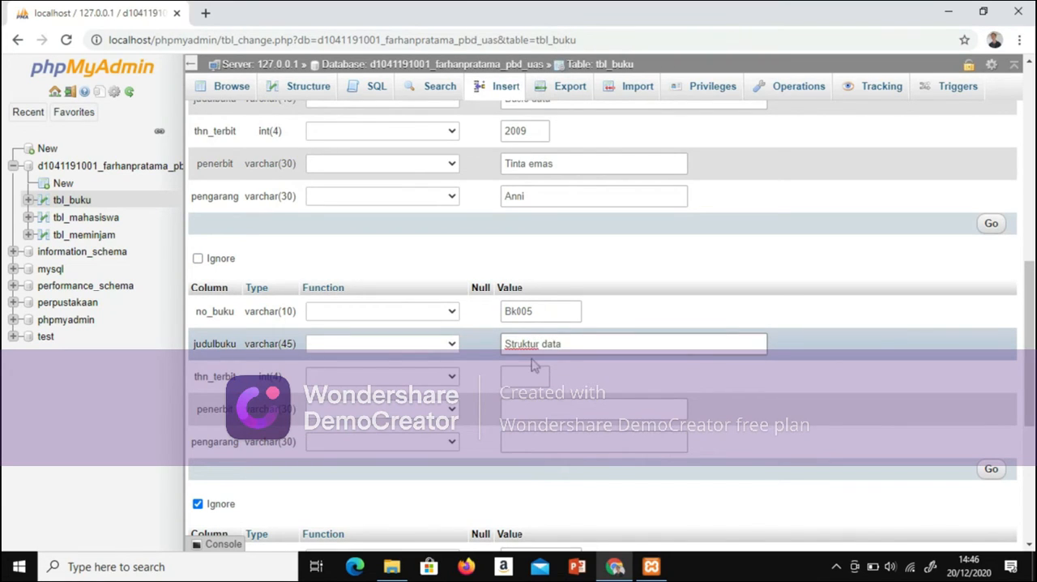
pyautogui.click(535, 375)
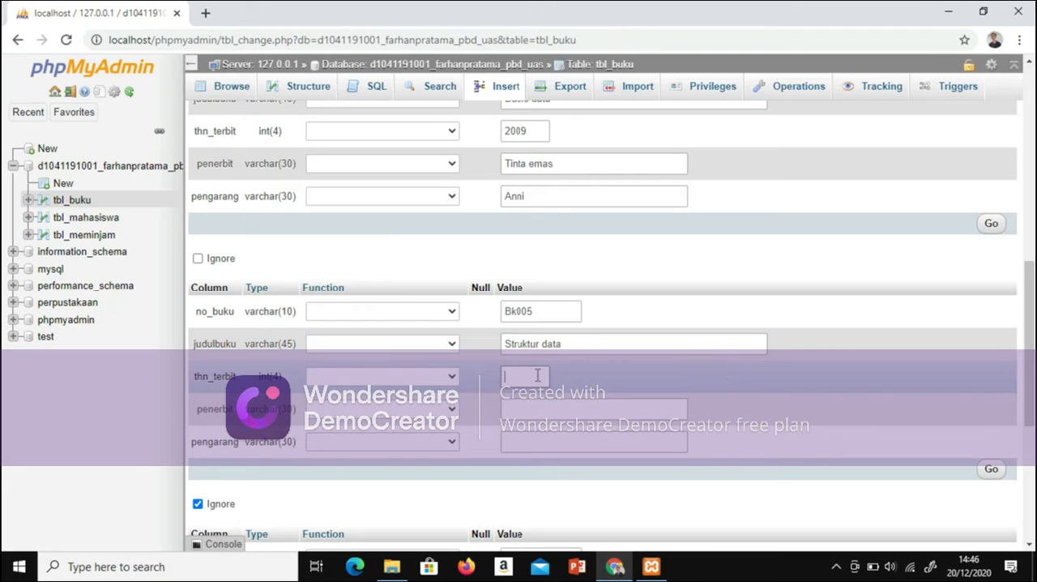
pyautogui.write('2011')
# Step: Set penerbit to Smart Book in the fourth book row
pyautogui.click(547, 411)
pyautogui.press('capslock')
pyautogui.write('S')
pyautogui.press('capslock')
pyautogui.write('ma')
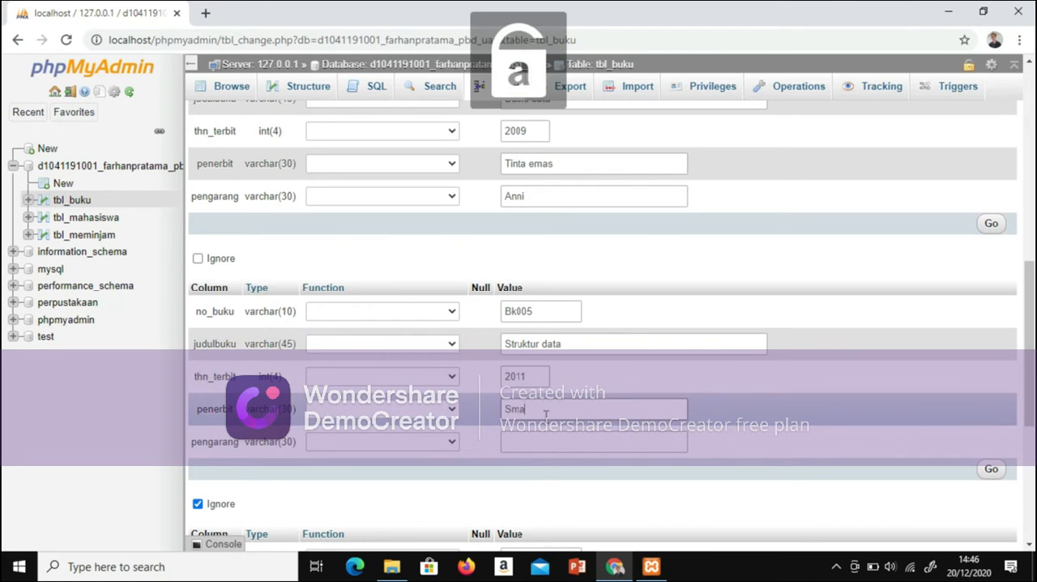
pyautogui.write('rt')
pyautogui.press('capslock')
pyautogui.write('B')
pyautogui.press('capslock')
pyautogui.write('ook')
# Step: Enter the author's name in pengarang for the fourth book row
pyautogui.click(629, 444)
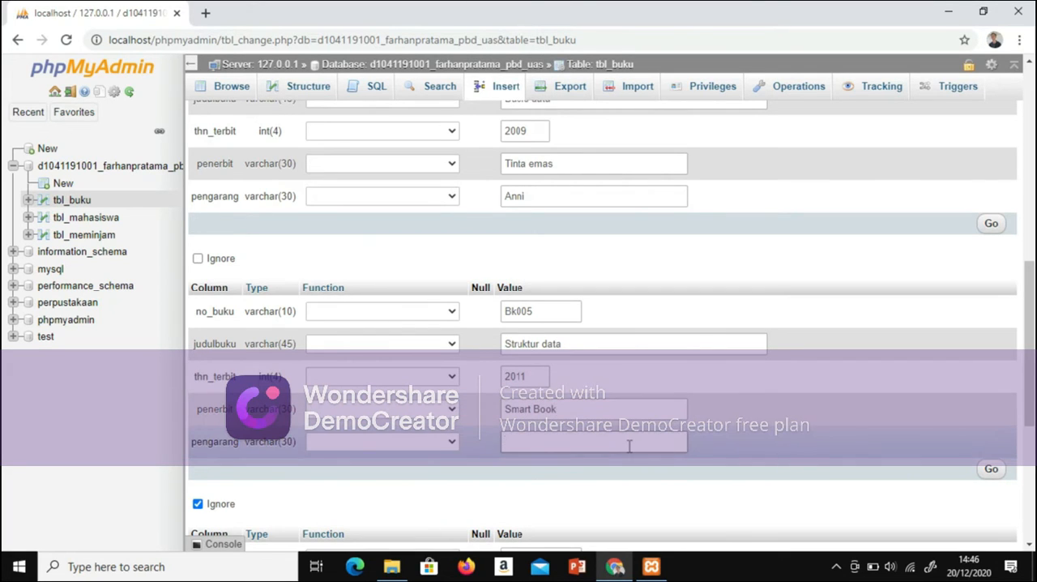
pyautogui.press('capslock')
pyautogui.write('ALAN')
pyautogui.press('capslock')
pyautogui.write('lam')
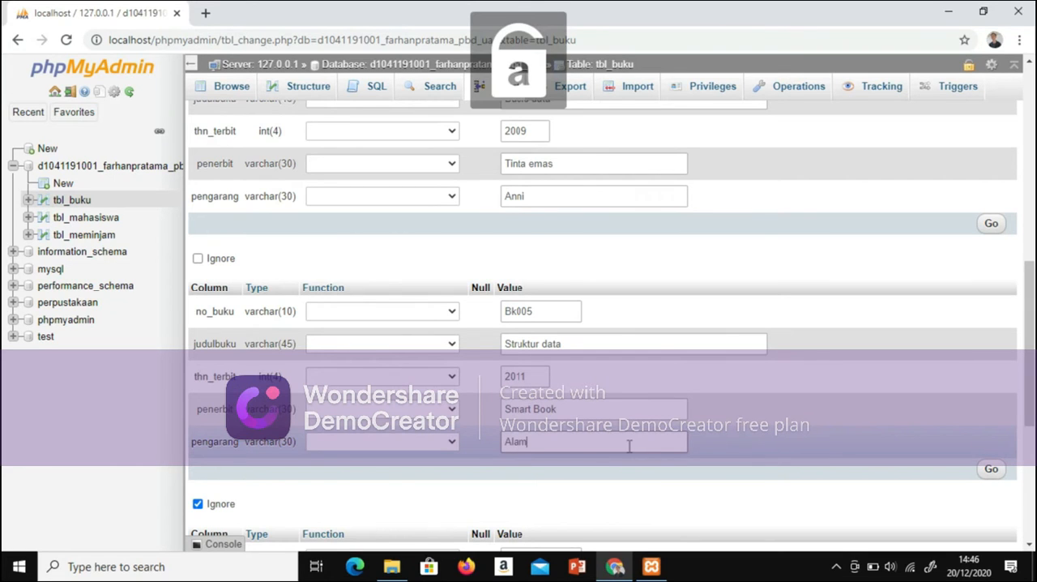
pyautogui.press('BackSpace')
pyautogui.write('n')
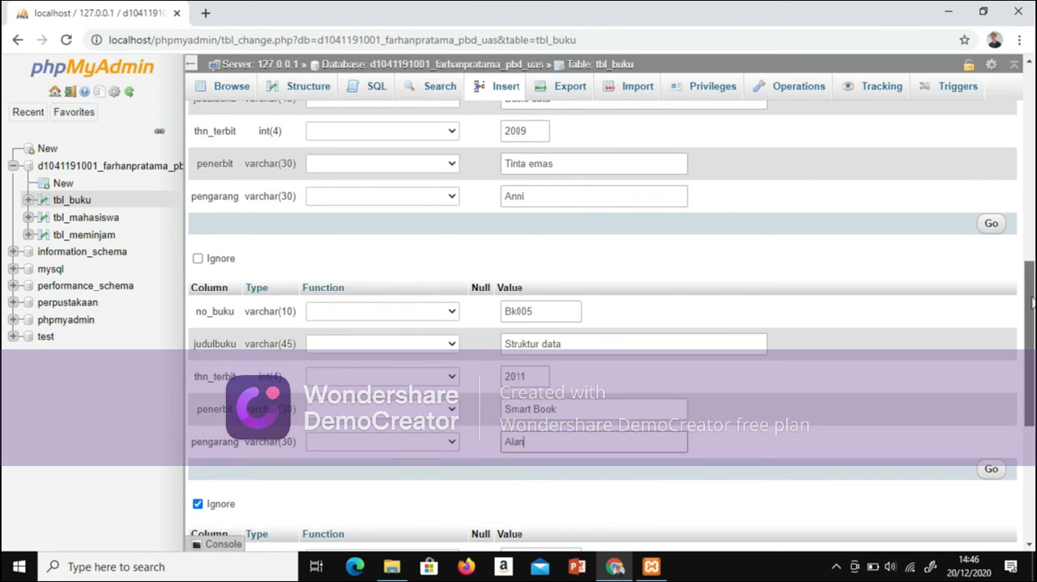
# Step: Set no_buku to Bk004 and judulbuku to Jaringan in the fifth book row
pyautogui.scroll(-3, 622, 368)
pyautogui.click(564, 345)
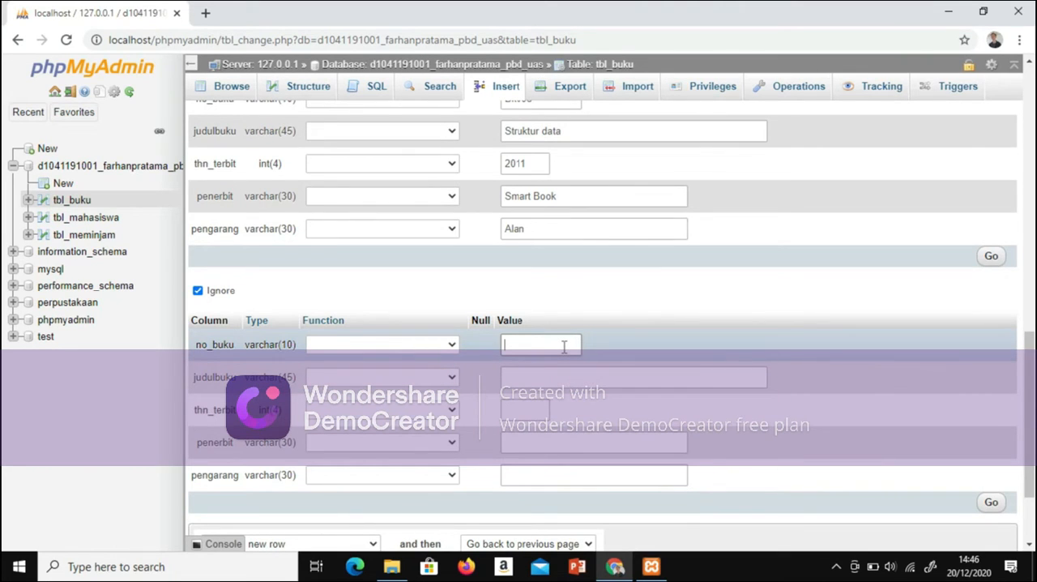
pyautogui.write('B')
pyautogui.press('capslock')
pyautogui.write('k004')
pyautogui.click(564, 376)
pyautogui.press('capslock')
pyautogui.write('J')
pyautogui.press('capslock')
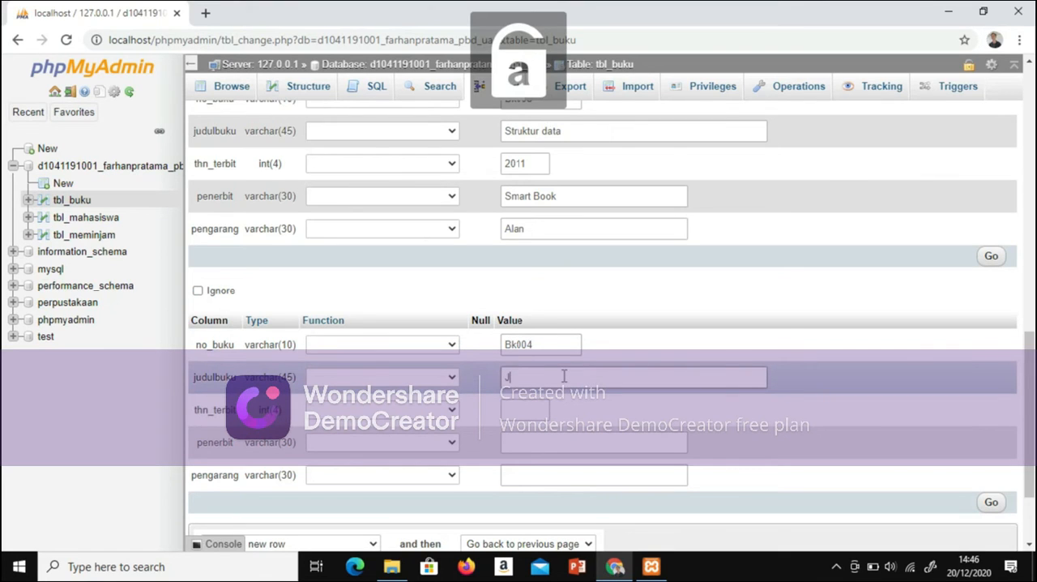
pyautogui.write('aringan')
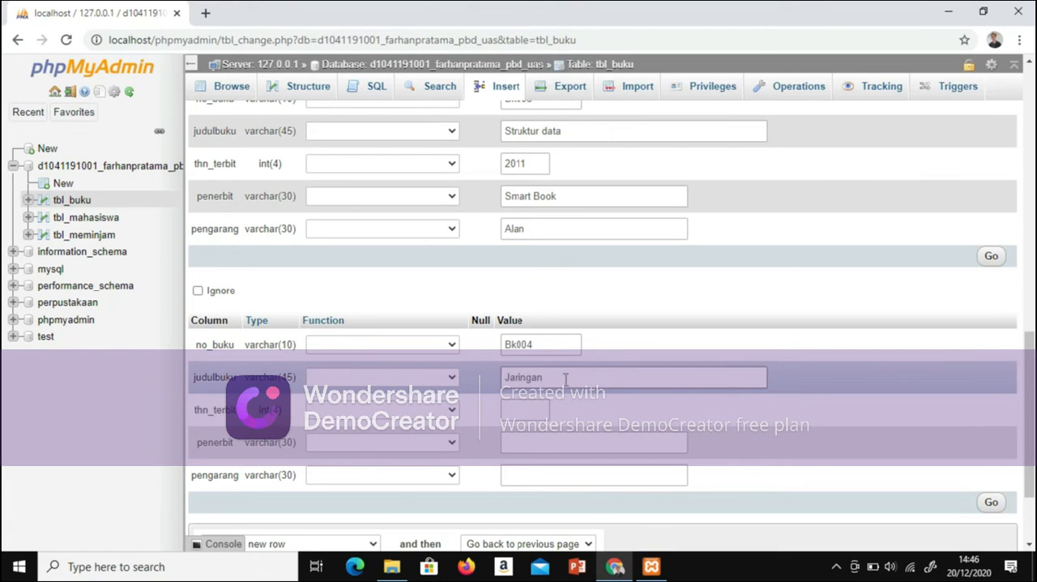
# Step: Set thn_terbit to 2008 and penerbit to Penebar swadaya in the fifth book row
pyautogui.click(535, 414)
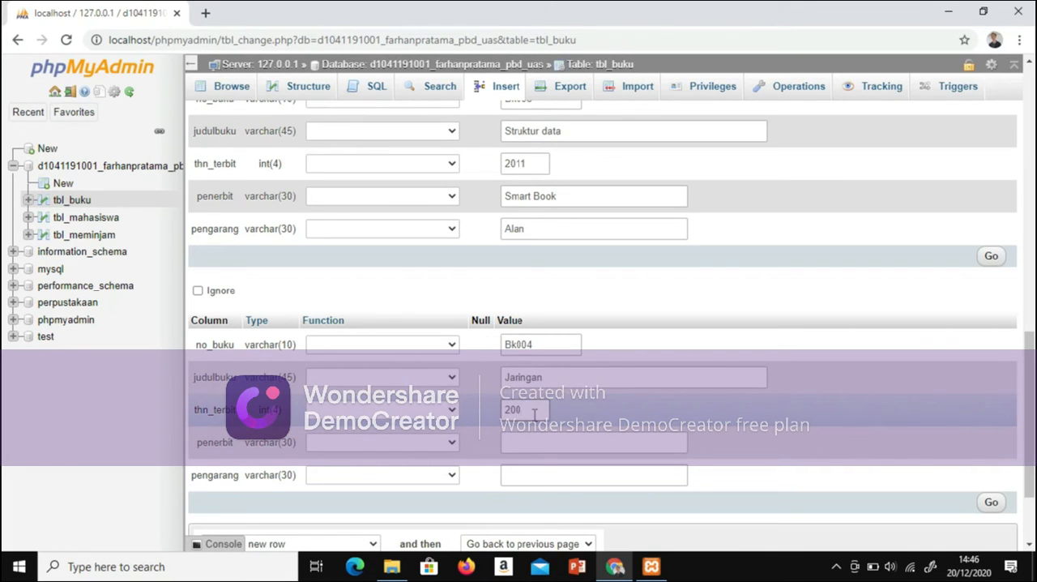
pyautogui.click(539, 441)
pyautogui.press('capslock')
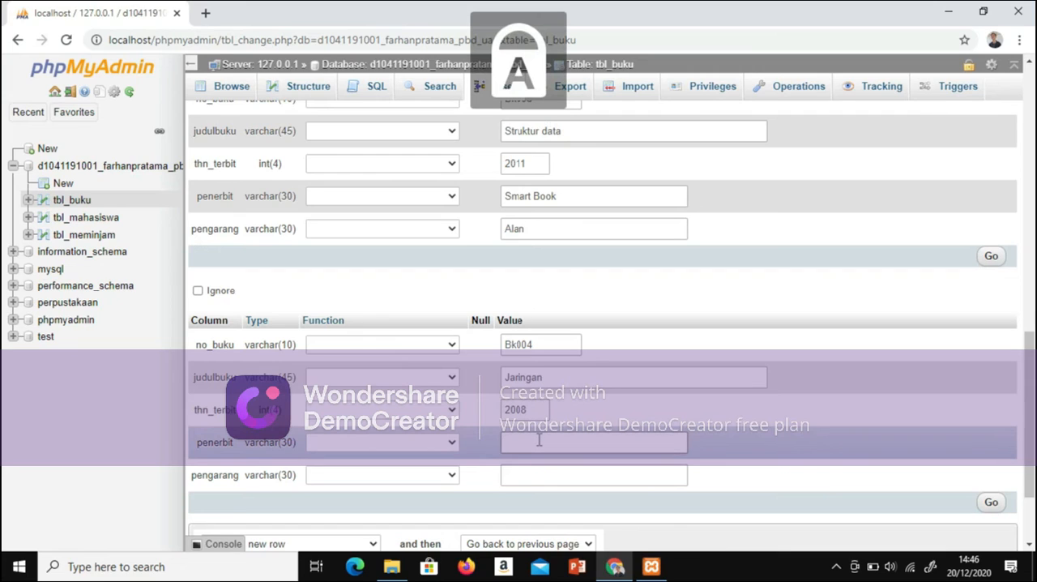
pyautogui.write('P')
pyautogui.press('capslock')
pyautogui.write('ene')
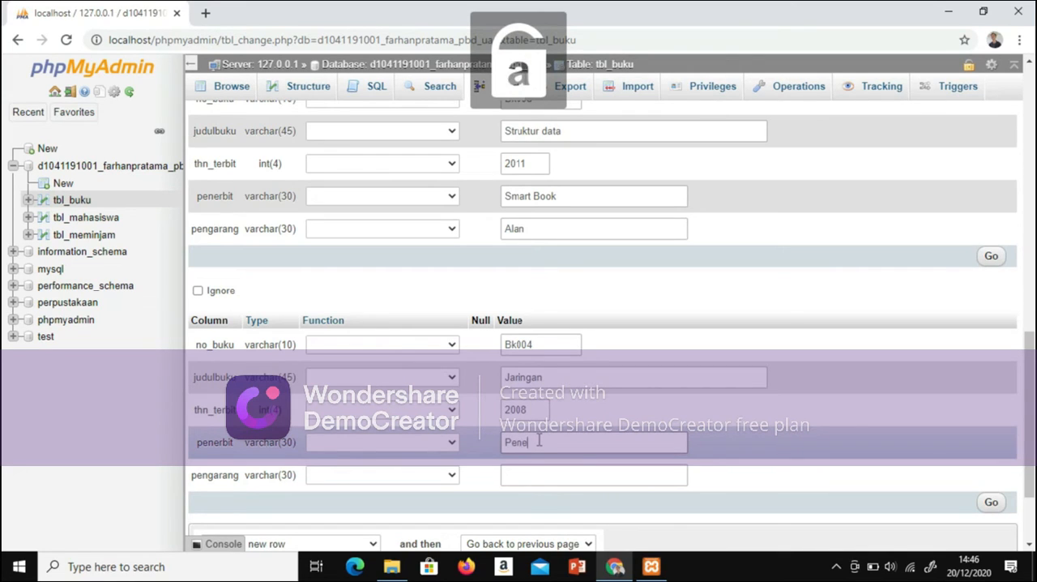
pyautogui.write('bar swadaya')
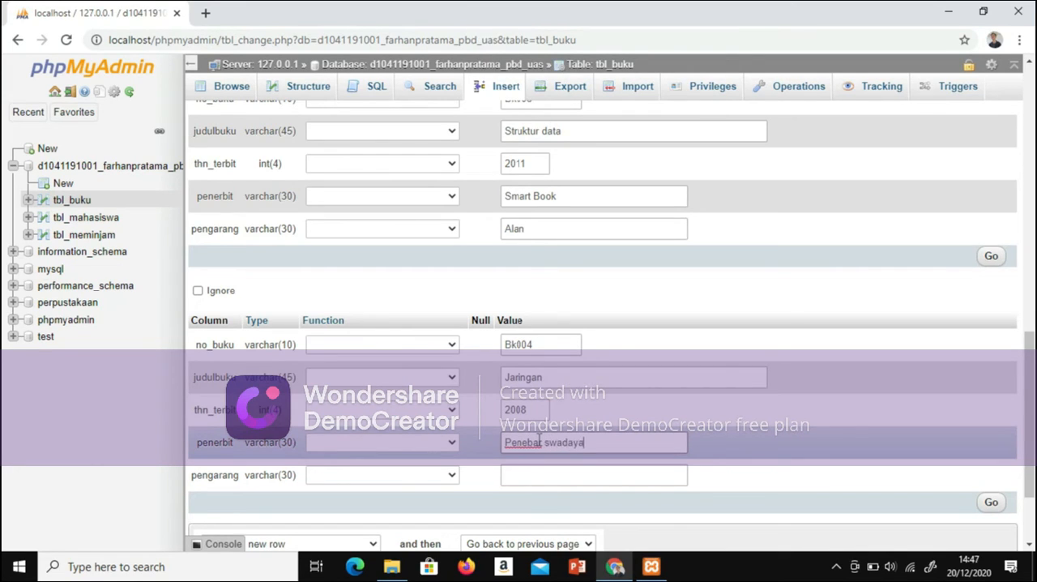
# Step: Enter the author's name in pengarang for the fifth book row and submit all the rows for insertion into tbl_buku
pyautogui.click(553, 475)
pyautogui.press('capslock')
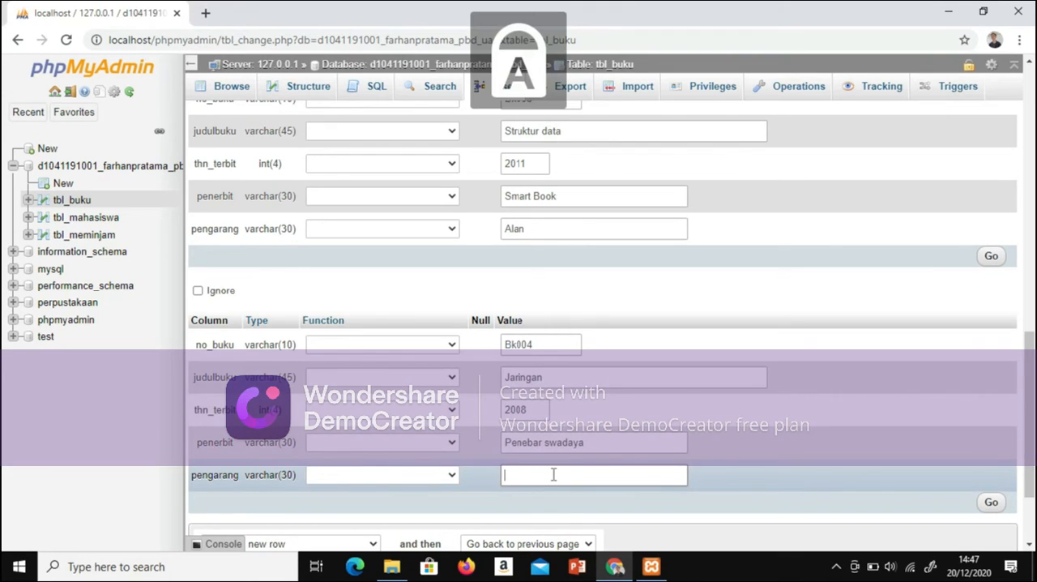
pyautogui.write('ALEX')
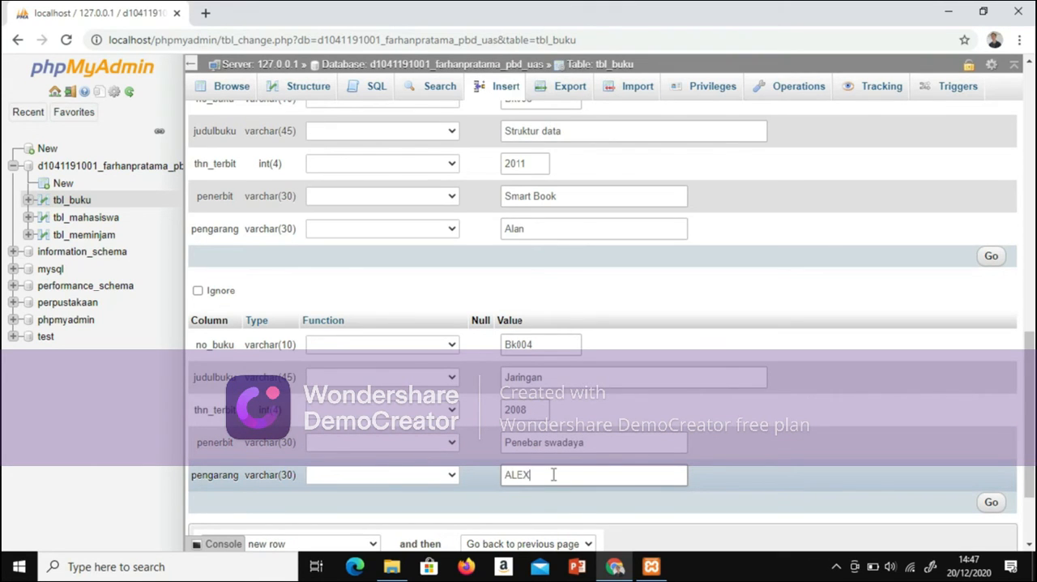
pyautogui.press('BackSpace')
pyautogui.press('BackSpace')
pyautogui.press('capslock')
pyautogui.write('ex')
pyautogui.scroll(-2, 1029, 405)
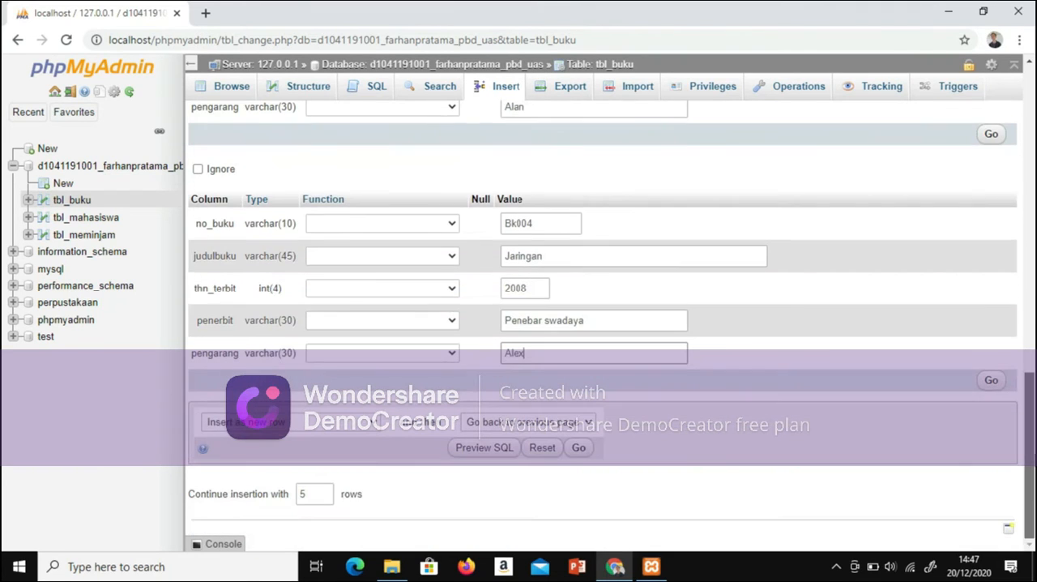
pyautogui.click(578, 448)
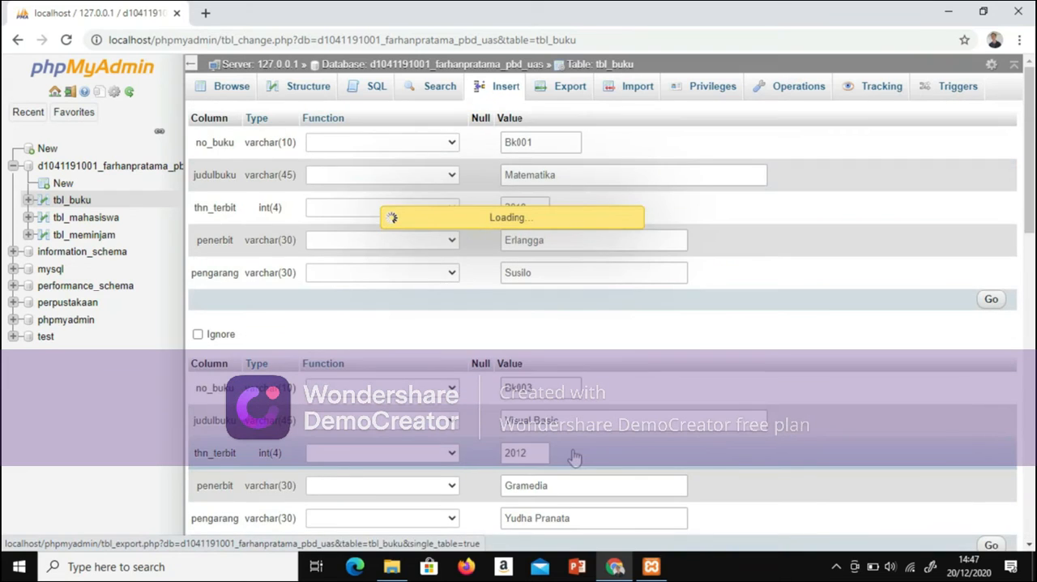
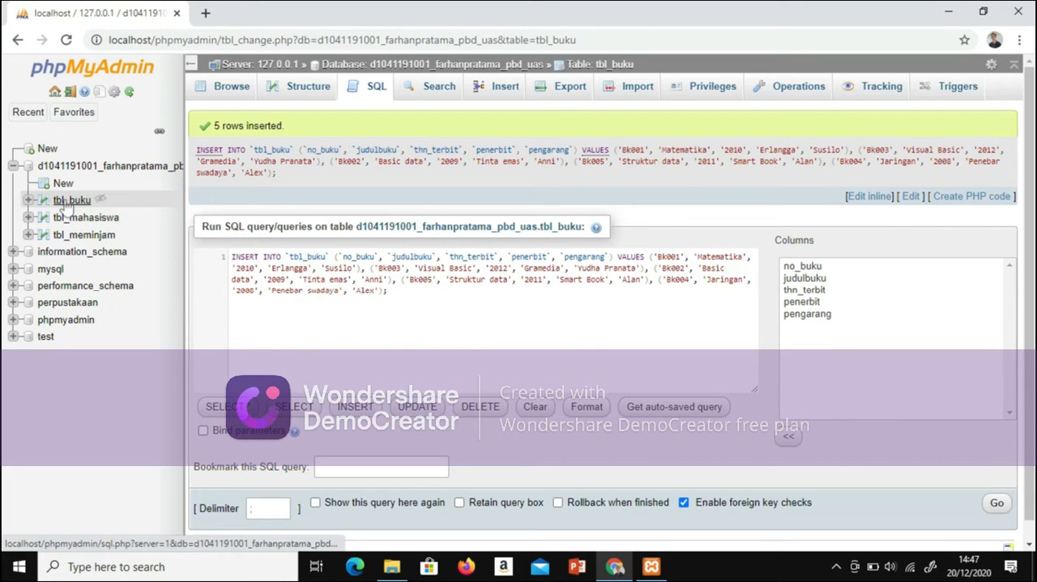
# Step: Browse the records in tbl_buku and open the insert form for tbl_meminjam
pyautogui.click(66, 207)
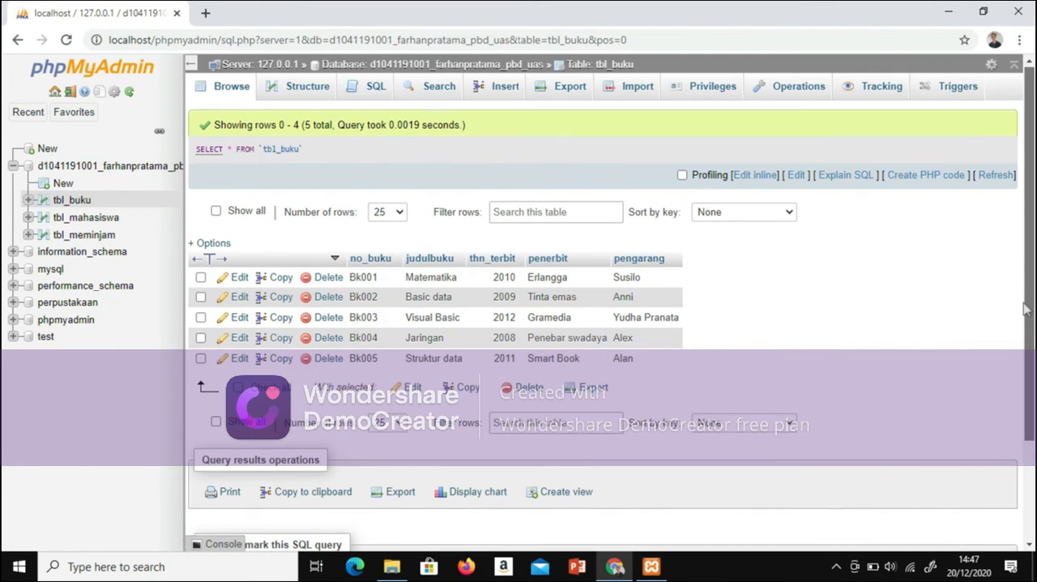
pyautogui.moveTo(1026, 309)
pyautogui.mouseDown()
pyautogui.moveTo(1027, 387)
pyautogui.moveTo(1027, 315)
pyautogui.mouseUp()
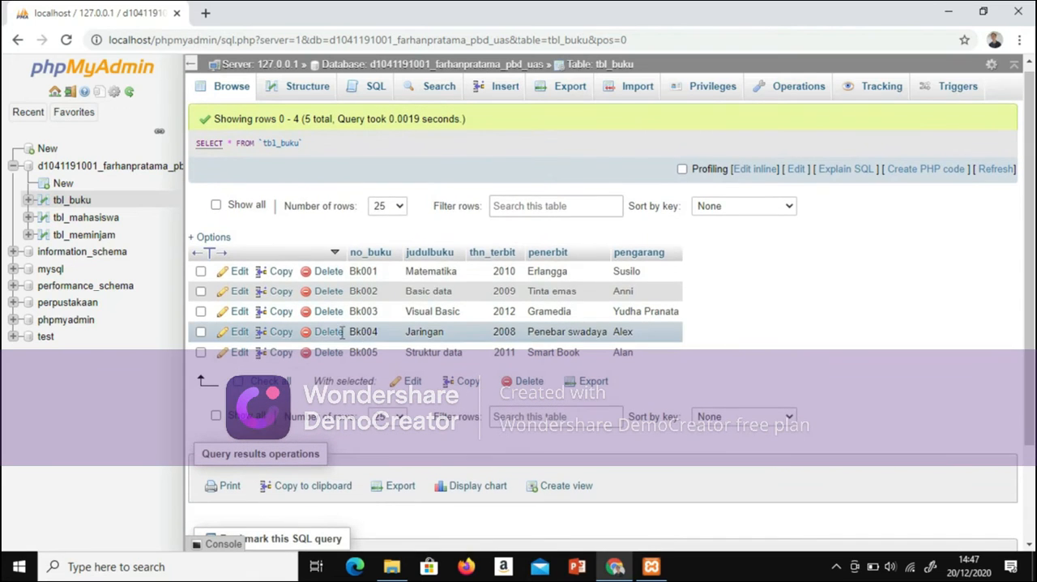
pyautogui.click(91, 235)
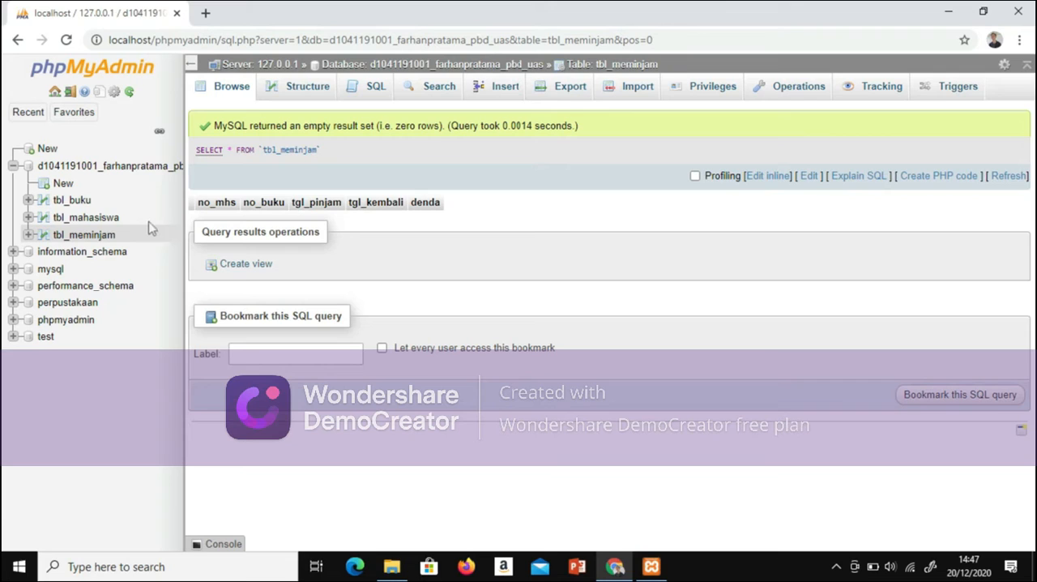
pyautogui.click(489, 94)
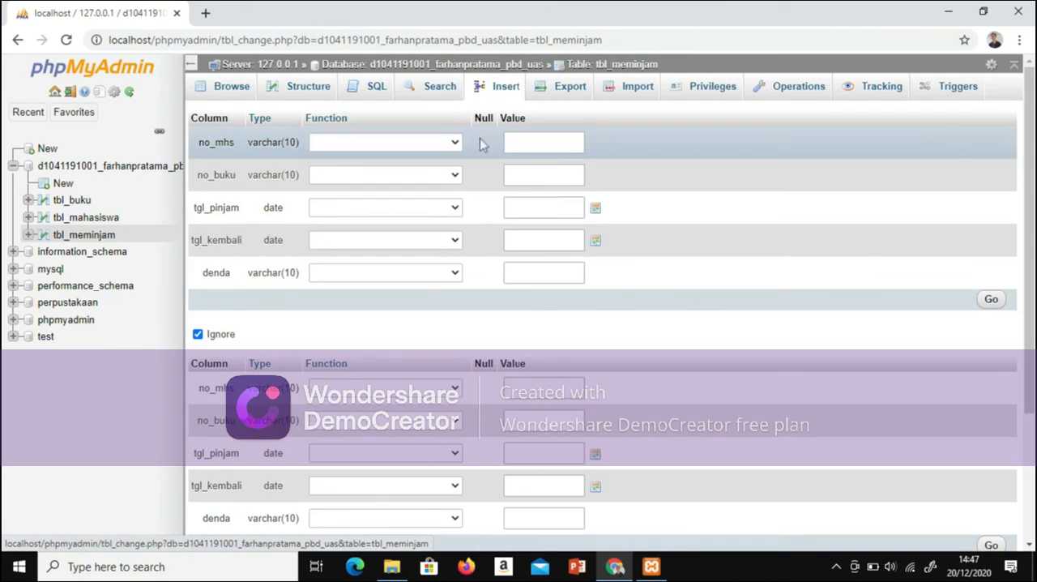
# Step: Set no_mhs to MHS01 and no_buku to Bk001 in the first tbl_meminjam row
pyautogui.click(569, 146)
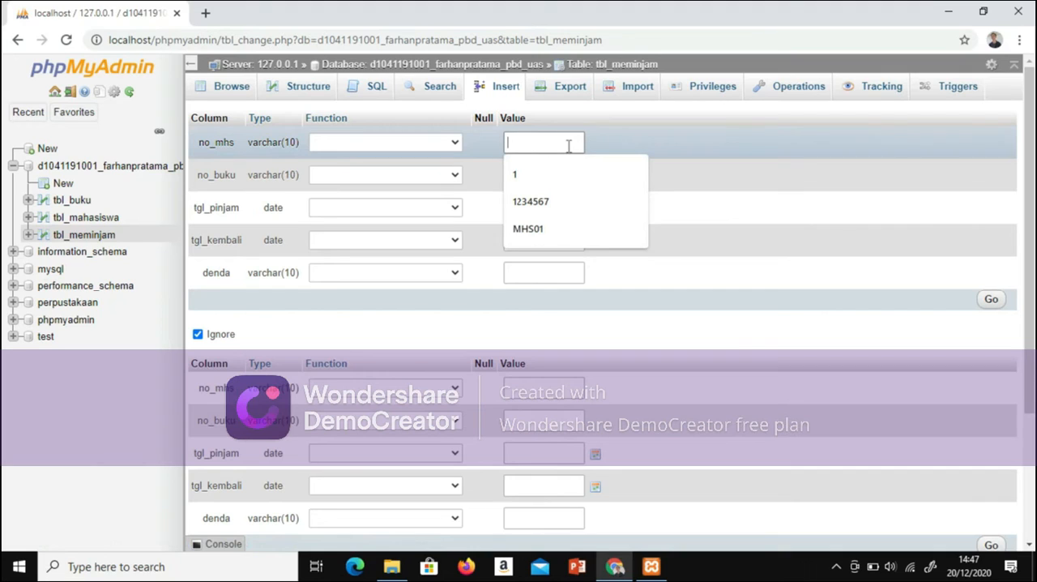
pyautogui.write('Mhs')
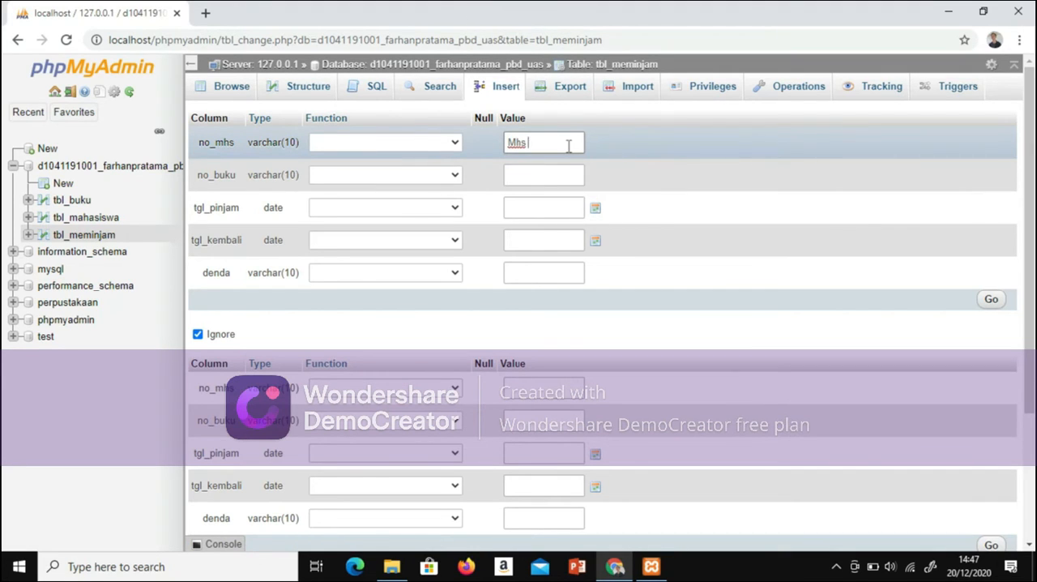
pyautogui.press('BackSpace')
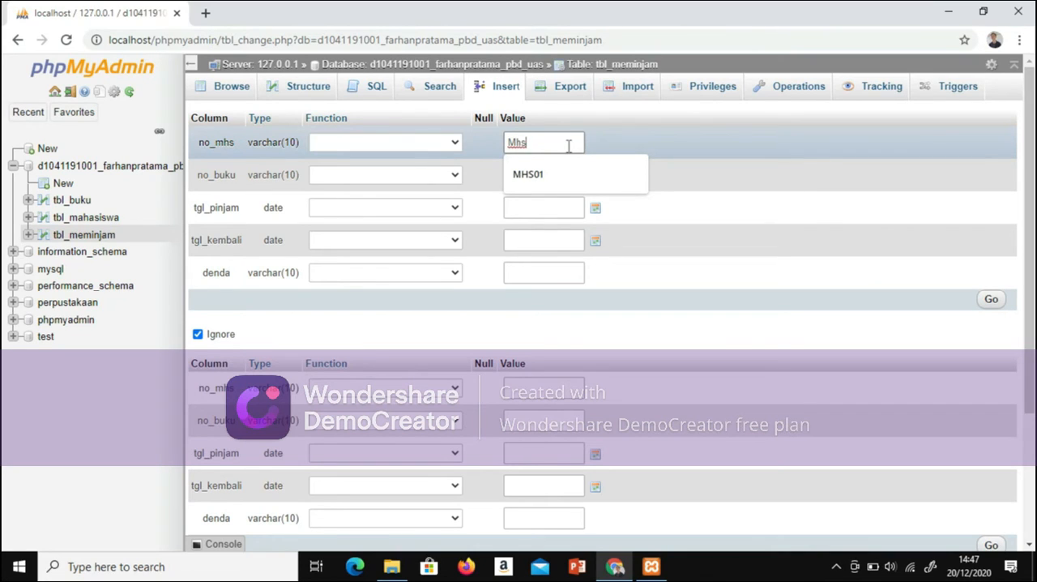
pyautogui.write('001')
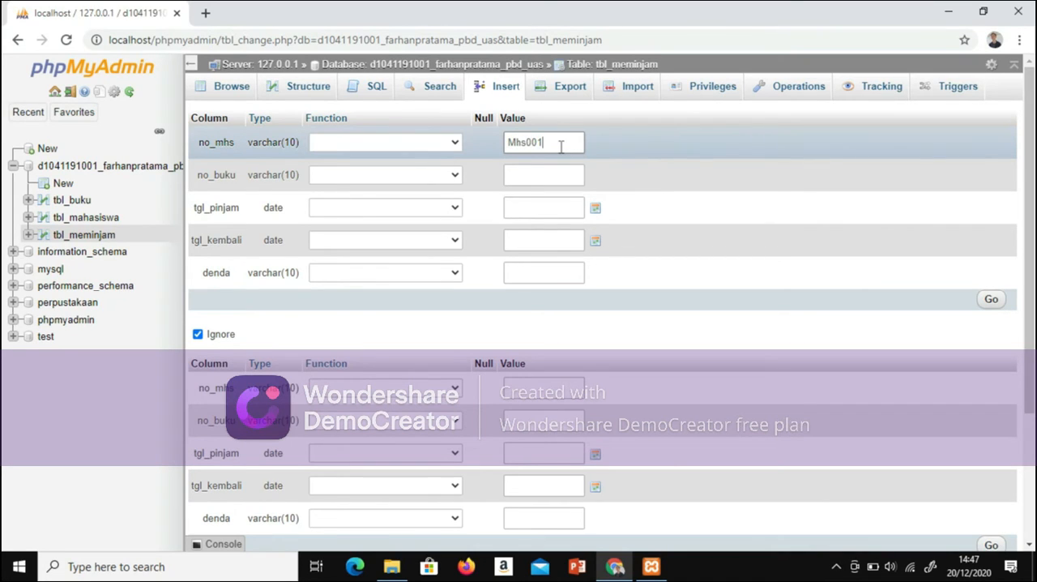
pyautogui.press('BackSpace')
pyautogui.press('BackSpace')
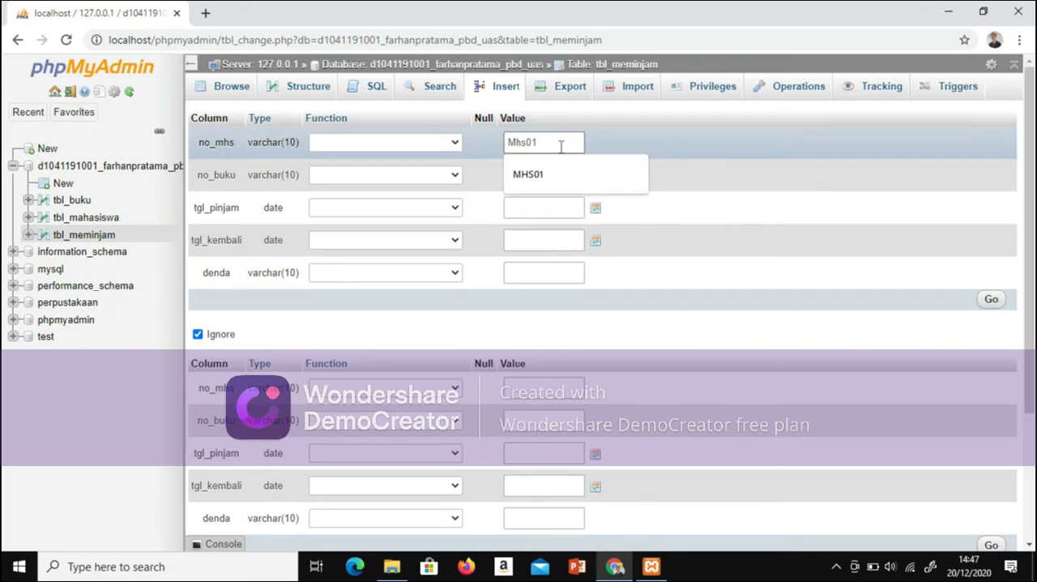
pyautogui.write('1')
pyautogui.click(551, 174)
pyautogui.click(547, 172)
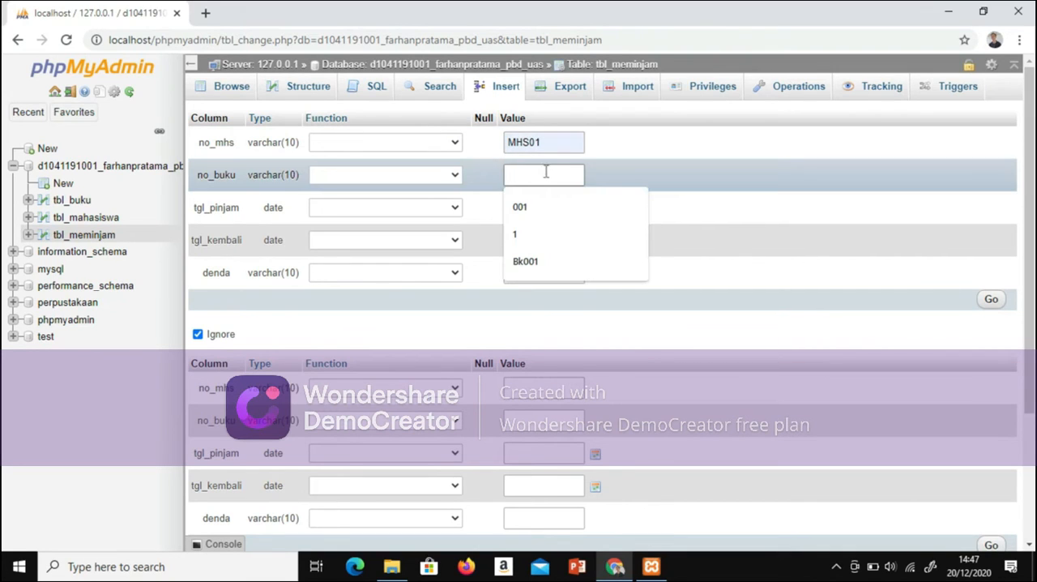
pyautogui.click(525, 262)
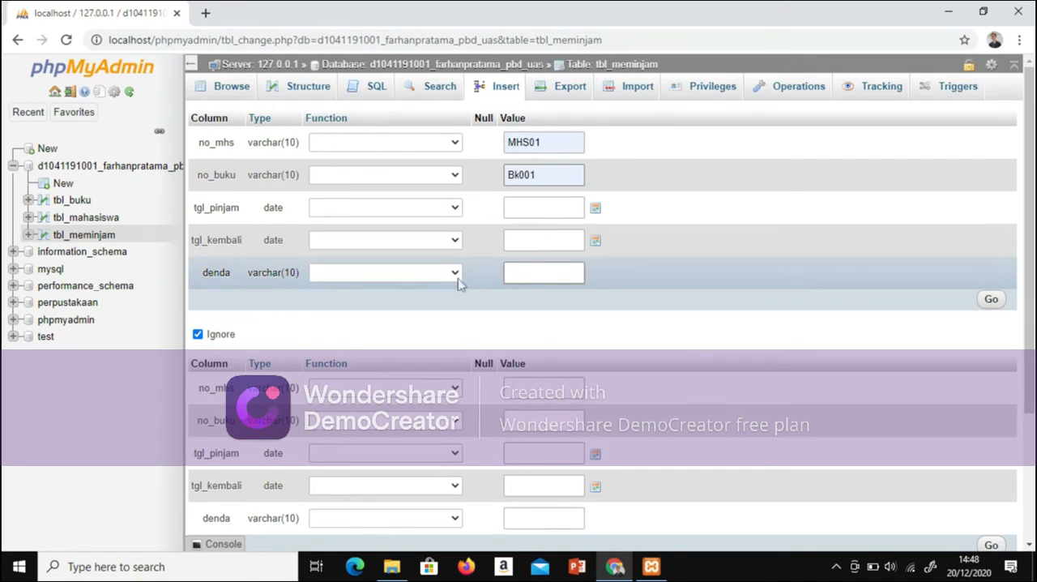
# Step: Pick 11 January 2020 as the tgl_pinjam date in the first row
pyautogui.click(532, 209)
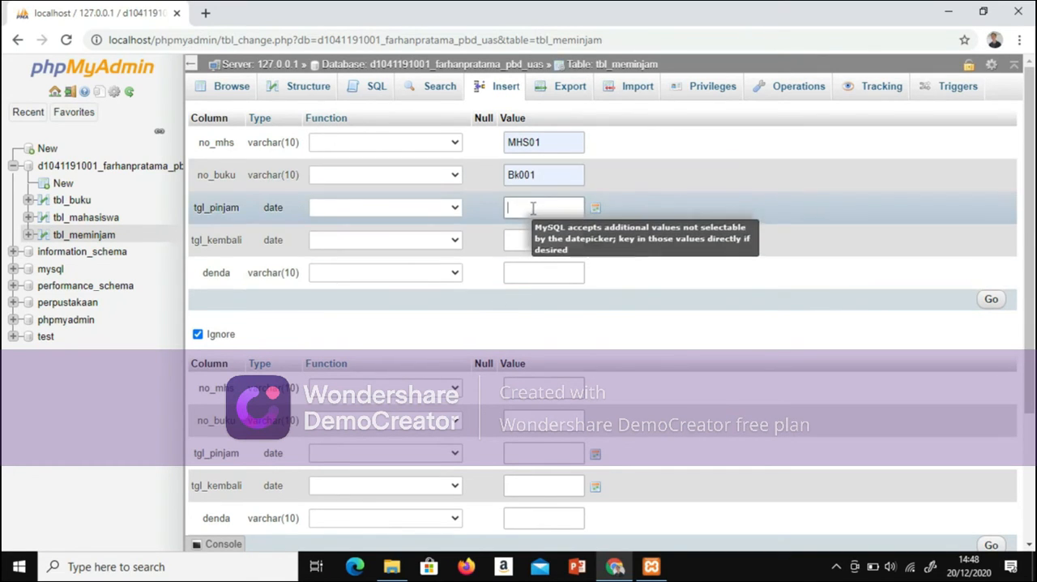
pyautogui.click(595, 210)
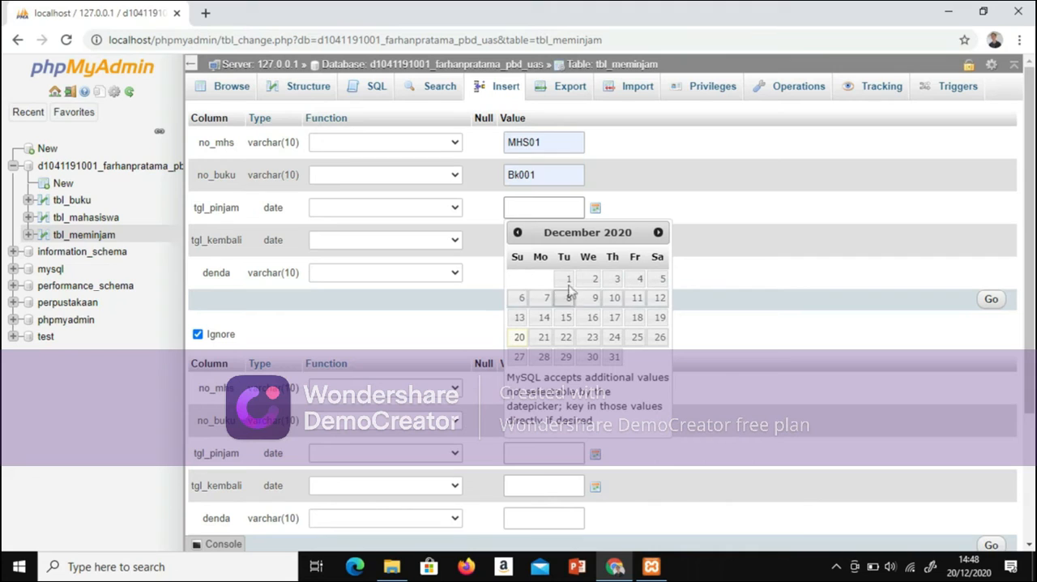
pyautogui.click(517, 232)
pyautogui.click(517, 232)
pyautogui.click(517, 233)
pyautogui.click(517, 233)
pyautogui.click(517, 233)
pyautogui.click(518, 233)
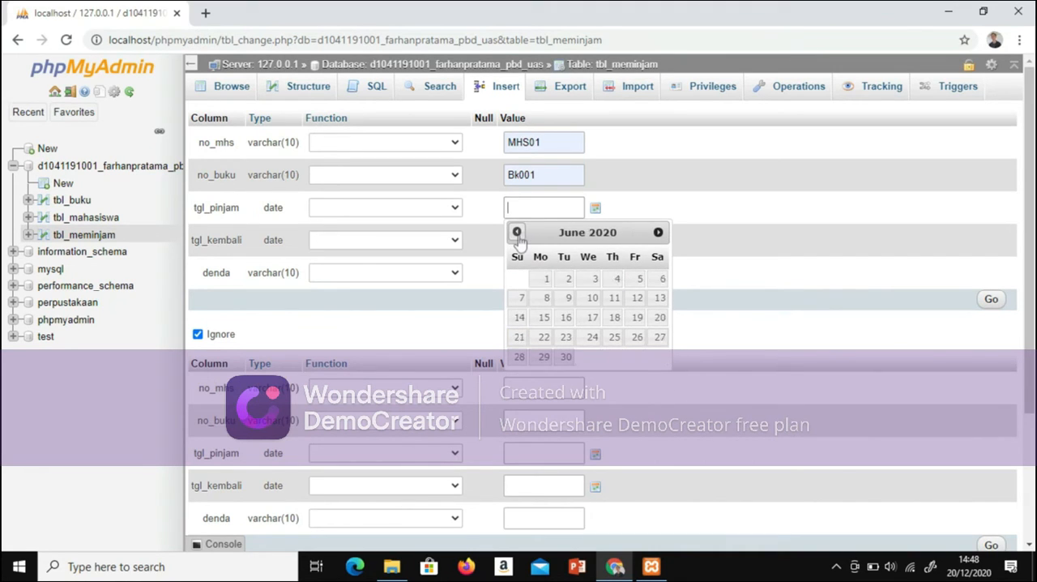
pyautogui.click(517, 233)
pyautogui.click(517, 232)
pyautogui.click(517, 233)
pyautogui.click(517, 232)
pyautogui.click(517, 232)
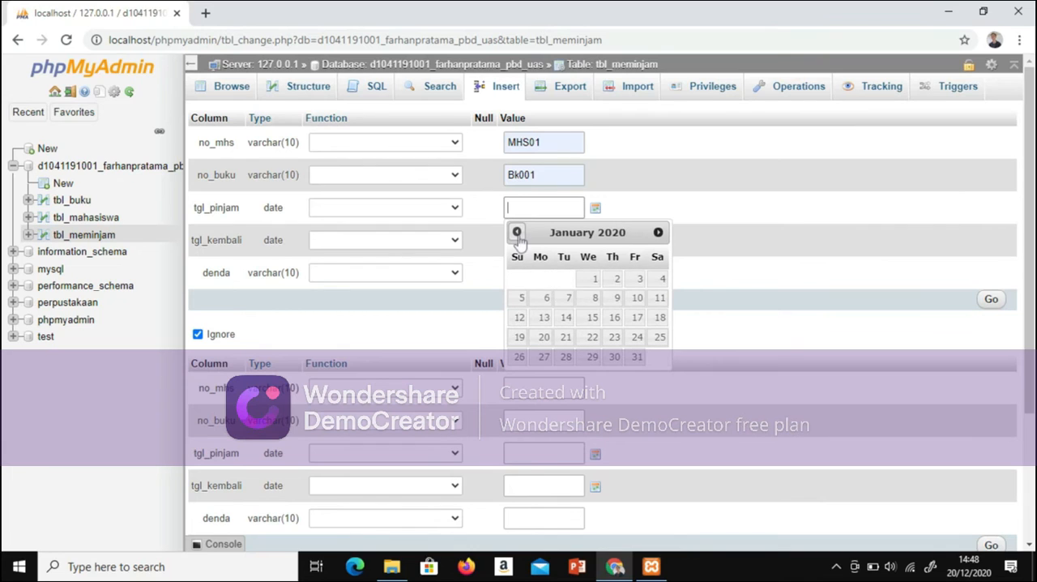
pyautogui.click(659, 304)
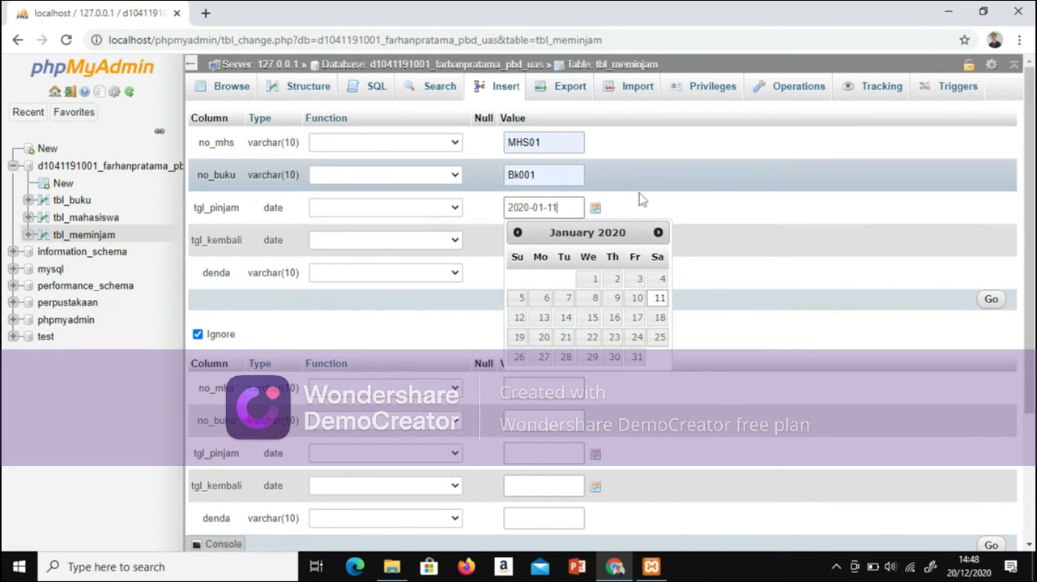
# Step: Set tgl_kembali to 22-01-2020 in the first row
pyautogui.click(557, 245)
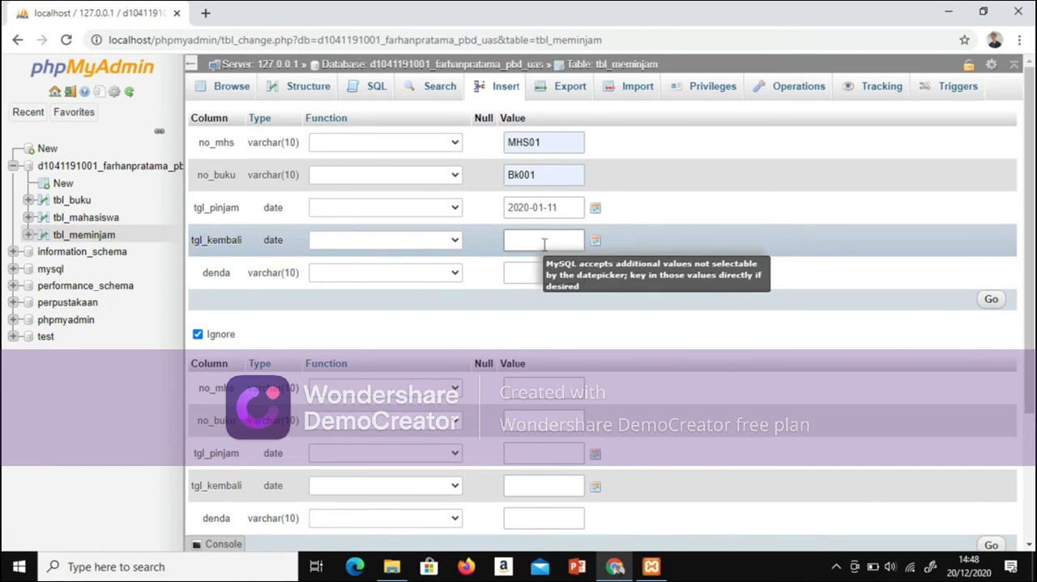
pyautogui.write('22-01-2020')
# Step: Set denda to Rp.2000 in the first row
pyautogui.click(542, 268)
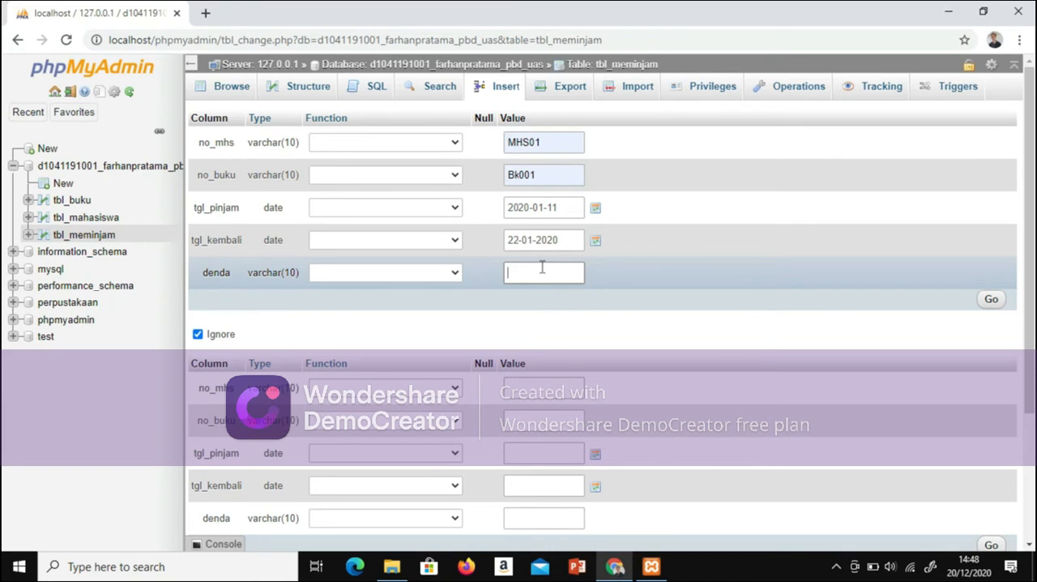
pyautogui.press('capslock')
pyautogui.write('R')
pyautogui.press('capslock')
pyautogui.write('p. 2')
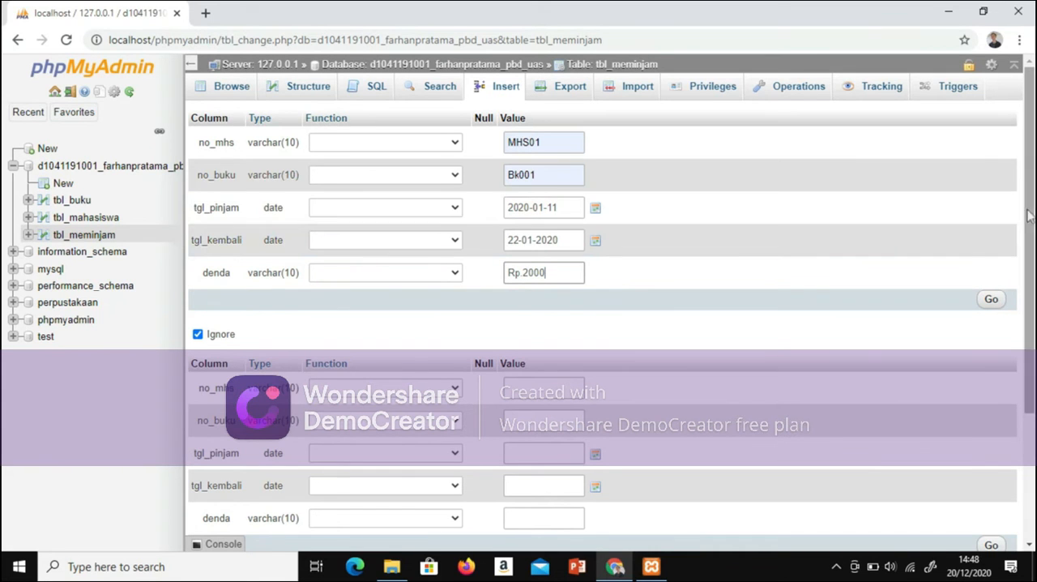
# Step: Set no_mhs to MHS01 and no_buku to Bk003 in the second tbl_meminjam row
pyautogui.scroll(-1, 921, 223)
pyautogui.scroll(-3, 463, 213)
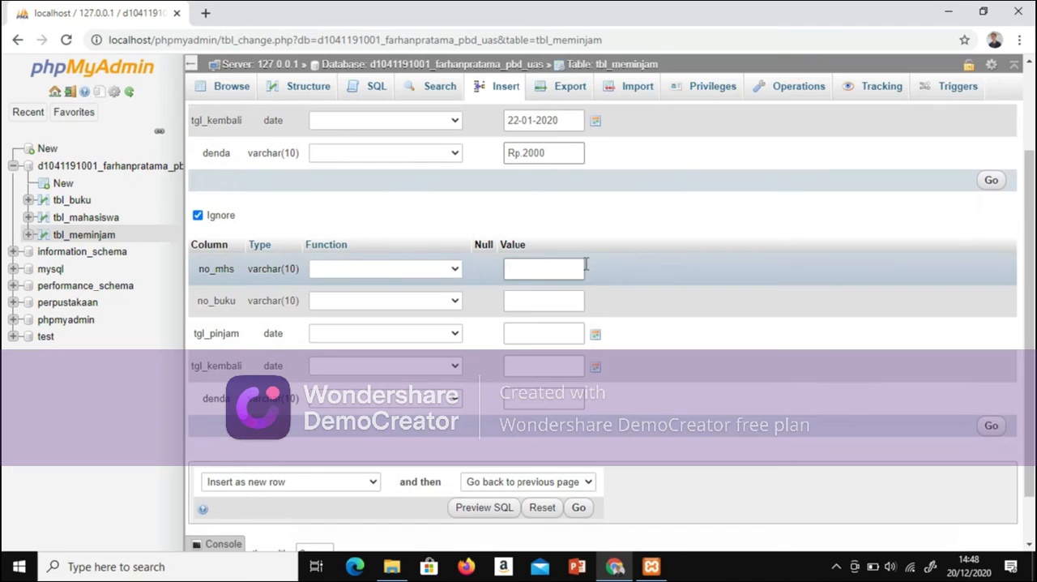
pyautogui.click(552, 269)
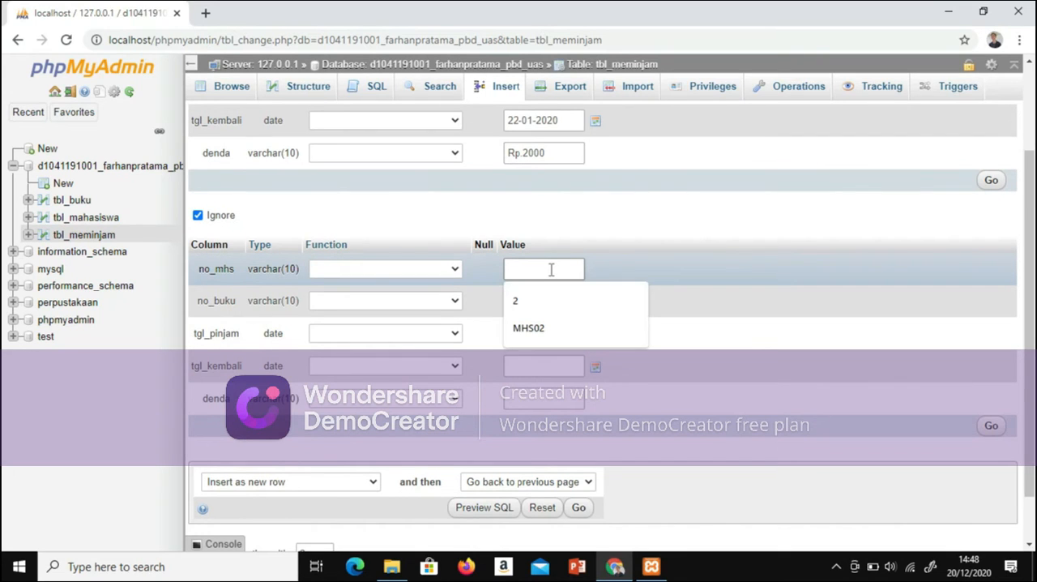
pyautogui.click(546, 339)
pyautogui.press('BackSpace')
pyautogui.write('1')
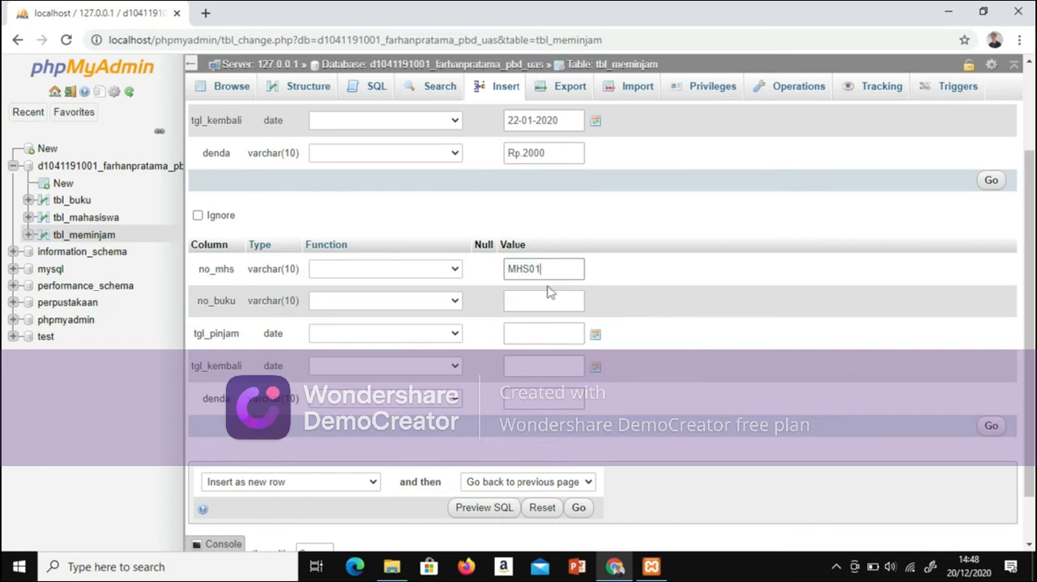
pyautogui.click(548, 300)
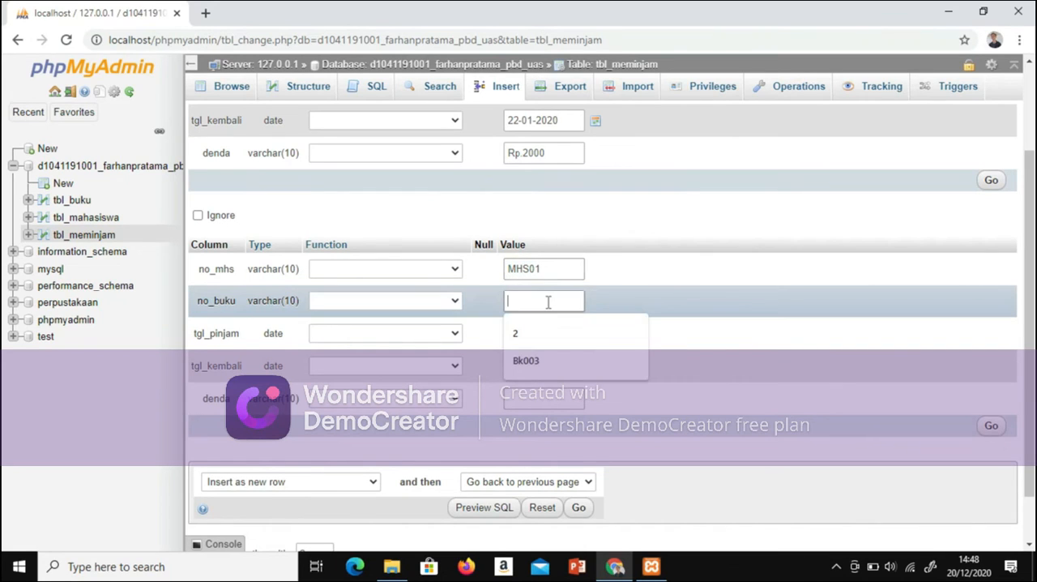
pyautogui.click(536, 361)
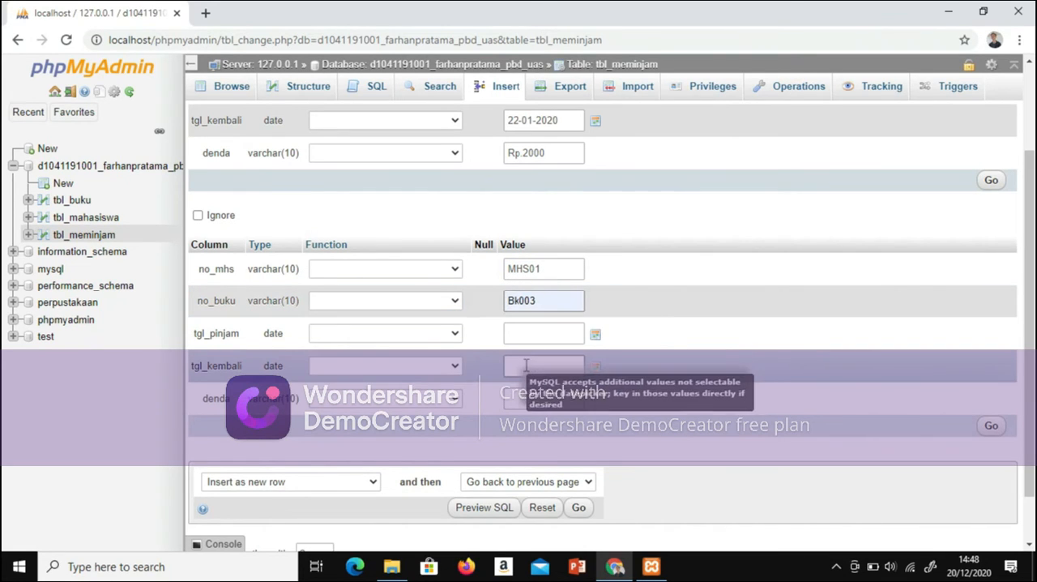
# Step: Set tgl_pinjam to 15-01-2020 and tgl_kembali to 20-01-2020 in the second row
pyautogui.click(530, 333)
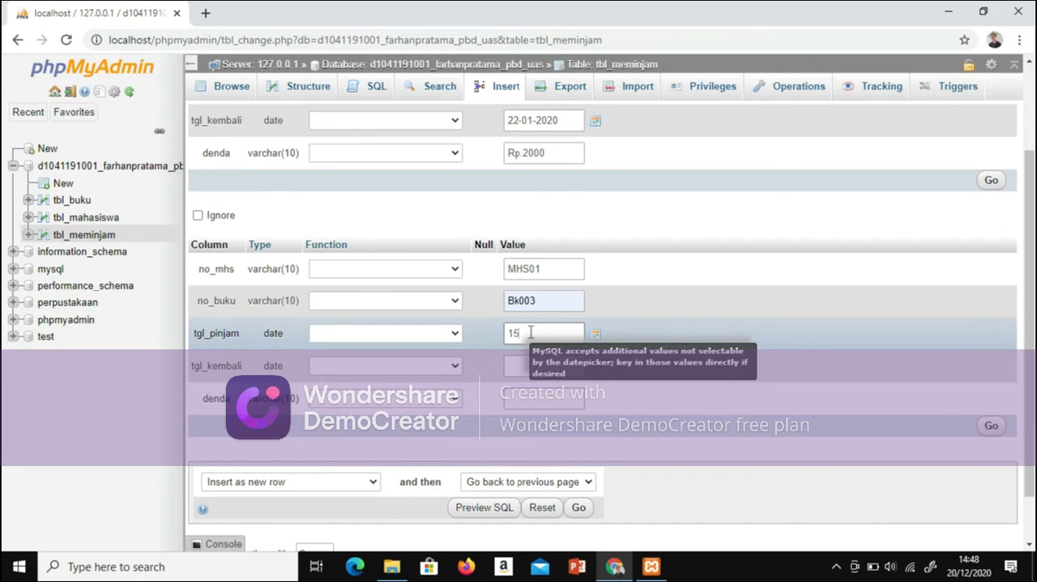
pyautogui.write('15-01-20')
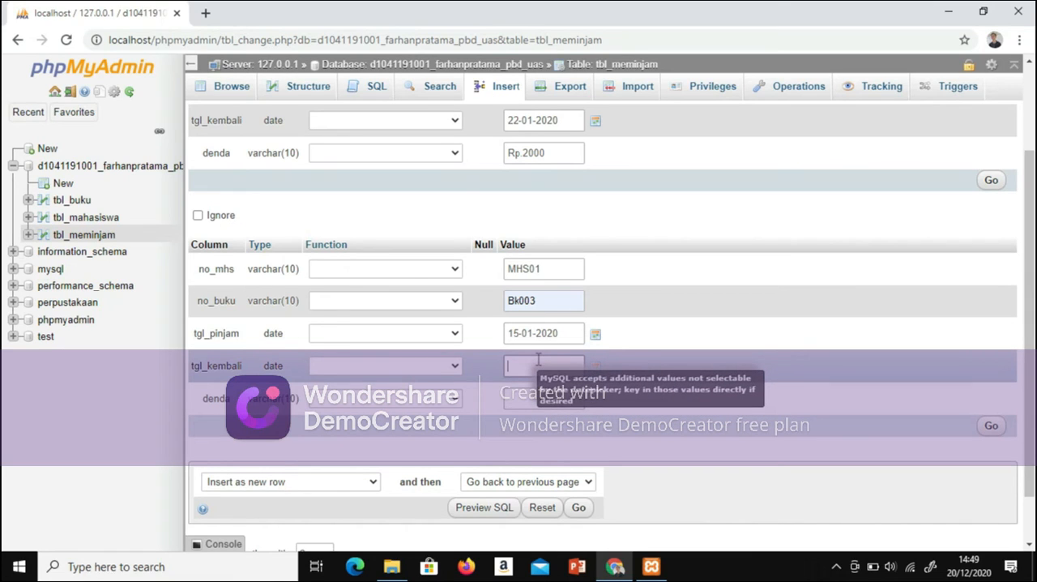
pyautogui.write('20-01-2020')
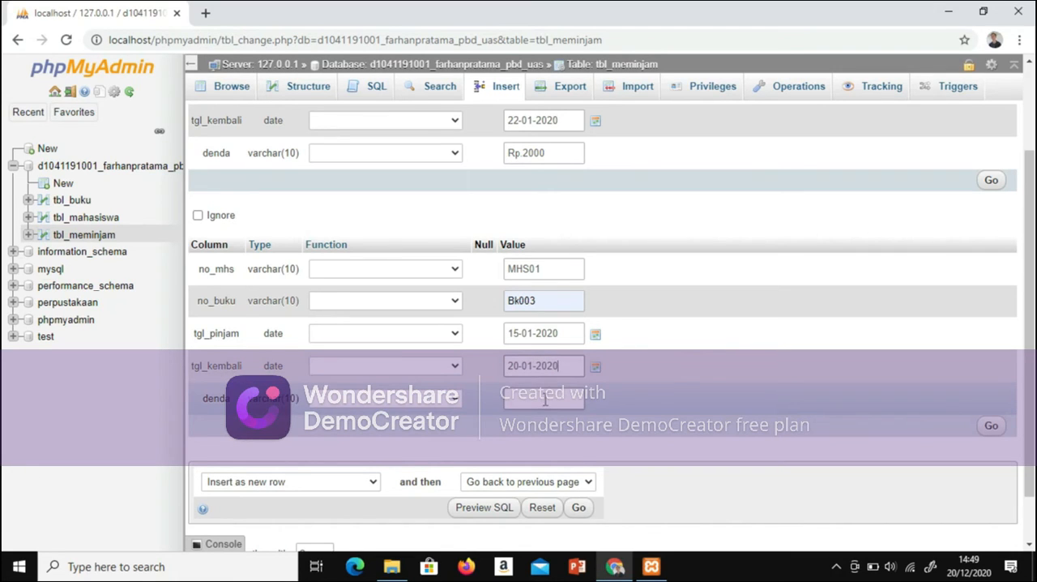
# Step: Set denda to Rp.0 in the second row
pyautogui.click(546, 399)
pyautogui.press('capslock')
pyautogui.write('R')
pyautogui.press('capslock')
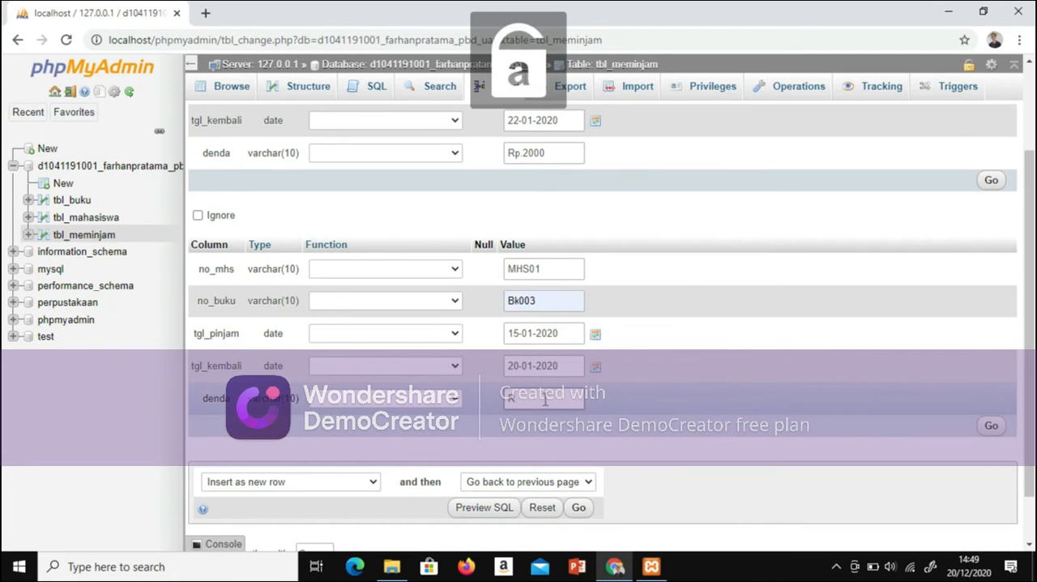
pyautogui.write('p')
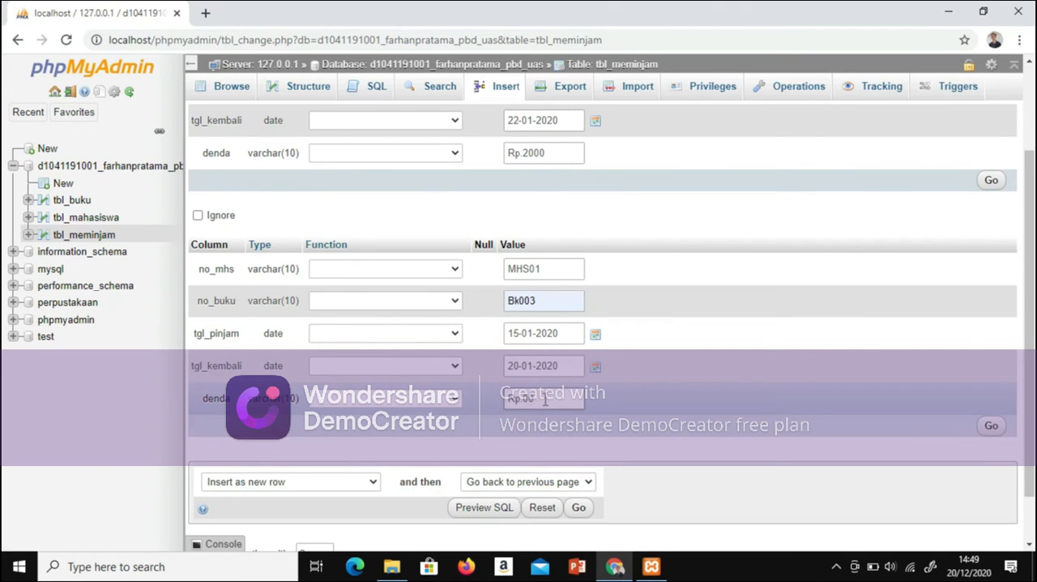
pyautogui.write('.0')
# Step: Extend the insert form to 7 rows for tbl_meminjam
pyautogui.scroll(-1, 1031, 345)
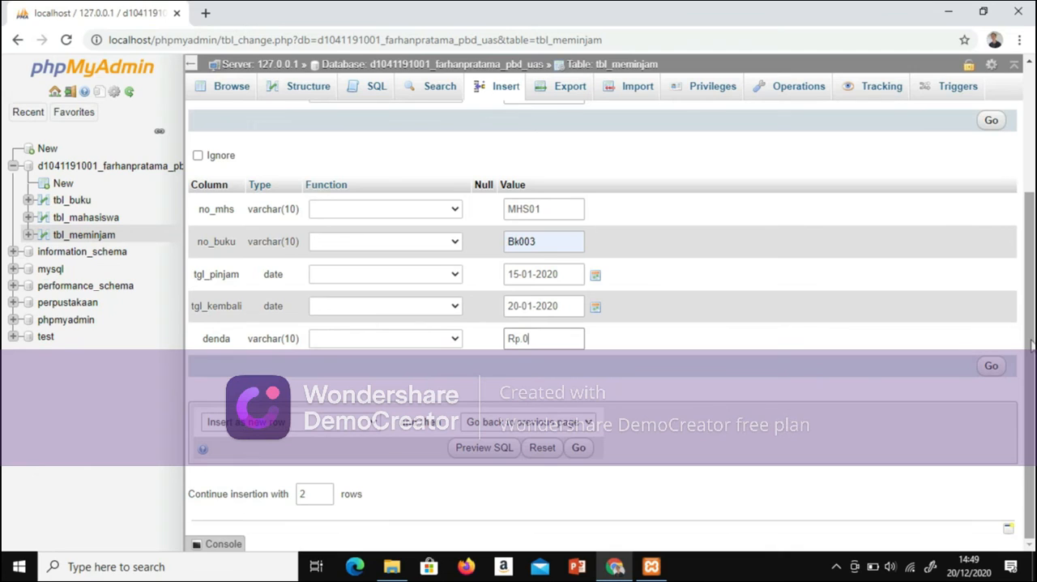
pyautogui.click(308, 490)
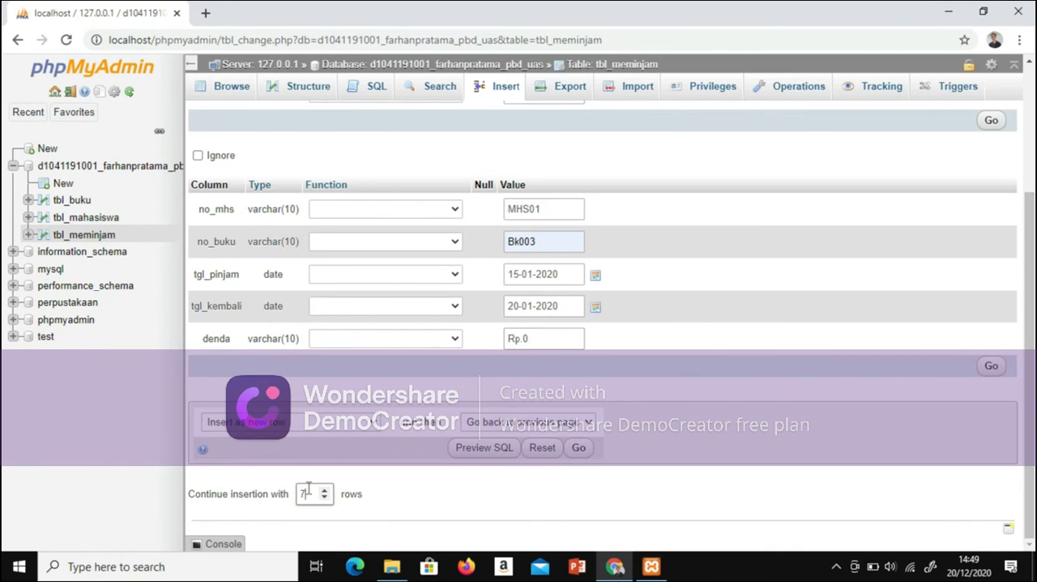
pyautogui.press('Return')
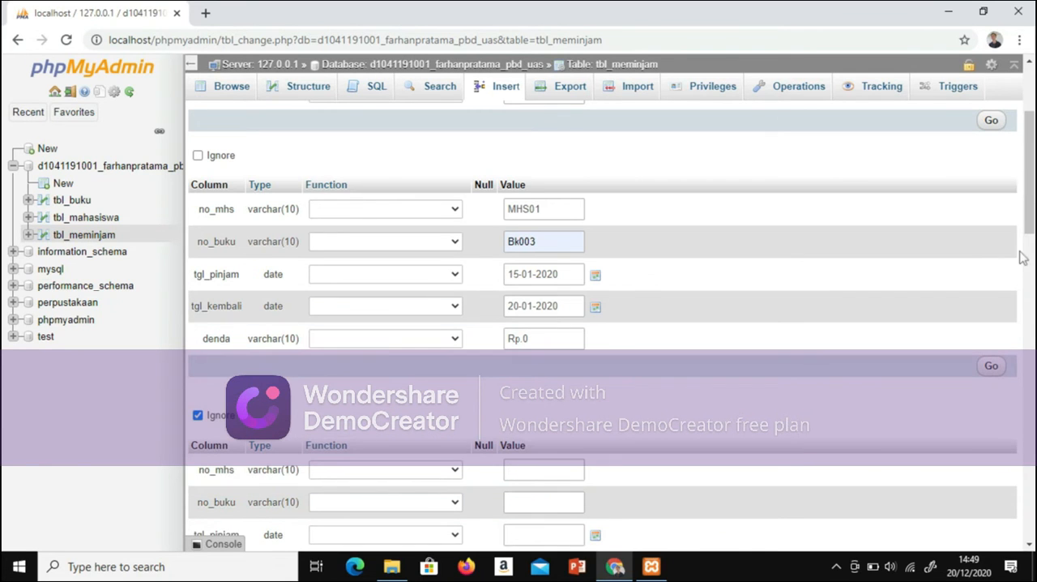
# Step: Set no_mhs to MHS03 in the third tbl_meminjam row
pyautogui.scroll(3, 582, 293)
pyautogui.scroll(-6, 581, 293)
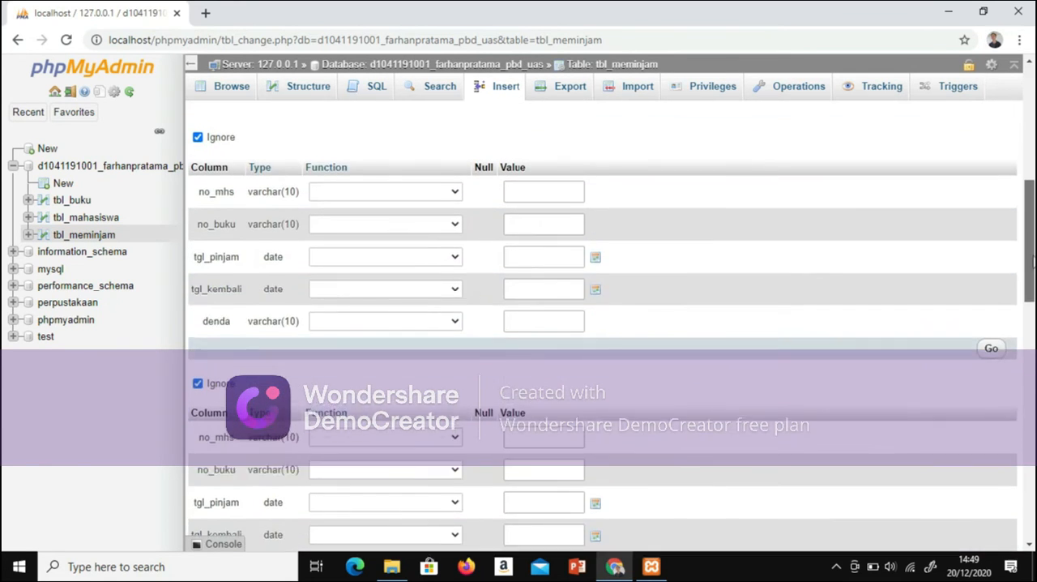
pyautogui.click(565, 243)
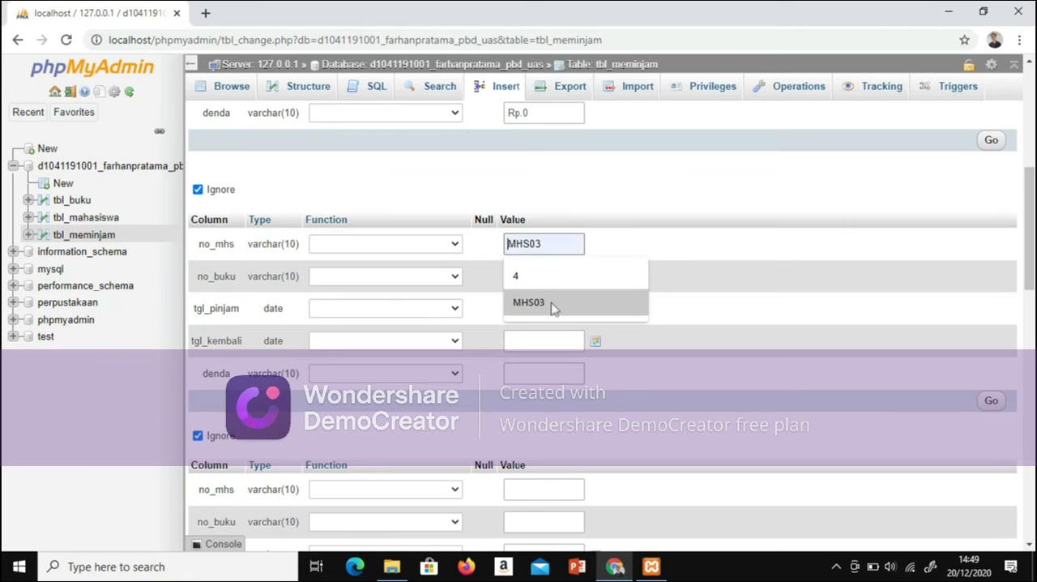
pyautogui.click(555, 305)
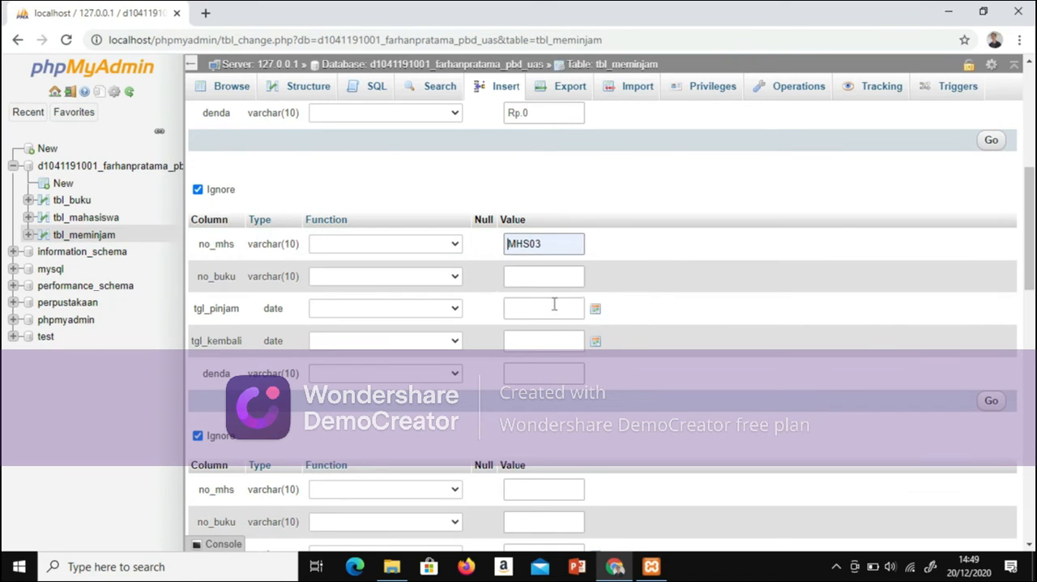
# Step: Change no_mhs to MHS02 and set no_buku to Bk002 in the third tbl_meminjam row
pyautogui.press('BackSpace')
pyautogui.write('2')
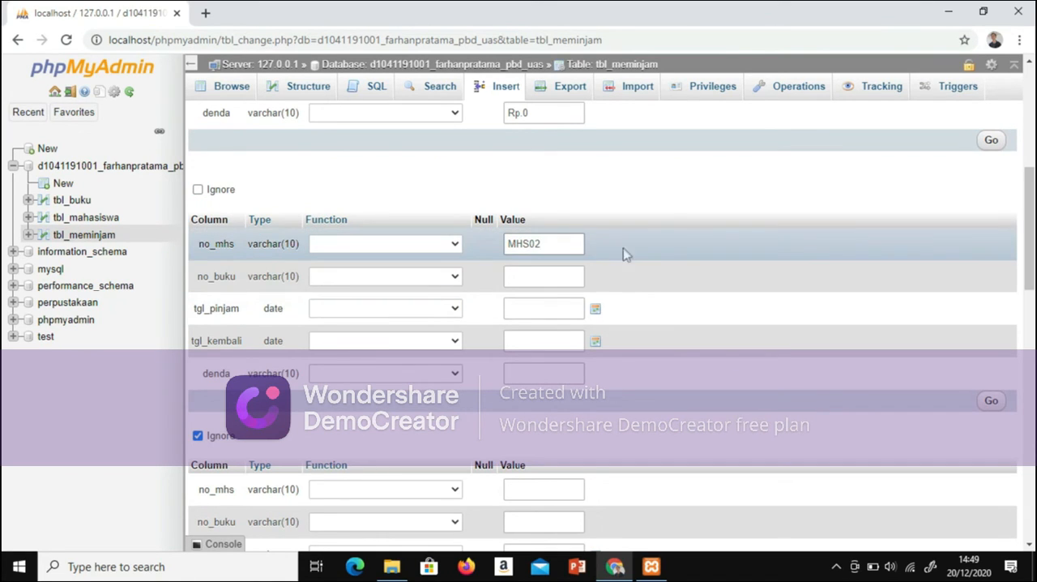
pyautogui.click(946, 201)
pyautogui.scroll(5, 523, 238)
pyautogui.scroll(-4, 523, 237)
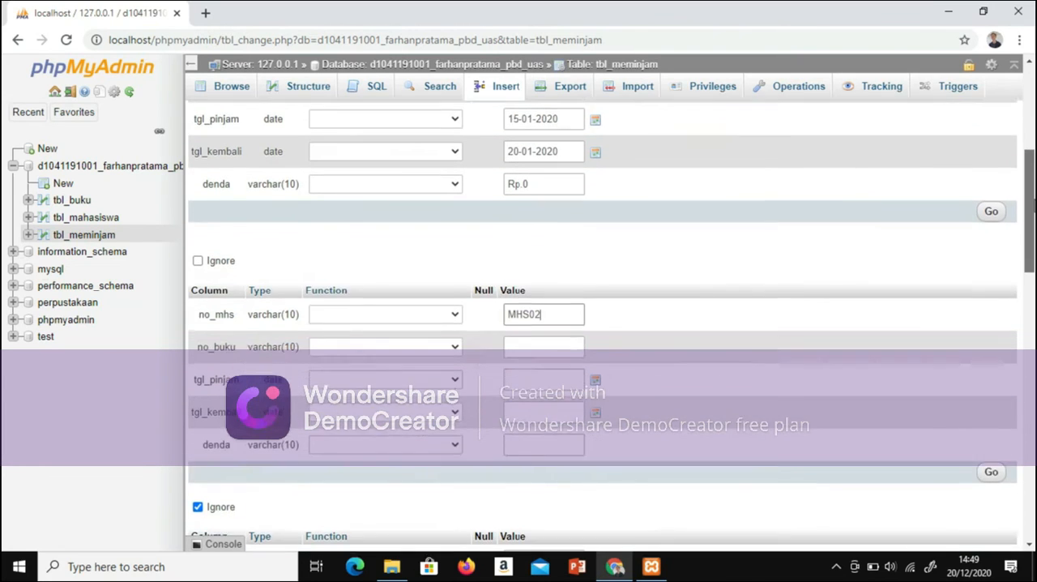
pyautogui.click(533, 324)
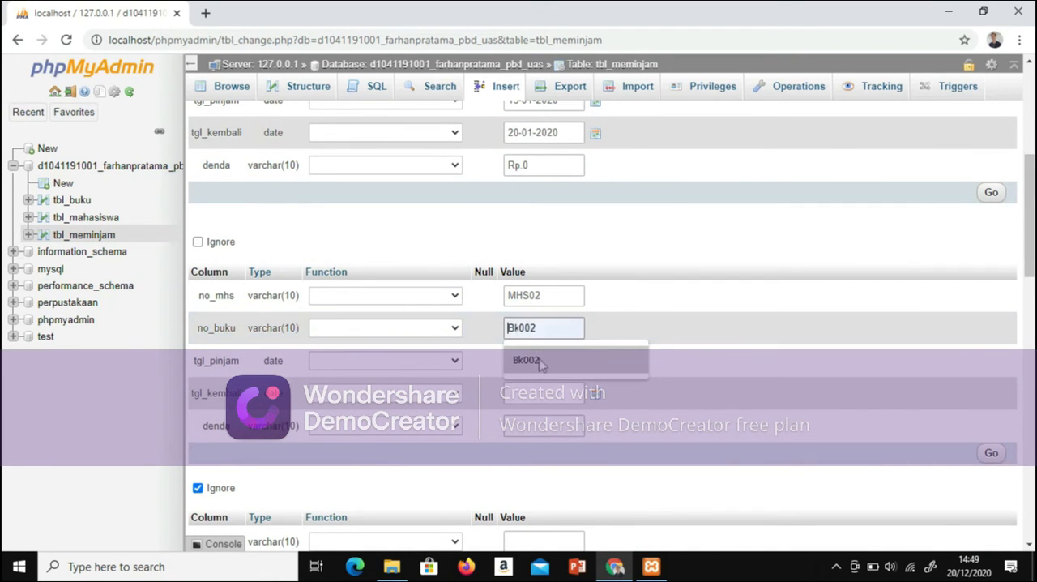
pyautogui.click(537, 359)
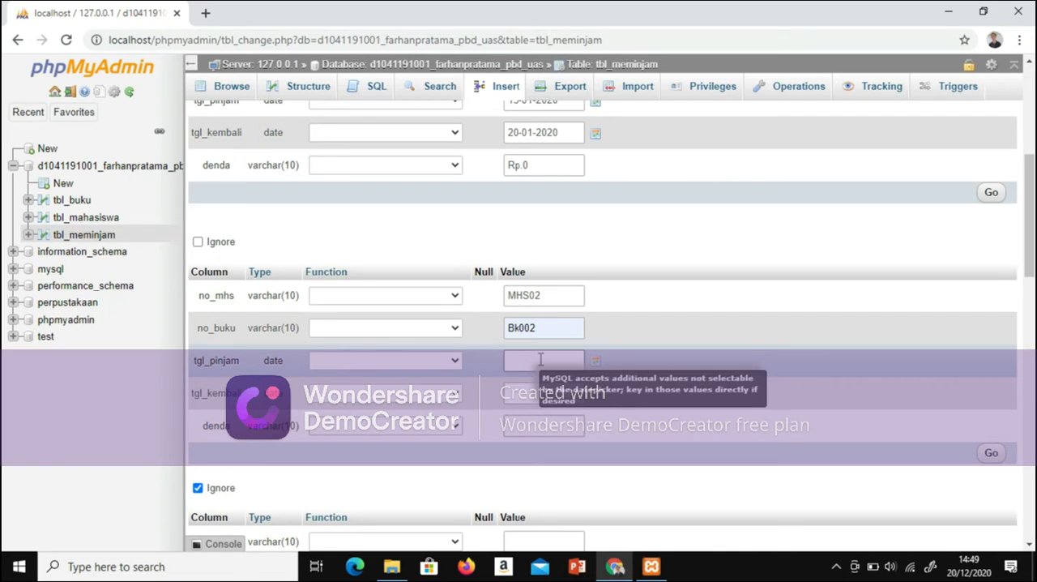
# Step: Set tgl_pinjam to 11-01-2020 and tgl_kembali to 26-01-2020 in the third row
pyautogui.write('11-01-2020')
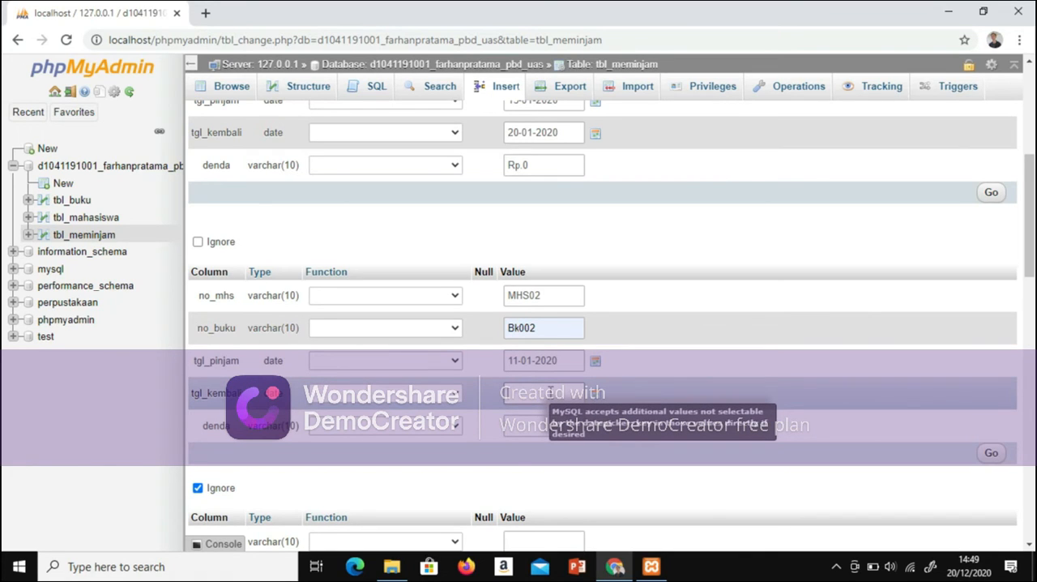
pyautogui.write('20-01-2020')
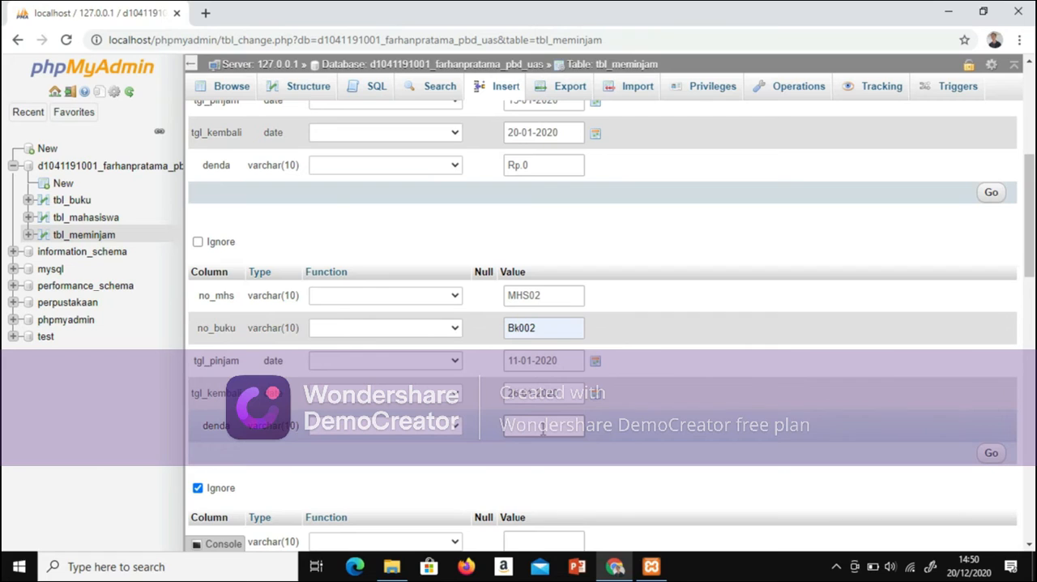
pyautogui.write('rp.')
# Step: Set denda to Rp.4000 in the third row
pyautogui.press('capslock')
pyautogui.press('BackSpace')
pyautogui.press('BackSpace')
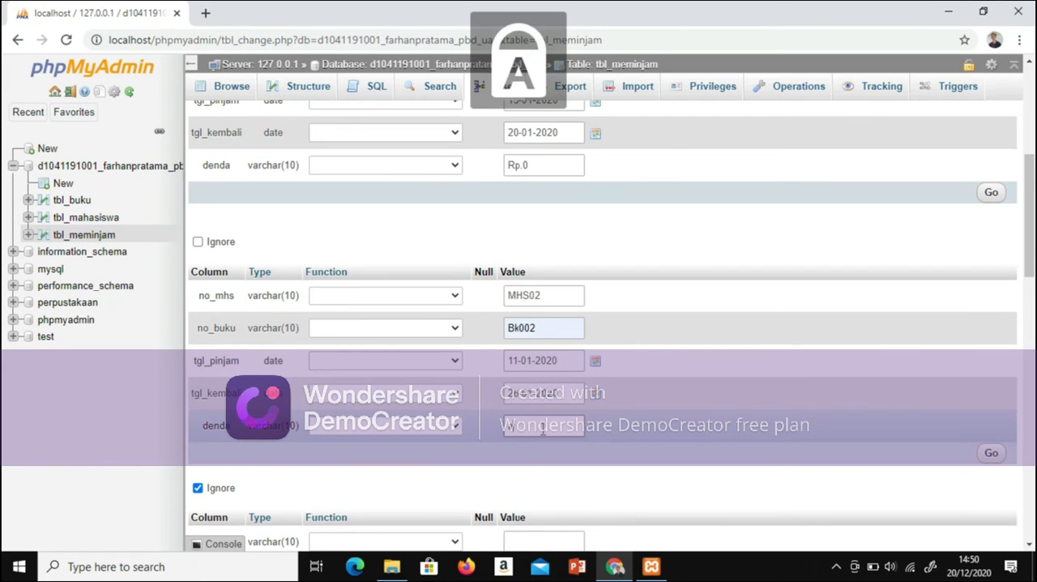
pyautogui.press('BackSpace')
pyautogui.write('R')
pyautogui.press('capslock')
pyautogui.write('p.10')
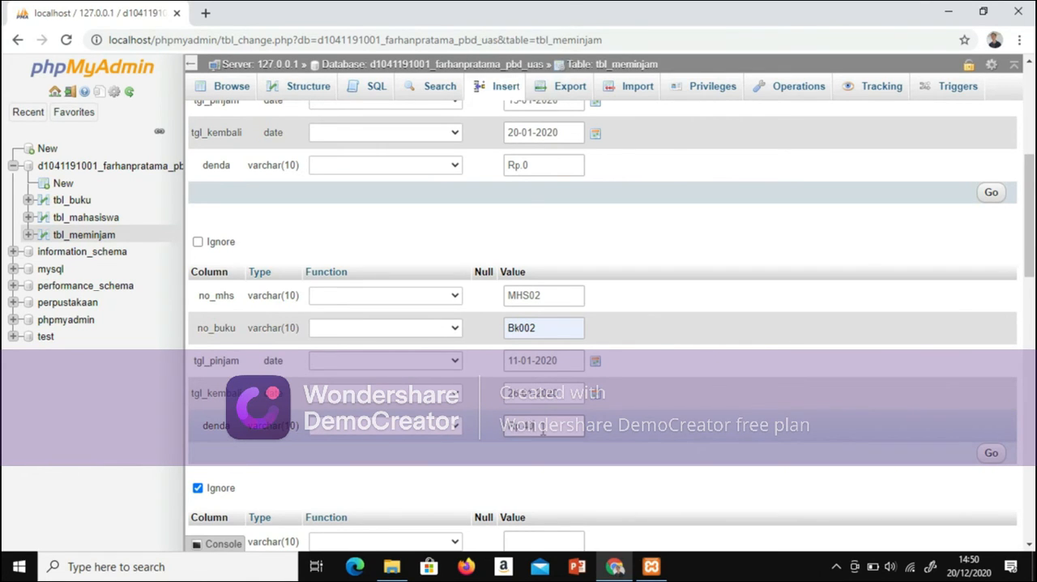
pyautogui.write('00')
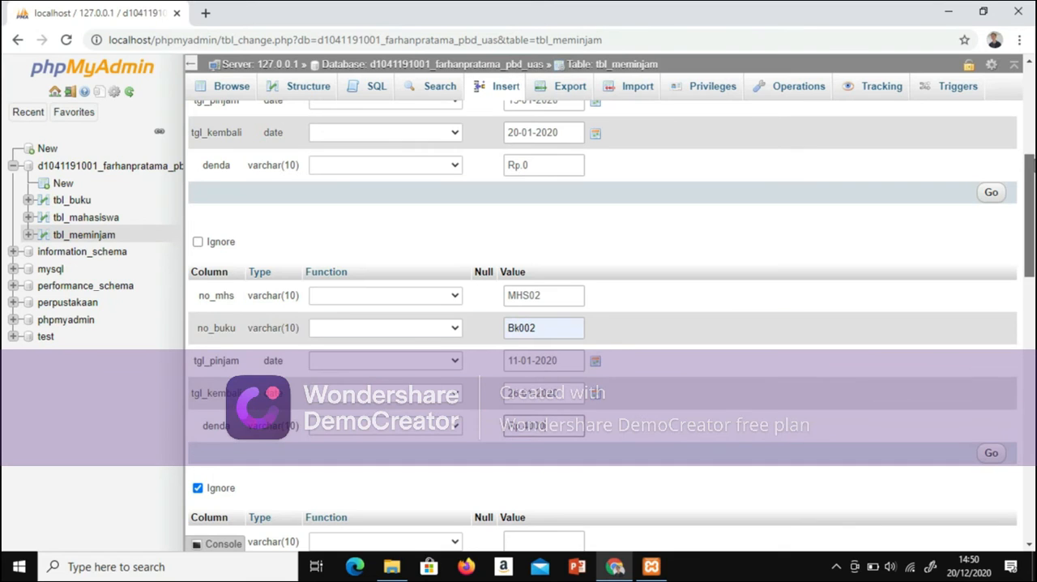
# Step: Set no_mhs to MHS03 and no_buku to Bk005 in the fourth tbl_meminjam row
pyautogui.scroll(-3, 604, 324)
pyautogui.click(527, 339)
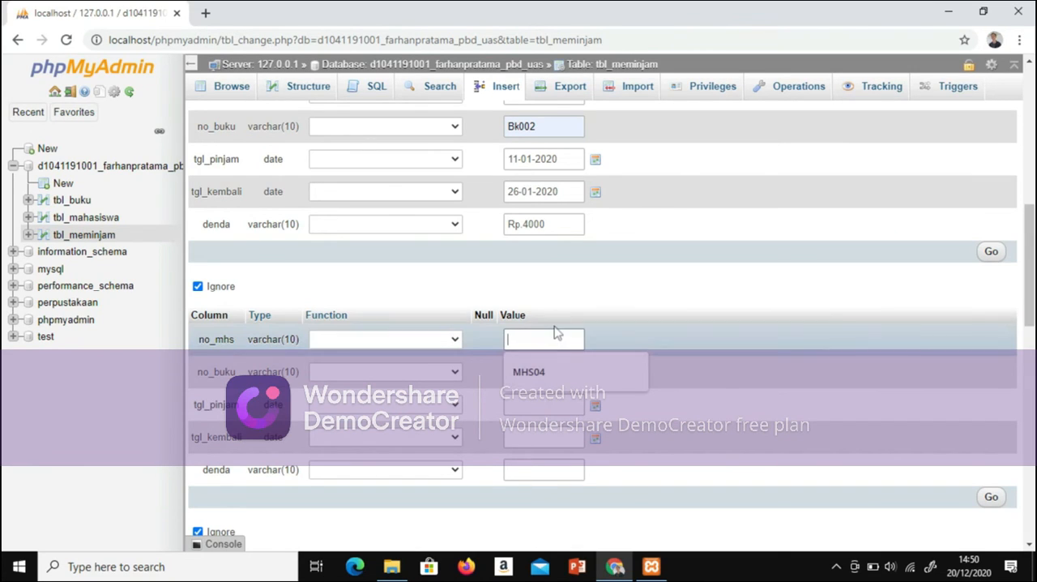
pyautogui.write('MHS03')
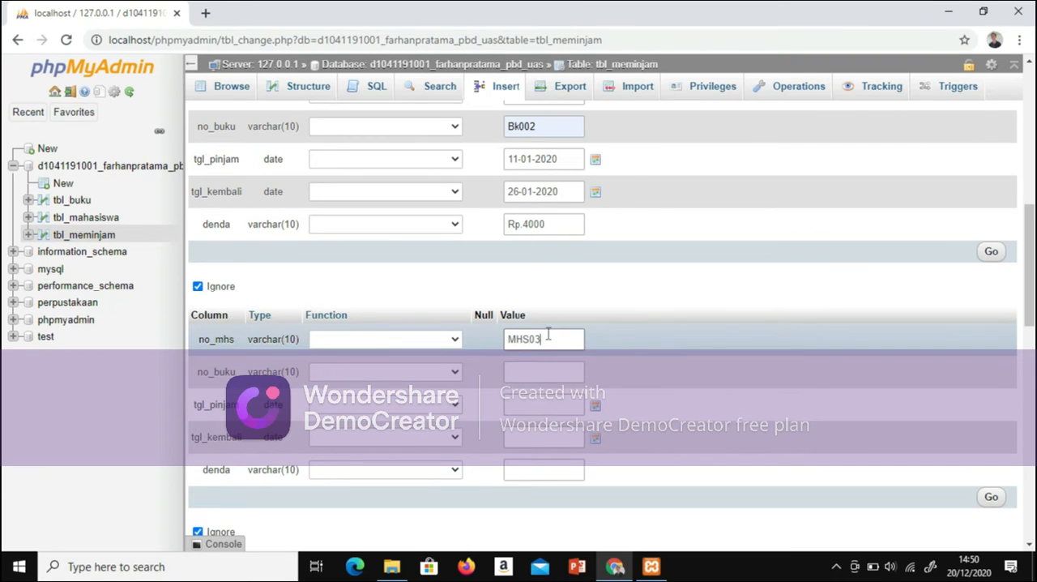
pyautogui.click(552, 372)
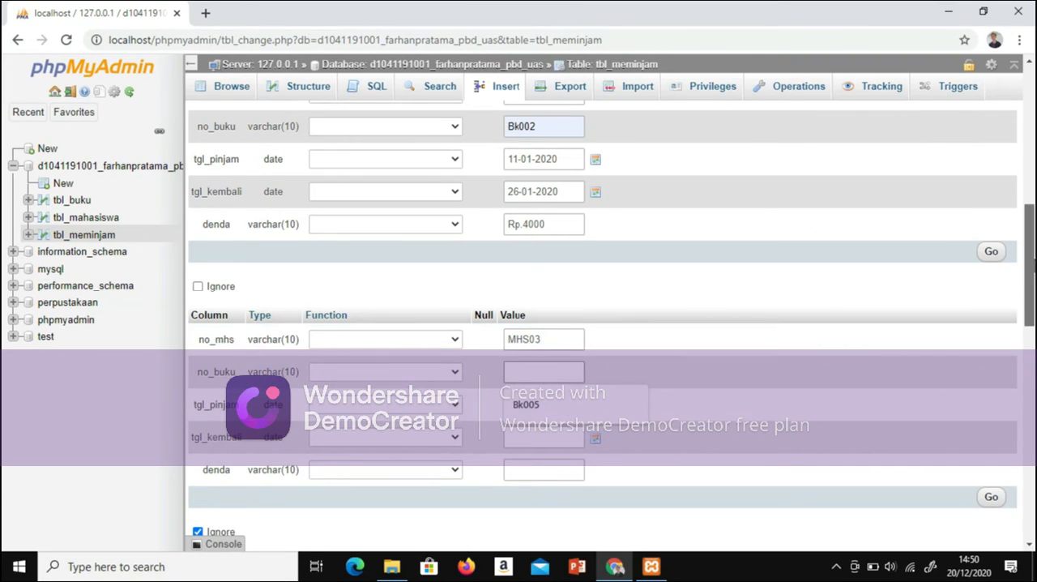
pyautogui.scroll(1, 681, 374)
pyautogui.scroll(-2, 681, 374)
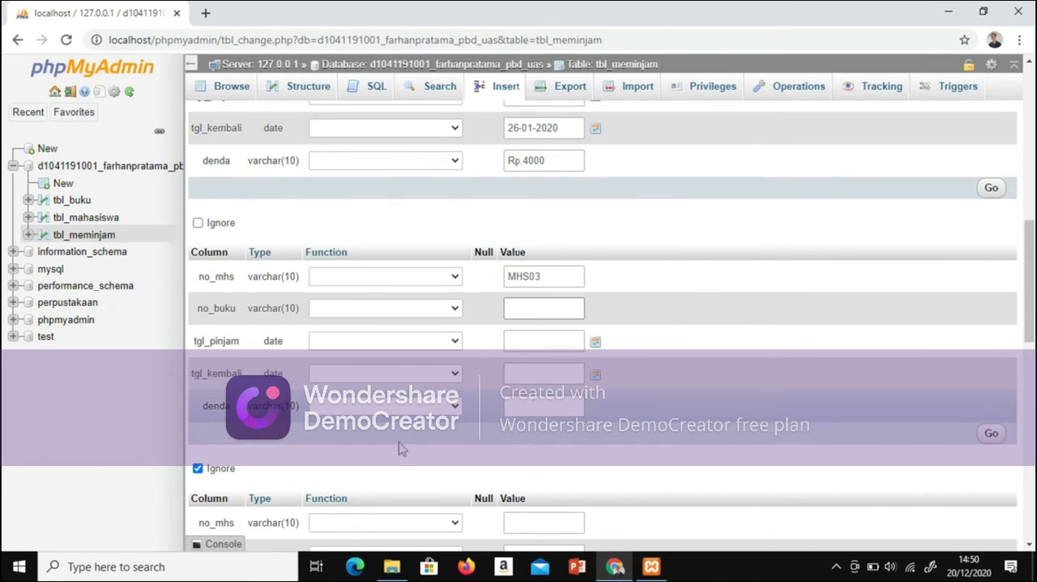
pyautogui.click(528, 307)
pyautogui.click(535, 340)
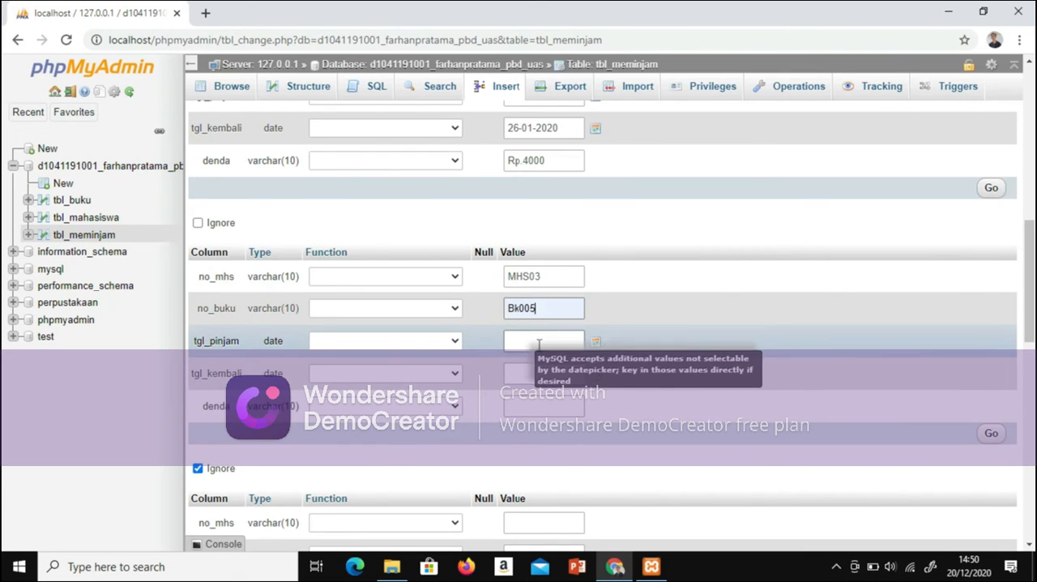
# Step: Set tgl_pinjam to 13-01-2020 and tgl_kembali to 19-01-2020 in the fourth row
pyautogui.click(539, 341)
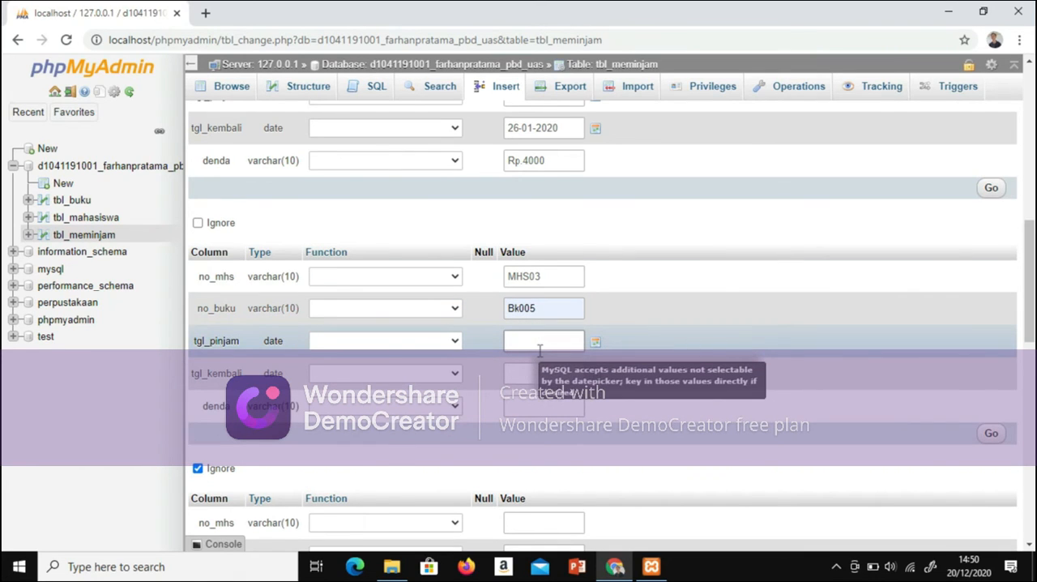
pyautogui.write('14')
pyautogui.write('-01-202')
pyautogui.write('0')
pyautogui.click(546, 374)
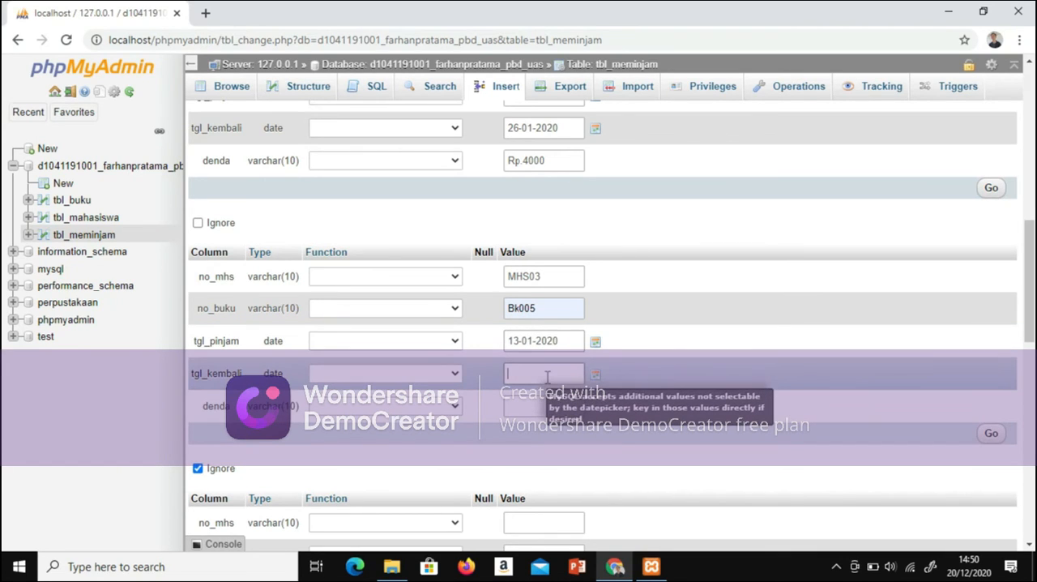
pyautogui.write('19-01-2020')
# Step: Set denda to Rp.0 in the fourth row
pyautogui.click(548, 402)
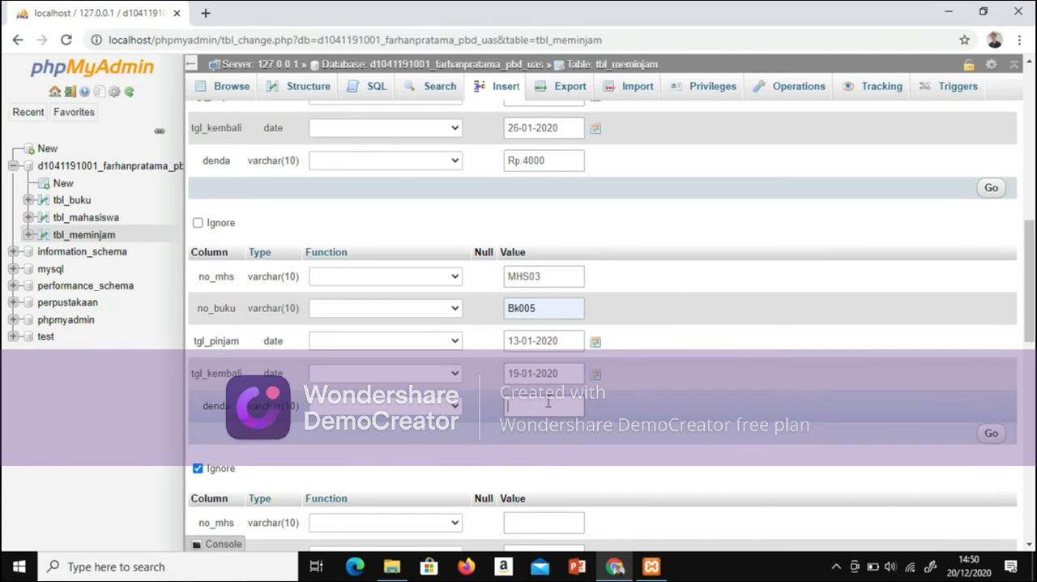
pyautogui.write('RP0')
pyautogui.press('BackSpace')
pyautogui.press('capslock')
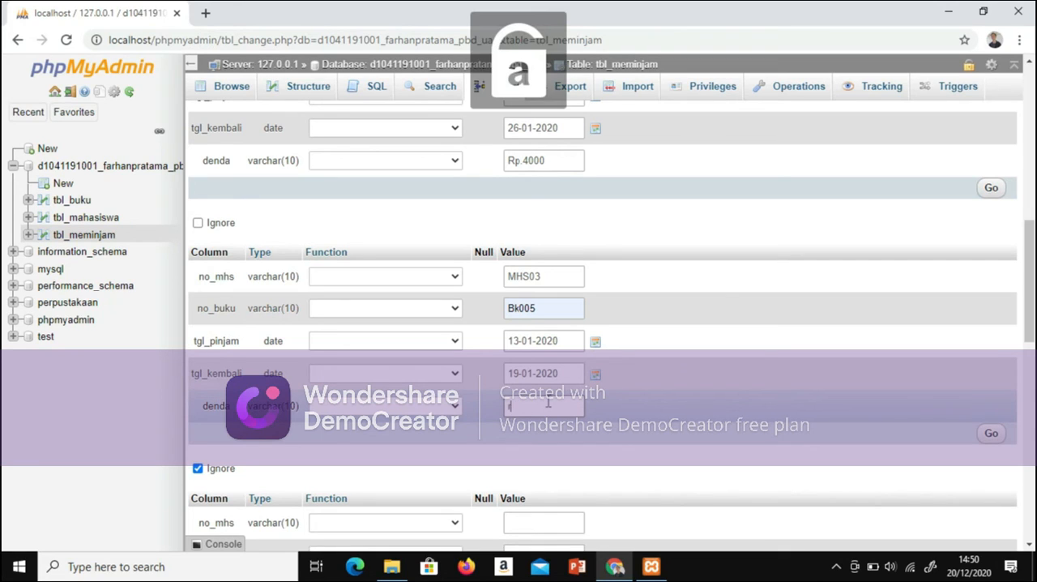
pyautogui.press('capslock')
pyautogui.write('P0')
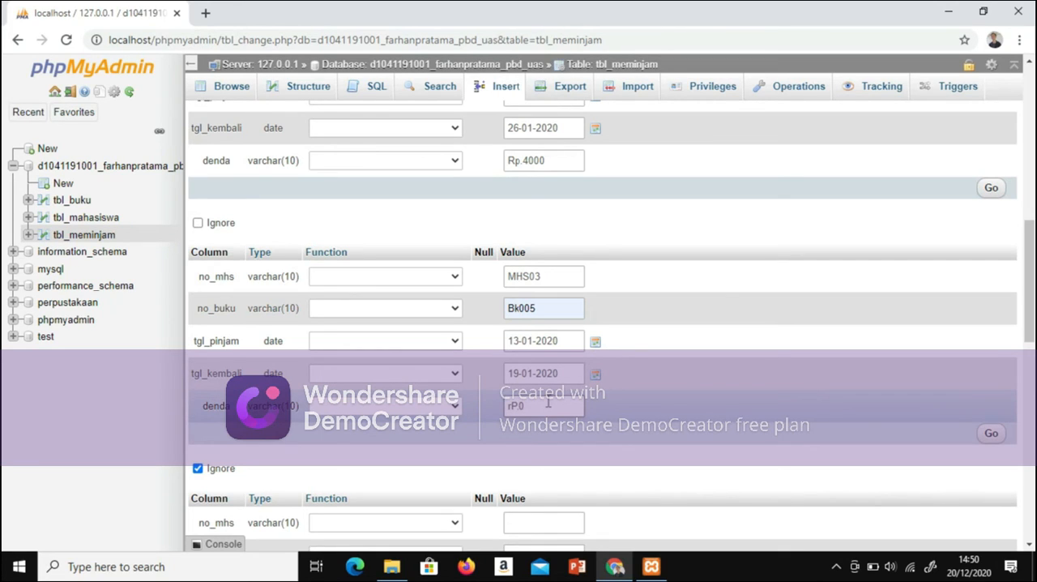
pyautogui.scroll(-1, 548, 403)
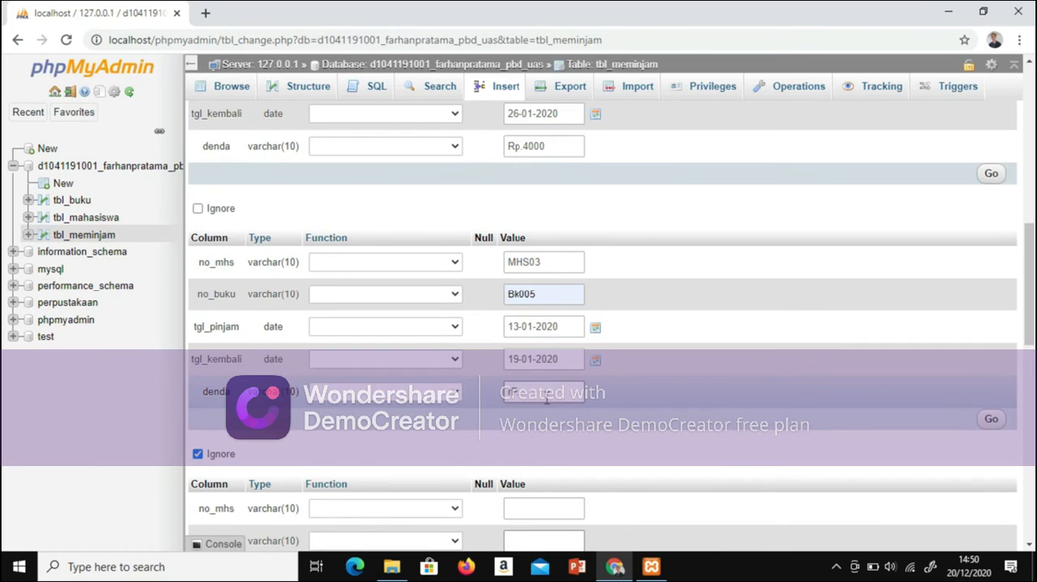
pyautogui.press('BackSpace')
pyautogui.press('BackSpace')
pyautogui.press('BackSpace')
pyautogui.press('capslock')
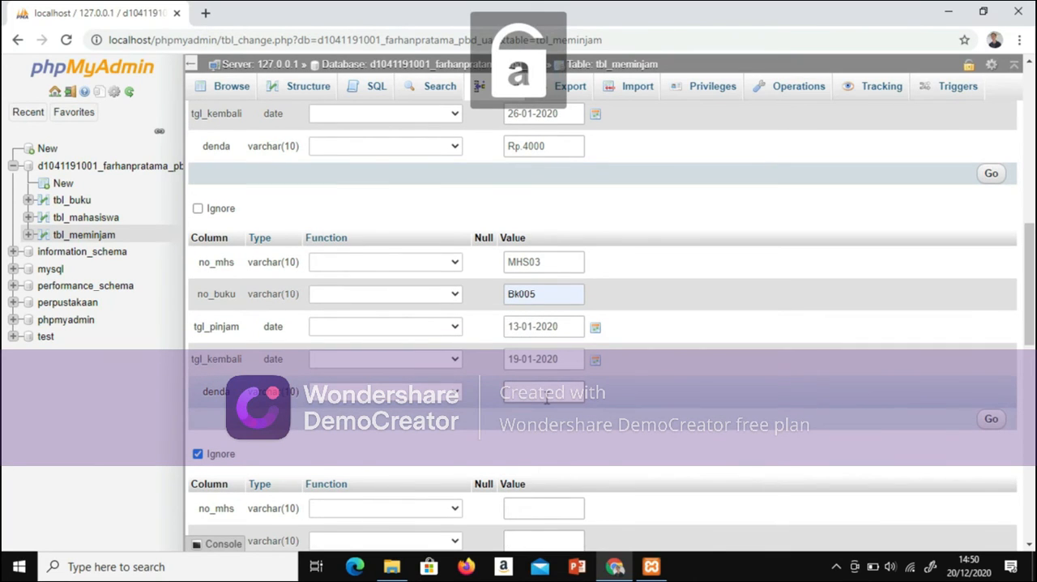
pyautogui.press('capslock')
pyautogui.write('R')
pyautogui.press('capslock')
pyautogui.write('p.40')
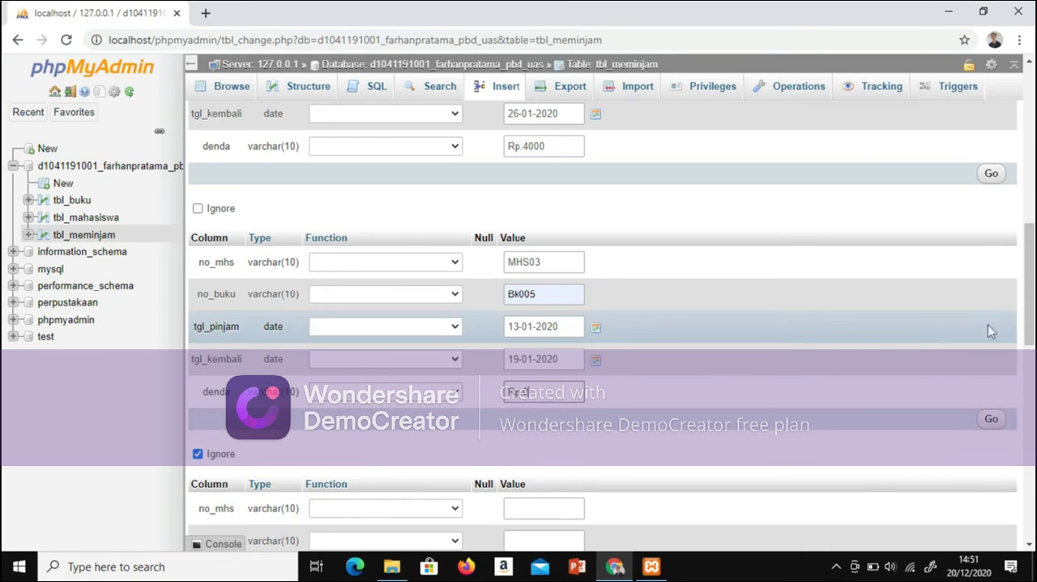
# Step: Set no_mhs to MHS03 and no_buku to Bk001 in the fifth tbl_meminjam row
pyautogui.moveTo(1031, 330); pyautogui.dragTo(1031, 361)
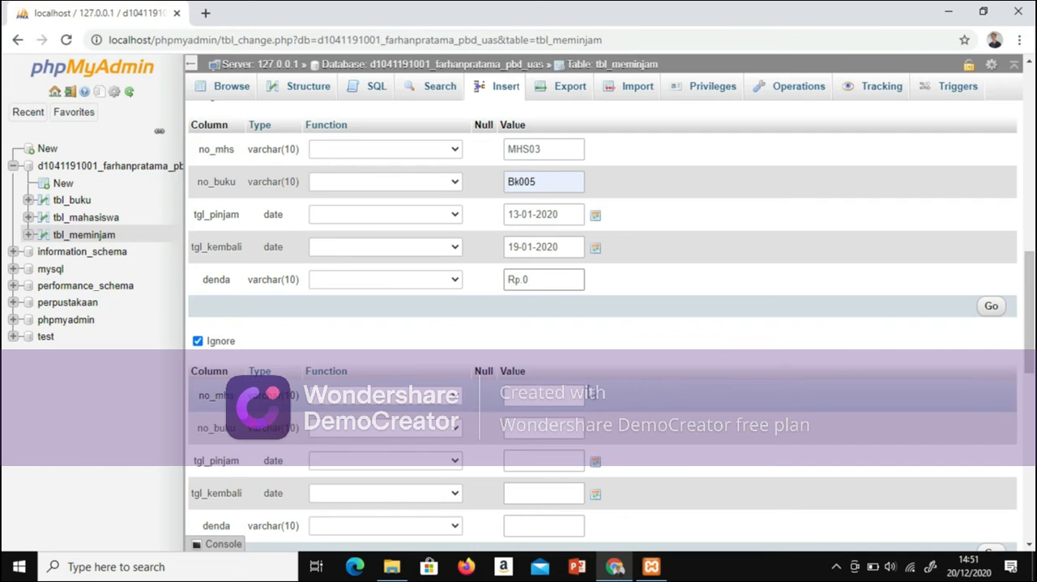
pyautogui.click(559, 397)
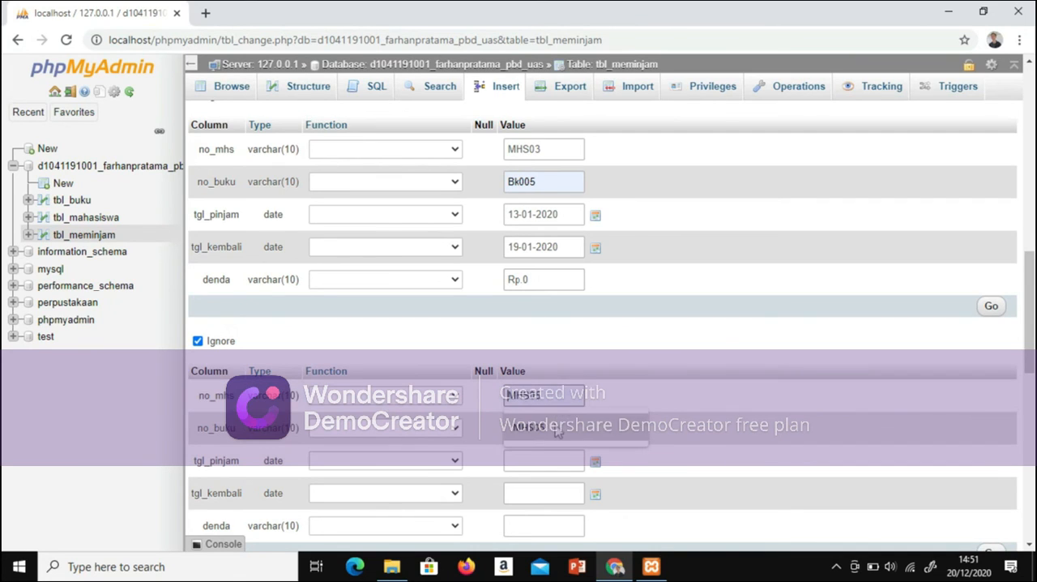
pyautogui.click(557, 428)
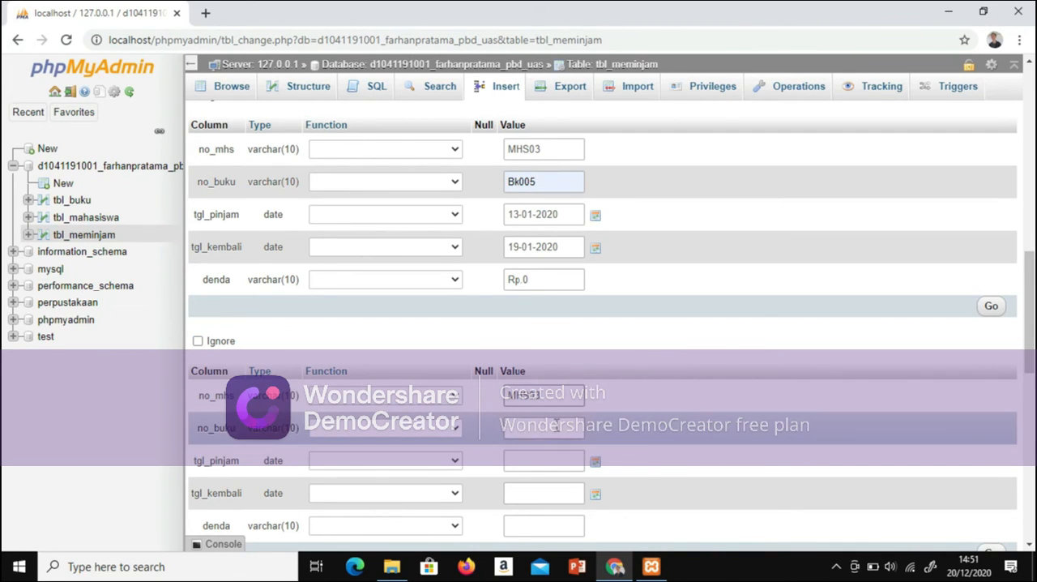
pyautogui.click(558, 427)
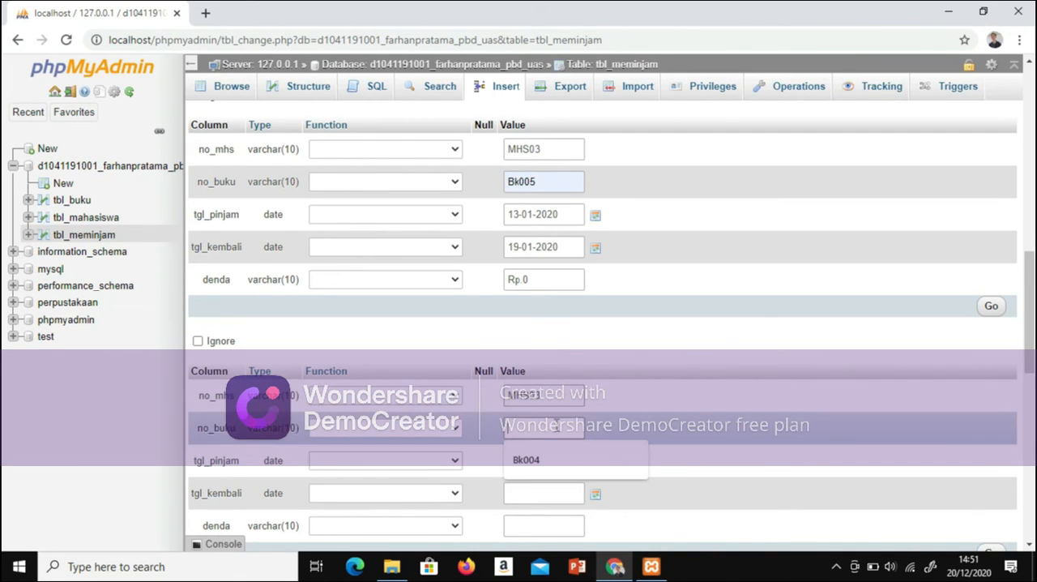
pyautogui.click(537, 457)
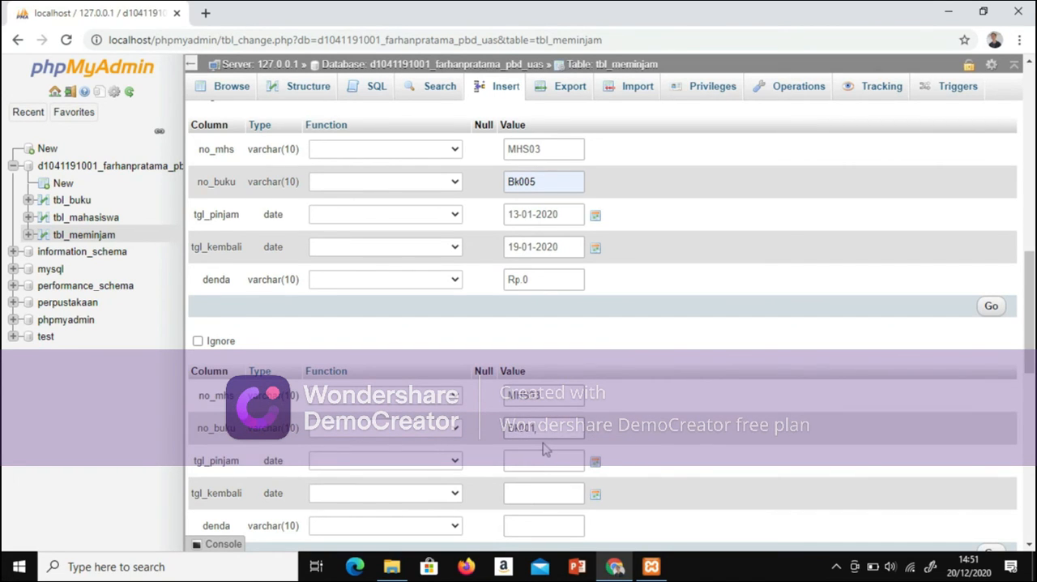
# Step: Set tgl_pinjam to 18-01-2020 and tgl_kembali to 24-01-2020 in the fifth row
pyautogui.click(519, 459)
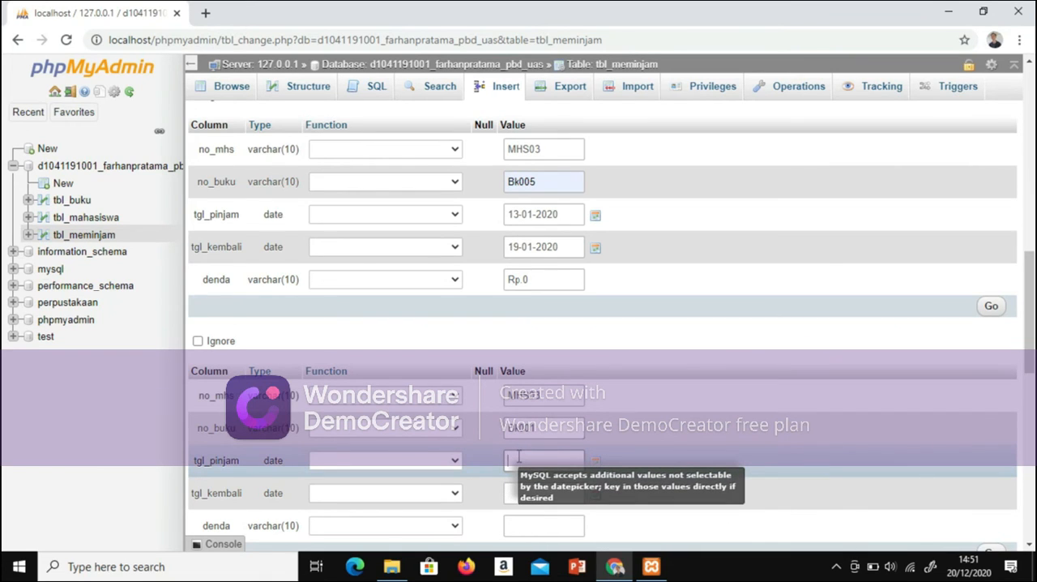
pyautogui.write('18-01-2020')
pyautogui.click(528, 492)
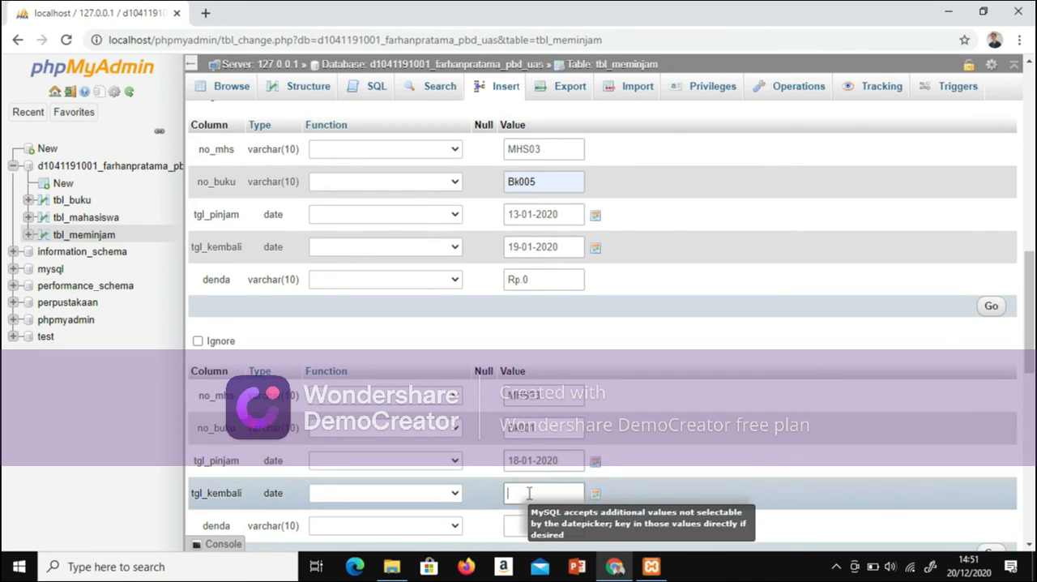
pyautogui.write('24-01-2020')
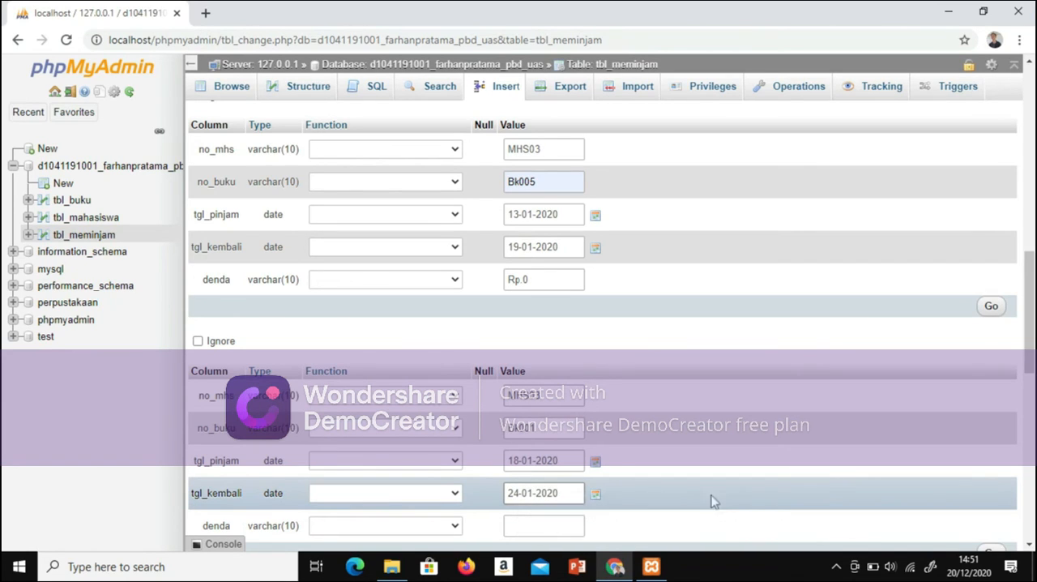
# Step: Set denda to Rp.0 in the fifth row
pyautogui.click(549, 528)
pyautogui.press('capslock')
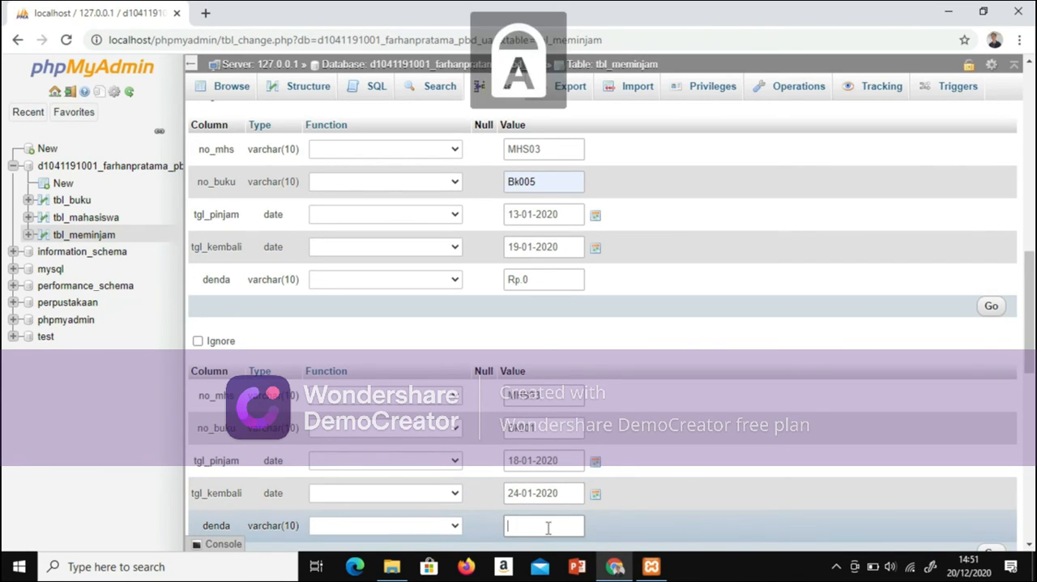
pyautogui.write('R')
pyautogui.press('capslock')
pyautogui.write('p.0')
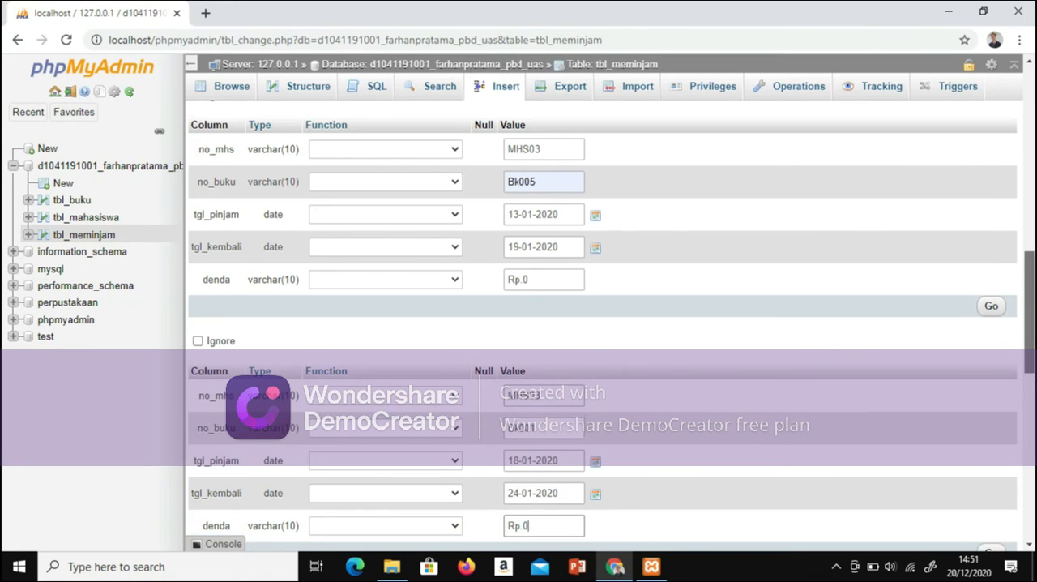
# Step: Set no_mhs to MHS04 in the sixth tbl_meminjam row
pyautogui.scroll(-5, 543, 293)
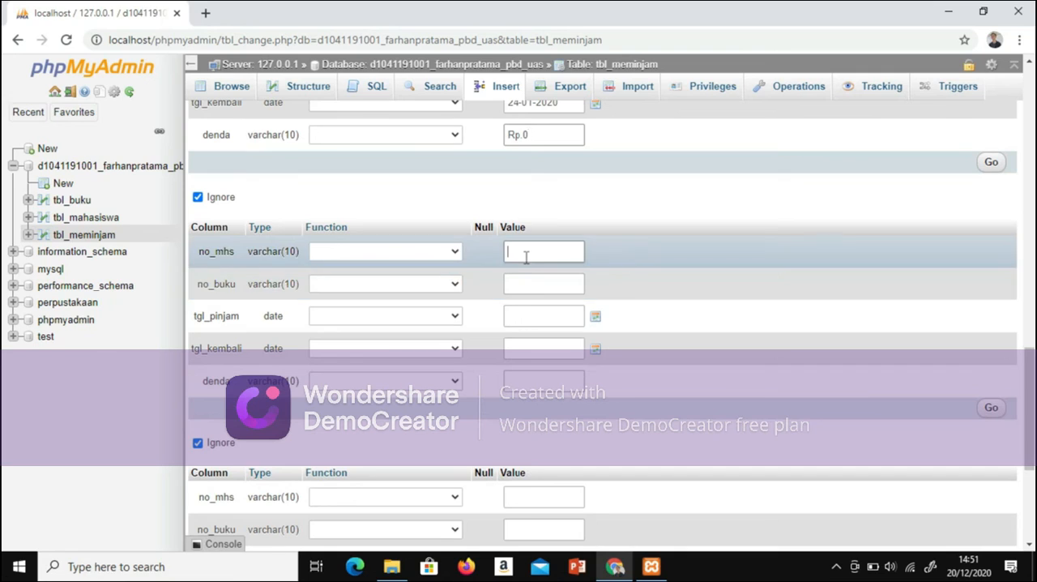
pyautogui.click(526, 255)
pyautogui.write('m')
pyautogui.press('BackSpace')
pyautogui.press('capslock')
pyautogui.write('M')
pyautogui.press('capslock')
pyautogui.press('capslock')
pyautogui.write('HS')
pyautogui.write('04')
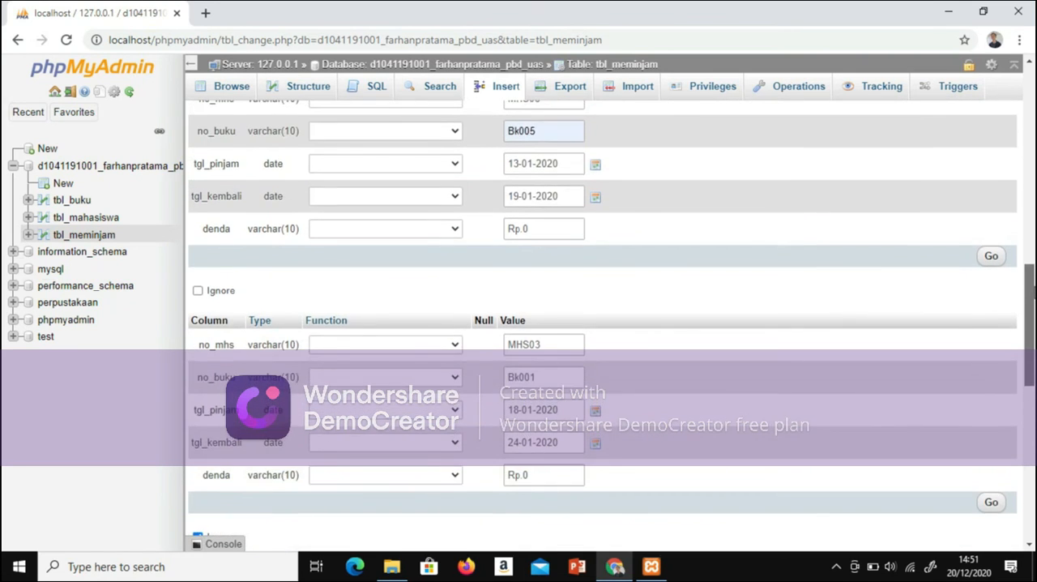
pyautogui.scroll(3, 603, 324)
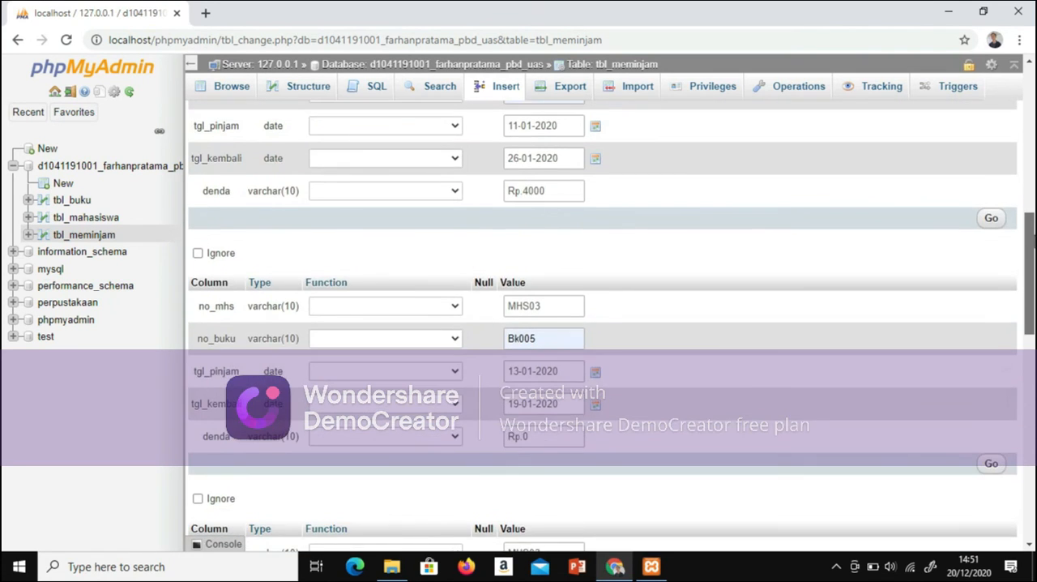
pyautogui.scroll(-1, 603, 324)
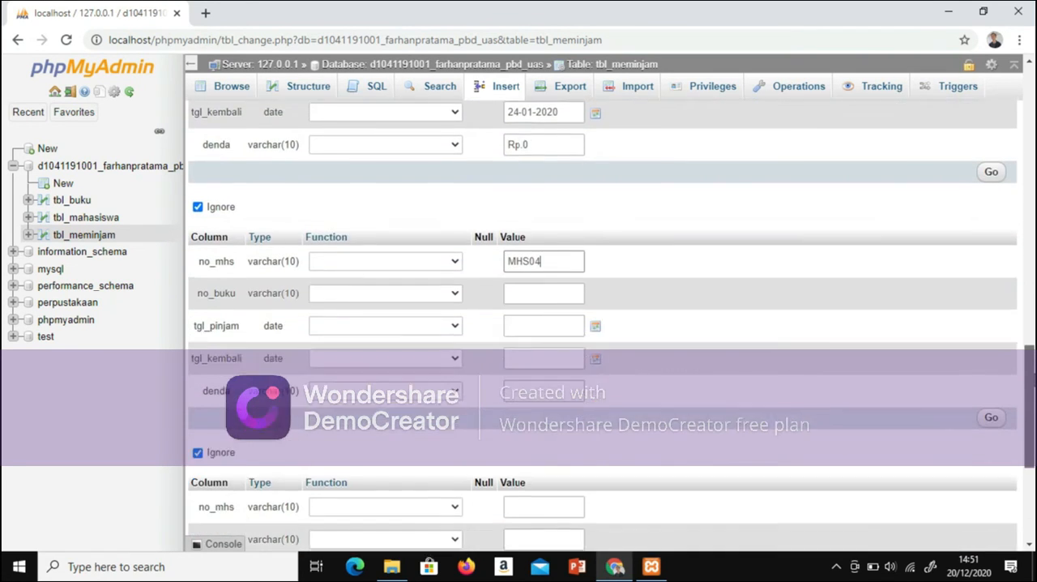
pyautogui.scroll(-1, 678, 345)
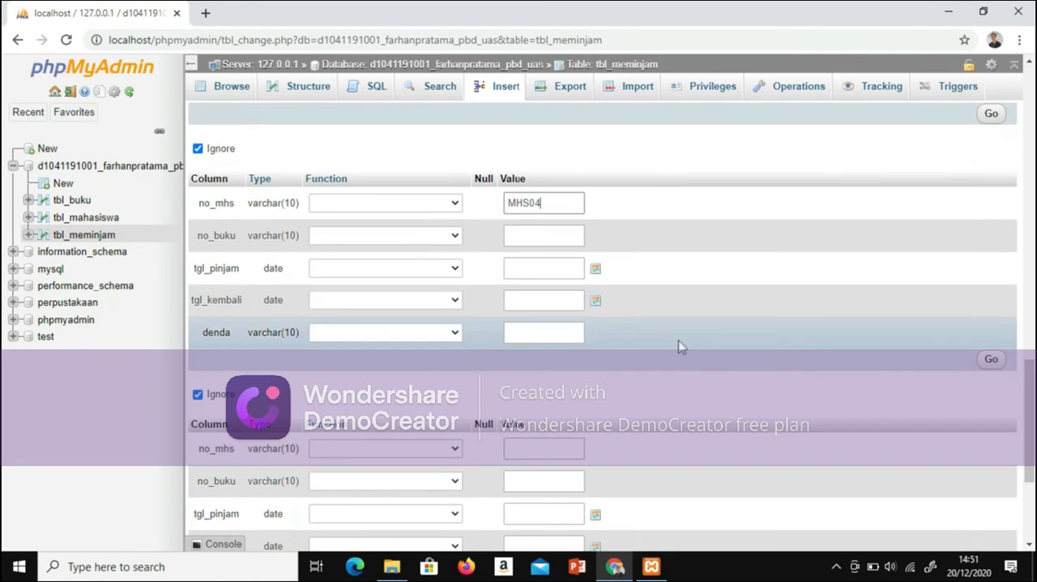
# Step: Set no_buku to Bk004 in the sixth tbl_meminjam row
pyautogui.click(542, 237)
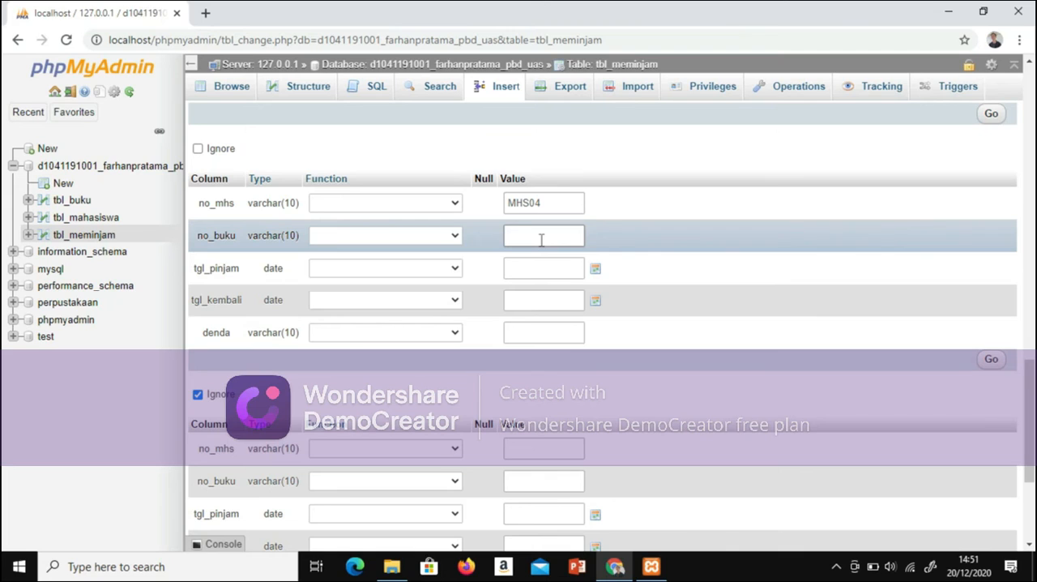
pyautogui.write('B')
pyautogui.press('capslock')
pyautogui.write('k')
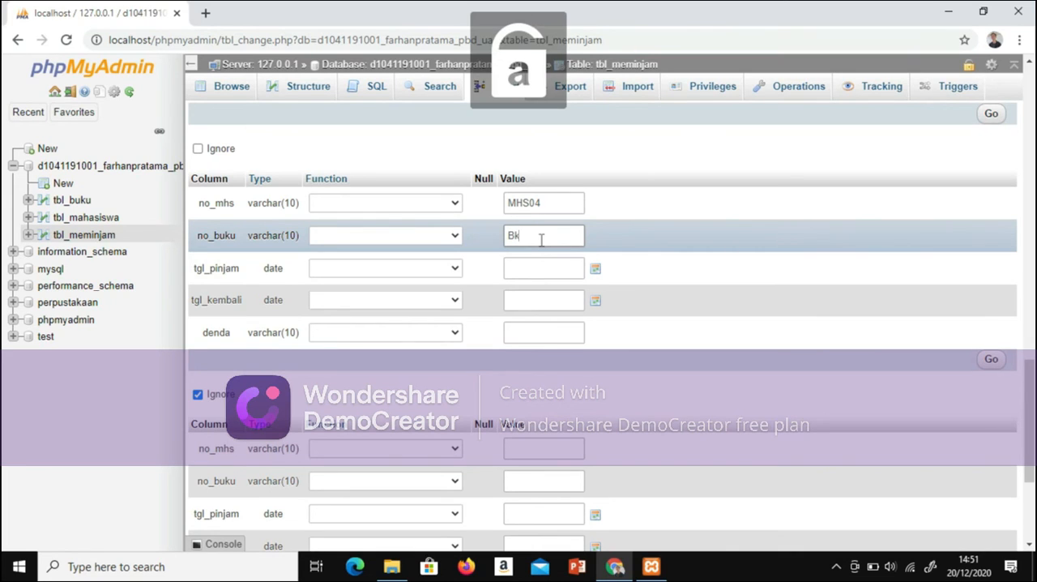
pyautogui.write('004')
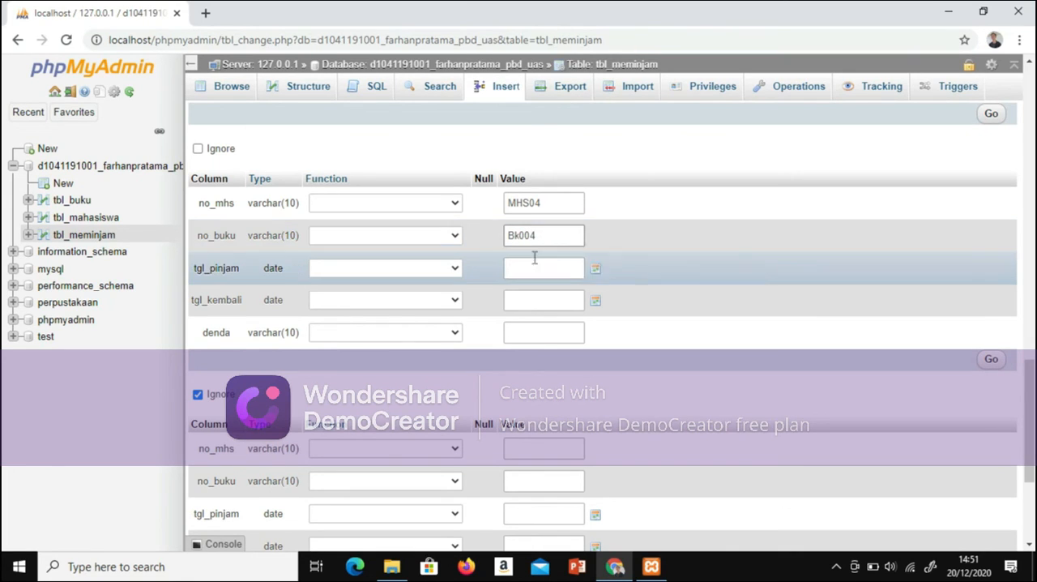
# Step: Set tgl_pinjam to 13-01-2020 and tgl_kembali to 19-01-2020 in the sixth row
pyautogui.click(537, 267)
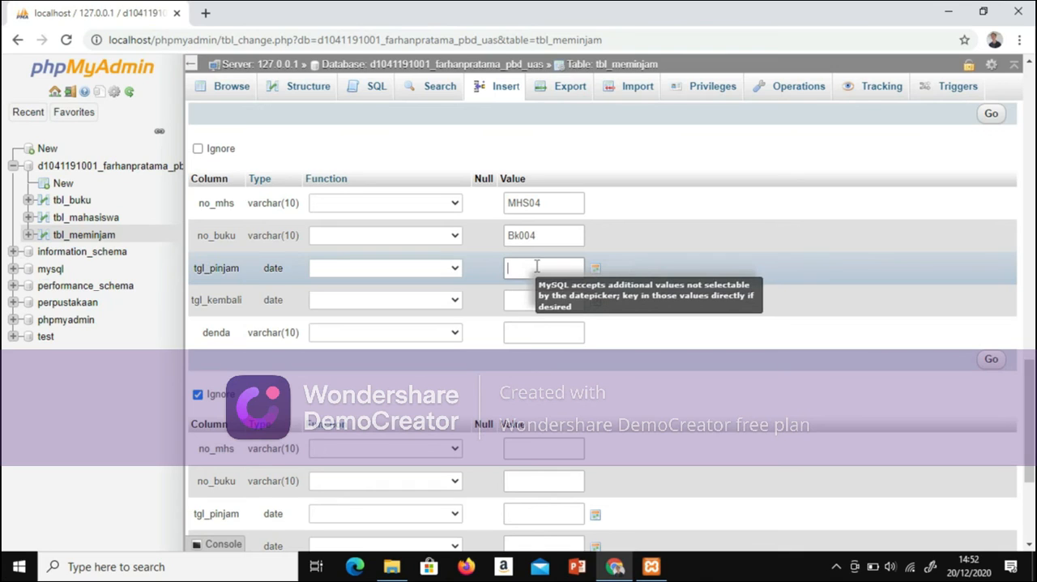
pyautogui.write('13-01-202')
pyautogui.press('BackSpace')
pyautogui.press('BackSpace')
pyautogui.write('020')
pyautogui.click(545, 299)
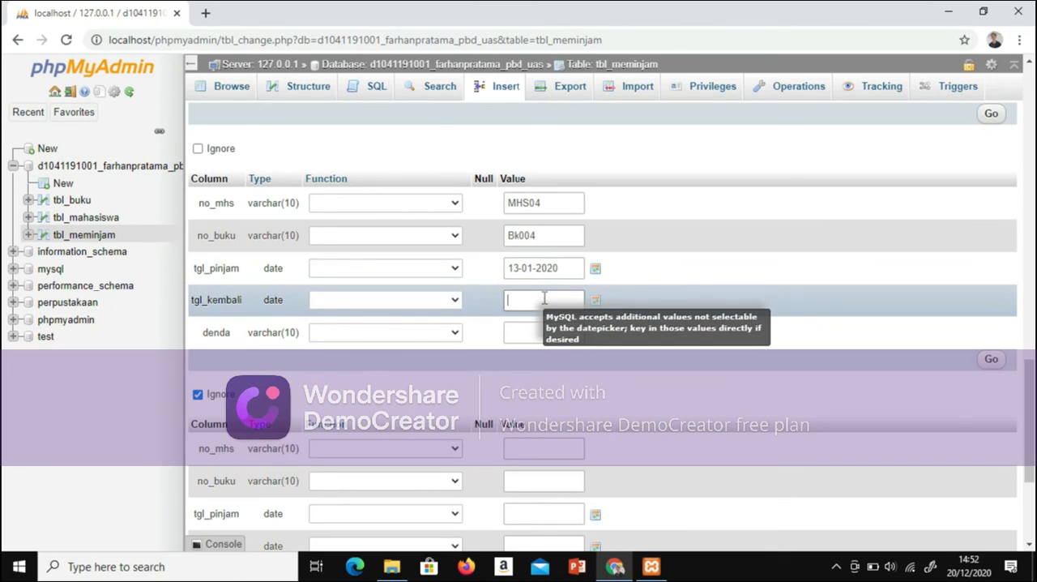
pyautogui.write('19-01-2020')
# Step: Set denda to Rp.0 in the sixth row
pyautogui.click(547, 331)
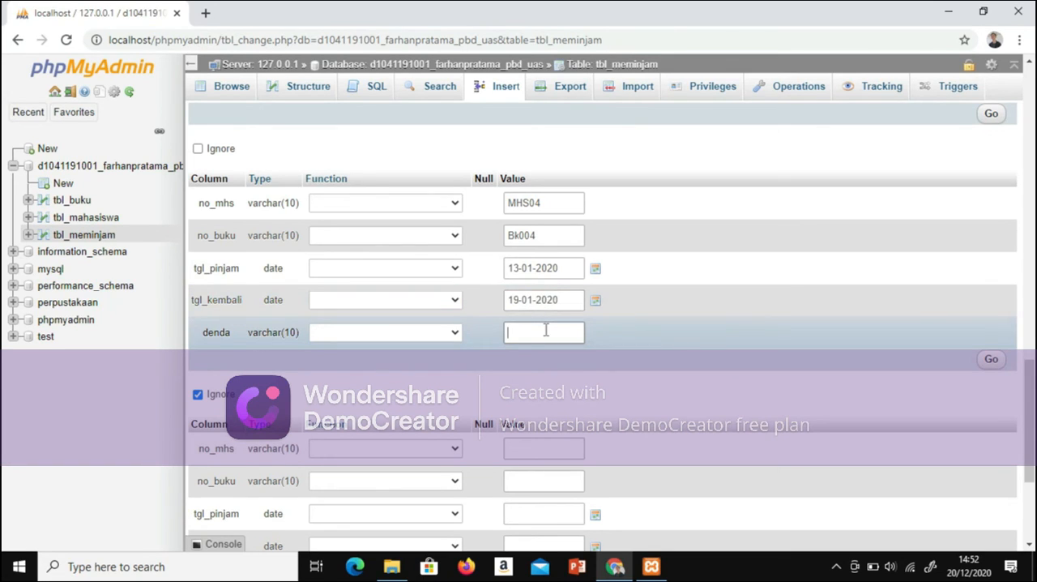
pyautogui.press('capslock')
pyautogui.write('R')
pyautogui.press('capslock')
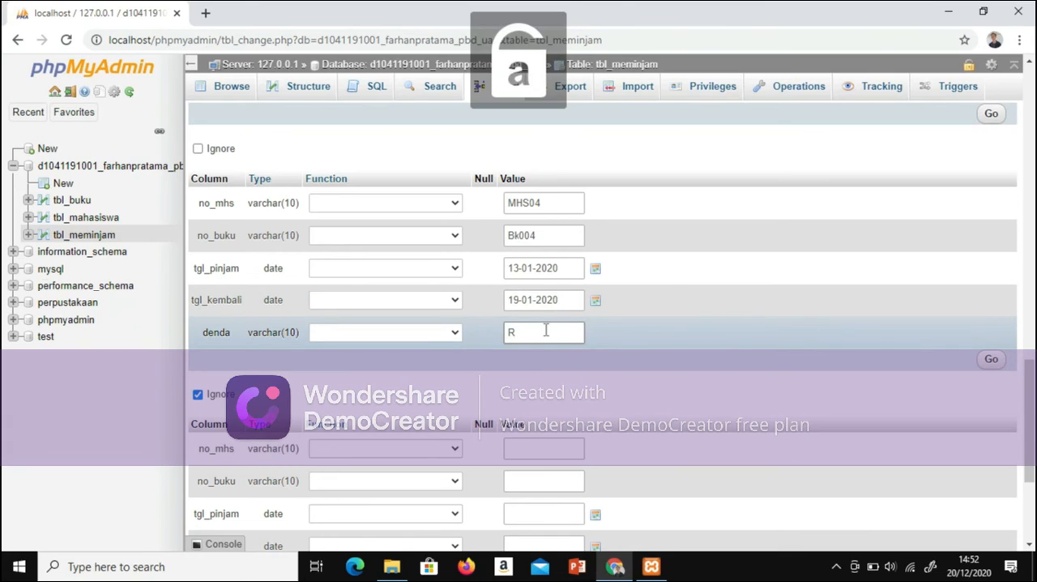
pyautogui.write('p.0')
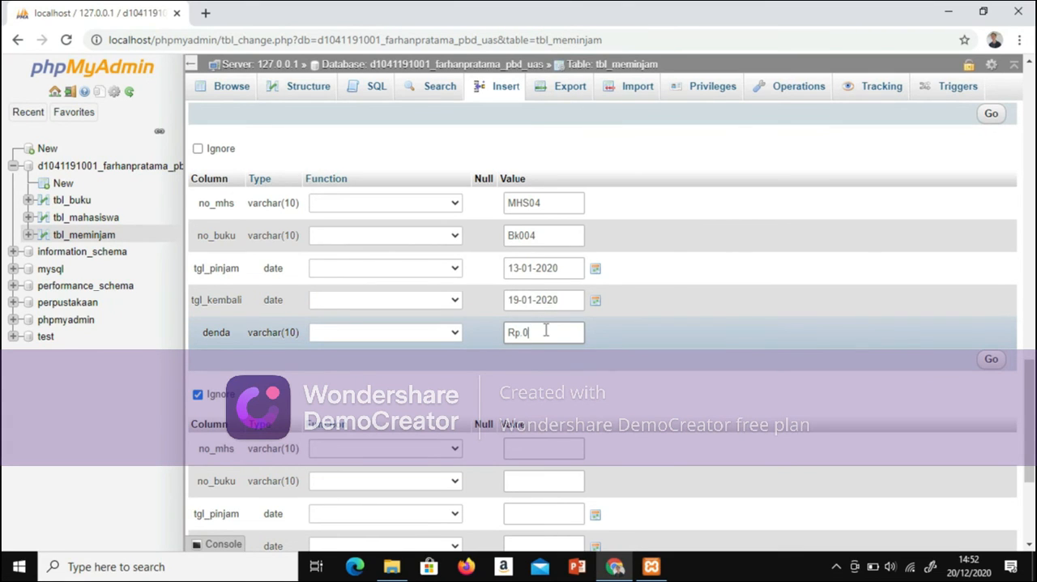
# Step: Set no_mhs to MHS05 in the seventh tbl_meminjam row
pyautogui.scroll(-3, 629, 346)
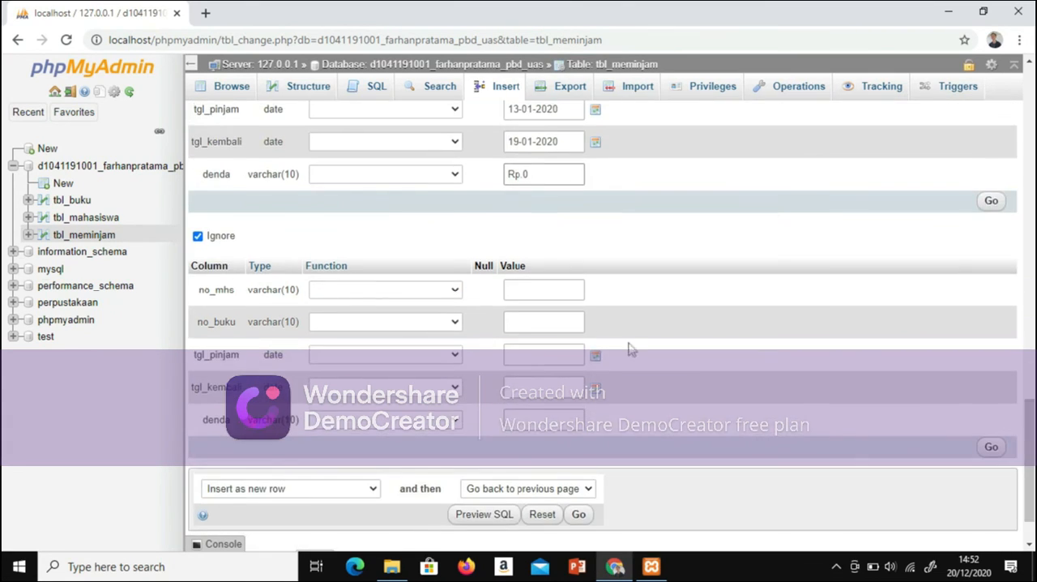
pyautogui.click(563, 292)
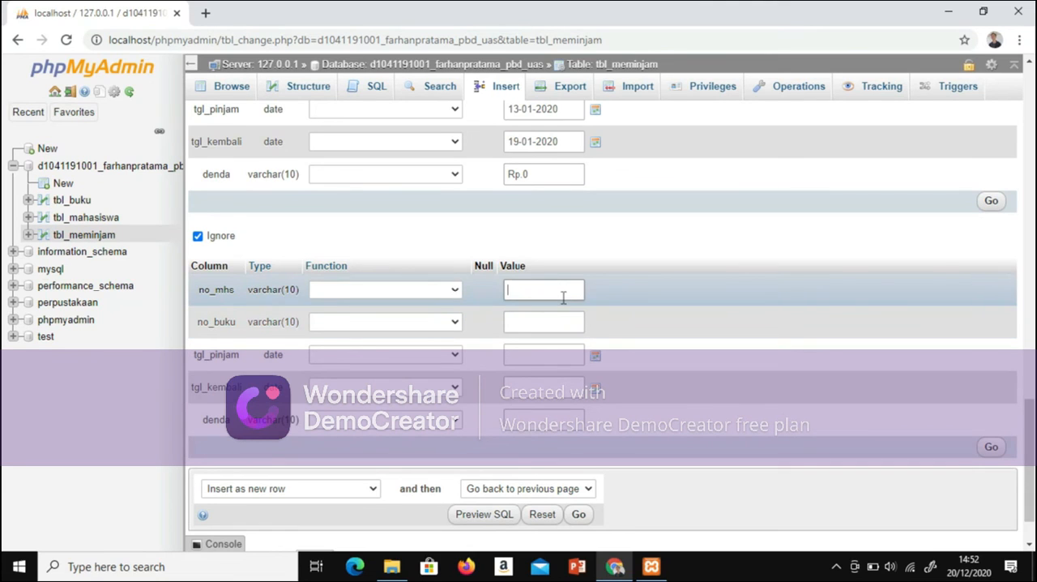
pyautogui.write('m')
pyautogui.press('BackSpace')
pyautogui.press('capslock')
pyautogui.write('MHS0')
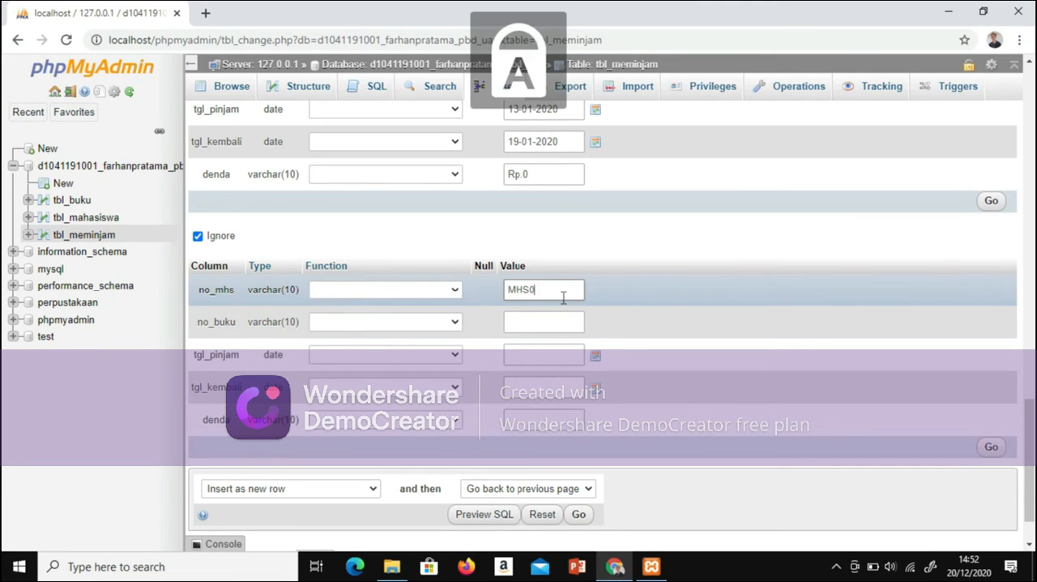
pyautogui.press('capslock')
pyautogui.write('5')
# Step: Set no_buku to Bk002 in the seventh row
pyautogui.click(564, 321)
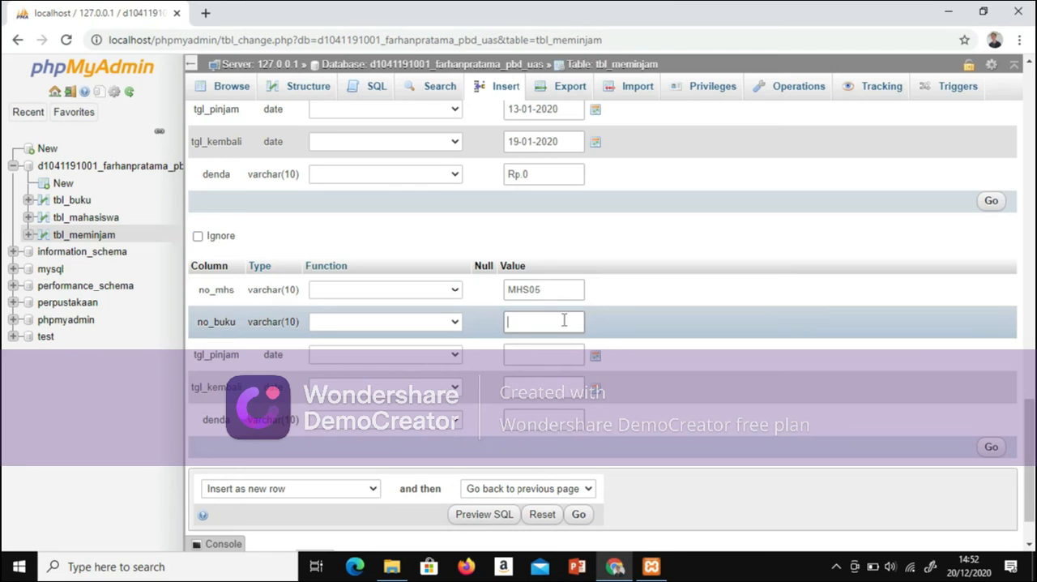
pyautogui.write('B')
pyautogui.press('capslock')
pyautogui.write('k00')
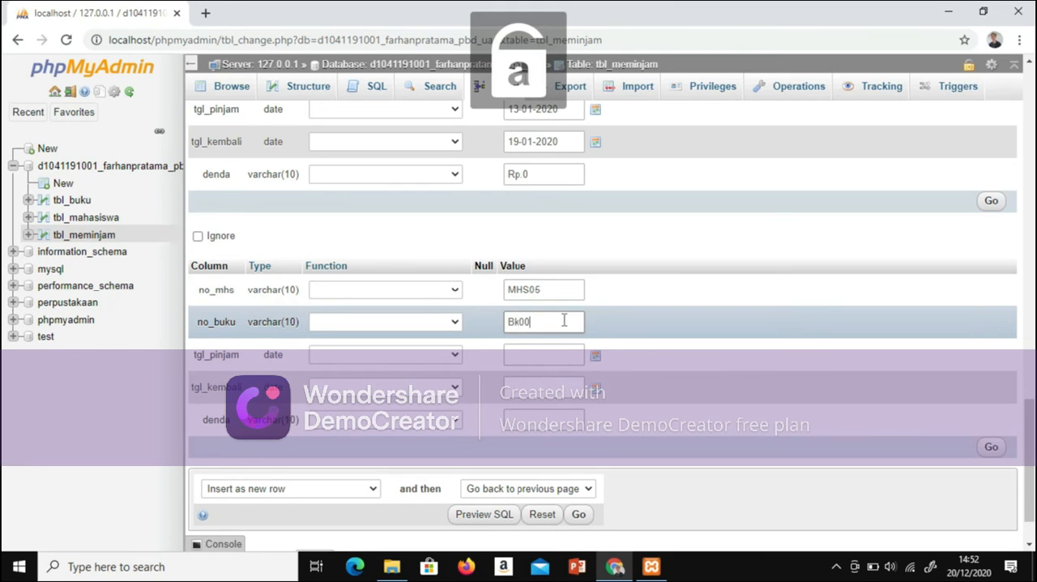
pyautogui.write('2')
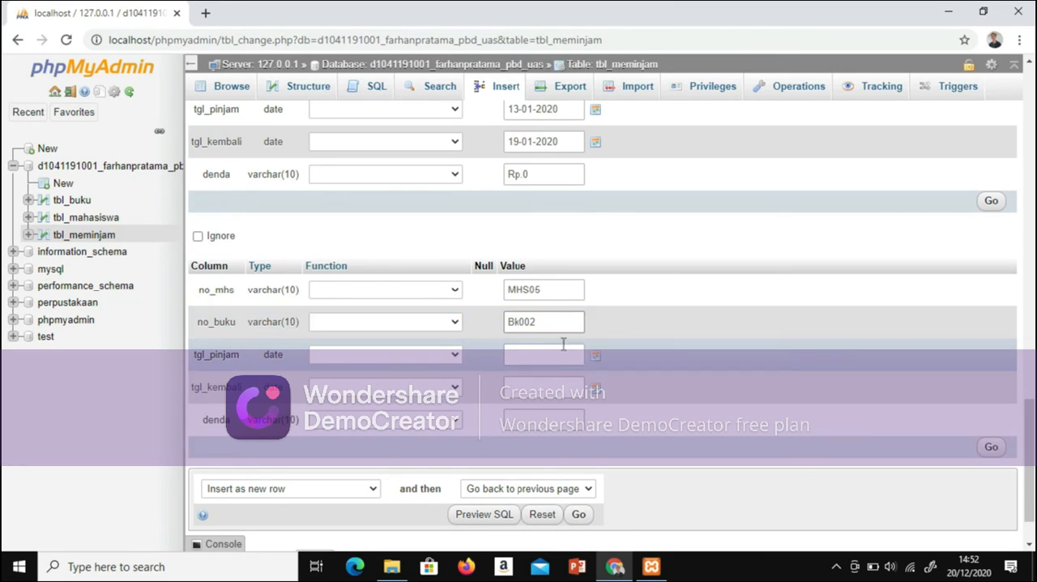
# Step: Set tgl_pinjam to 12-01-2020 and tgl_kembali to 18-01-2020 in the seventh row
pyautogui.click(563, 354)
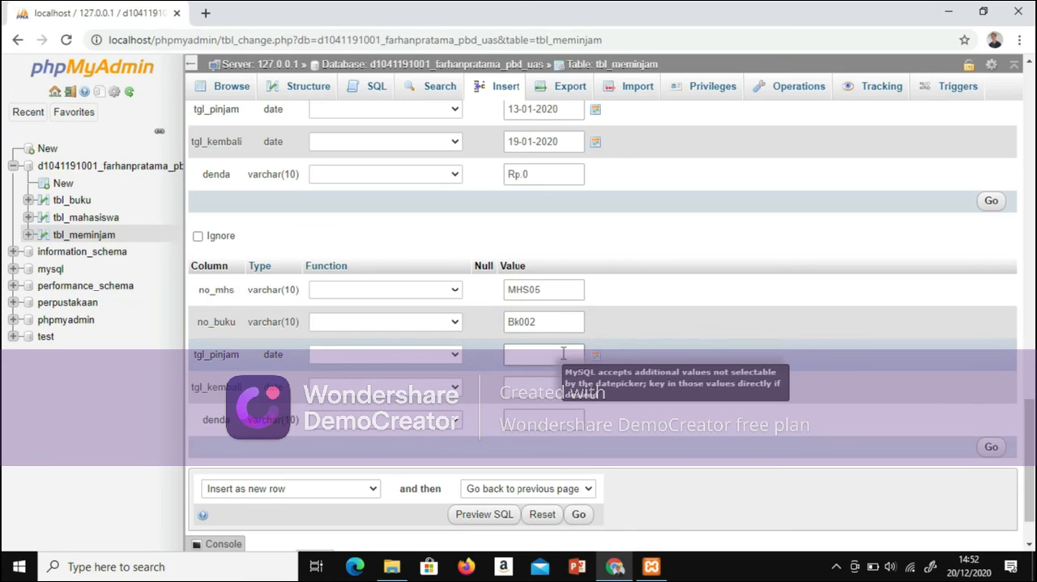
pyautogui.press('capslock')
pyautogui.write('12-01-2020')
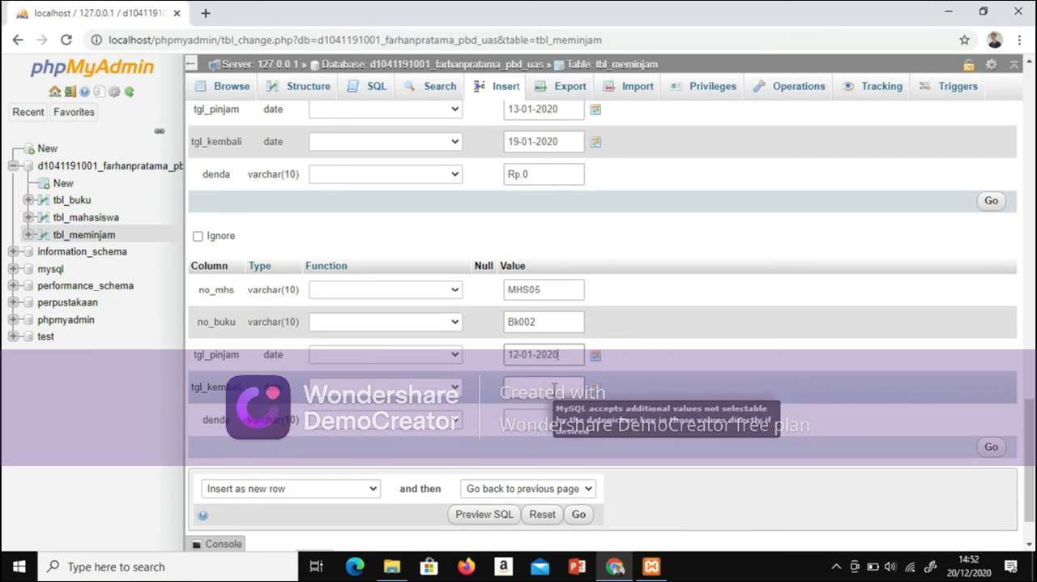
pyautogui.click(554, 388)
pyautogui.write('18-01-2020')
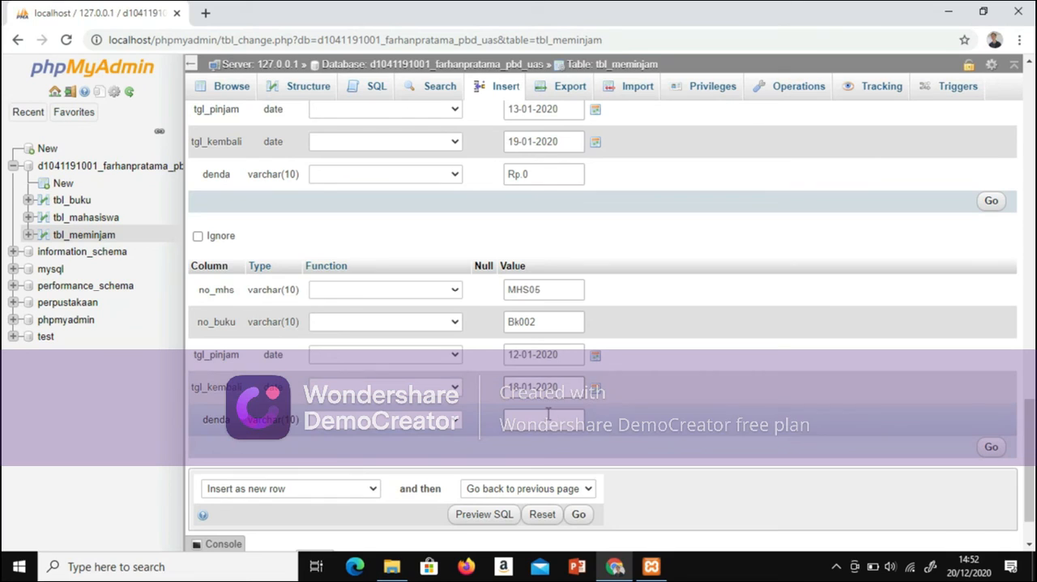
# Step: Set denda to Rp.0 in the seventh row and insert all the filled rows into tbl_meminjam
pyautogui.click(548, 415)
pyautogui.write('Rp.0')
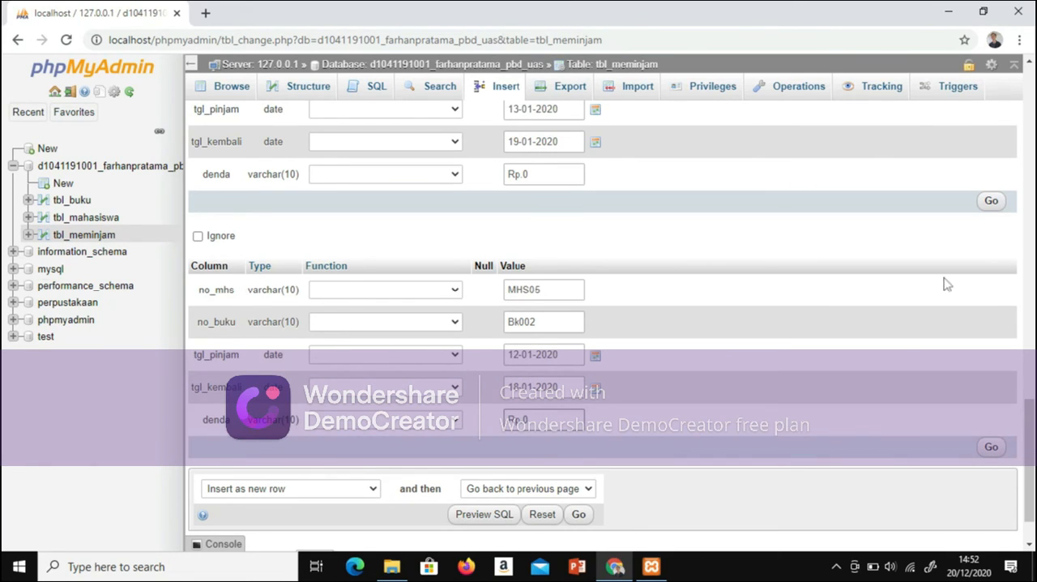
pyautogui.click(579, 513)
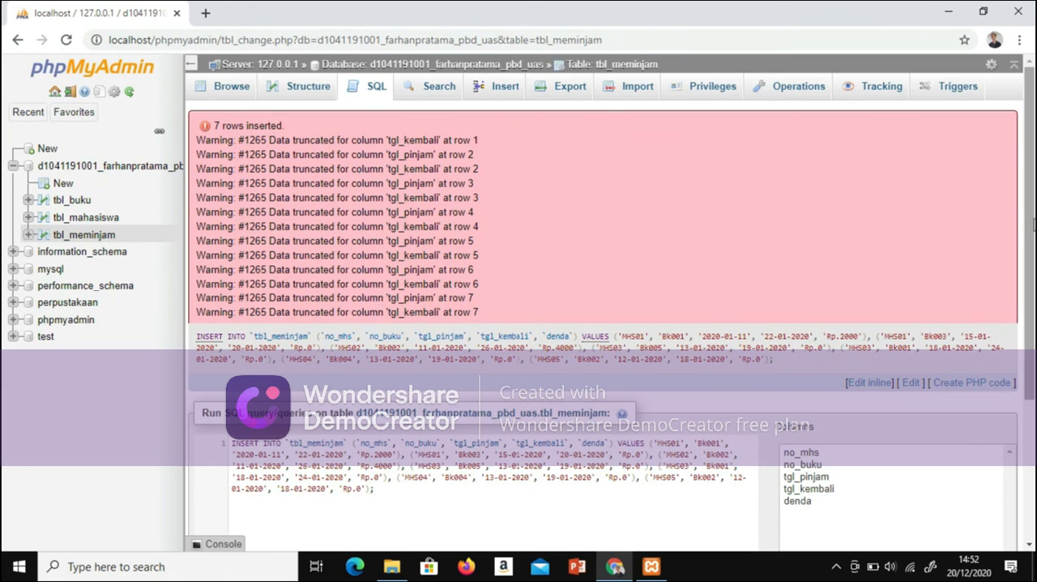
# Step: Browse the tbl_meminjam records and open the tgl_pinjam value of the MHS01 loan of Bk003 for editing
pyautogui.scroll(-2, 1030, 225)
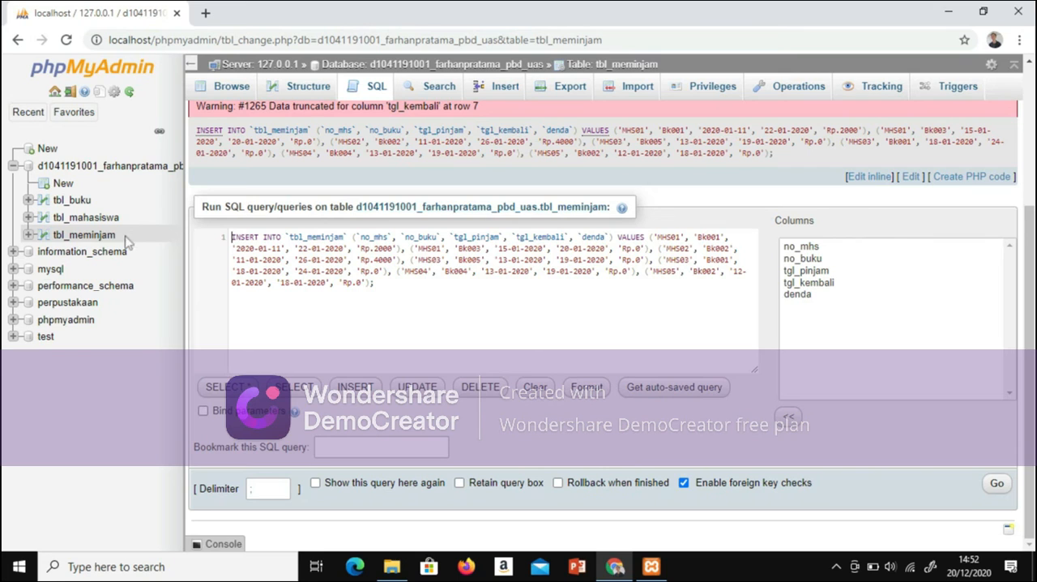
pyautogui.click(96, 238)
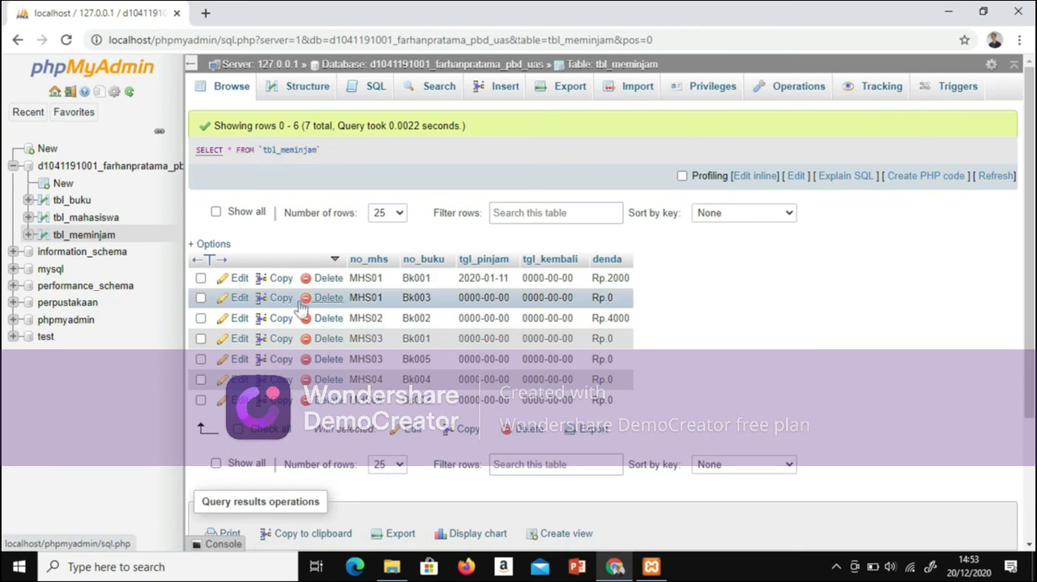
pyautogui.scroll(-2, 802, 204)
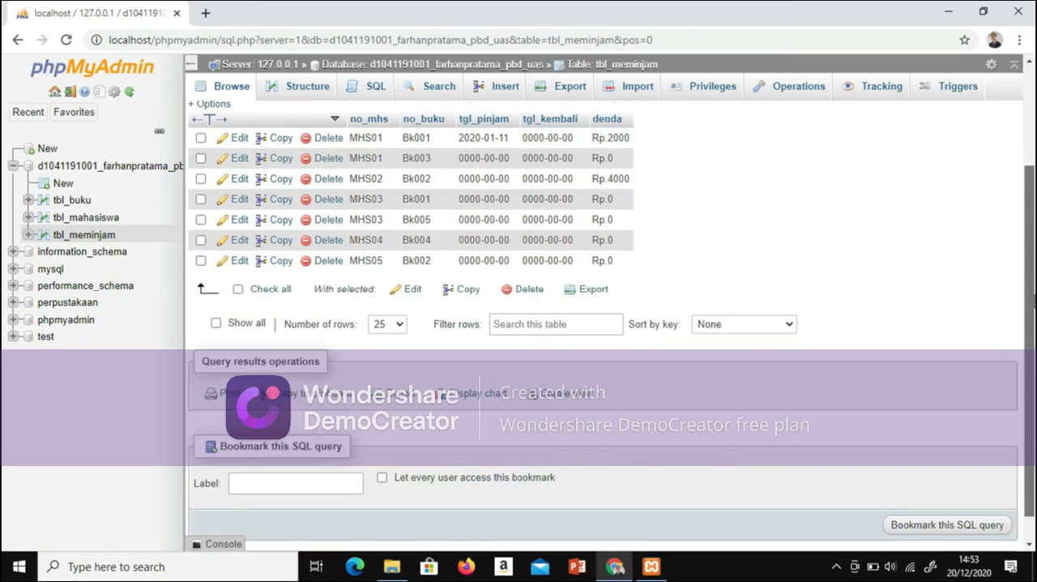
pyautogui.scroll(2, 445, 253)
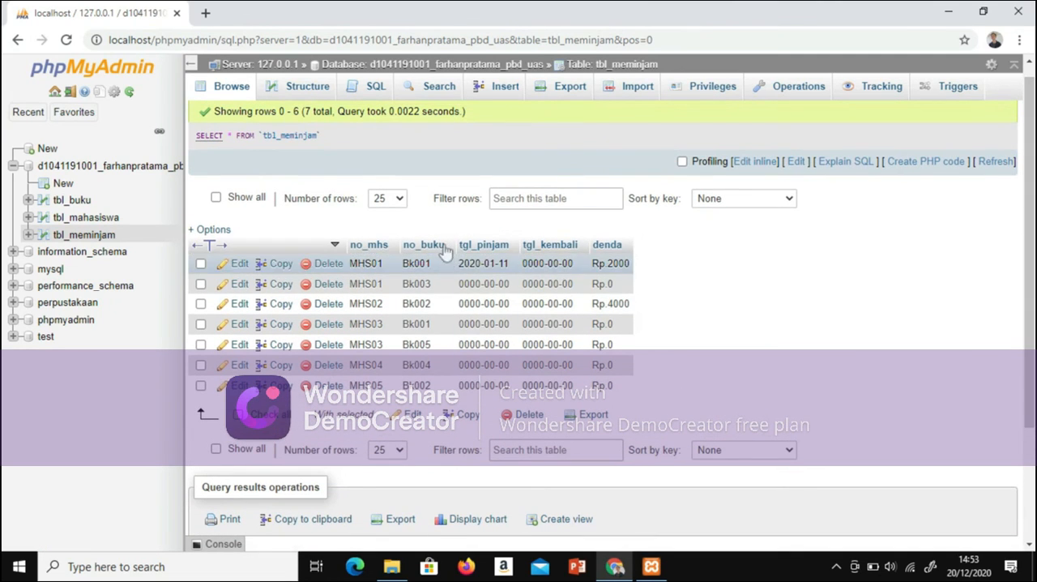
pyautogui.doubleClick(472, 283)
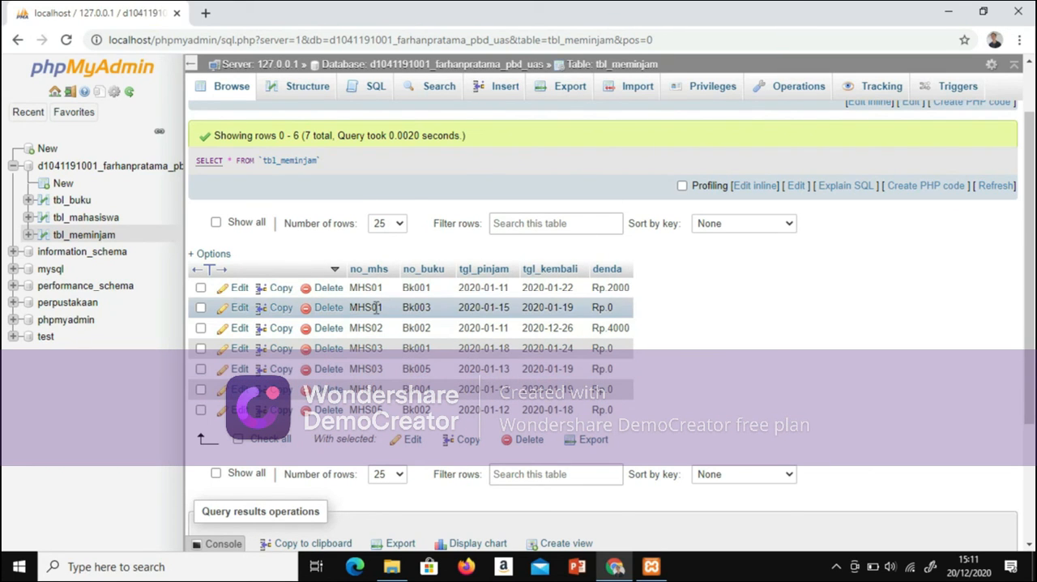
# Step: Review the database's table list and the records of tbl_meminjam and tbl_mahasiswa
pyautogui.click(90, 171)
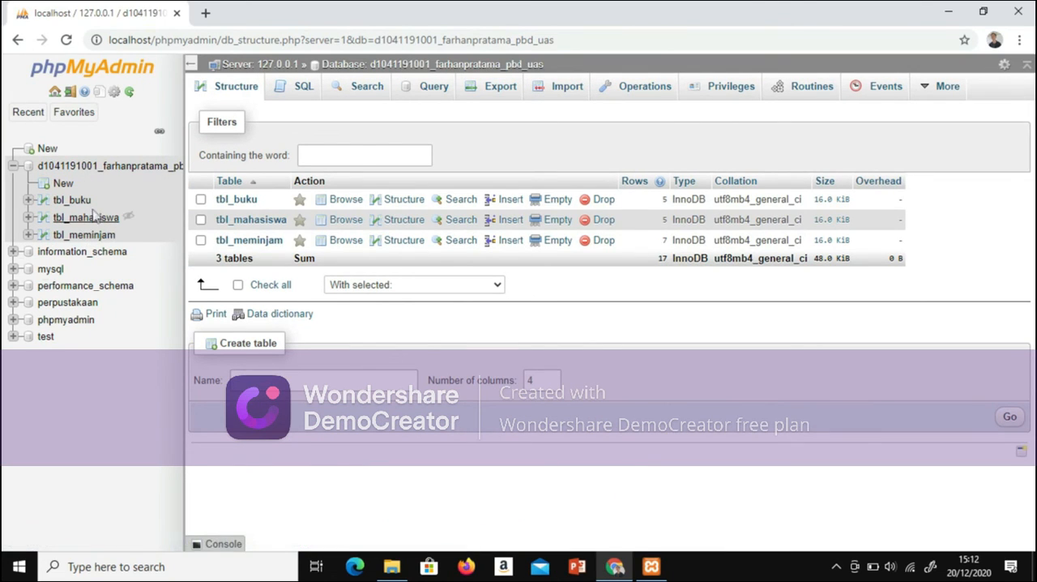
pyautogui.click(86, 235)
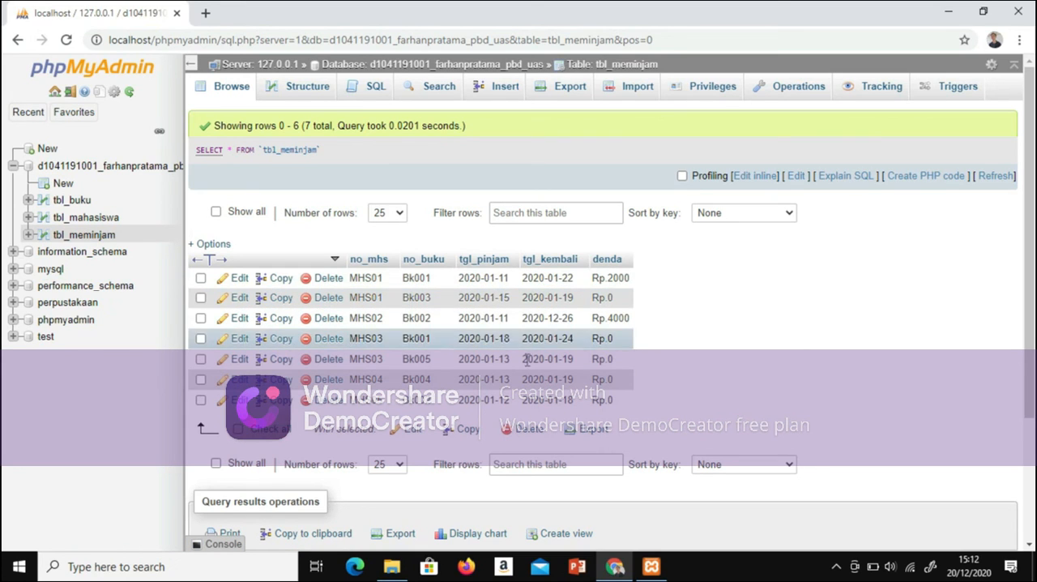
pyautogui.click(96, 219)
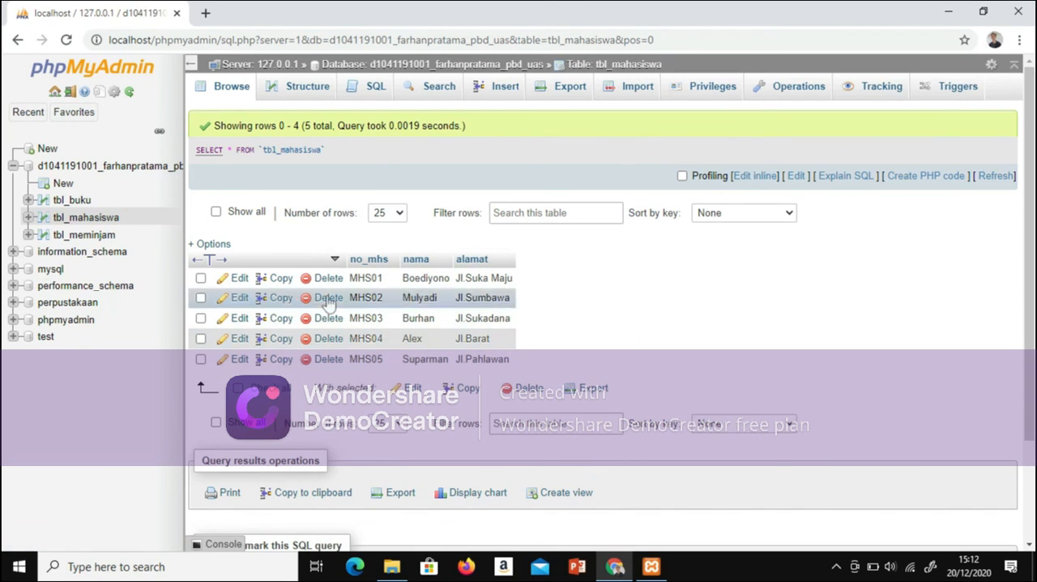
# Step: Open the Designer for the whole database and ignore the server error notice
pyautogui.click(77, 169)
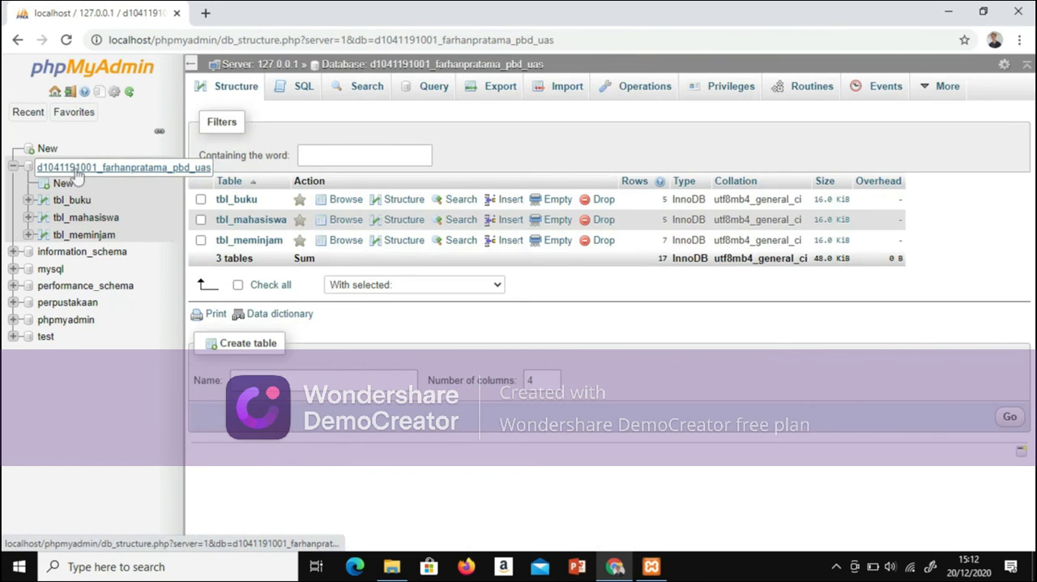
pyautogui.moveTo(957, 85)
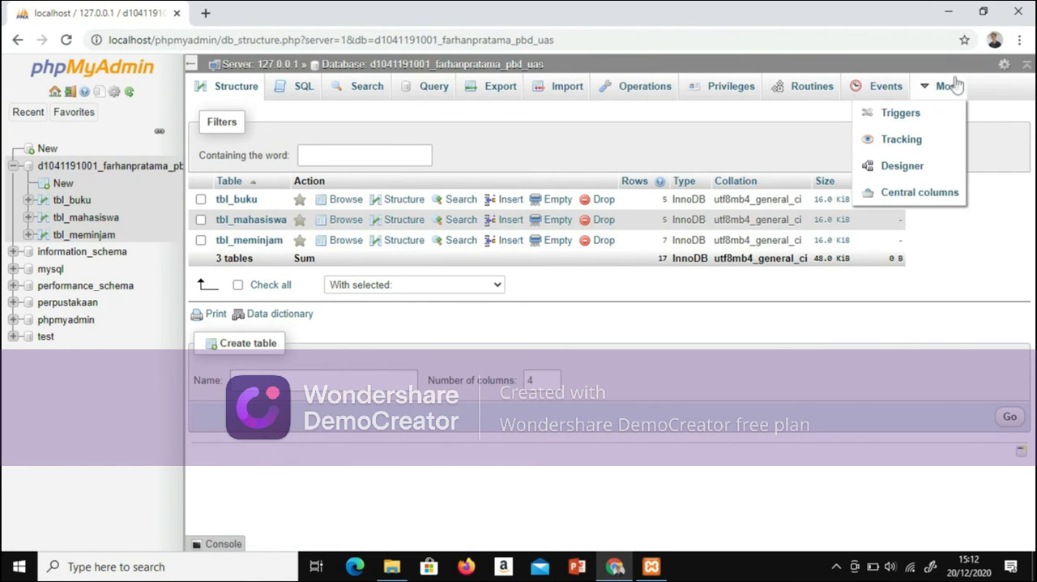
pyautogui.click(921, 171)
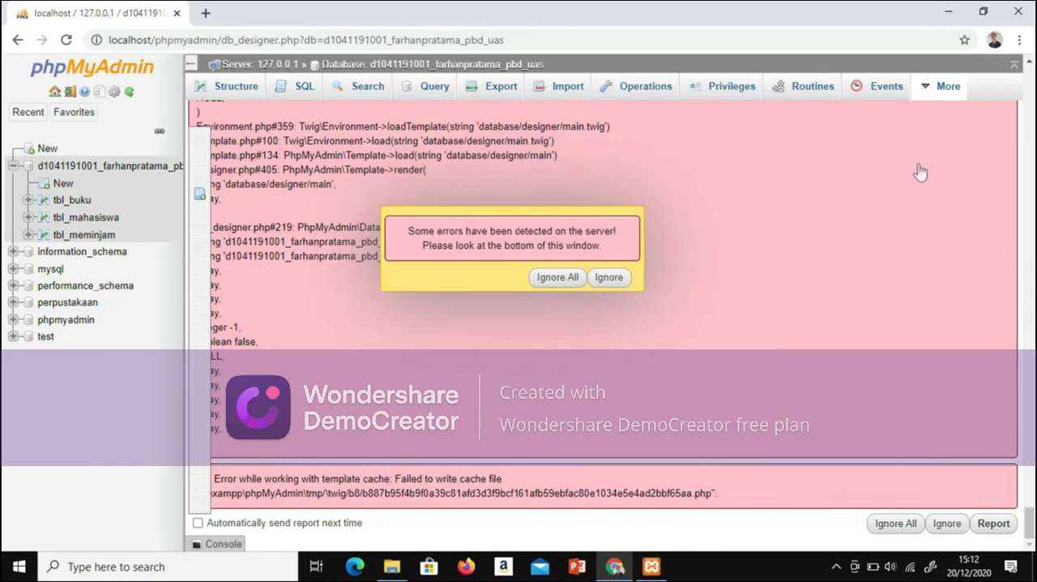
pyautogui.click(609, 278)
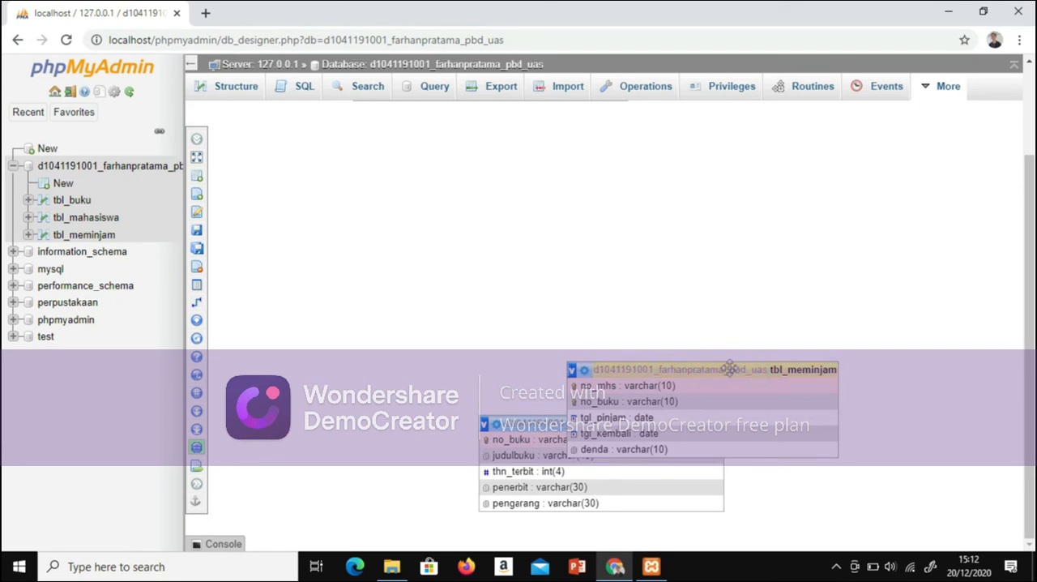
# Step: Move tbl_meminjam in the Designer to the space between tbl_mahasiswa and tbl_buku
pyautogui.scroll(1, 729, 359)
pyautogui.moveTo(715, 398); pyautogui.dragTo(708, 339)
pyautogui.moveTo(728, 399); pyautogui.dragTo(791, 548)
pyautogui.moveTo(817, 470); pyautogui.dragTo(822, 447)
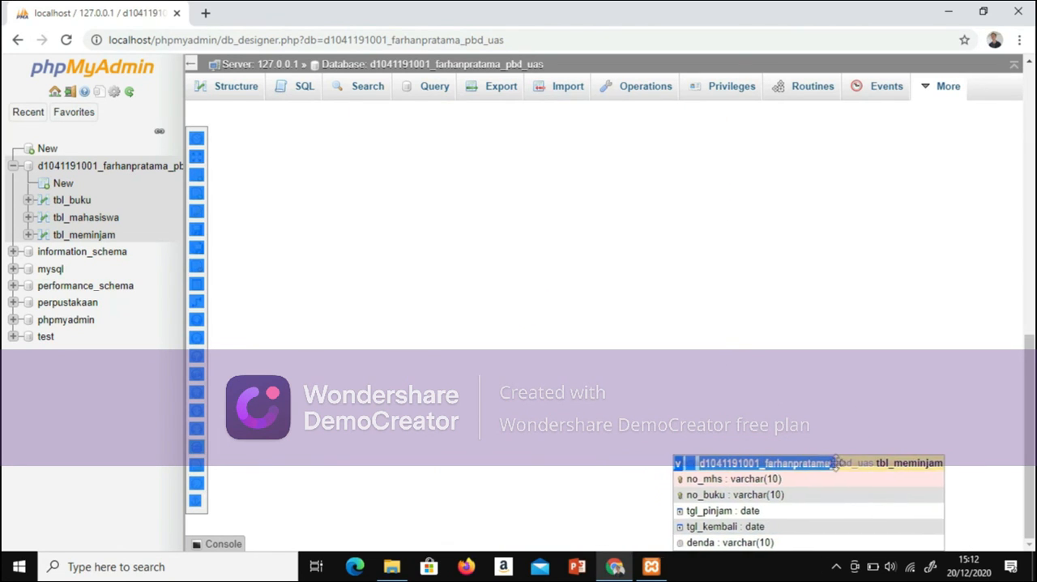
pyautogui.scroll(5, 649, 389)
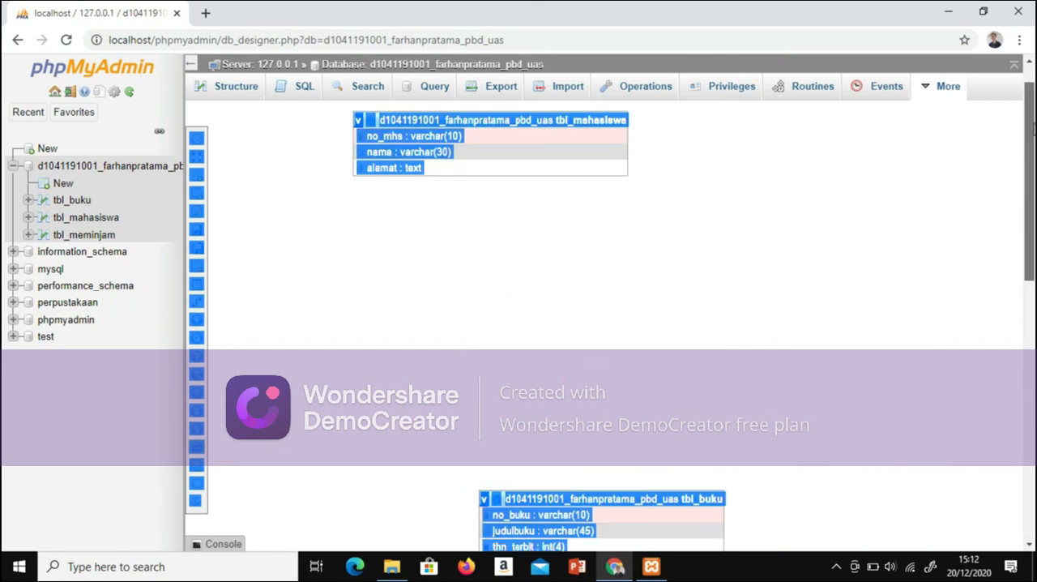
pyautogui.moveTo(644, 382); pyautogui.dragTo(594, 284)
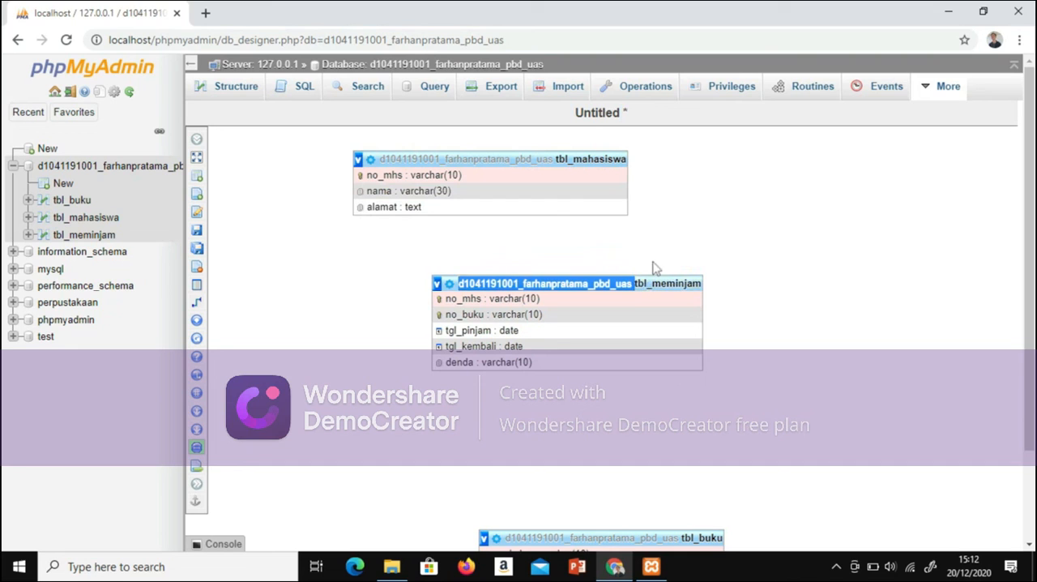
# Step: Arrange the Designer diagram with tbl_meminjam above, tbl_mahasiswa to its lower left and tbl_buku to its lower right
pyautogui.moveTo(535, 159); pyautogui.dragTo(407, 361)
pyautogui.moveTo(613, 281); pyautogui.dragTo(627, 234)
pyautogui.moveTo(605, 535); pyautogui.dragTo(897, 248)
pyautogui.click(699, 460)
pyautogui.moveTo(601, 538); pyautogui.dragTo(706, 419)
pyautogui.moveTo(659, 521); pyautogui.dragTo(776, 477)
pyautogui.click(807, 397)
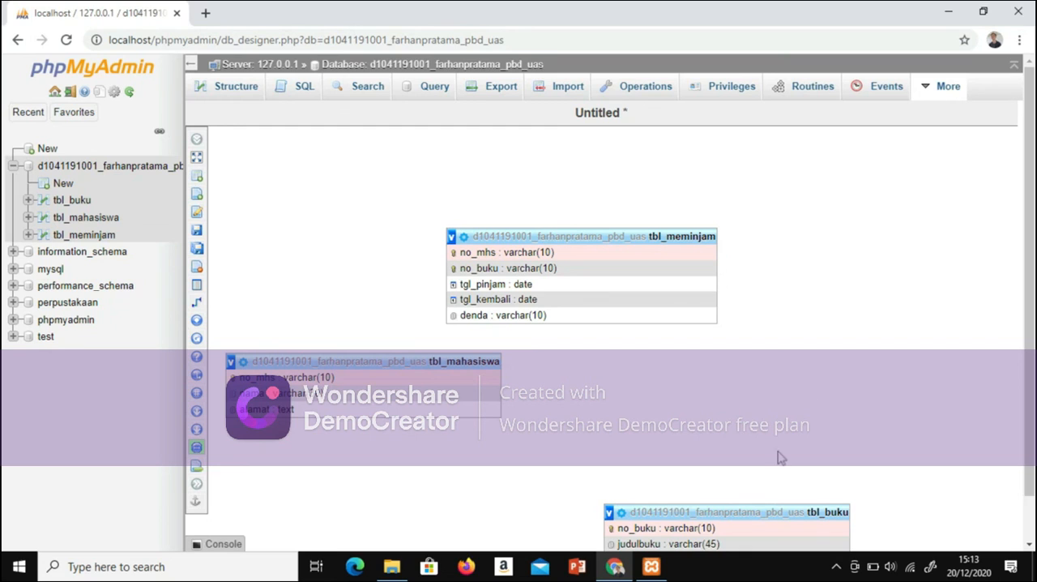
# Step: Move tbl_buku up beside the other tables and create a foreign key from tbl_meminjam.no_mhs to tbl_mahasiswa.no_mhs without delete or update actions
pyautogui.moveTo(747, 511); pyautogui.dragTo(839, 353)
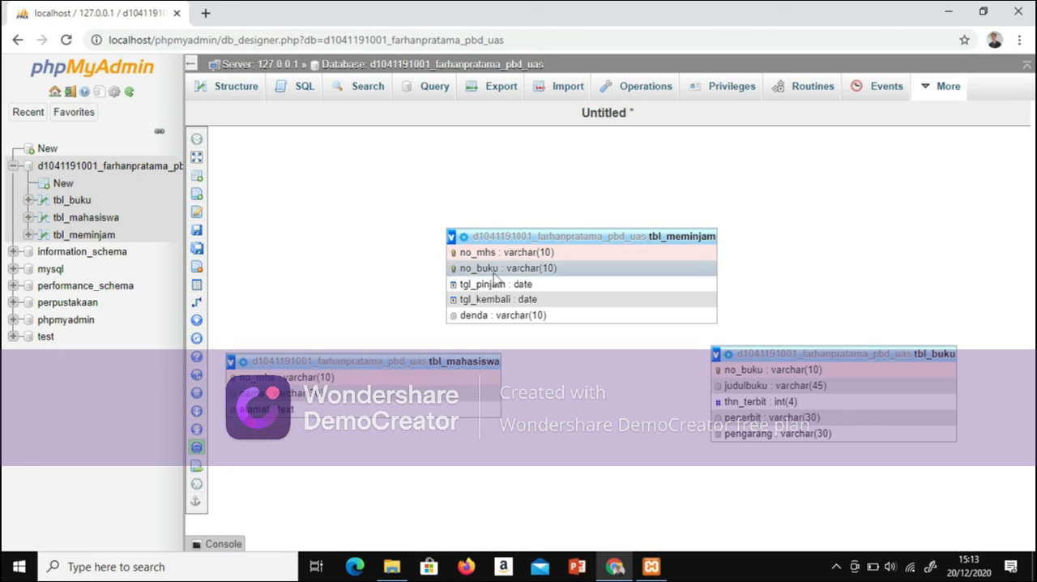
pyautogui.moveTo(324, 304)
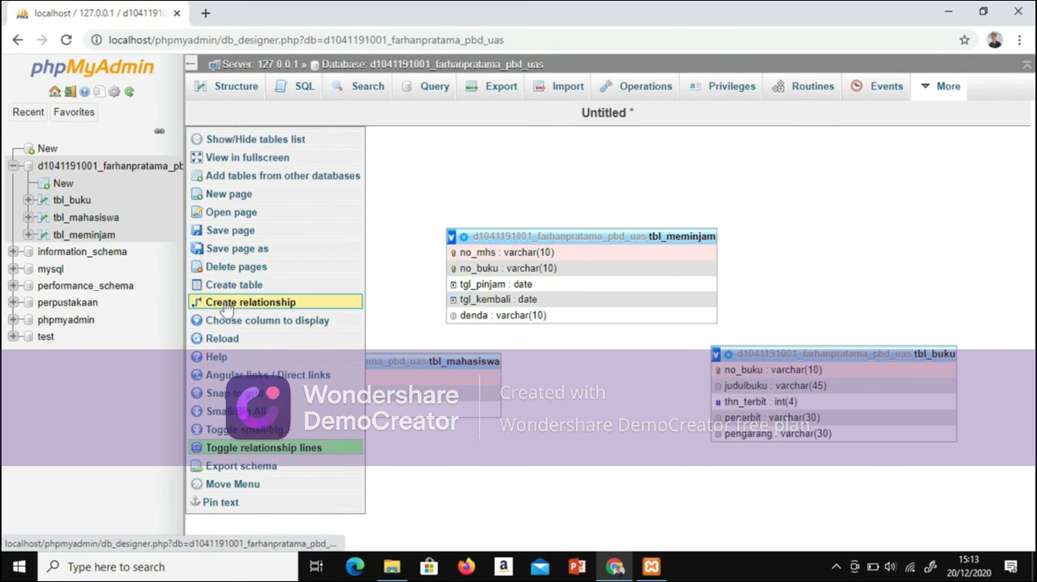
pyautogui.click(251, 308)
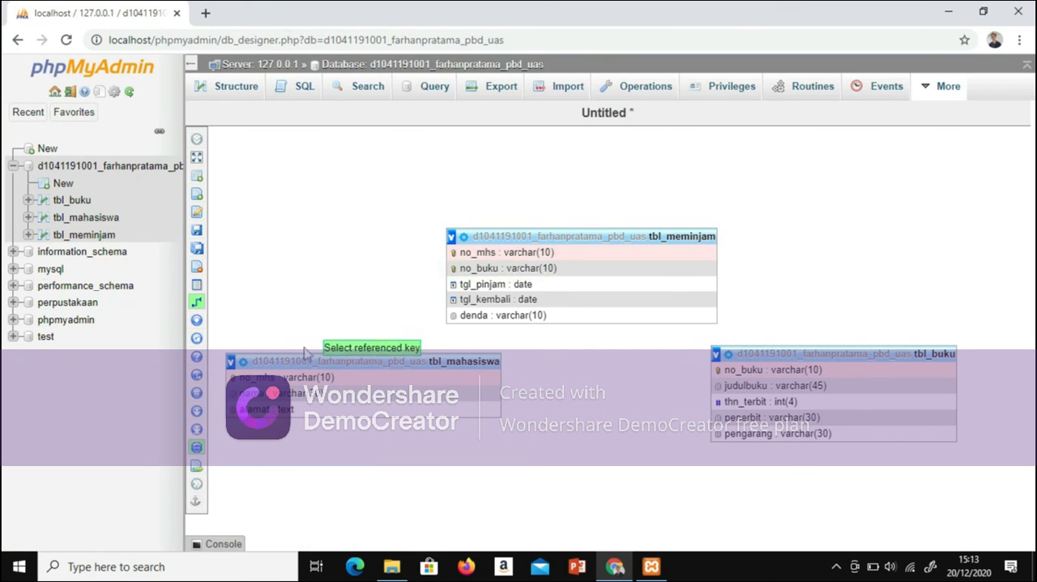
pyautogui.click(274, 379)
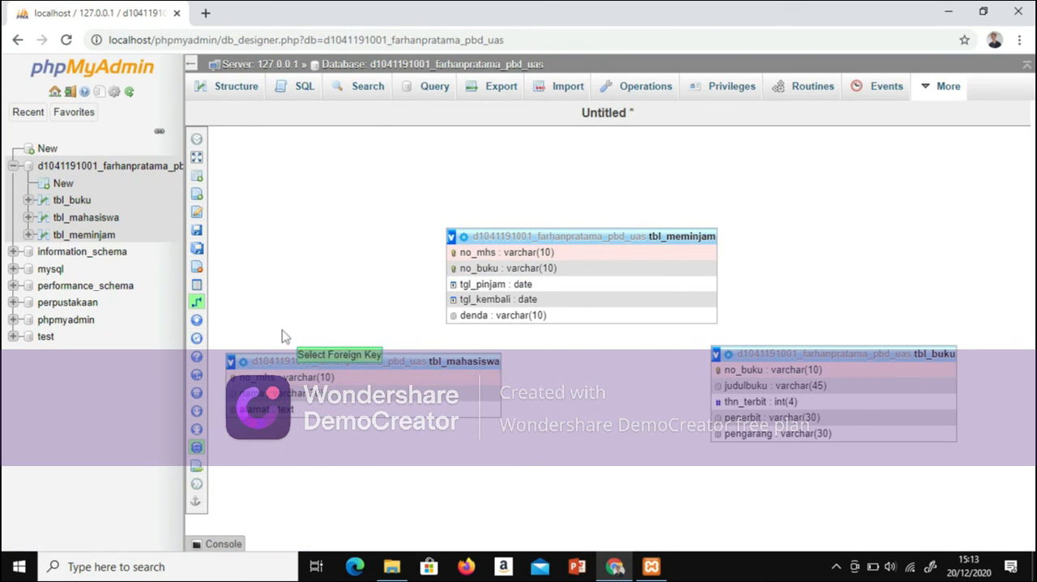
pyautogui.click(472, 267)
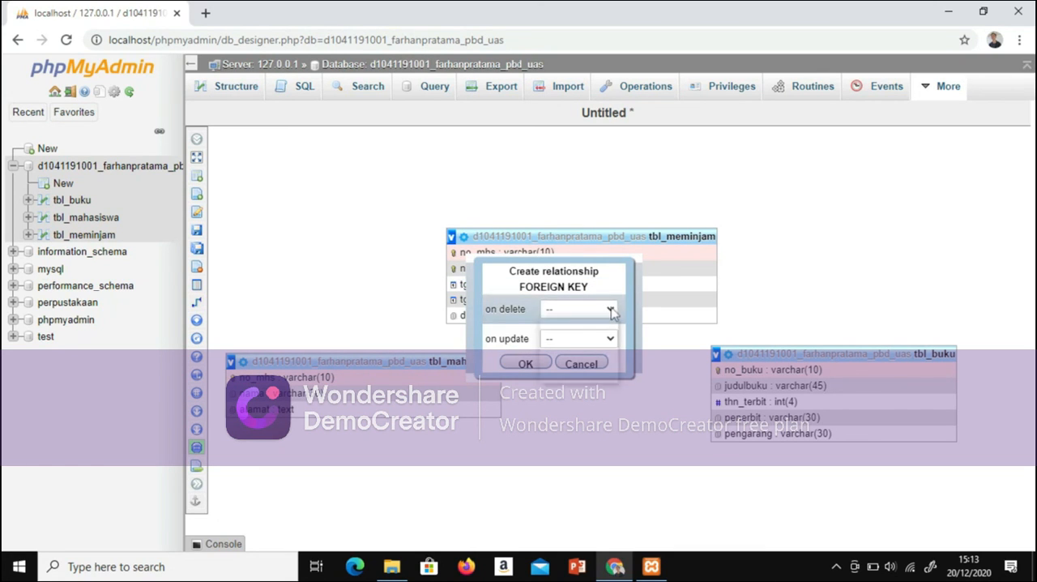
pyautogui.click(610, 310)
pyautogui.click(611, 311)
pyautogui.click(608, 341)
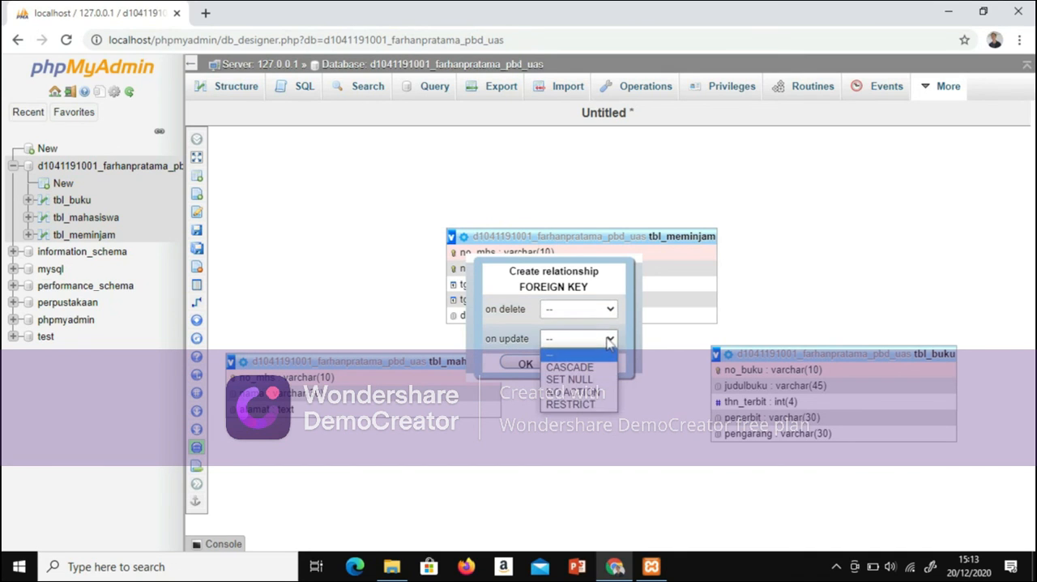
pyautogui.click(609, 340)
pyautogui.click(525, 364)
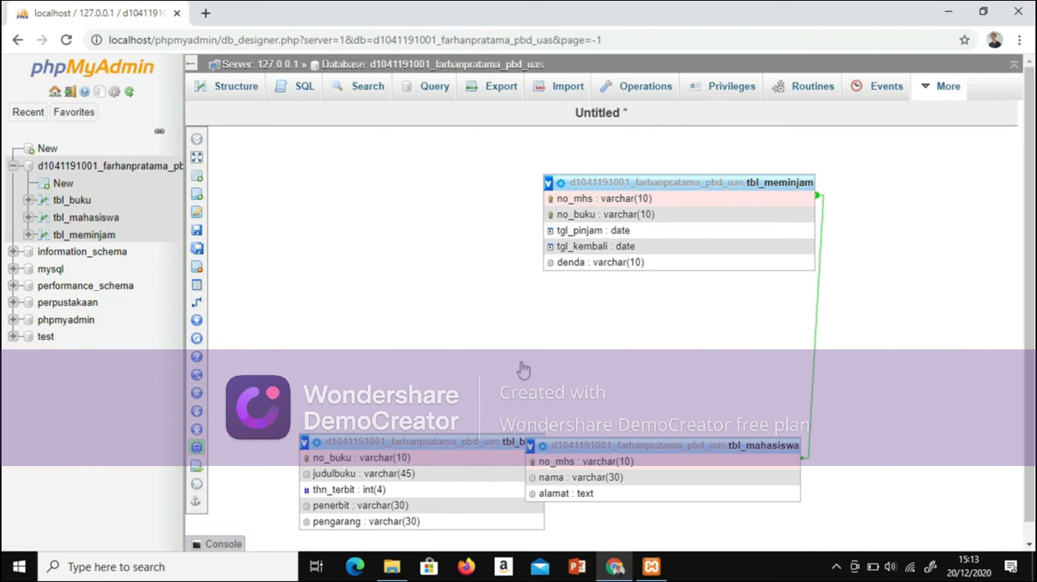
# Step: Rearrange the Designer diagram with tbl_mahasiswa to the lower left of tbl_meminjam and tbl_buku below tbl_meminjam
pyautogui.moveTo(685, 445); pyautogui.dragTo(640, 379)
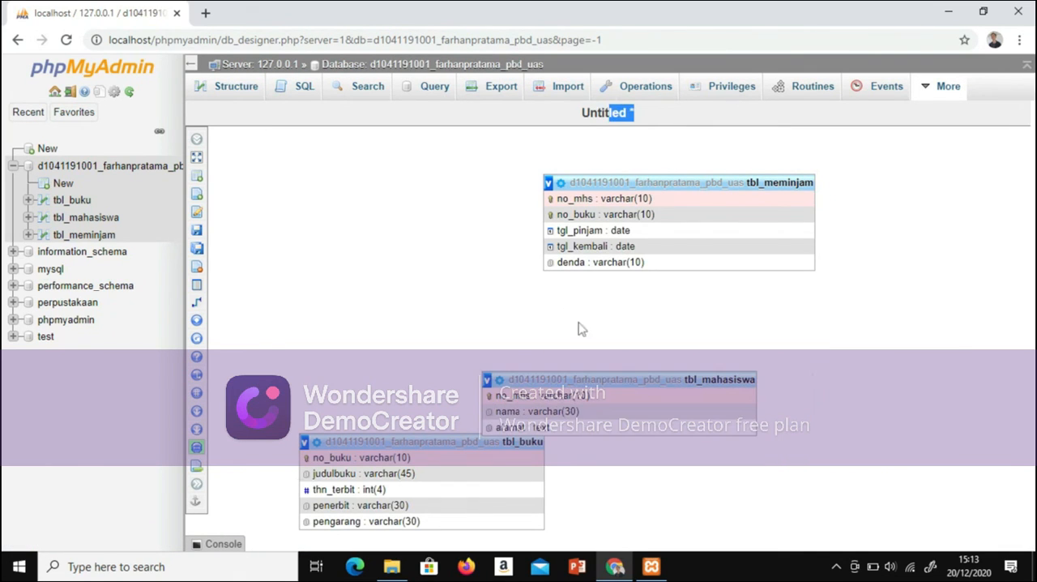
pyautogui.moveTo(609, 329); pyautogui.dragTo(399, 314)
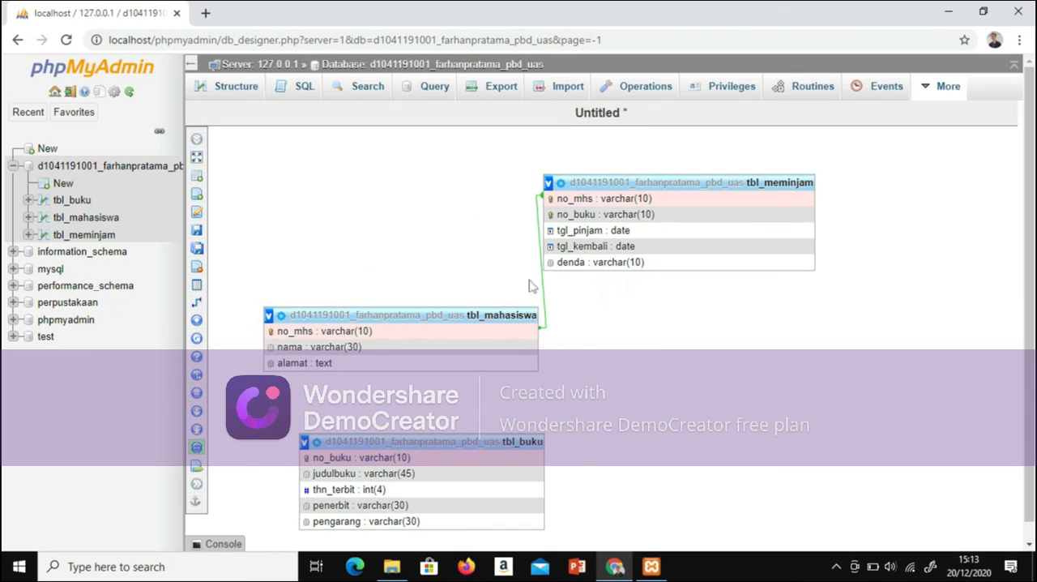
pyautogui.moveTo(631, 180); pyautogui.dragTo(645, 194)
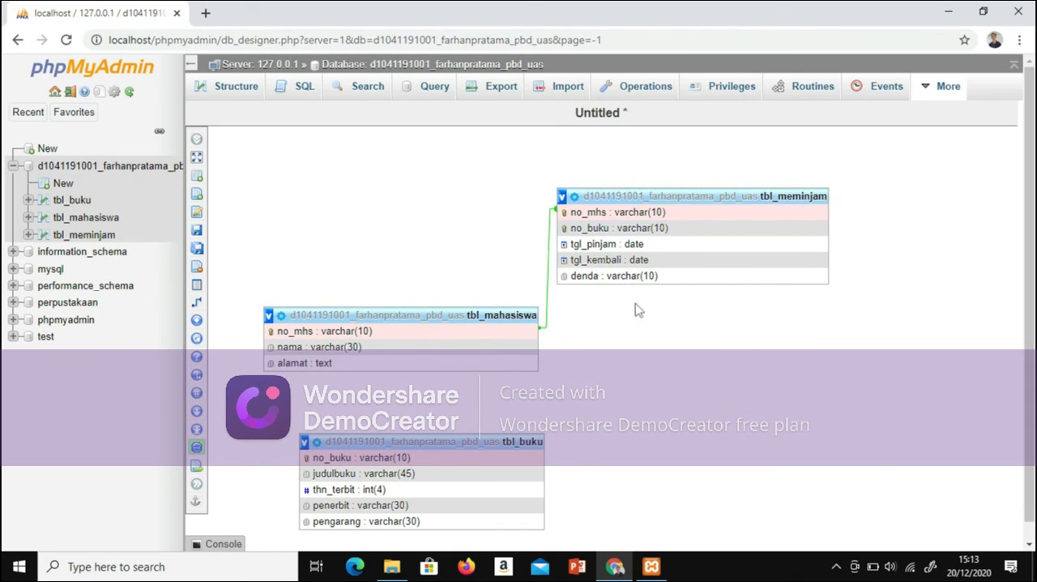
pyautogui.moveTo(444, 439); pyautogui.dragTo(749, 384)
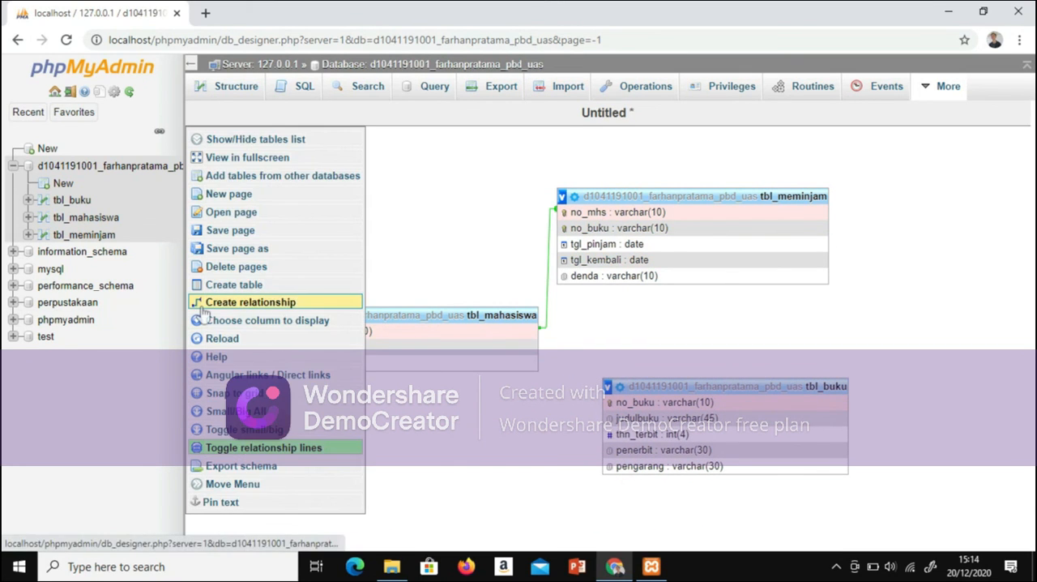
# Step: Create a foreign key relationship from tbl_meminjam.no_buku to tbl_buku.no_buku, leaving the on delete and on update actions unset
pyautogui.click(231, 302)
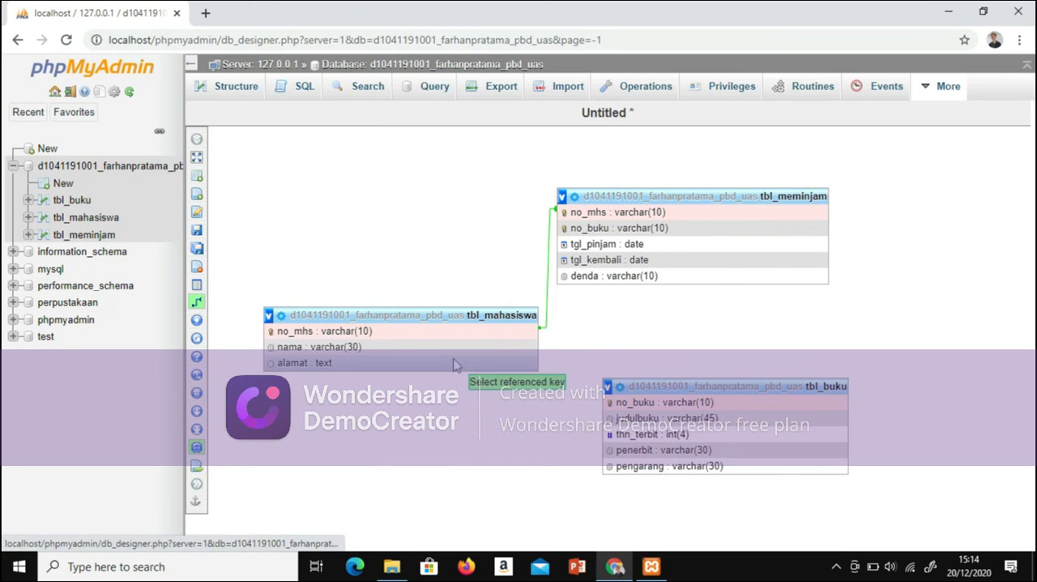
pyautogui.click(616, 401)
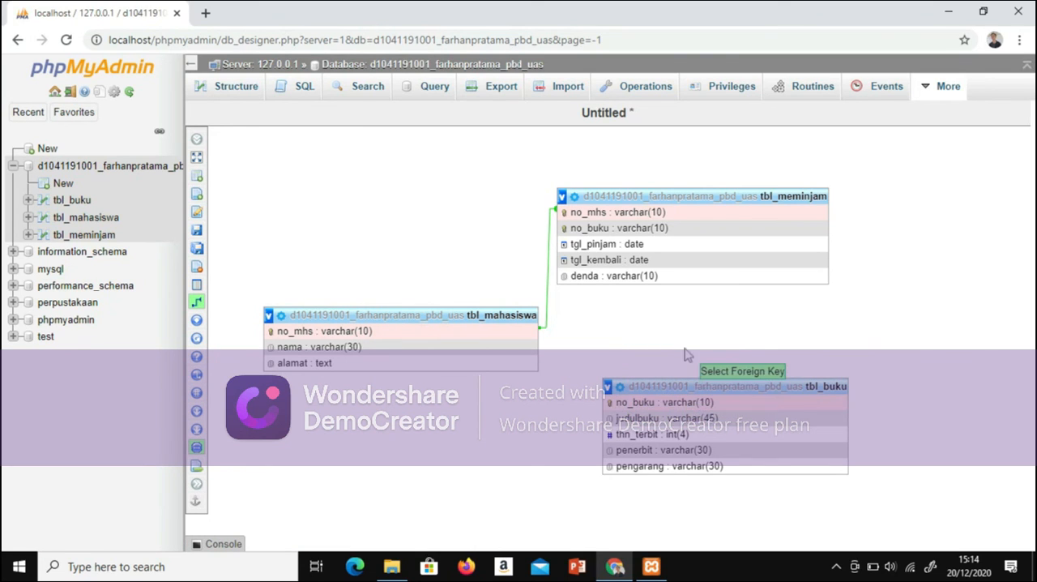
pyautogui.click(690, 233)
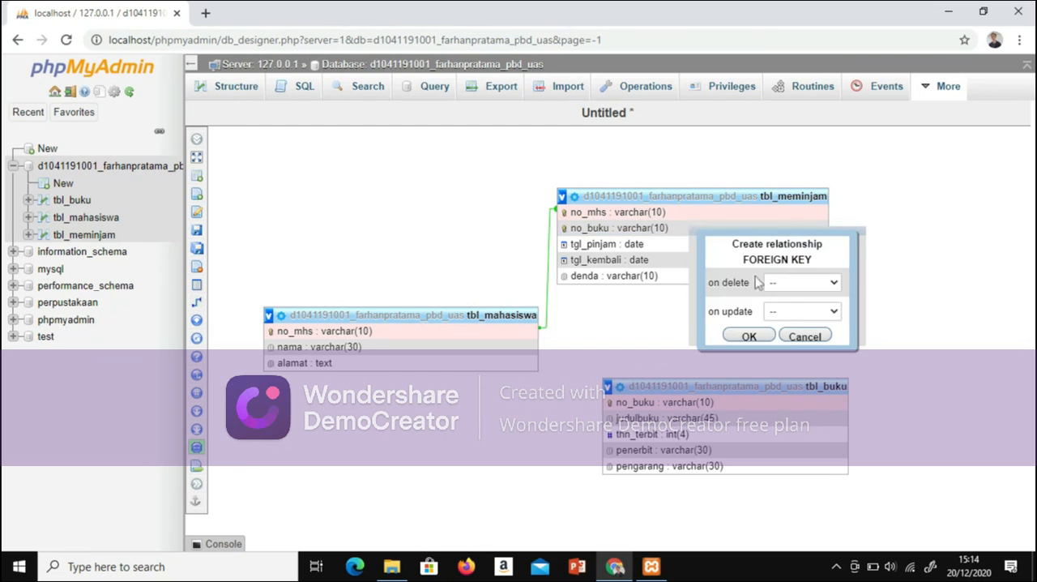
pyautogui.click(746, 334)
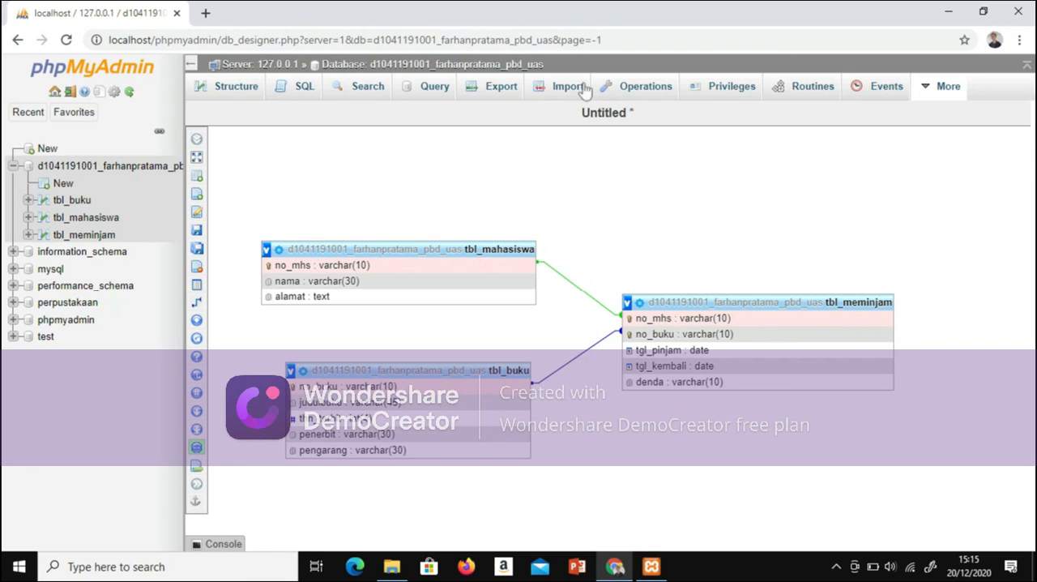
# Step: Save the Designer page under the name RelasiPerpustakaan
pyautogui.moveTo(199, 235)
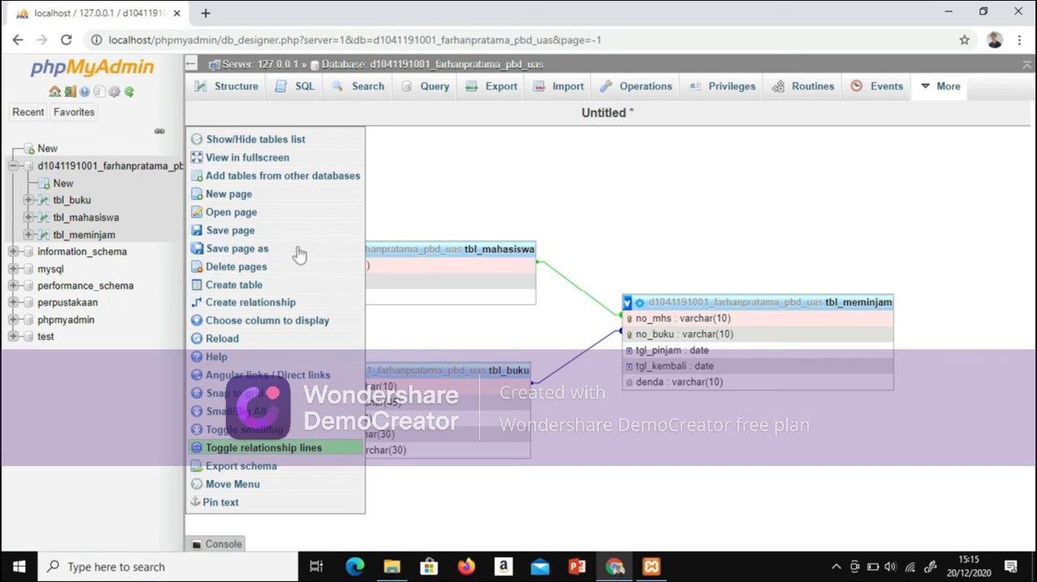
pyautogui.click(261, 233)
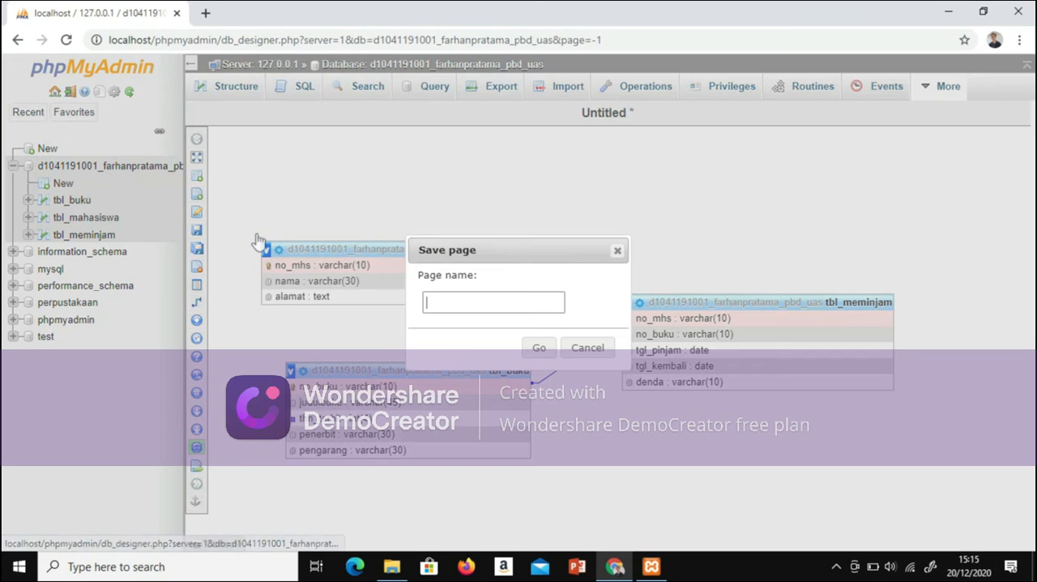
pyautogui.press('capslock')
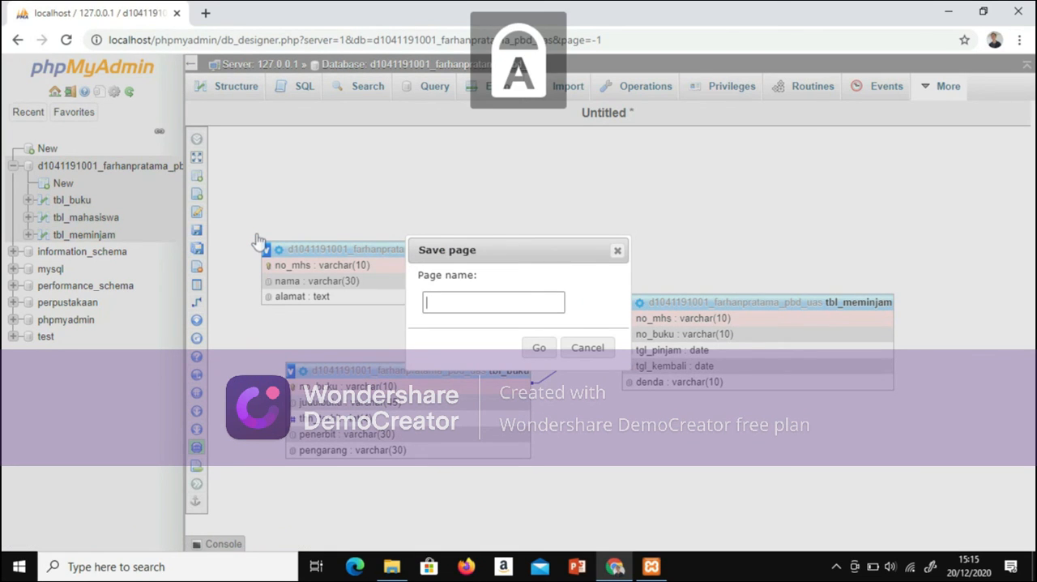
pyautogui.write('RelPerpustakaan')
pyautogui.write('asiPerpustakaan')
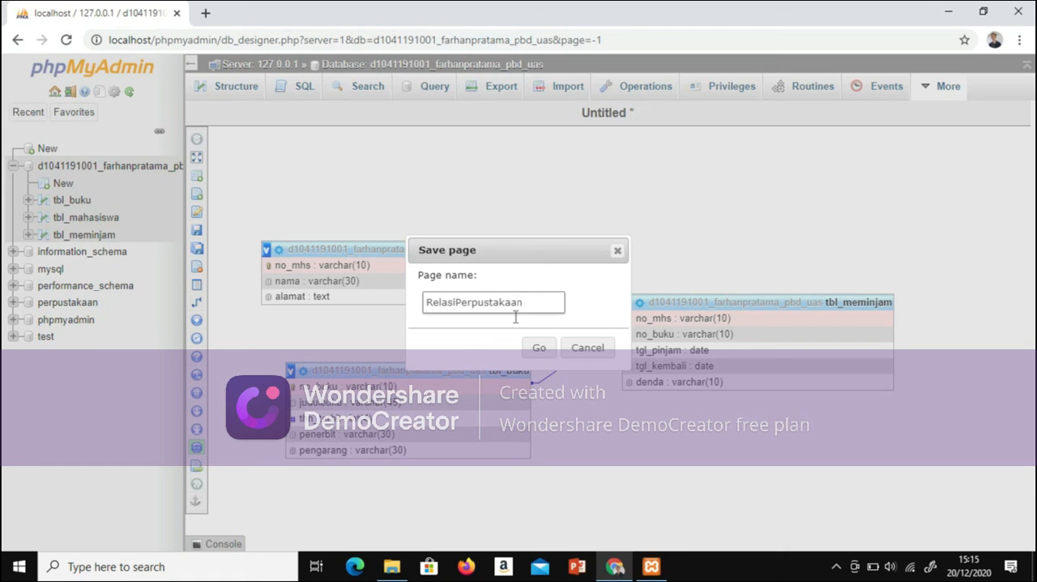
pyautogui.click(537, 354)
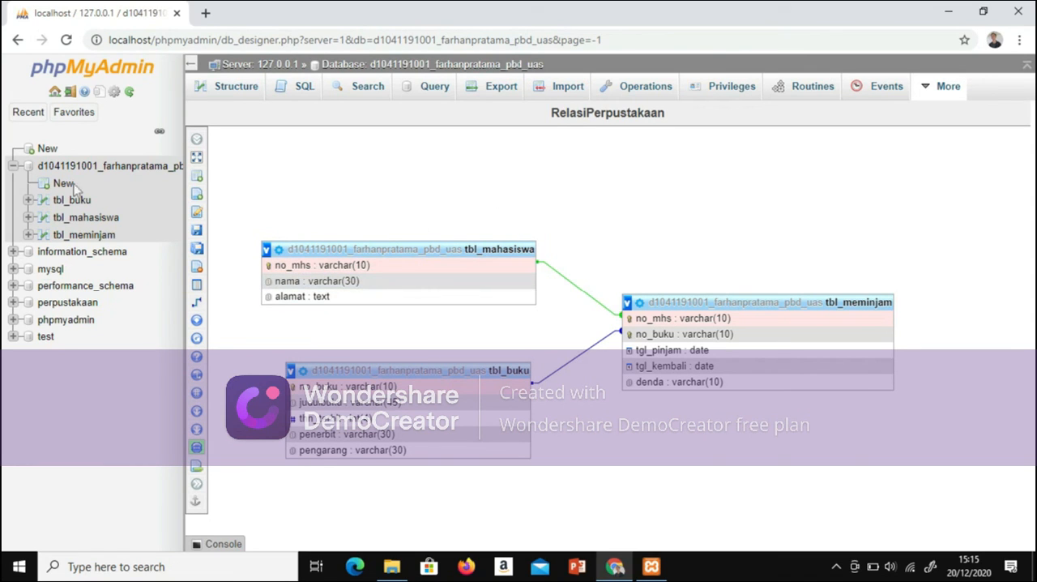
# Step: Reopen the Designer from the database's table list to check the saved relationship diagram, and return to the table list
pyautogui.click(70, 170)
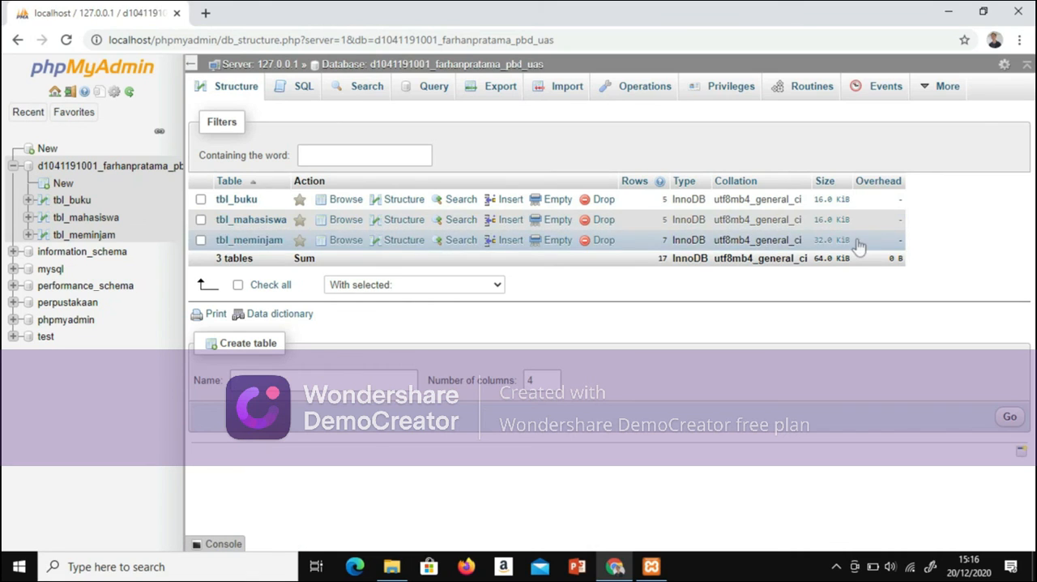
pyautogui.moveTo(943, 86)
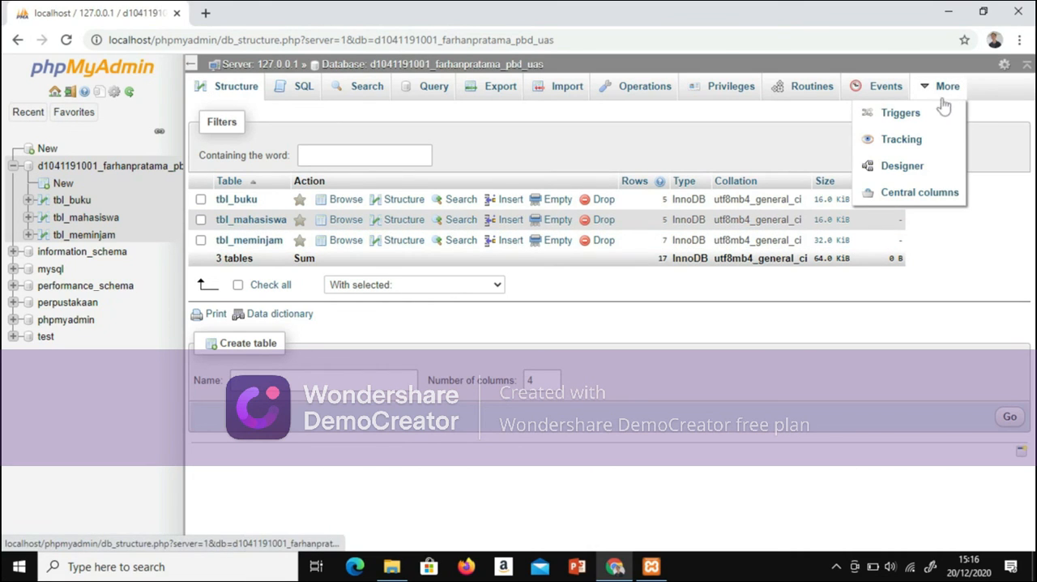
pyautogui.click(919, 173)
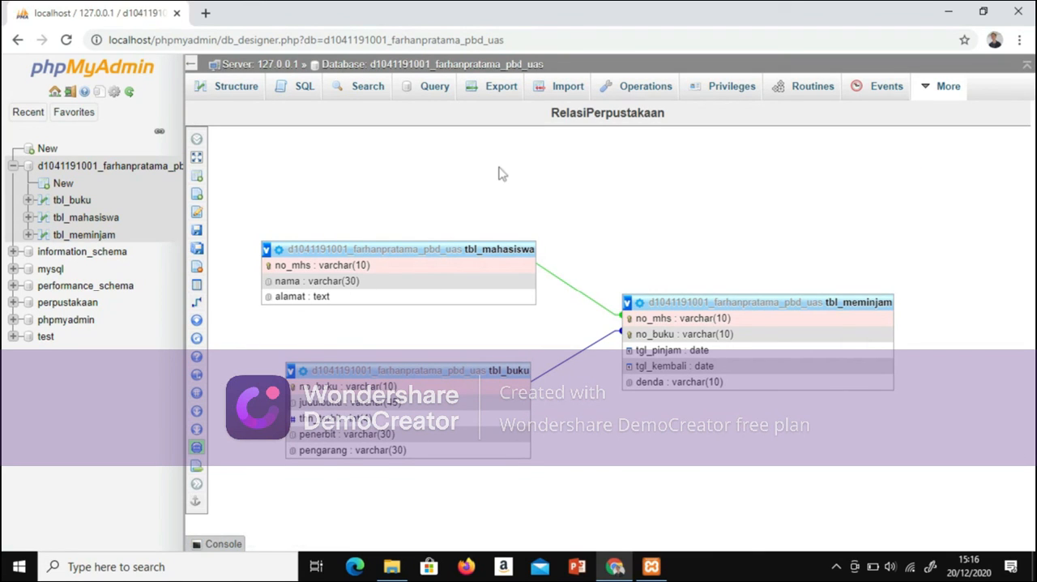
pyautogui.click(155, 173)
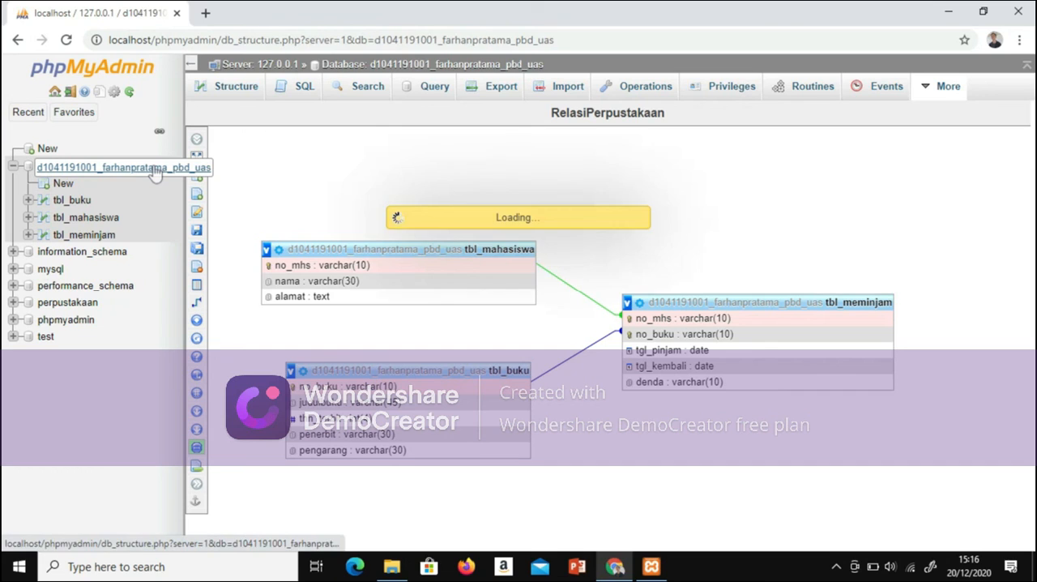